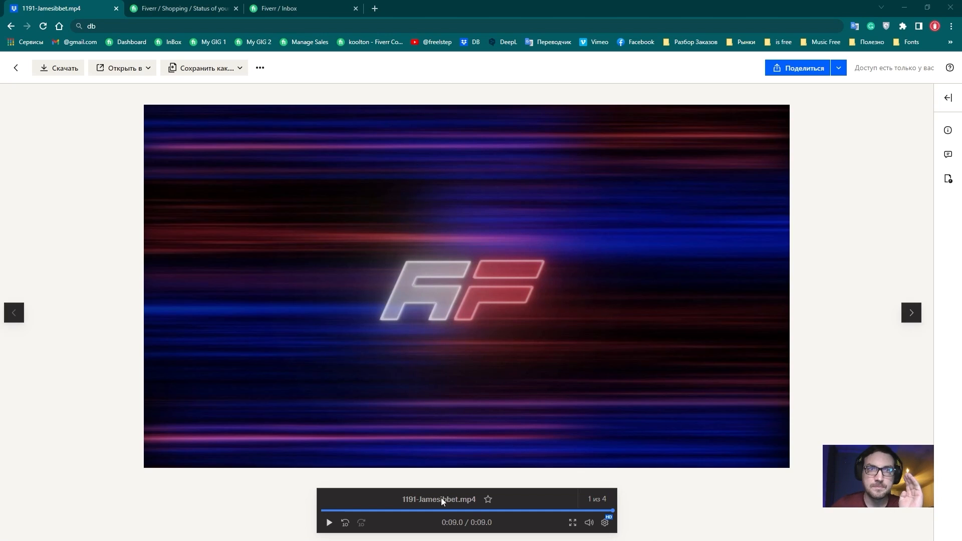
- Play the finished logo animation, then read and translate the client's logo requirements on the Fiverr order page
left_click(330, 523)
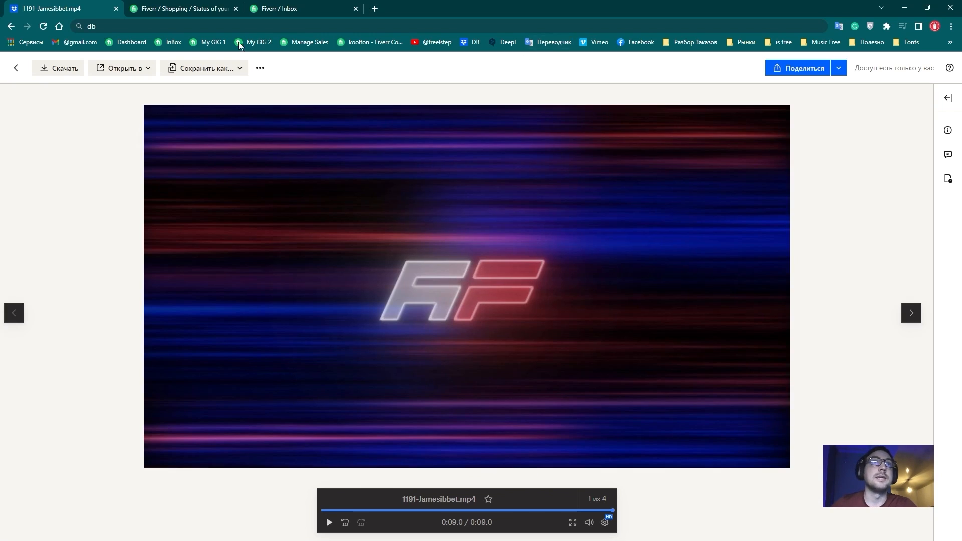
left_click(153, 13)
scroll(380, 362, "down", 1)
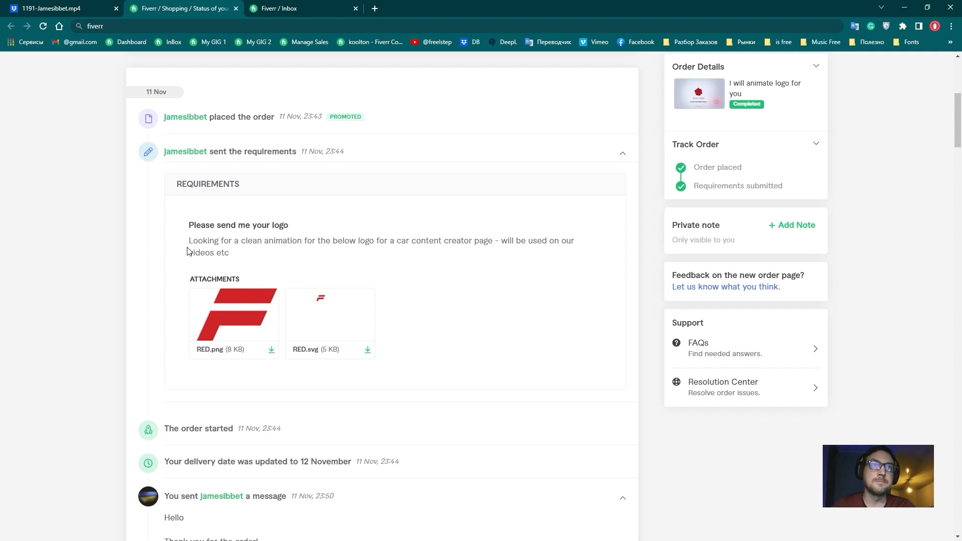
left_click_drag(191, 245, 240, 252)
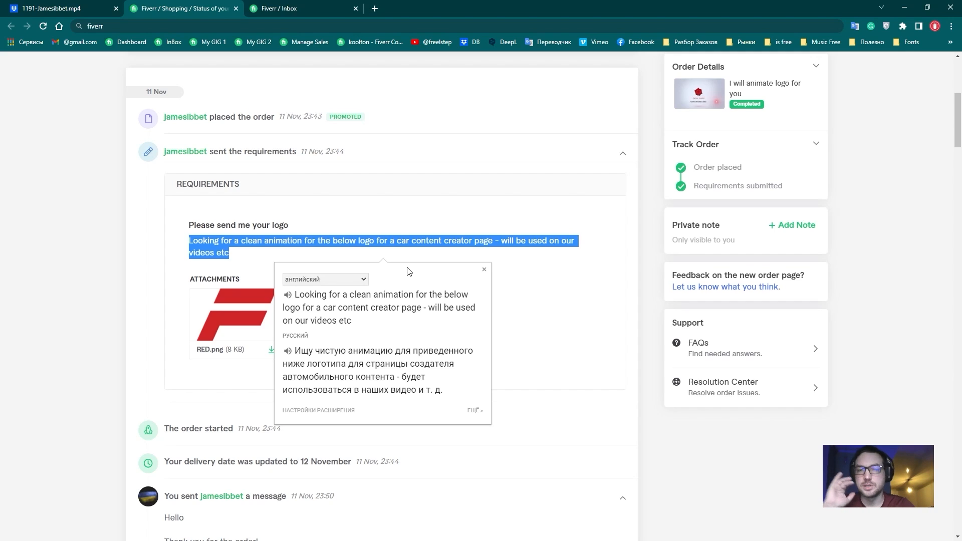
left_click(242, 265)
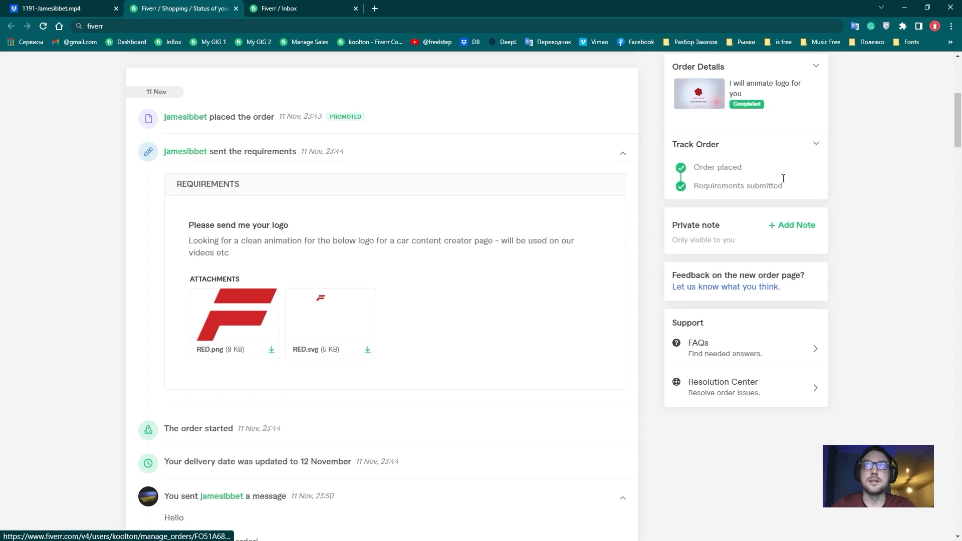
- Minimize the open windows to reach the desktop, read the brief in Description.txt, and close it
left_click(906, 10)
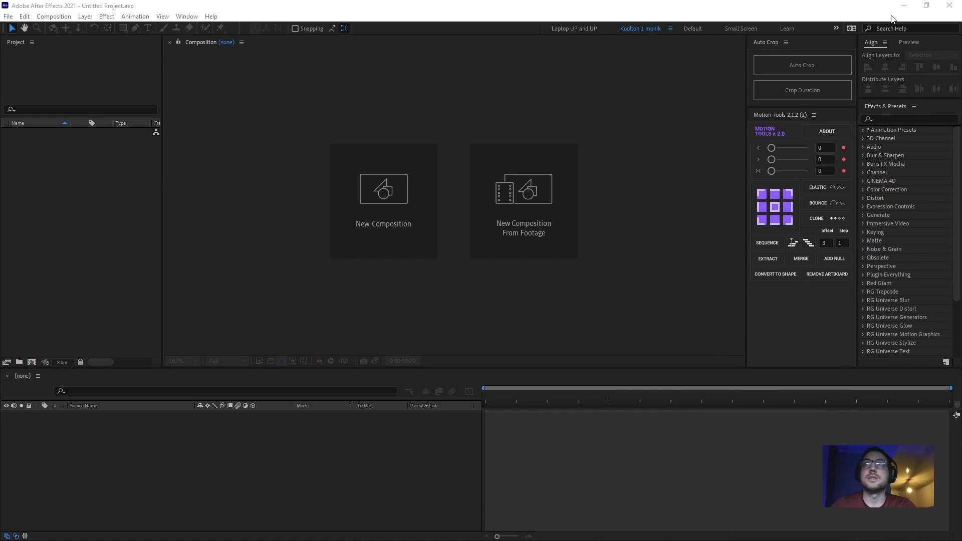
left_click(902, 6)
left_click_drag(411, 98, 103, 6)
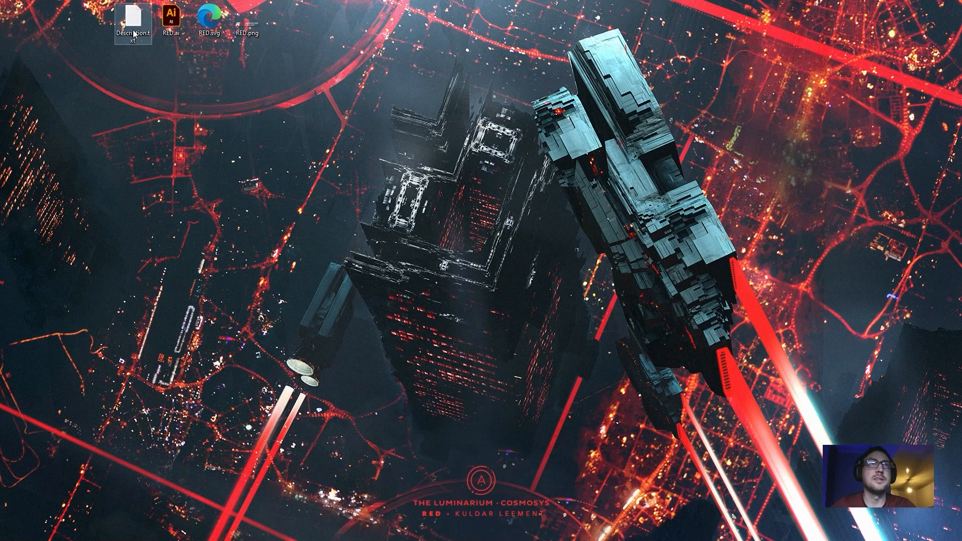
double_click(133, 20)
left_click_drag(275, 185, 77, 154)
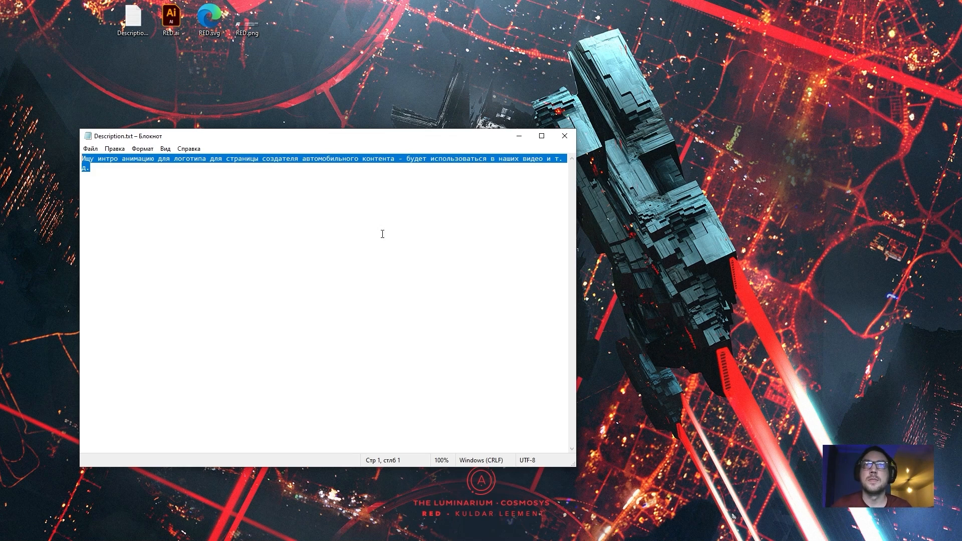
left_click(575, 136)
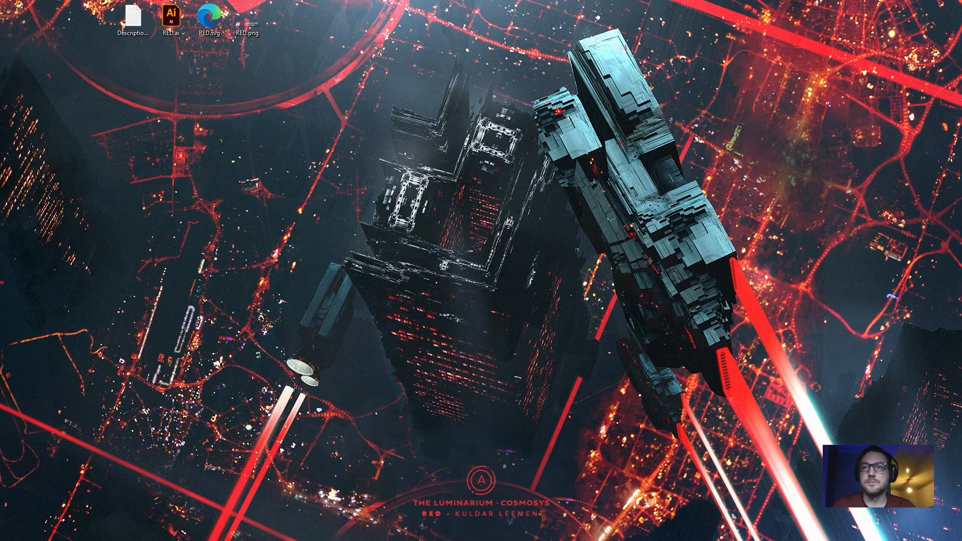
- View the logo in RED.png, close it, and look over the RED.svg and RED.ai source files on the desktop
left_click_drag(594, 540, 542, 53)
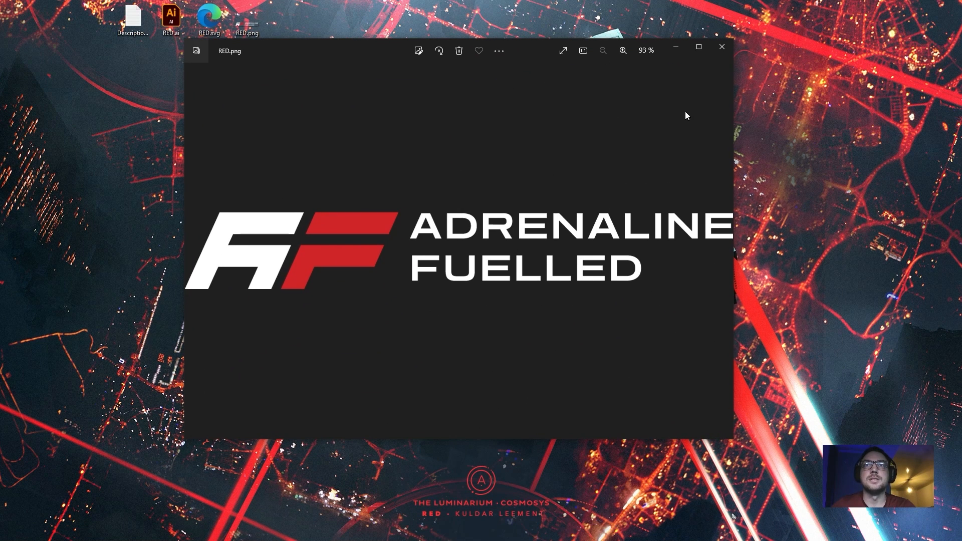
left_click(722, 46)
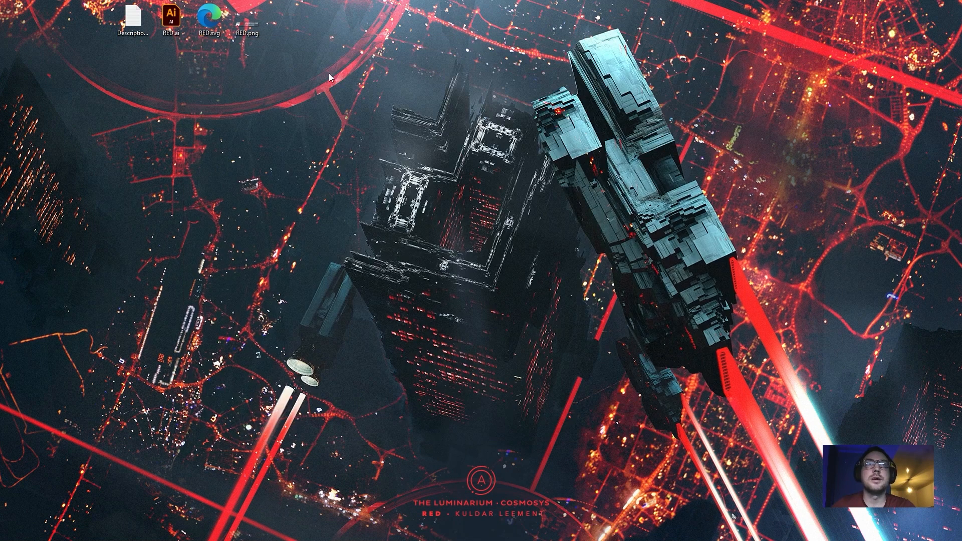
left_click(210, 19)
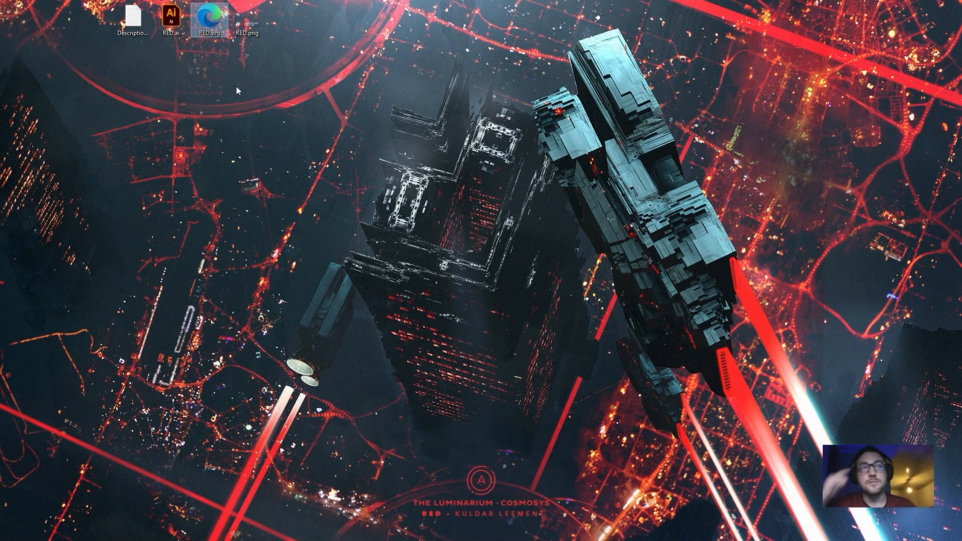
left_click(175, 24)
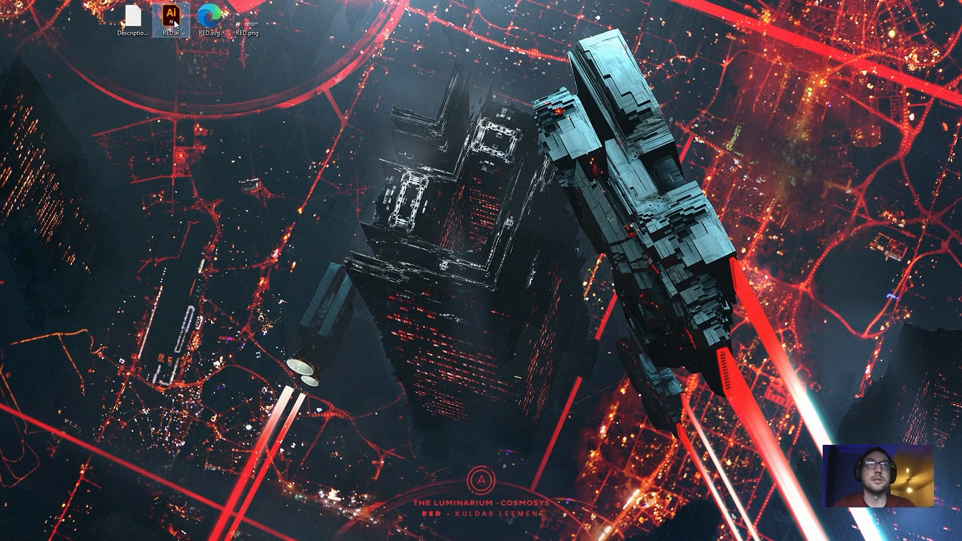
mouse_move(173, 25)
left_mouse_down()
mouse_move(173, 45)
mouse_move(191, 55)
mouse_move(338, 312)
mouse_move(178, 32)
left_mouse_up()
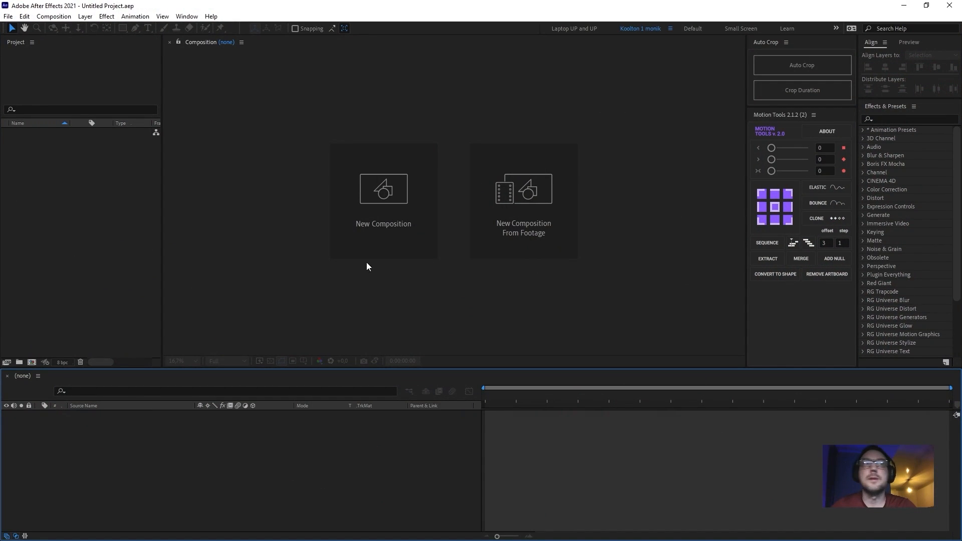
- In After Effects, import RED.ai as footage with merged layers
double_click(119, 218)
double_click(220, 119)
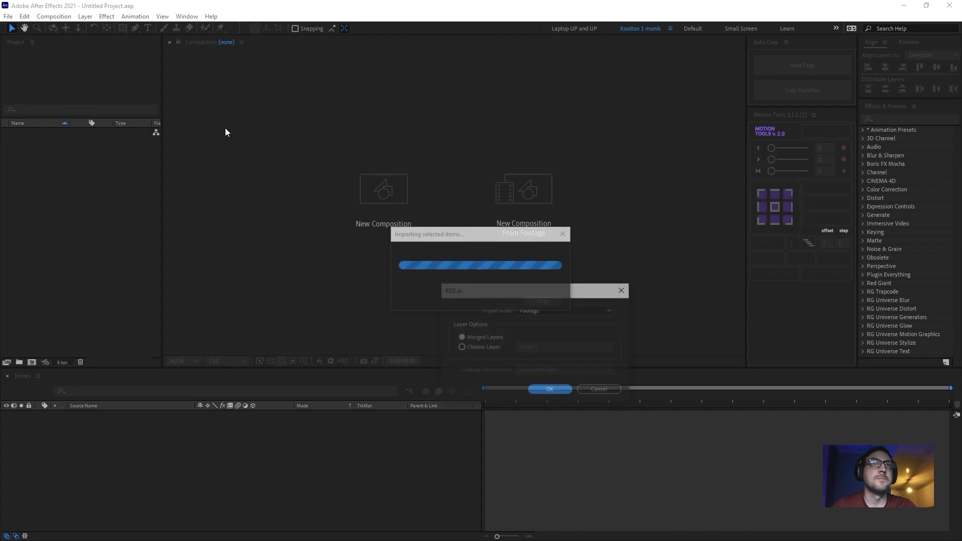
left_click(546, 311)
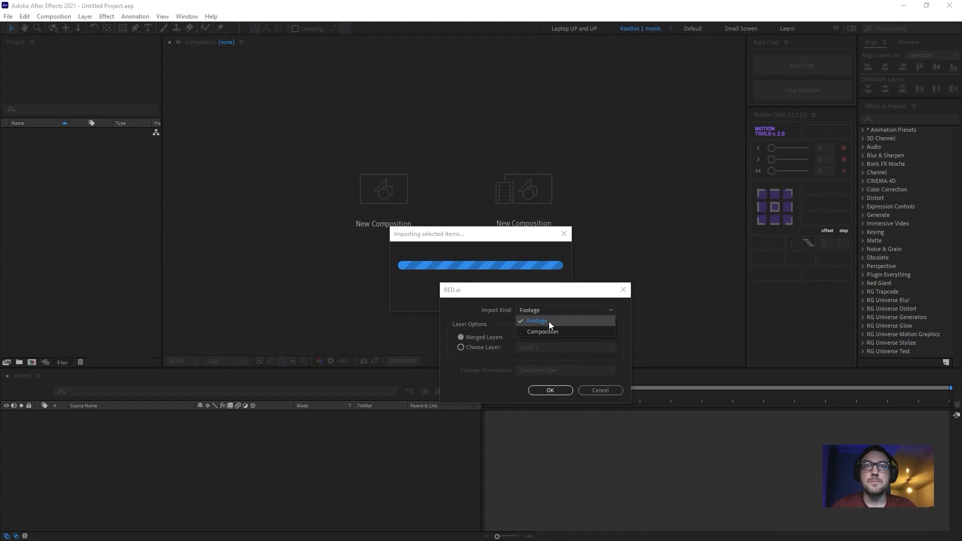
left_click(549, 320)
left_click(551, 391)
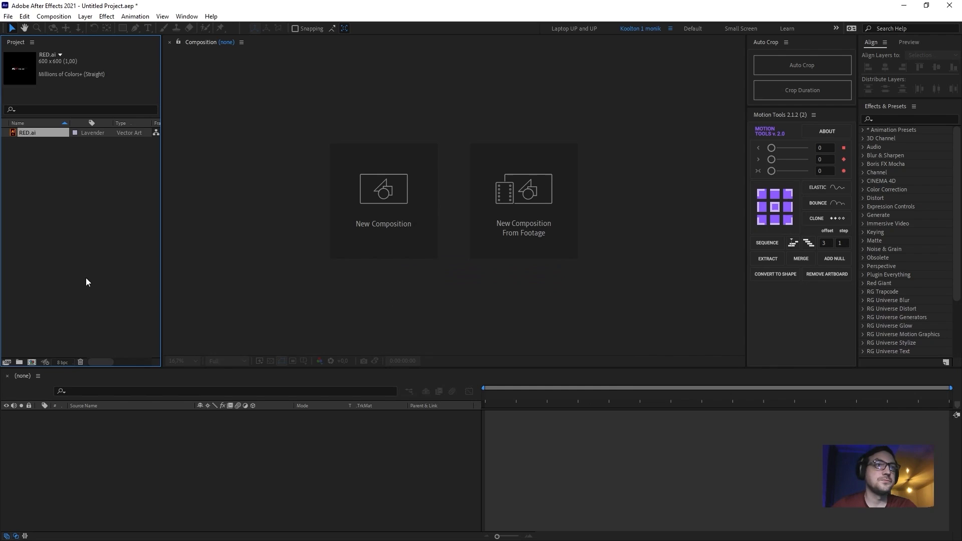
- Start a new composition with a width of 1920 px and a height of 1080 px
left_click(31, 362)
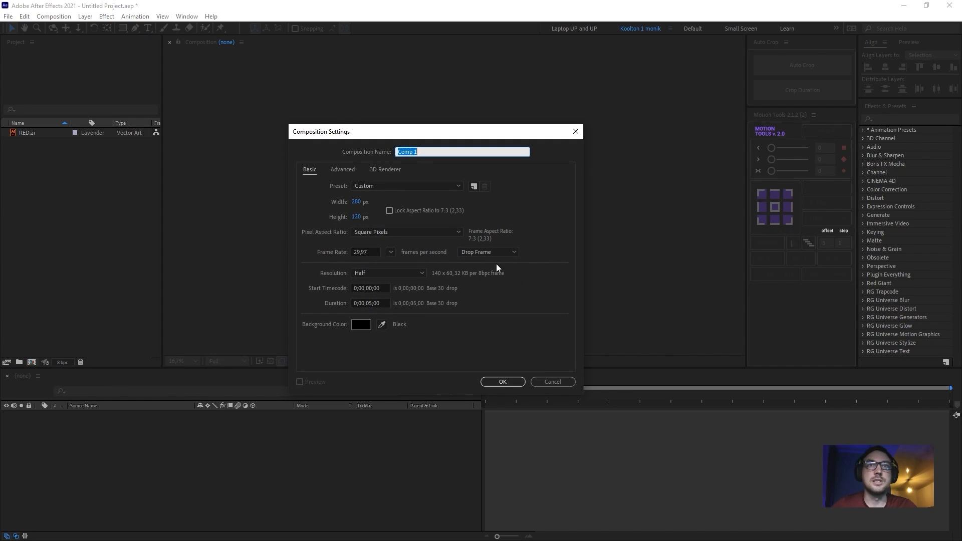
left_click(359, 202)
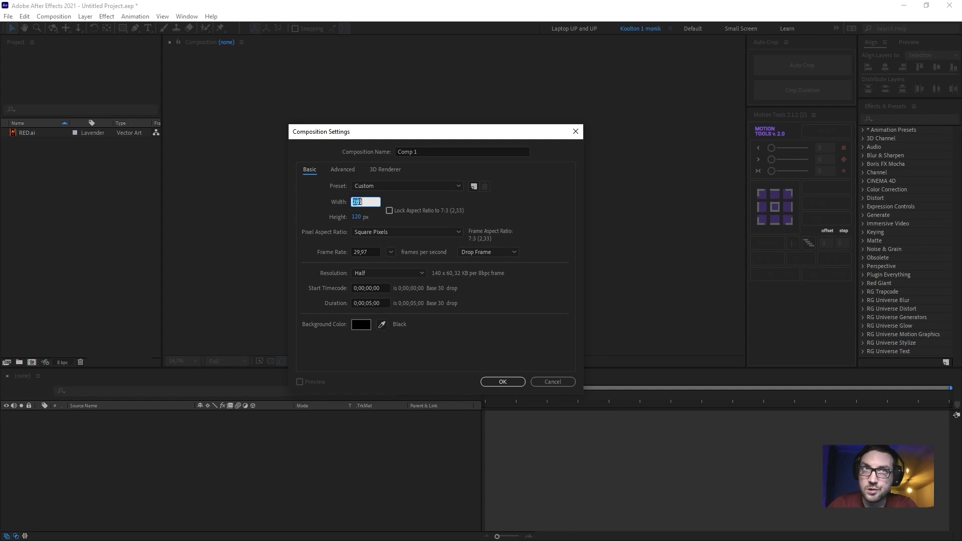
type("1920")
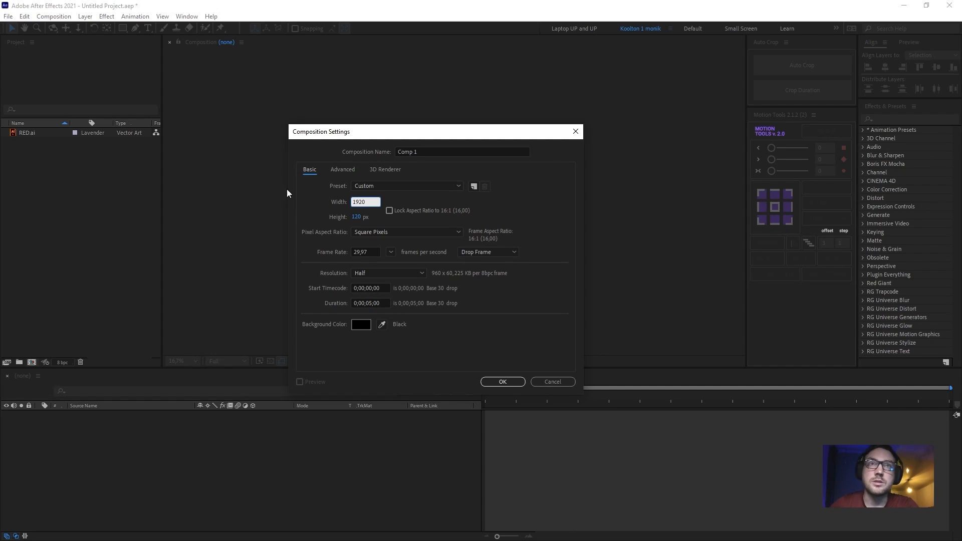
left_click(357, 215)
type("1080")
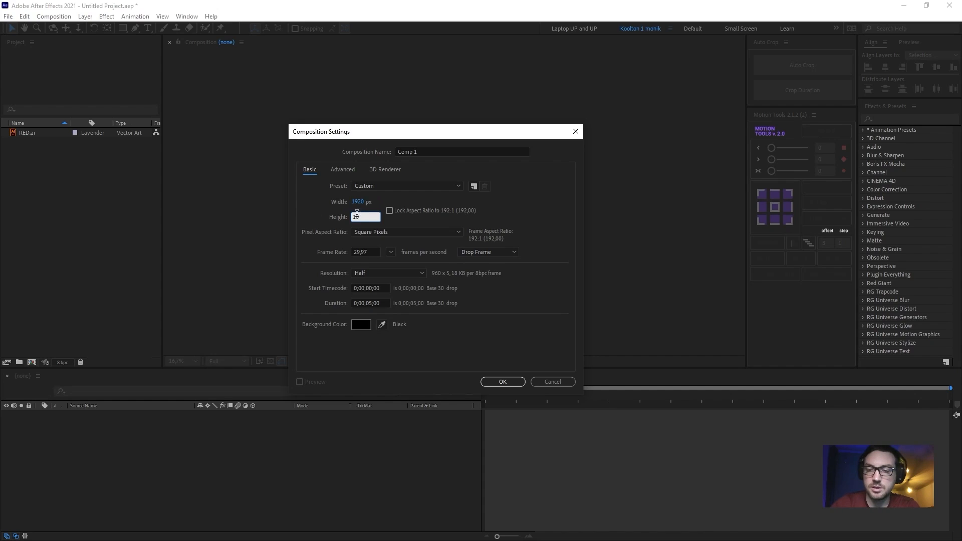
left_click(521, 216)
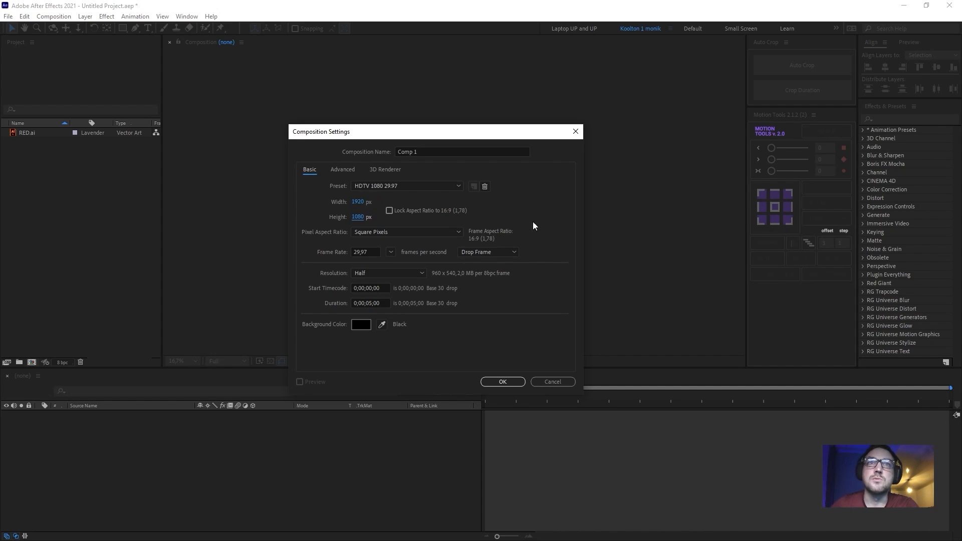
- Lock the 16:9 aspect ratio and double the composition size to 3840 x 2160 px
left_click(390, 210)
left_click(367, 201)
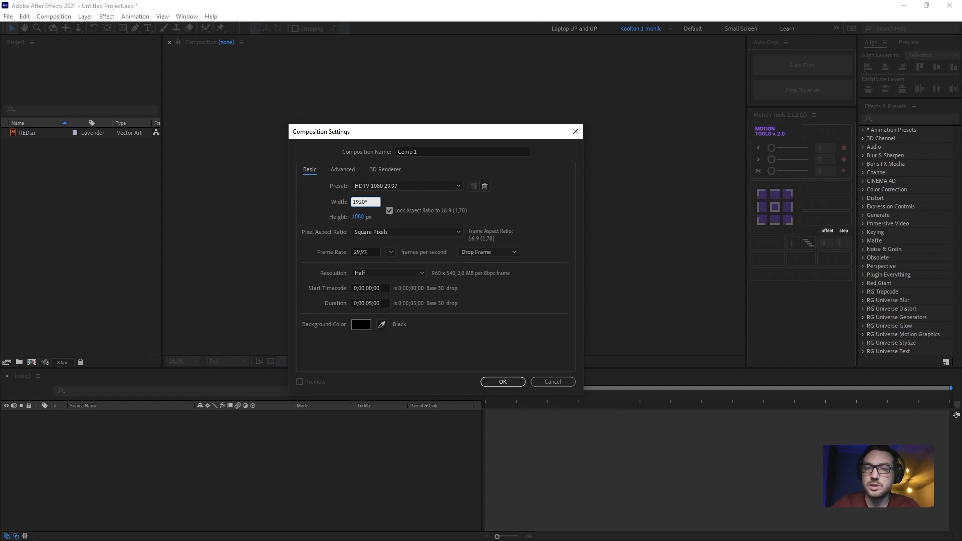
left_click(549, 208)
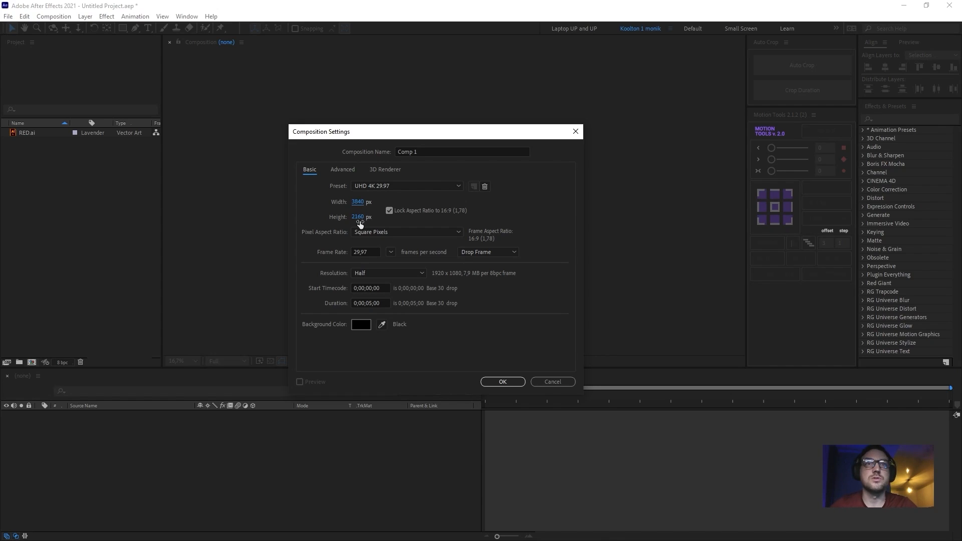
- Set the composition's duration to 9 seconds and create it
left_click(370, 252)
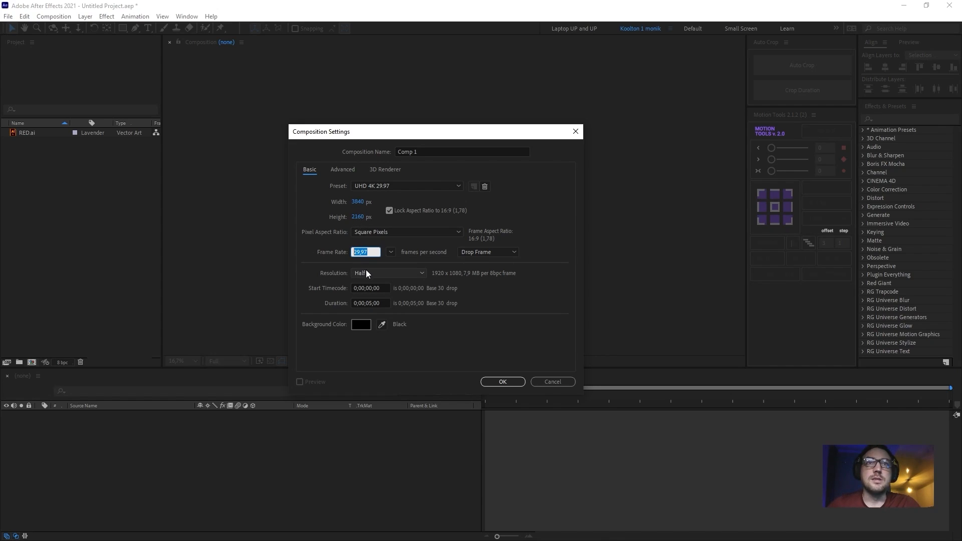
left_click(372, 303)
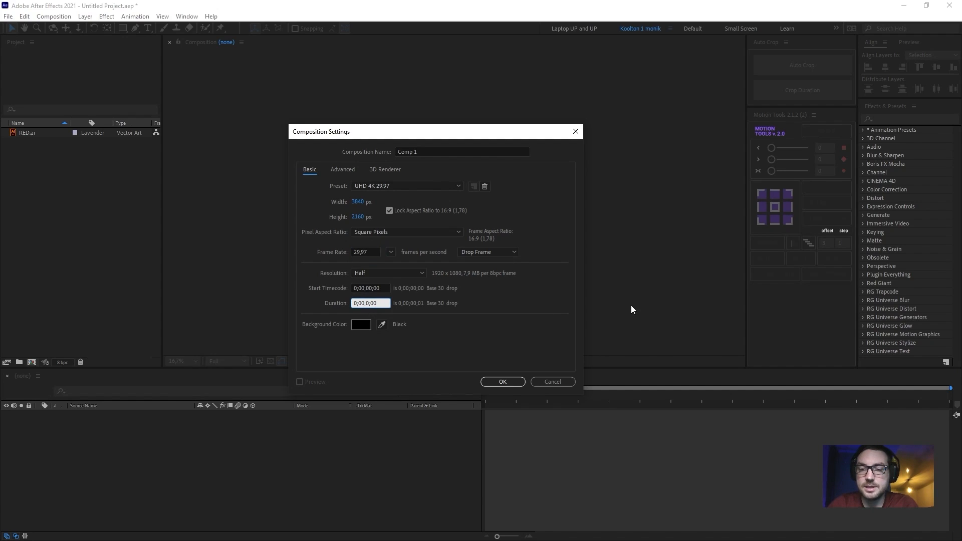
left_click(504, 382)
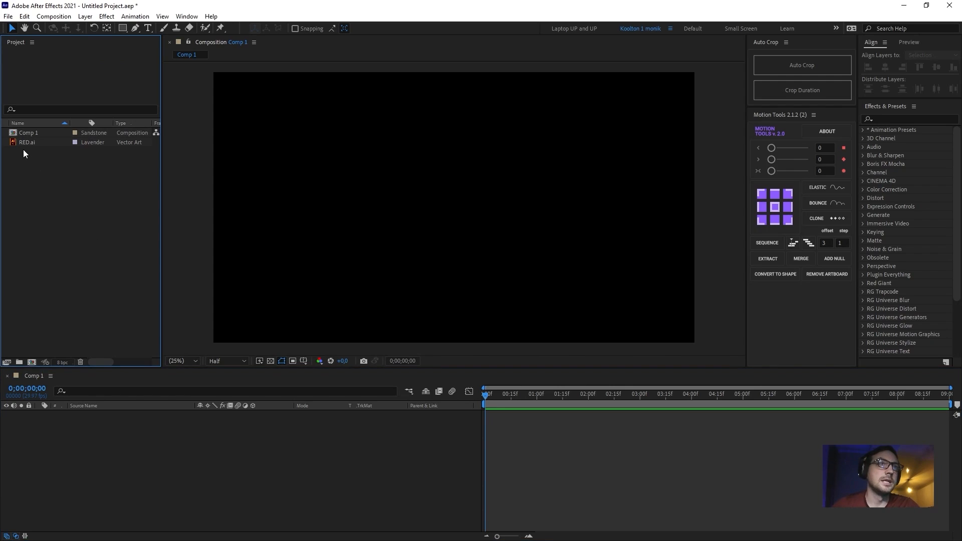
- Add RED.ai to Comp 1 as a layer and scale it up to 731%
left_click_drag(25, 143, 83, 449)
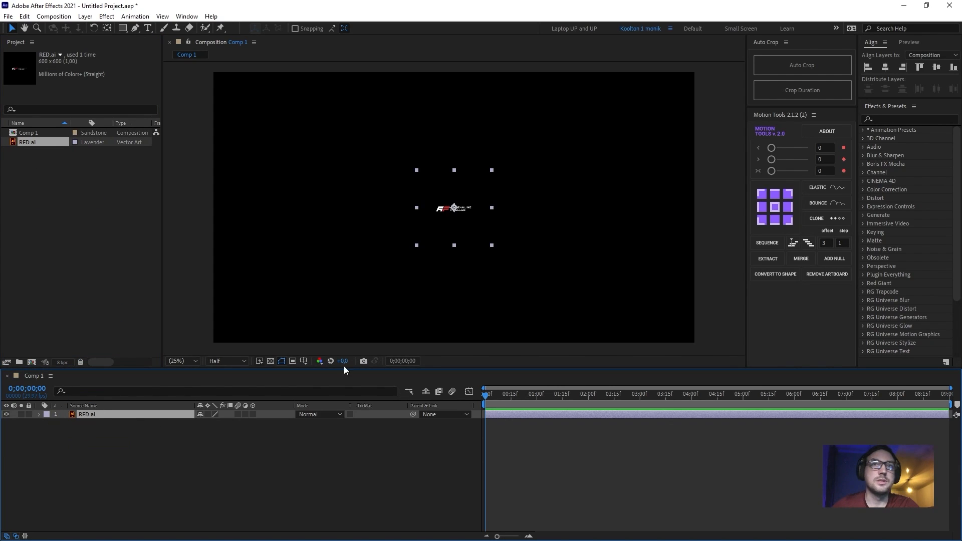
key("s")
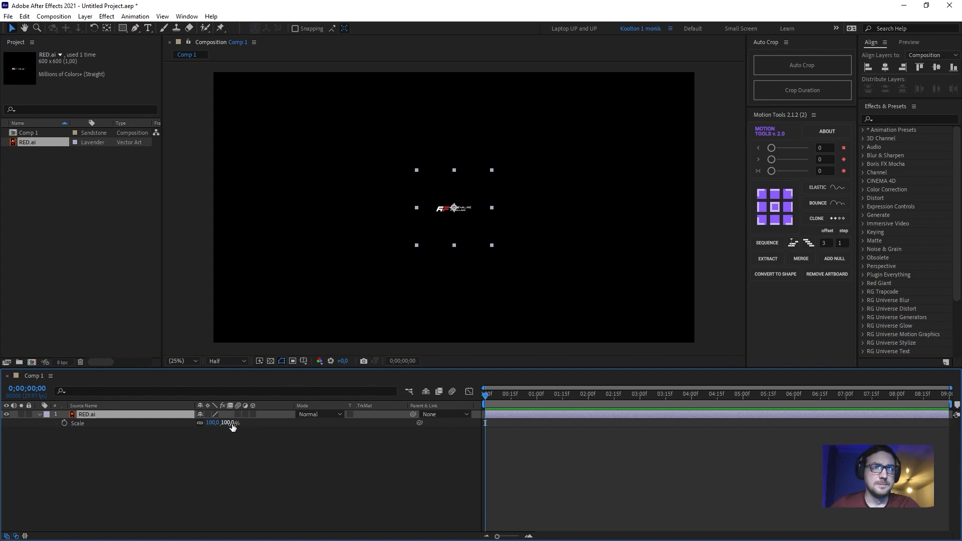
left_click_drag(213, 423, 548, 424)
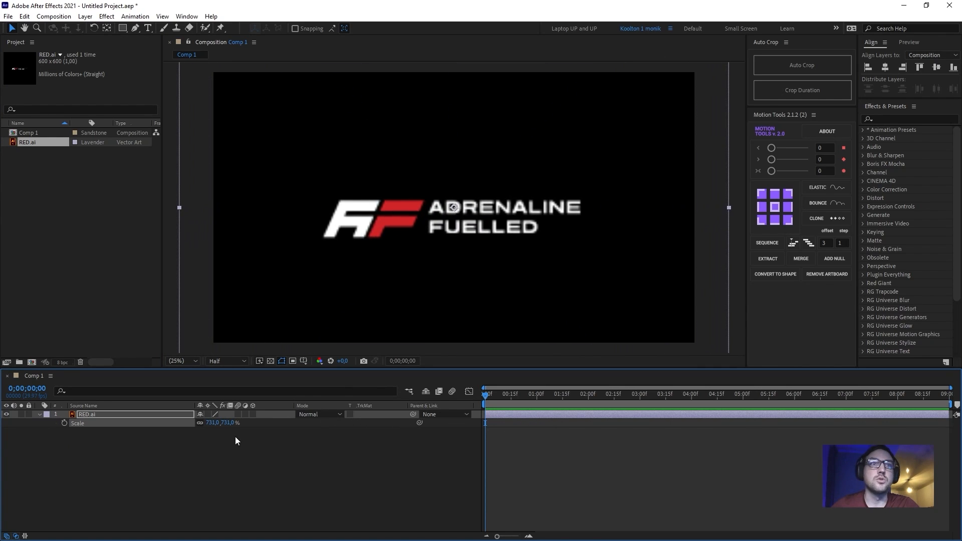
- Set the preview resolution to Full and turn on continuous rasterization for the RED.ai layer so the logo renders sharply
left_click(234, 361)
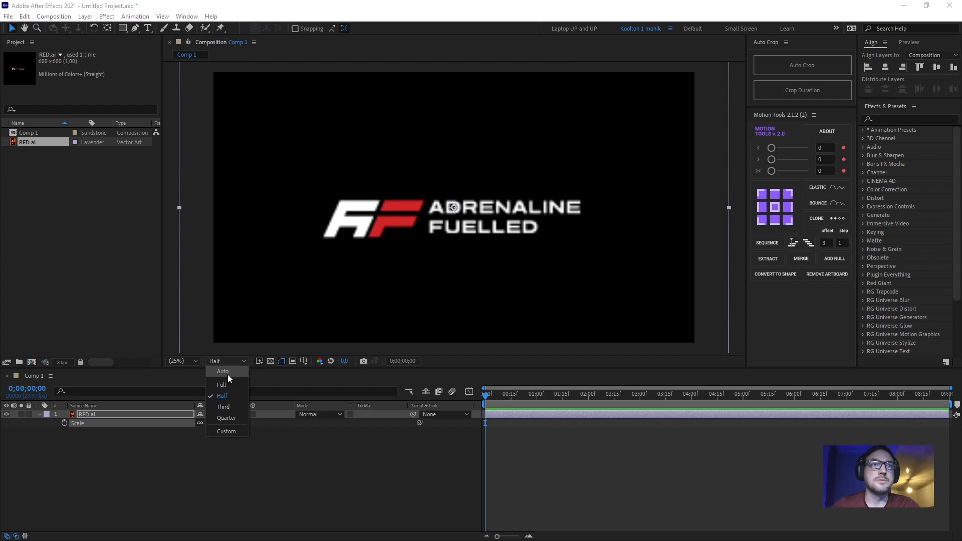
left_click(230, 389)
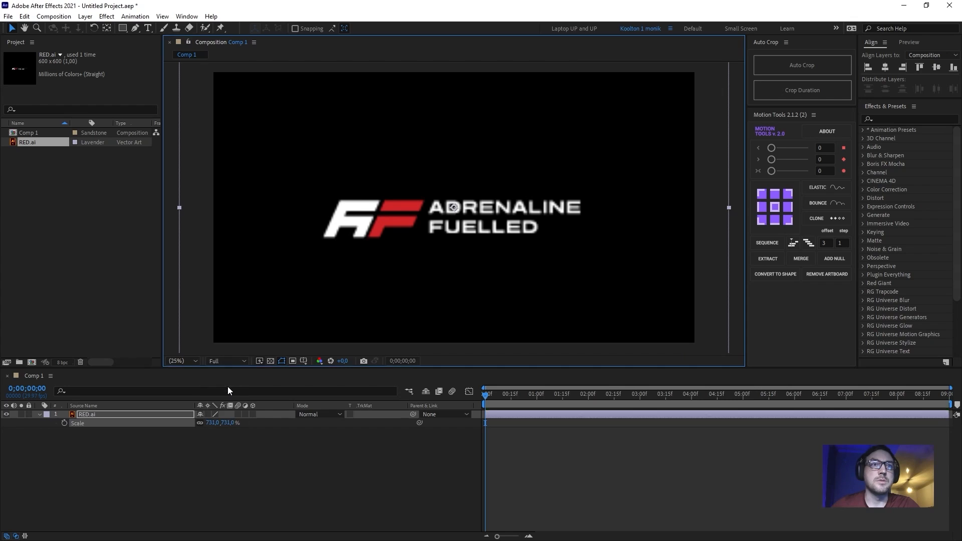
left_click(209, 420)
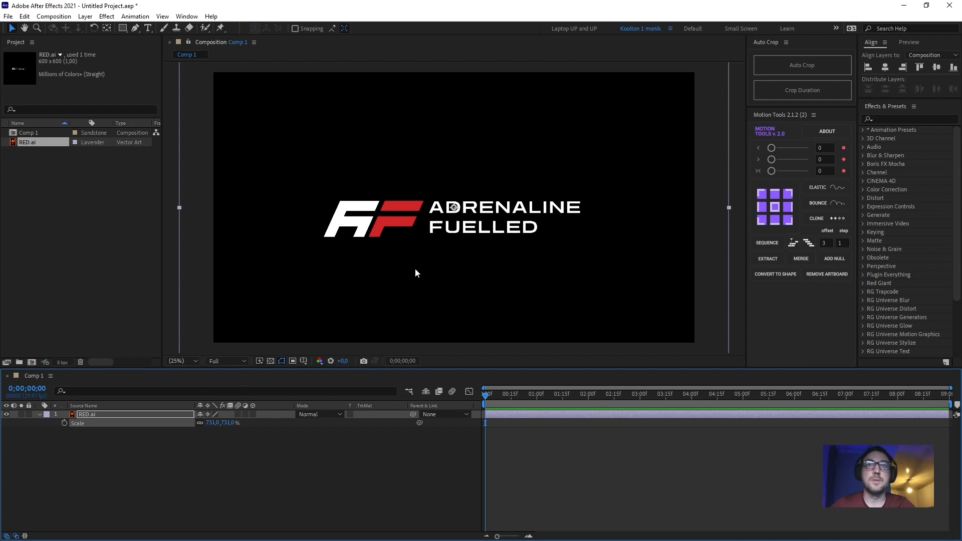
key("period")
left_click(234, 477)
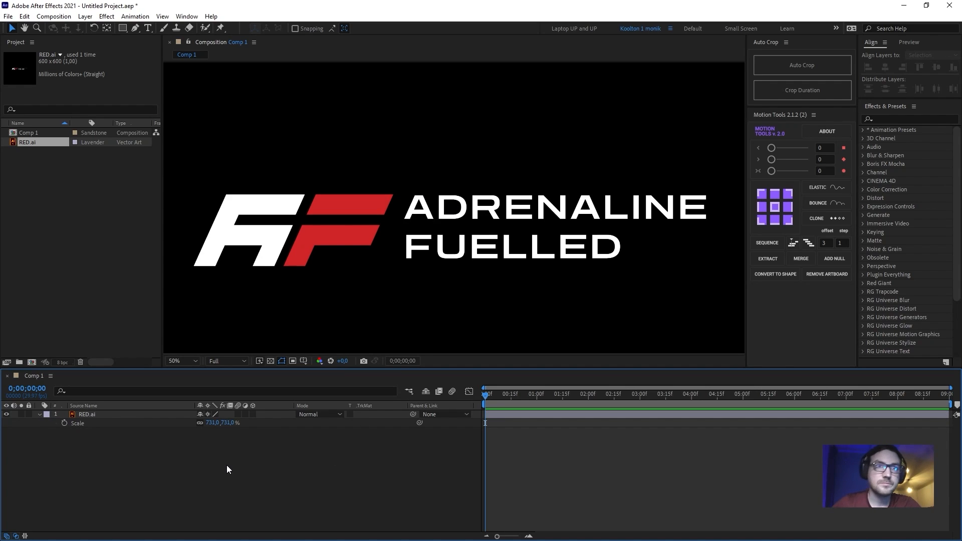
- Switch the composition's fast preview mode to Wireframe
left_click(259, 361)
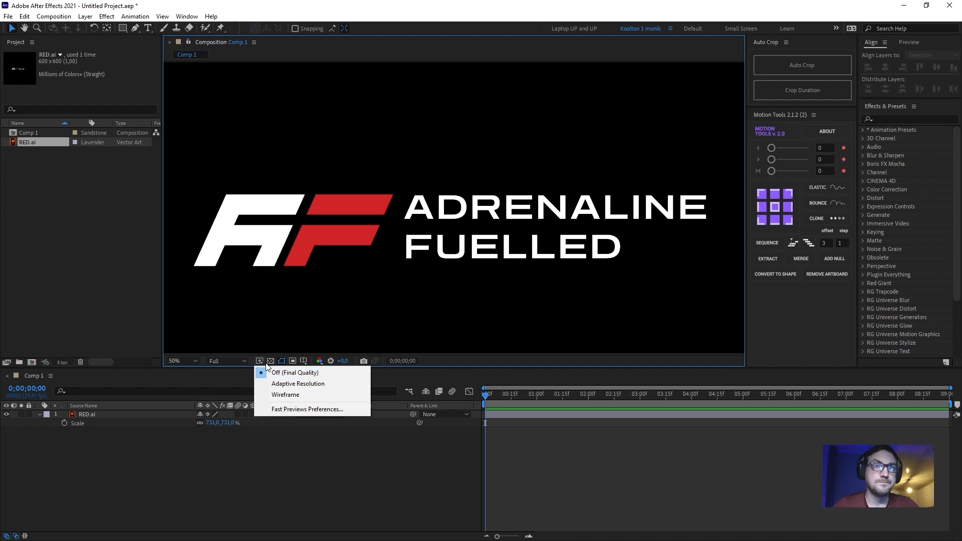
left_click(281, 395)
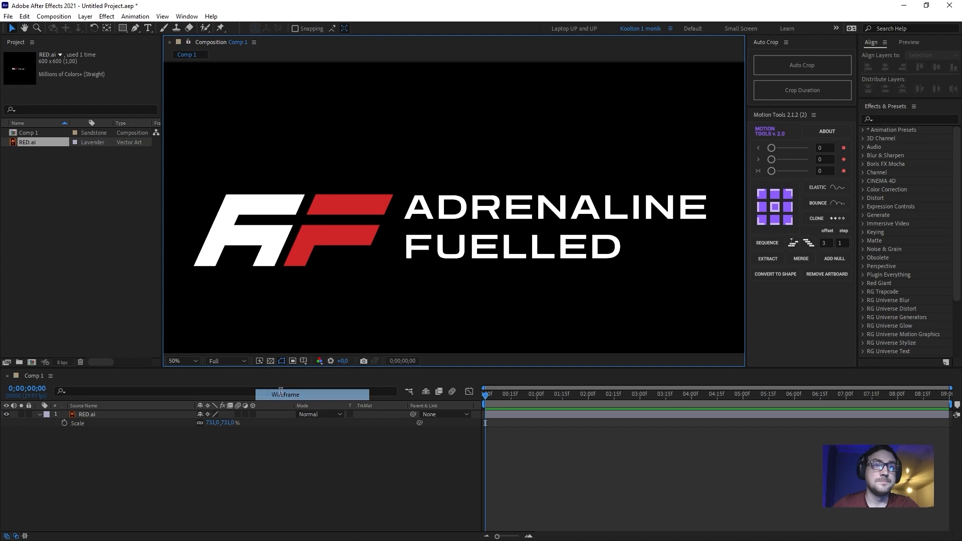
- Set the fast preview mode to Off (Final Quality) and turn on the Title/Action Safe overlay in the composition view
scroll(397, 242, "down", 2)
left_click(260, 361)
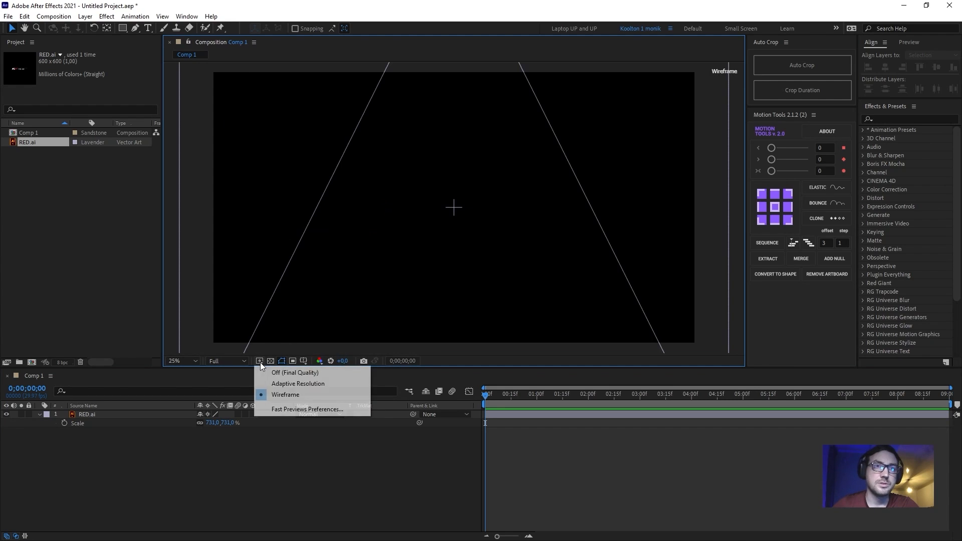
left_click(271, 371)
left_click(304, 361)
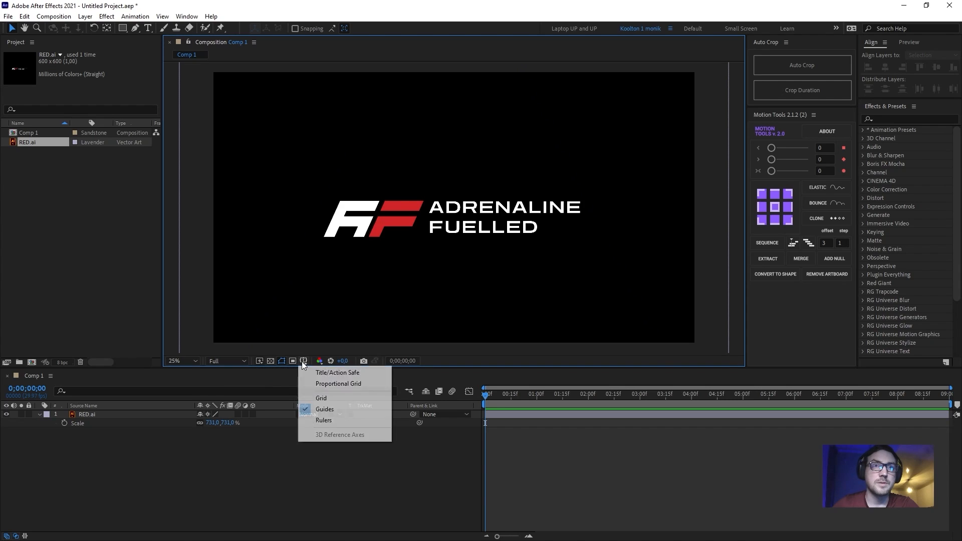
left_click(328, 373)
- Nudge the RED.ai layer upward until the logo is vertically centred on the safe-area centre mark
left_click(151, 415)
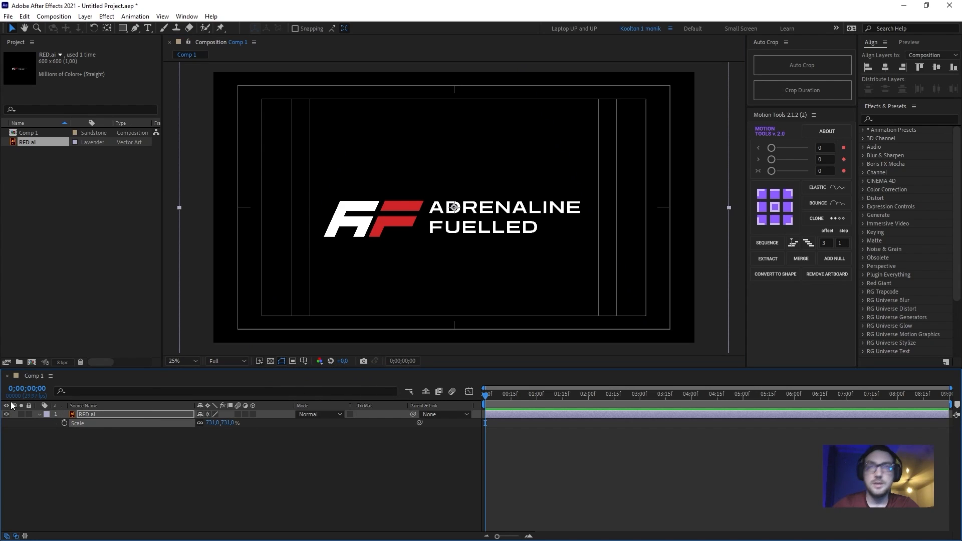
key("shift+Up")
key("shift+Up")
key("shift+Up")
key("shift+Up")
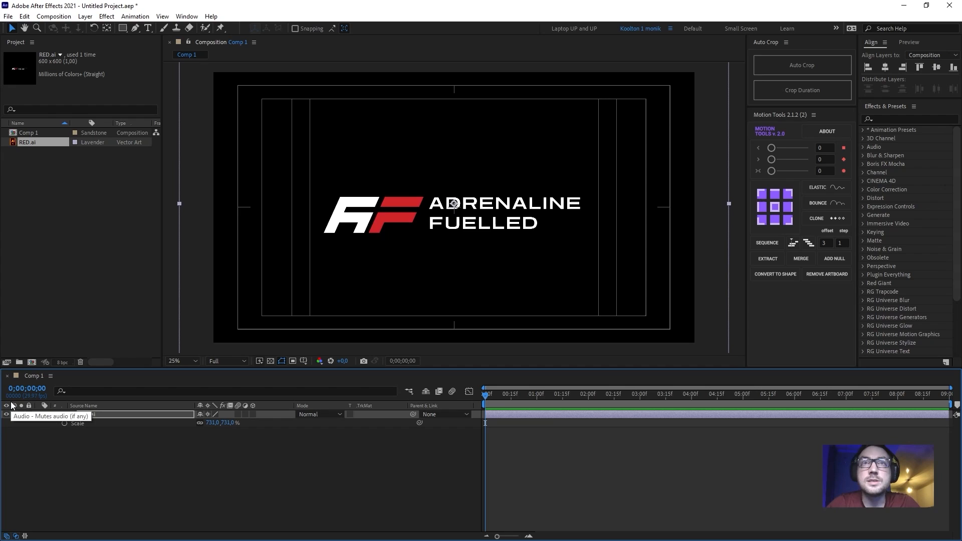
key("shift+Up")
key("shift+Up")
key("shift+Up")
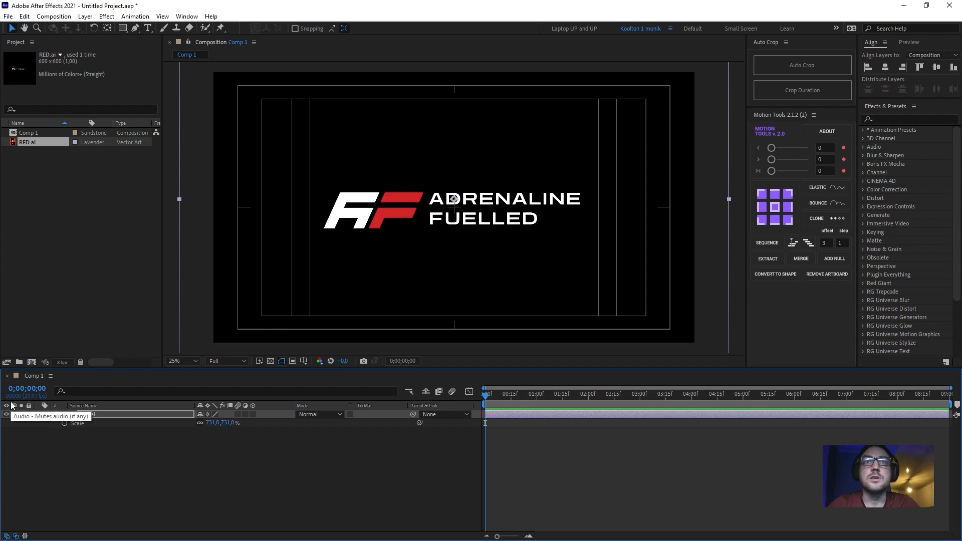
key("Up")
key("Up")
key("Up")
key("Up")
key("Up")
key("Up")
key("Up")
key("Up")
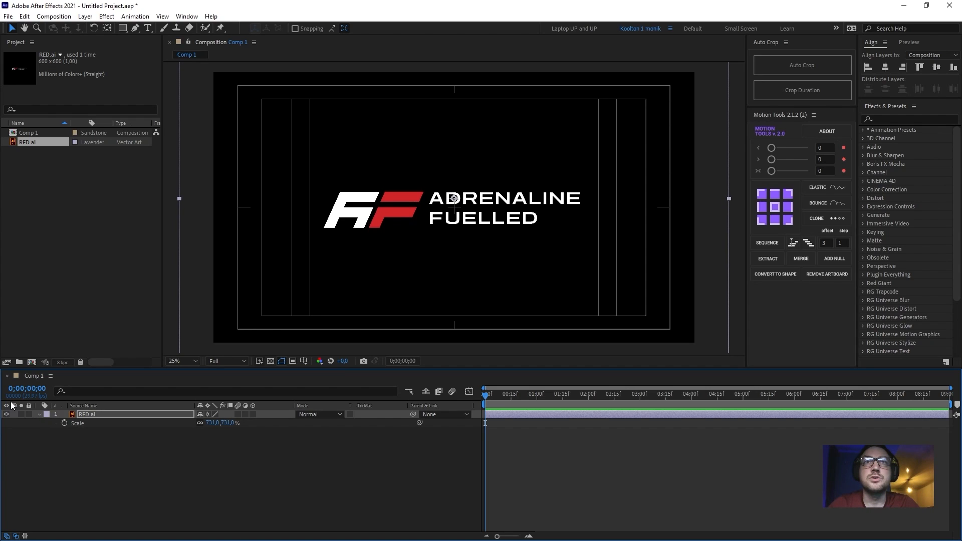
key("Down")
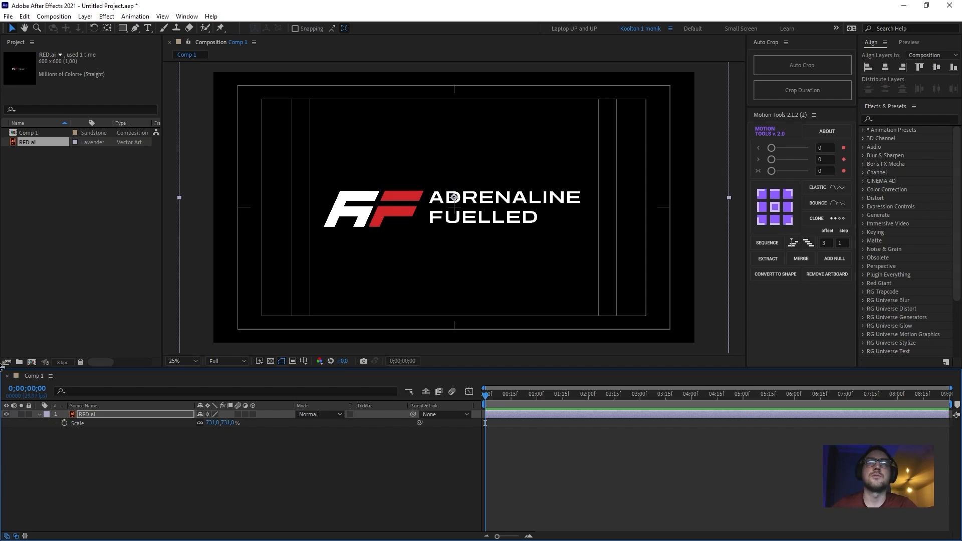
left_click(466, 243)
key("period")
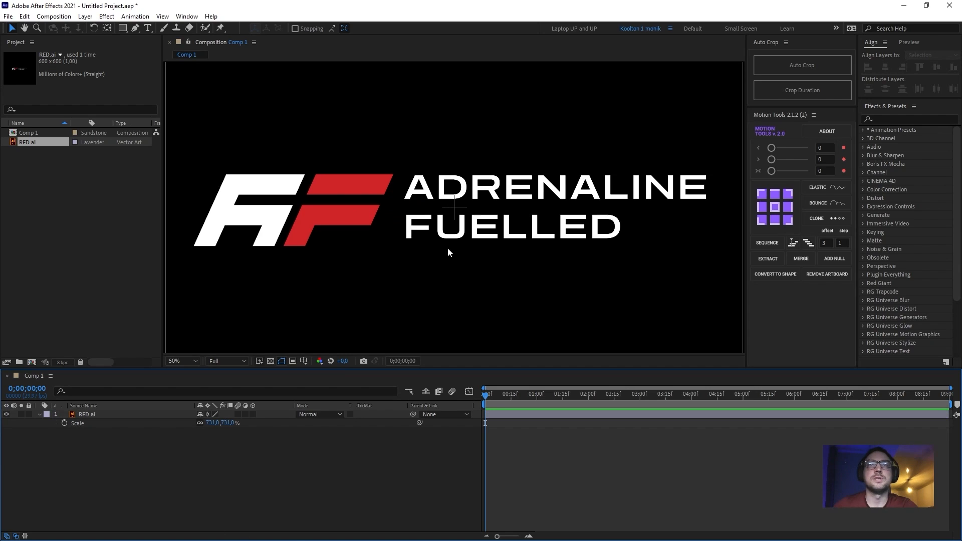
key("comma")
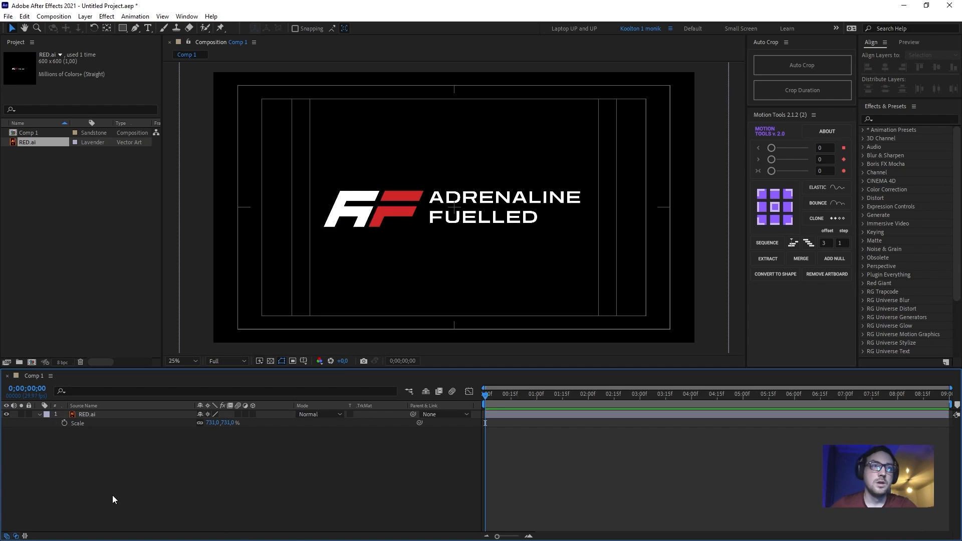
- Create shapes from the RED.ai vector layer
left_click(81, 414)
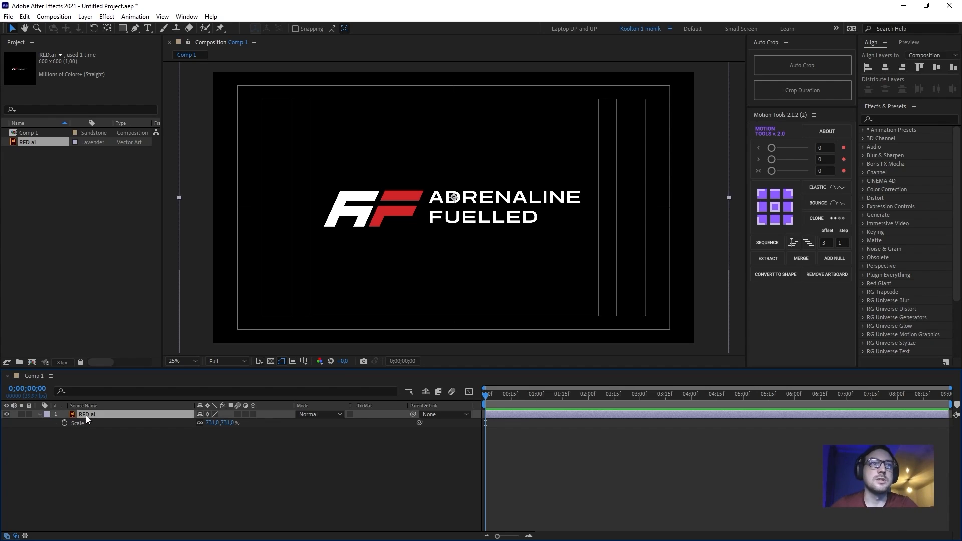
right_click(86, 416)
mouse_move(152, 324)
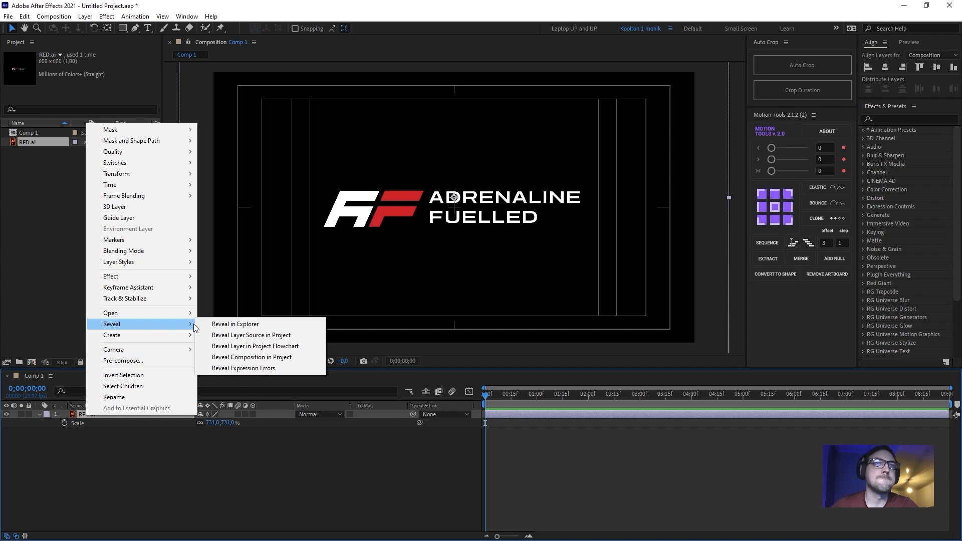
mouse_move(130, 338)
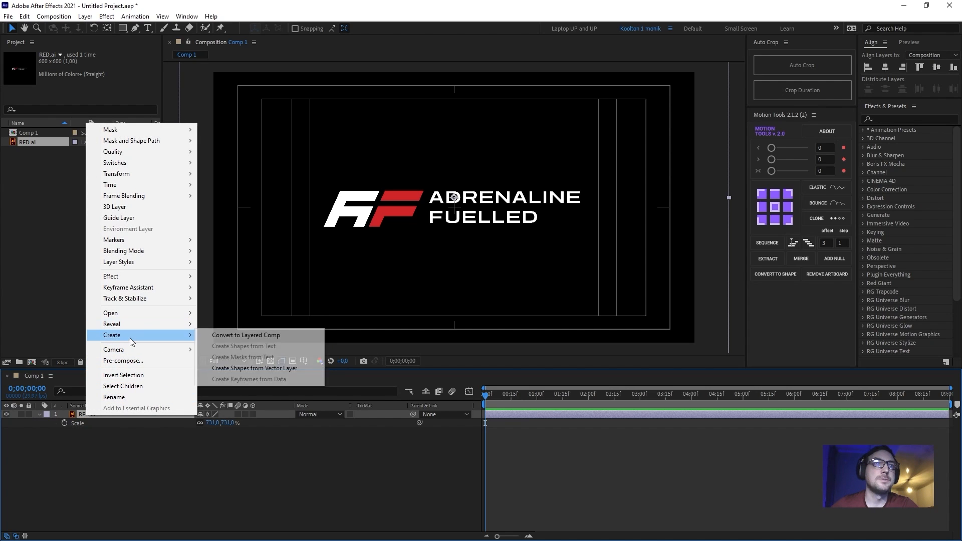
left_click(250, 369)
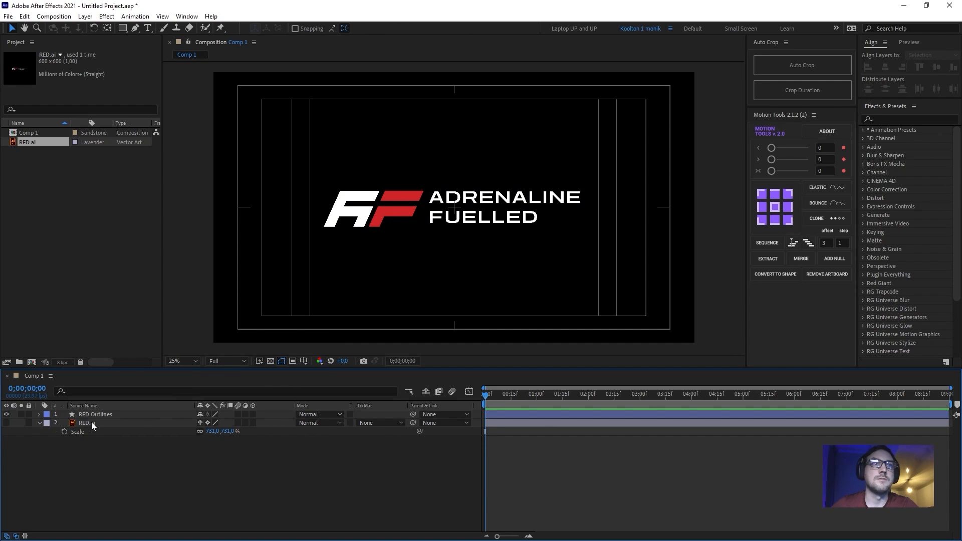
- Delete the original RED.ai layer from Comp 1 and remove the RED.ai footage from the project
left_click(91, 424)
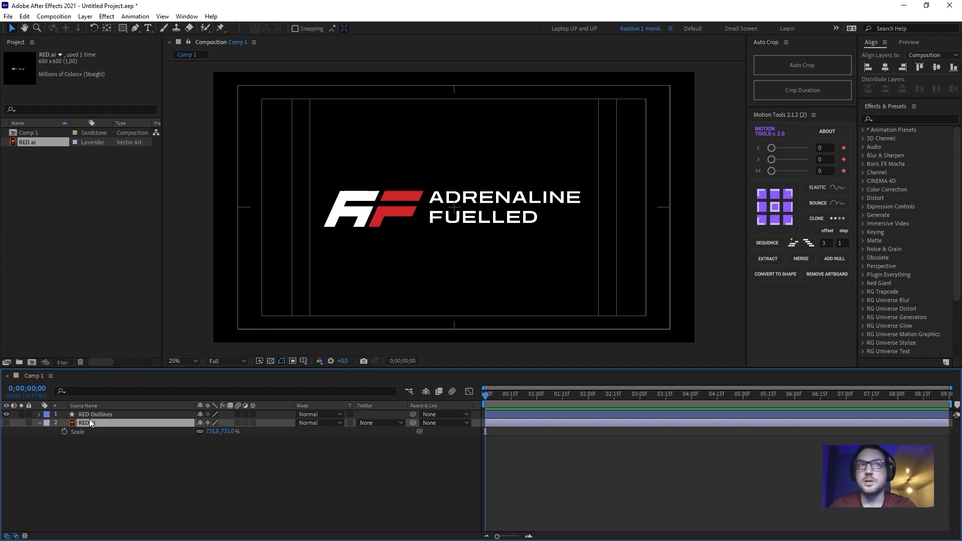
key("Delete")
left_click(65, 209)
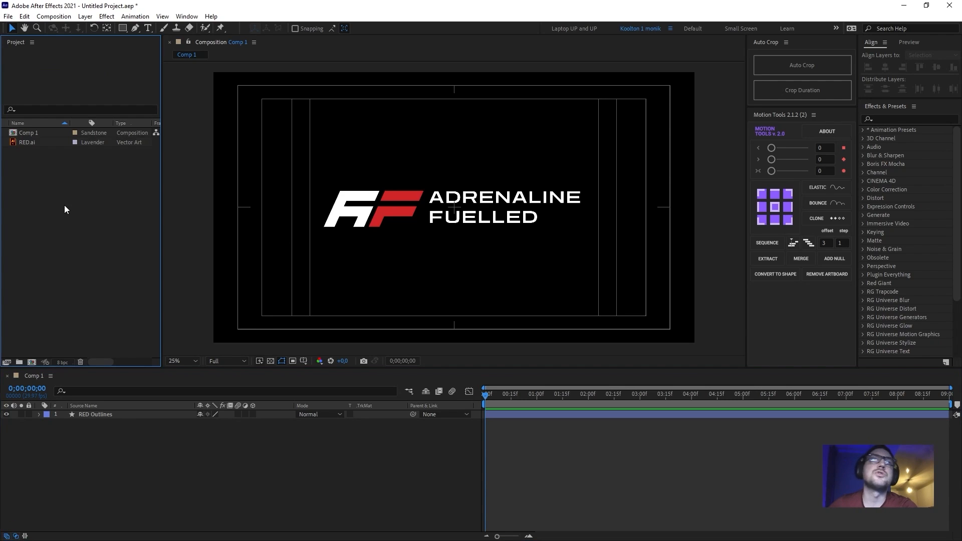
left_click(30, 144)
key("Delete")
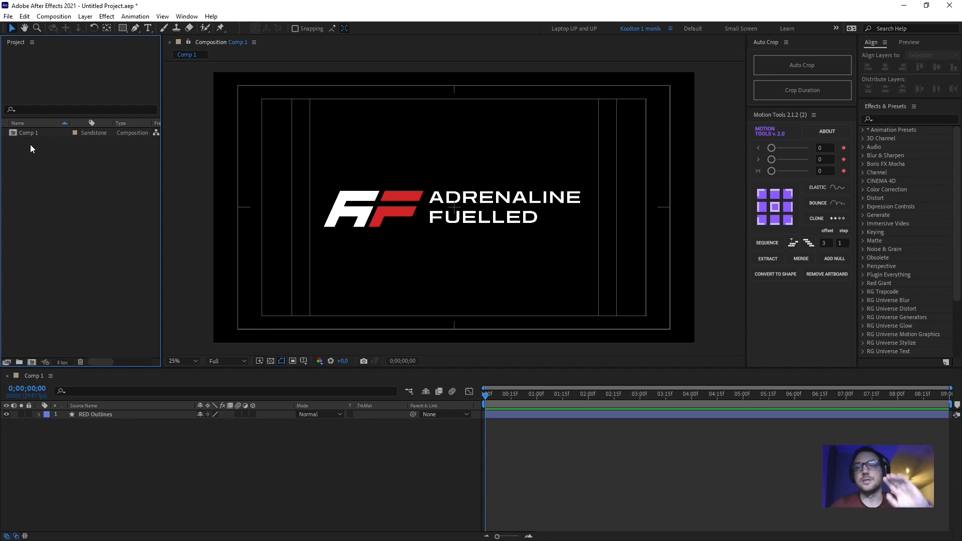
- Save the project to the Desktop under the file name AF
left_click_drag(240, 464, 29, 412)
left_click(180, 462)
key("ctrl+s")
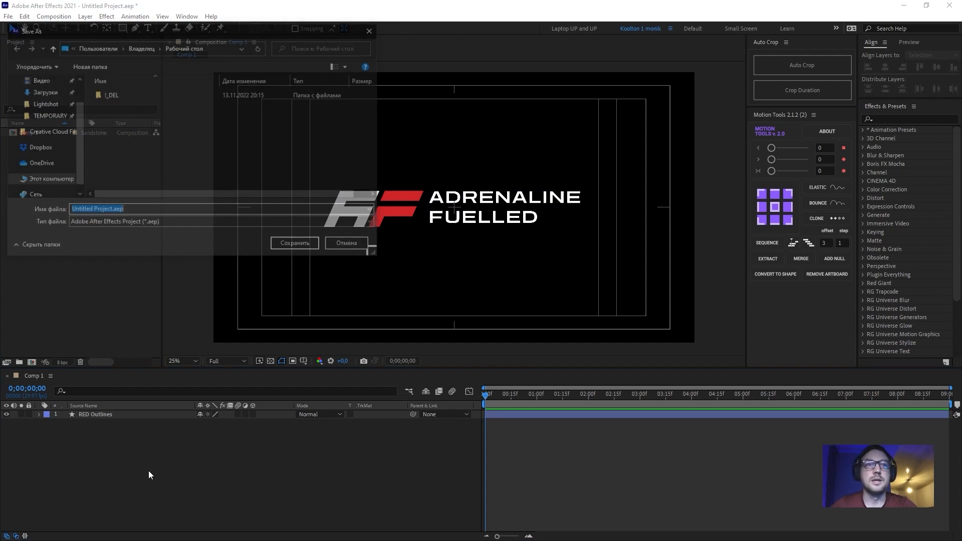
left_click(48, 100)
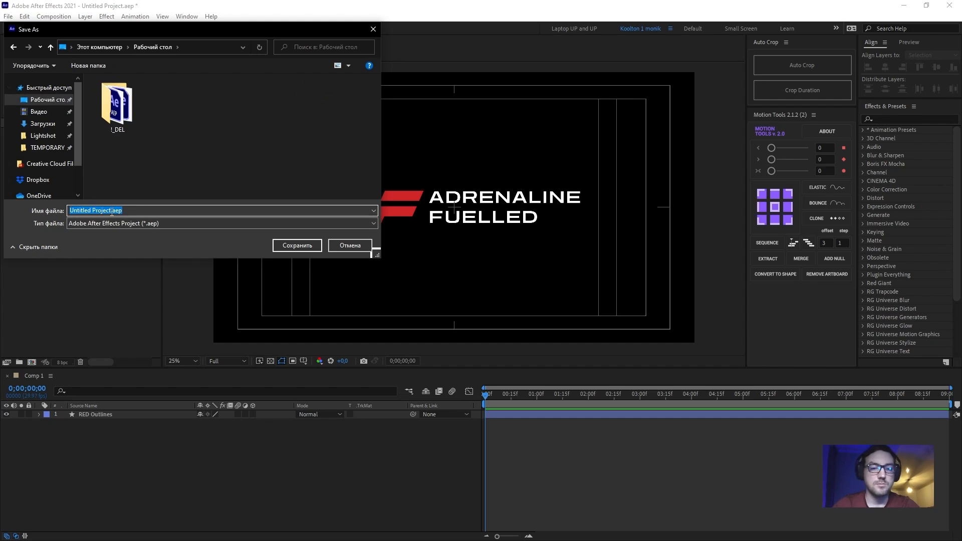
type("AF")
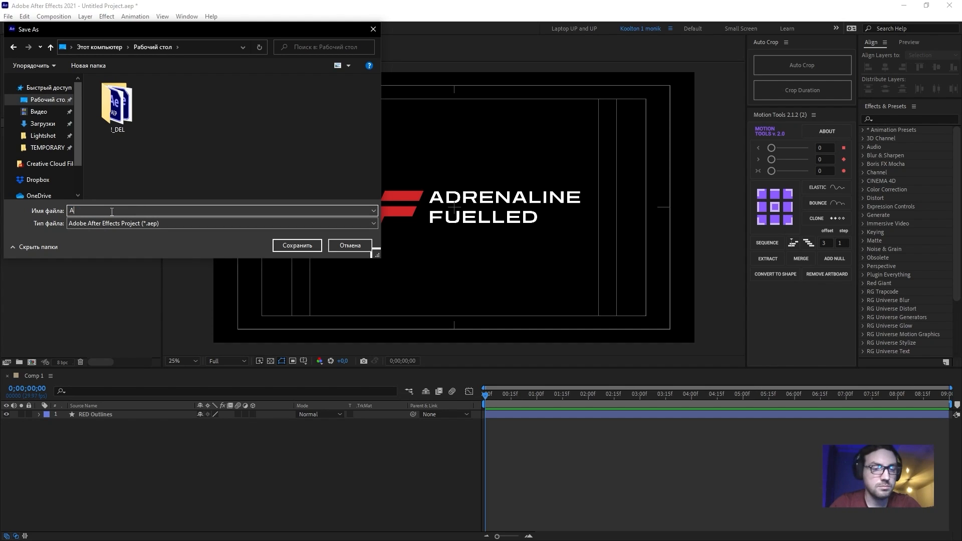
left_click(303, 246)
left_click(281, 439)
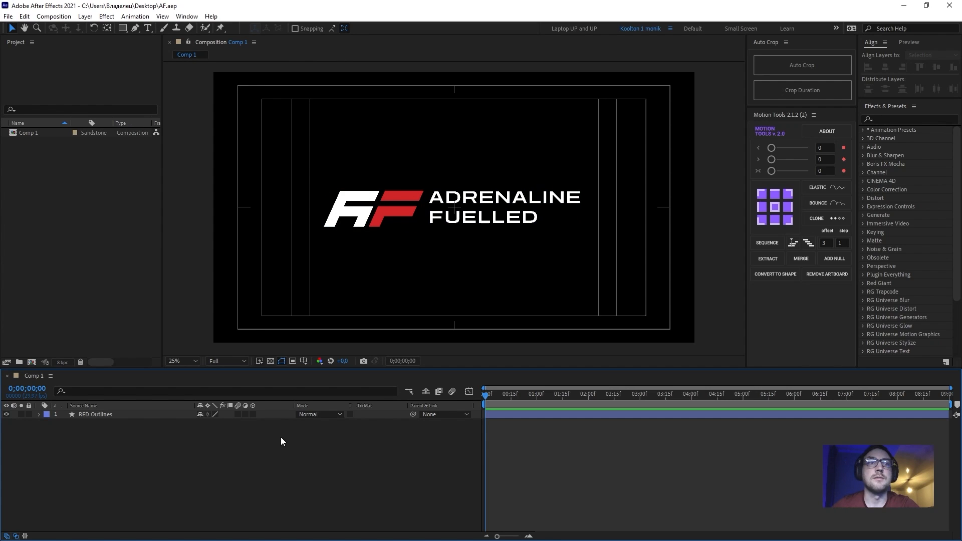
- Examine the shape groups inside the RED Outlines layer to see which part of the logo each one holds
left_click(82, 415)
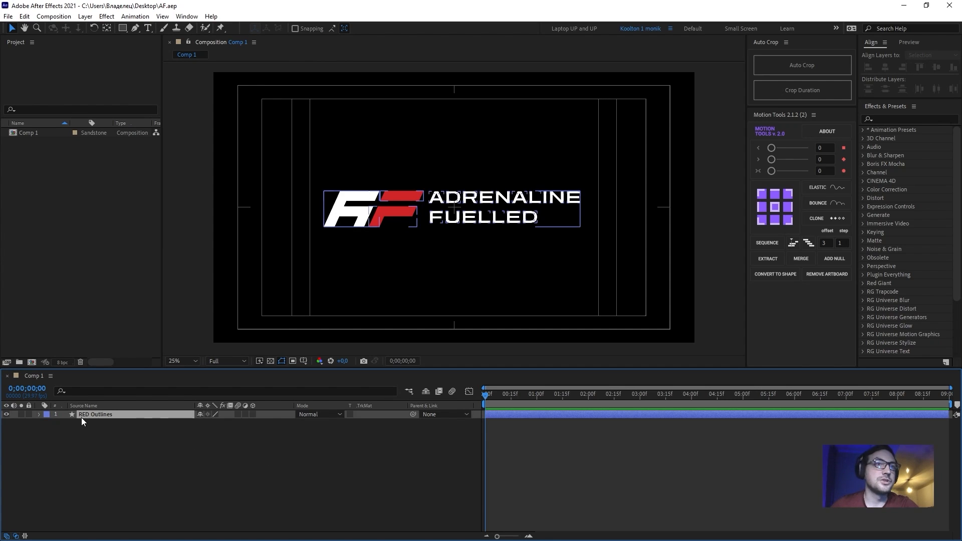
left_click(40, 419)
left_click(49, 424)
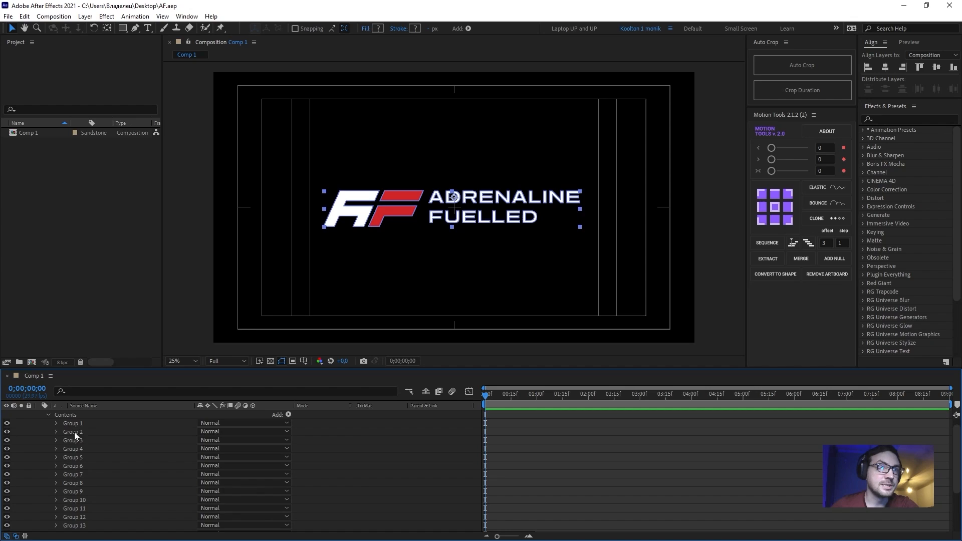
left_click(73, 441)
left_click(72, 465)
left_click(73, 483)
left_click(74, 499)
left_click(74, 508)
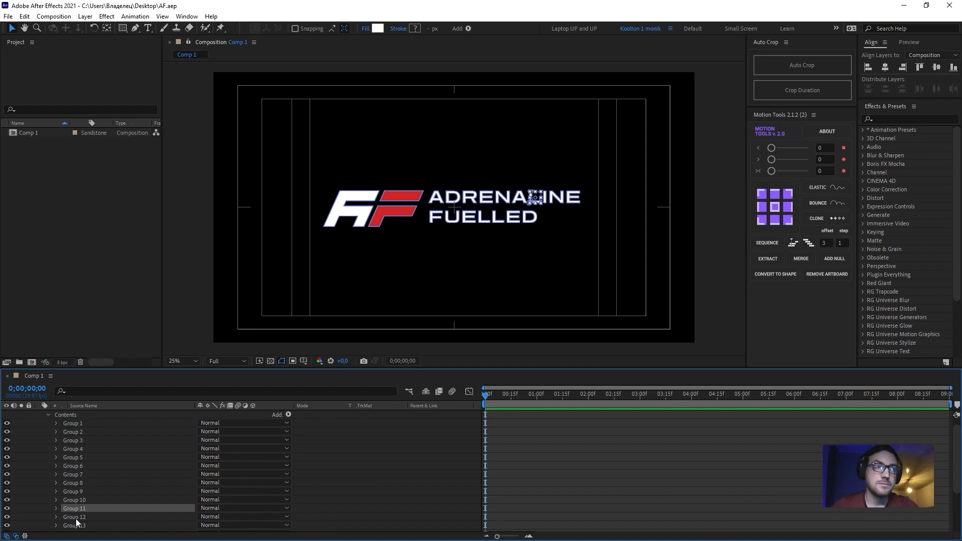
left_click(74, 526)
scroll(75, 529, "down", 3)
left_click(80, 511)
scroll(80, 489, "up", 3)
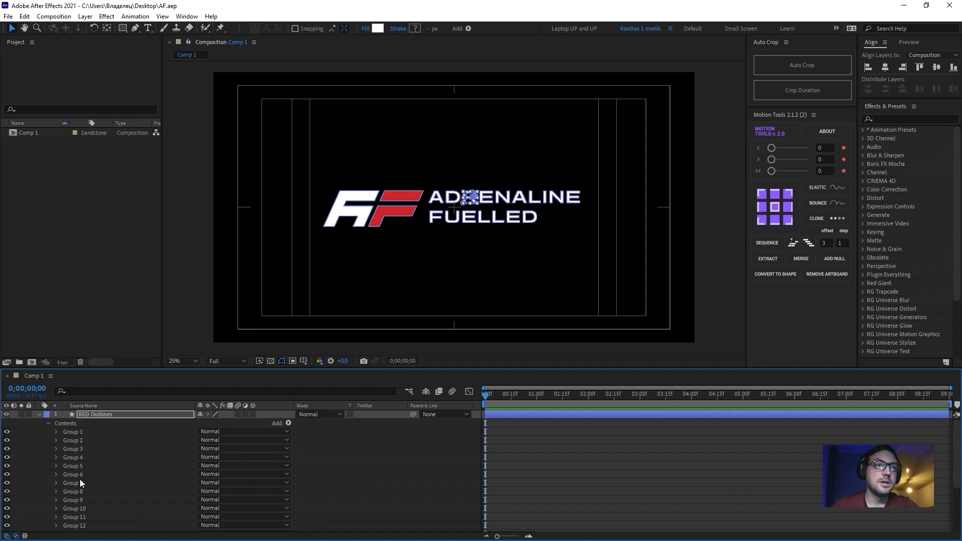
left_click(40, 415)
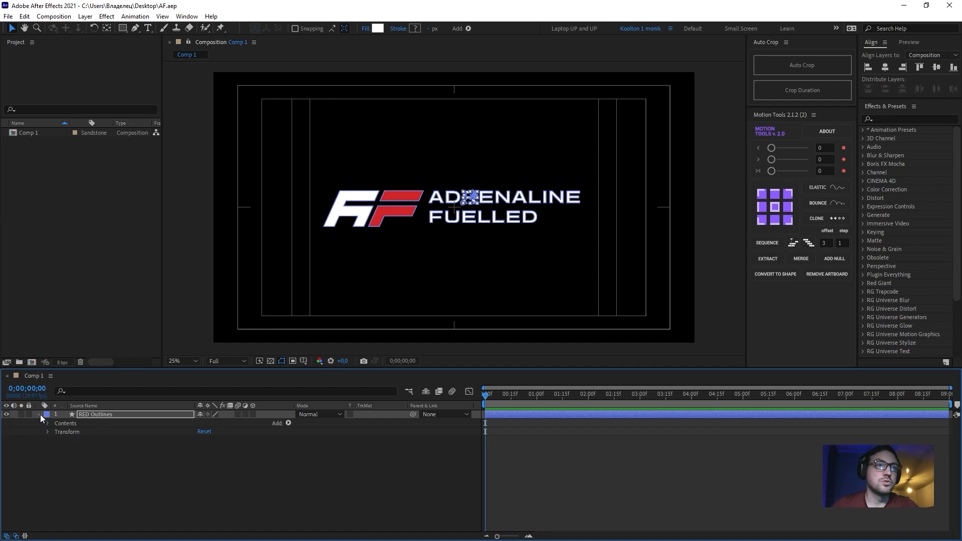
- Extract the groups of the RED Outlines layer into separate shape layers with Motion Tools
left_click(90, 423)
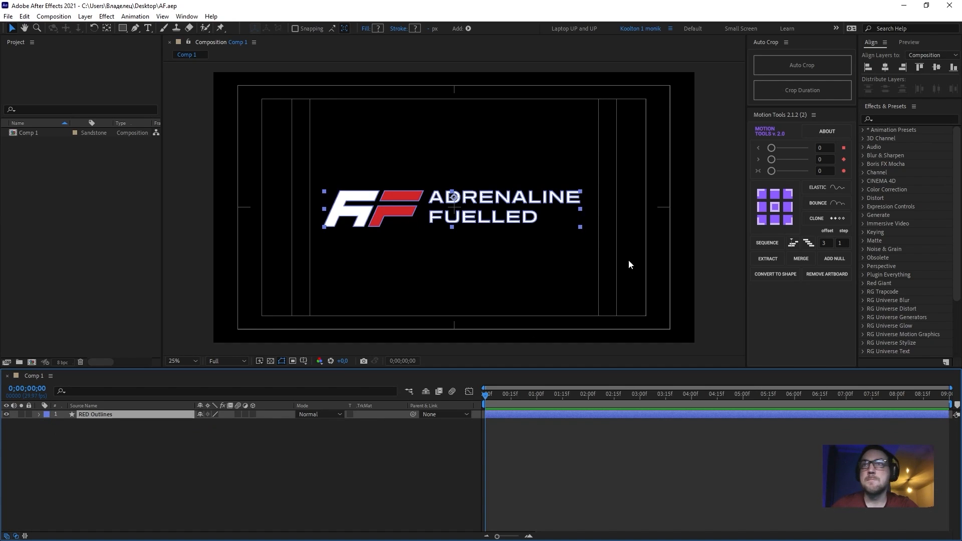
left_click(777, 115)
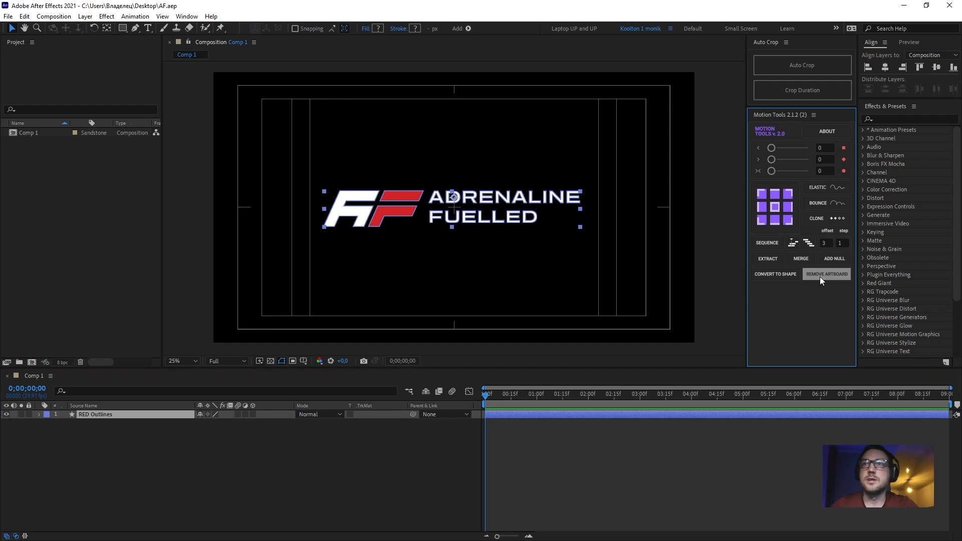
left_click(771, 262)
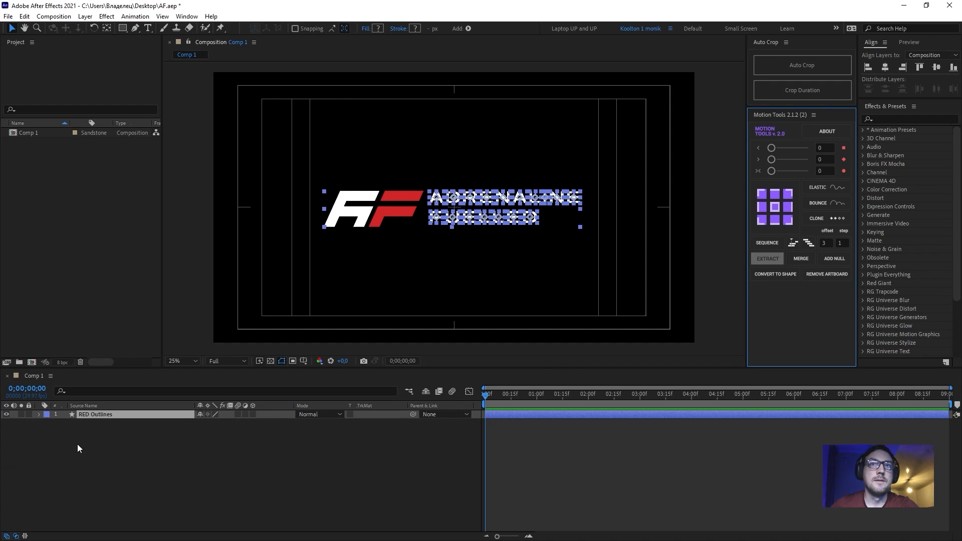
scroll(100, 465, "down", 3)
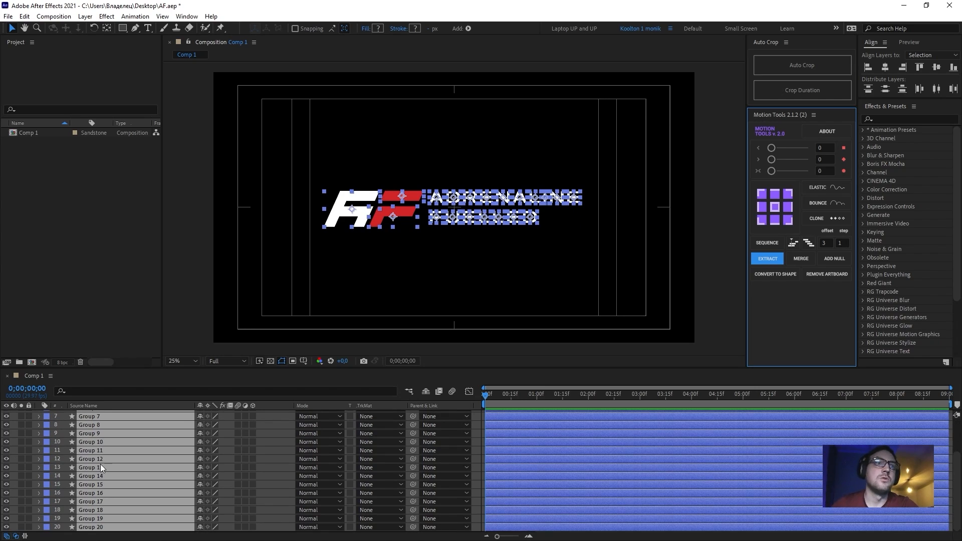
scroll(112, 519, "up", 3)
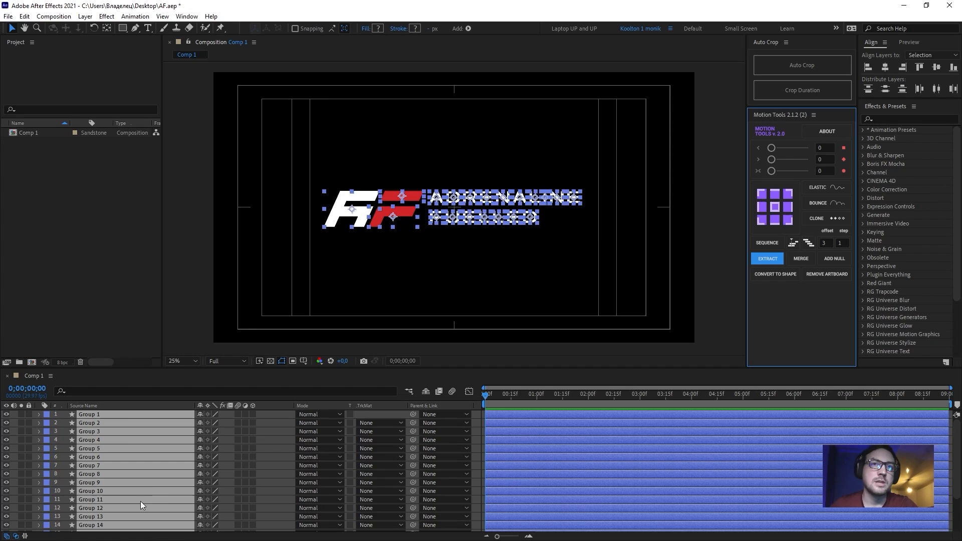
- Go through the extracted group layers to identify which letter of the logo each one contains
left_click(13, 463)
left_click(80, 449)
left_click(87, 439)
left_click(89, 423)
left_click(89, 416)
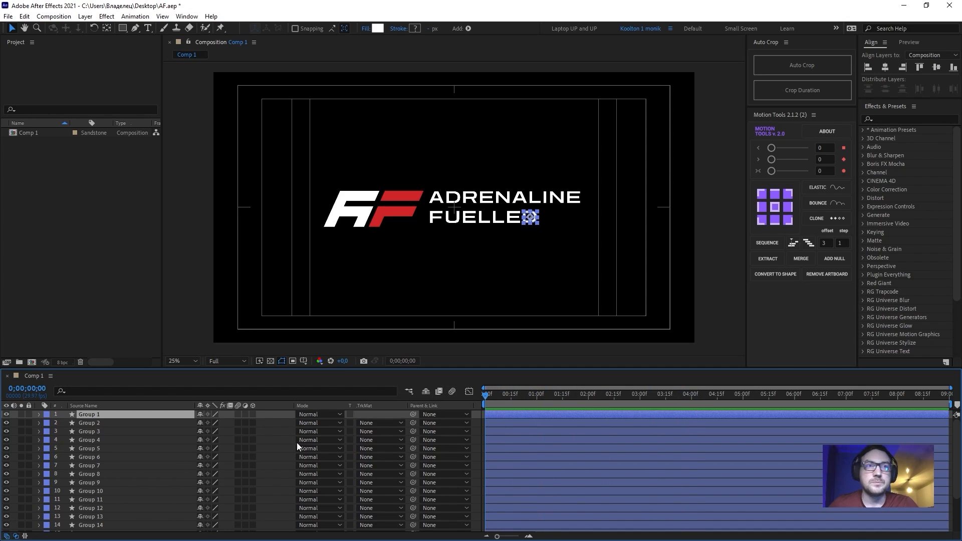
left_click(87, 424)
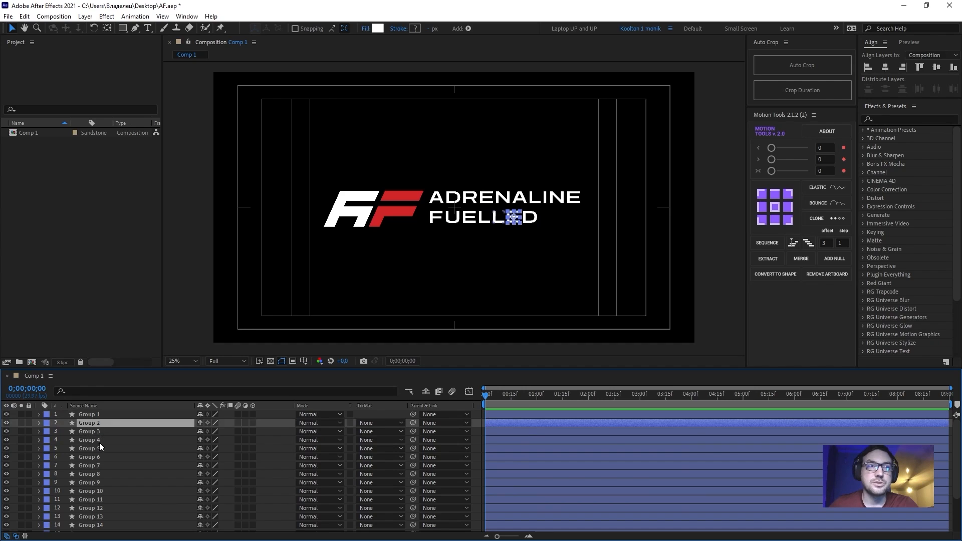
left_click(100, 448)
left_click(103, 474)
scroll(176, 482, "down", 2)
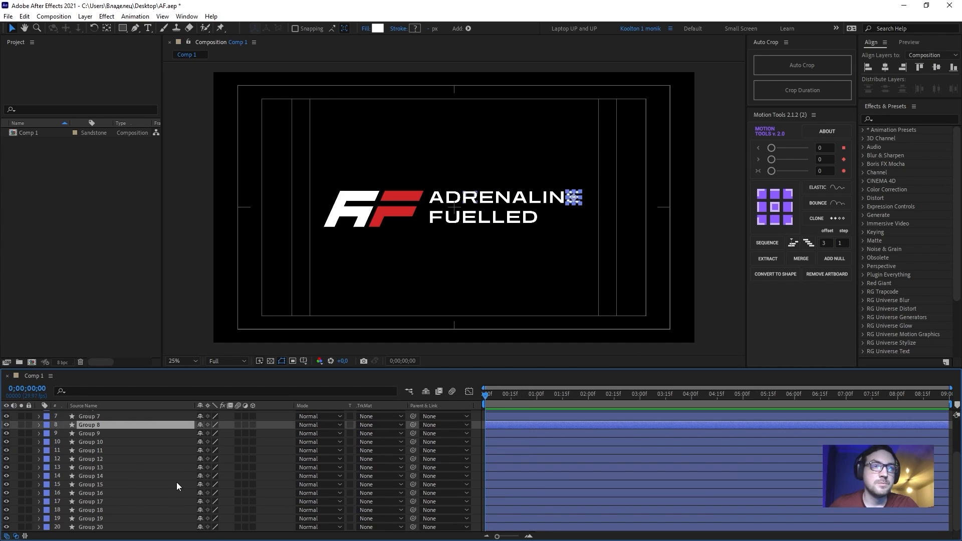
scroll(176, 482, "up", 2)
scroll(186, 491, "down", 2)
- Give the AF logo's shape layers Group 18, Group 19 and Group 20 a purple label colour, briefly toggling their visibility to check them
left_click(88, 527)
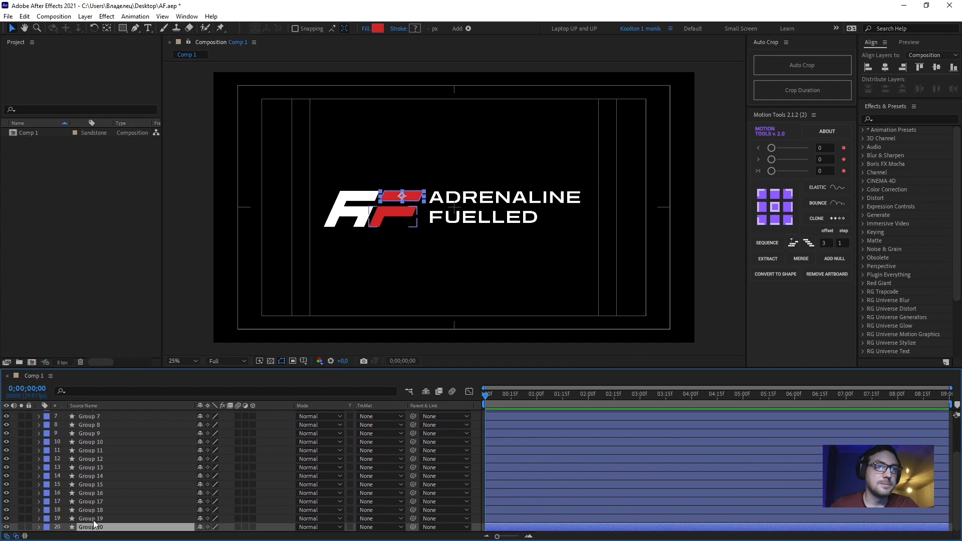
left_click(93, 519, "shift")
left_click(92, 510, "shift")
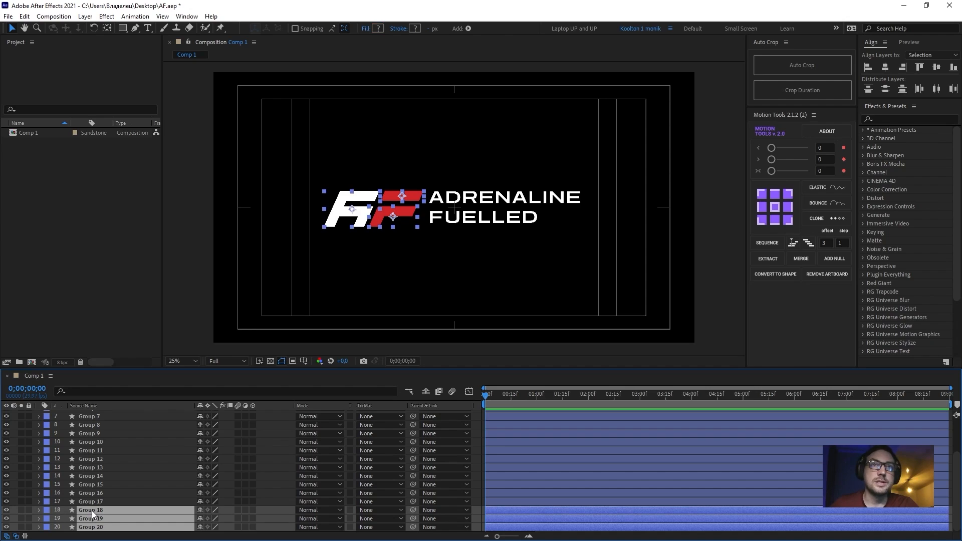
left_click(7, 527)
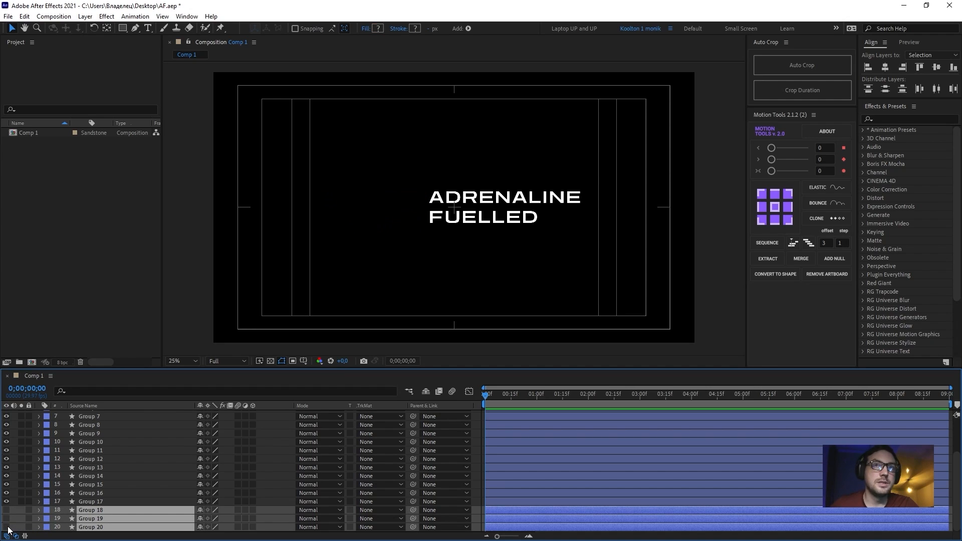
left_click(8, 527)
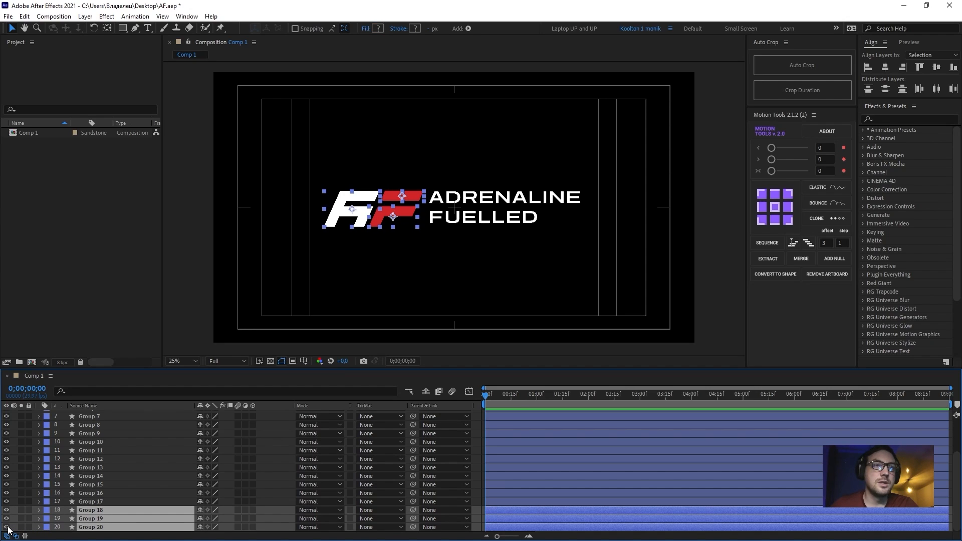
left_click(46, 528)
left_click(82, 461)
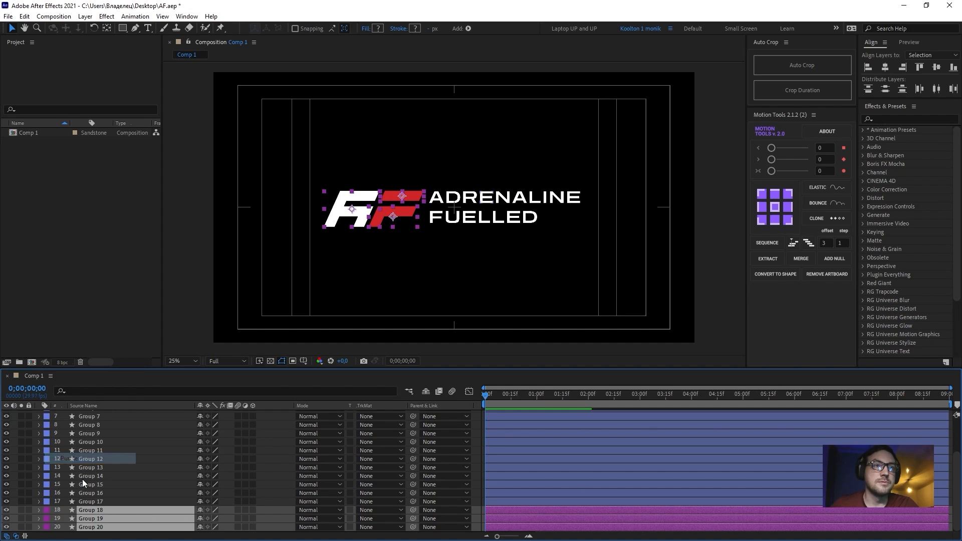
- Pre-compose the letter layers Group 1 through Group 17 into a composition named bukvi, moving all attributes into it
left_click(83, 501)
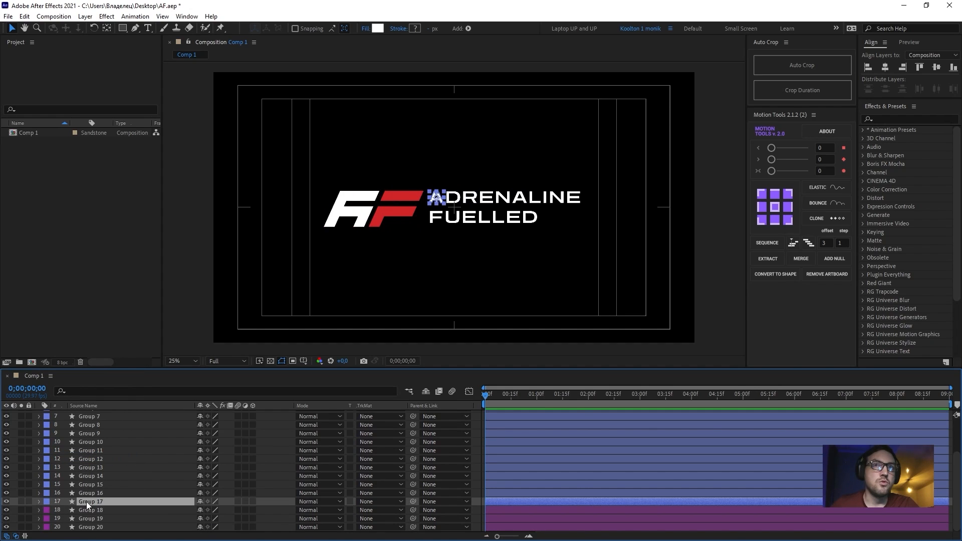
scroll(86, 501, "up", 2)
left_click(109, 423, "shift")
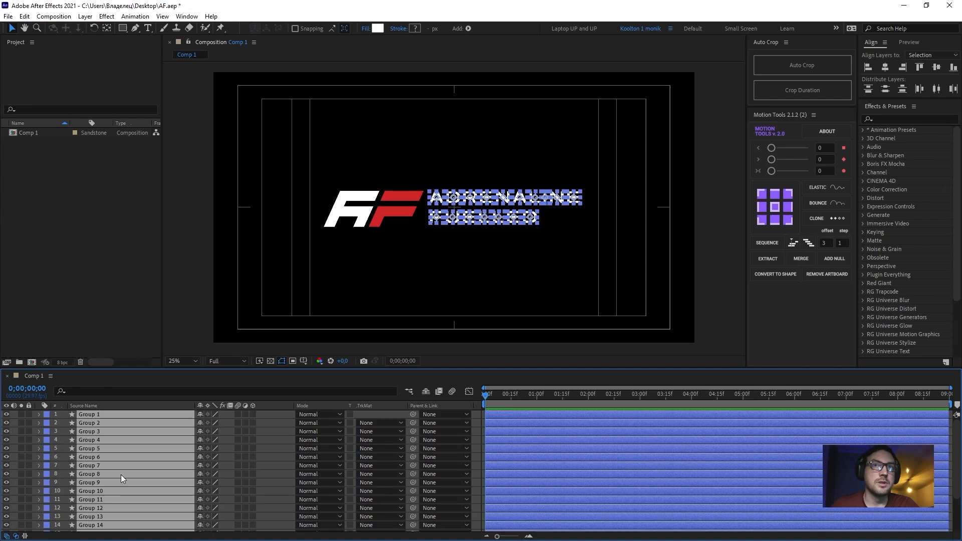
scroll(125, 480, "down", 2)
key("ctrl+shift+c")
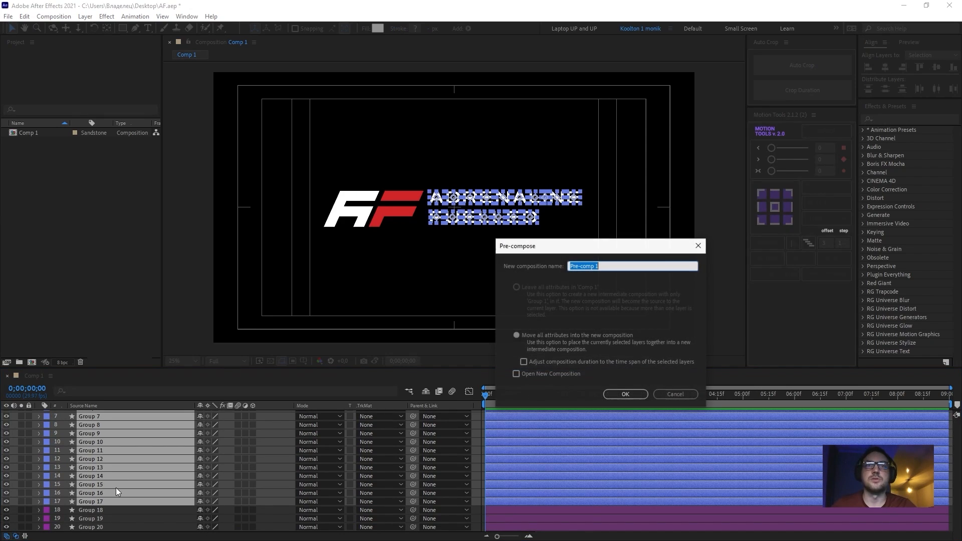
left_click_drag(606, 250, 504, 259)
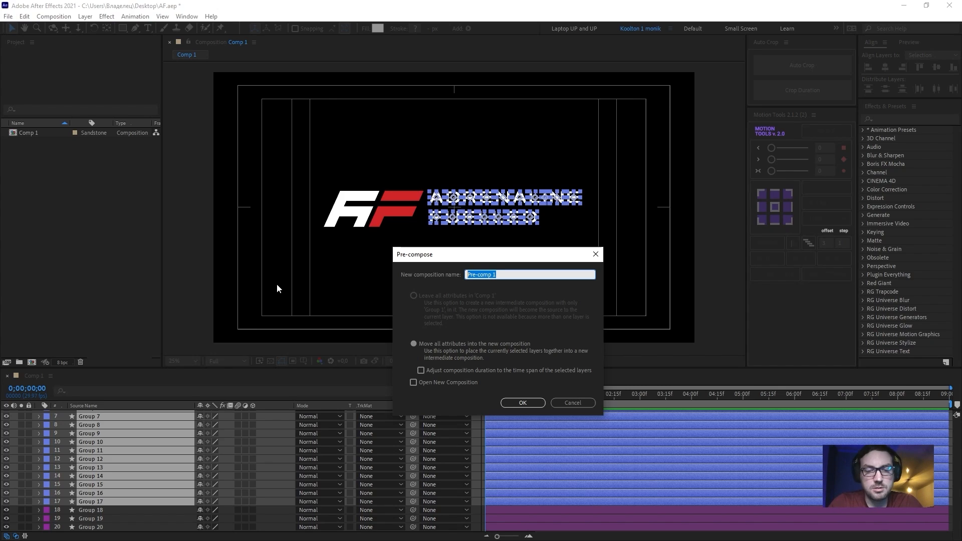
type("b")
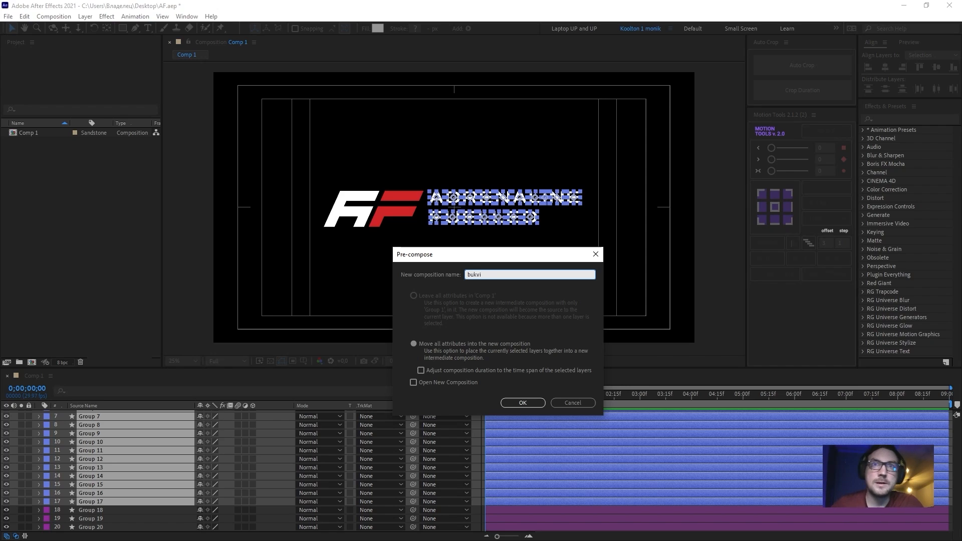
type("ukvi")
left_click(530, 404)
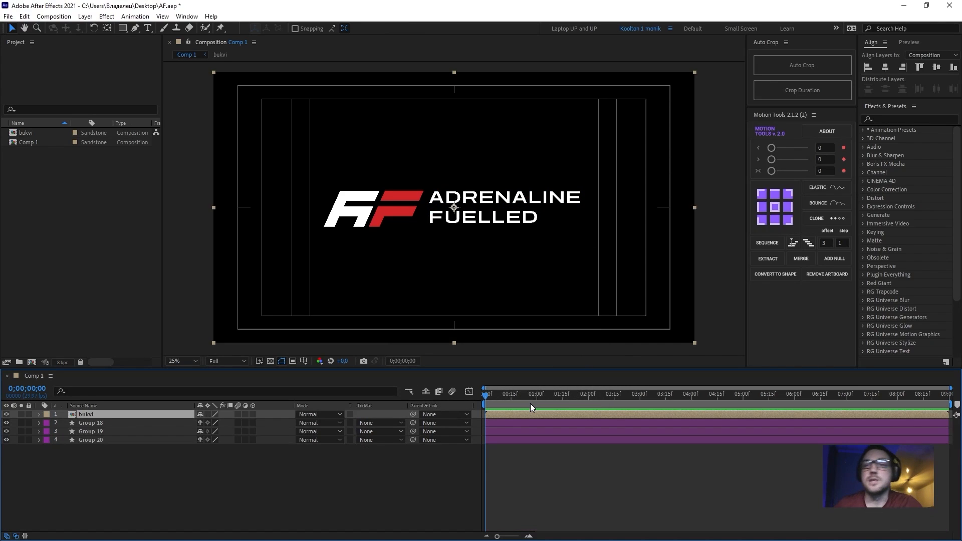
- Hide the bukvi pre-composition layer in Comp 1
left_click(111, 446)
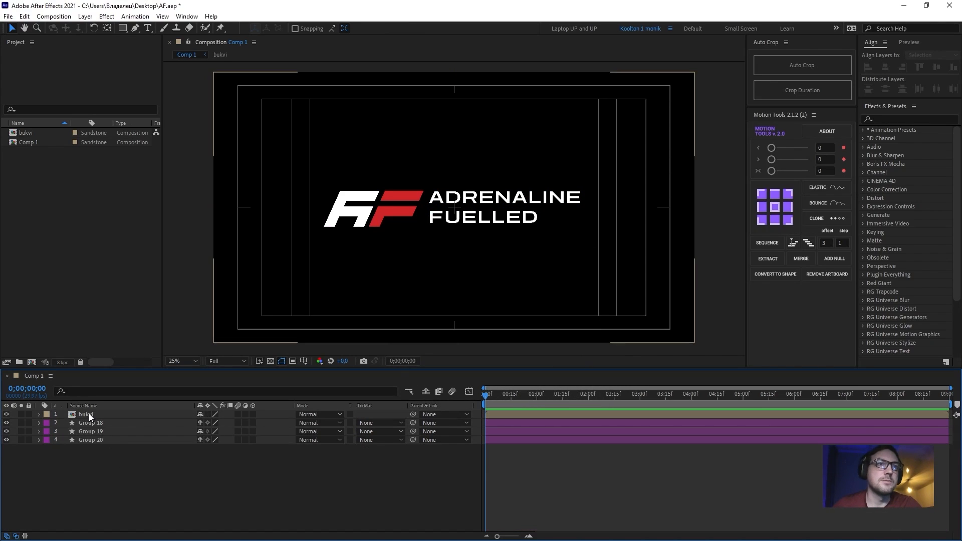
left_click(89, 413)
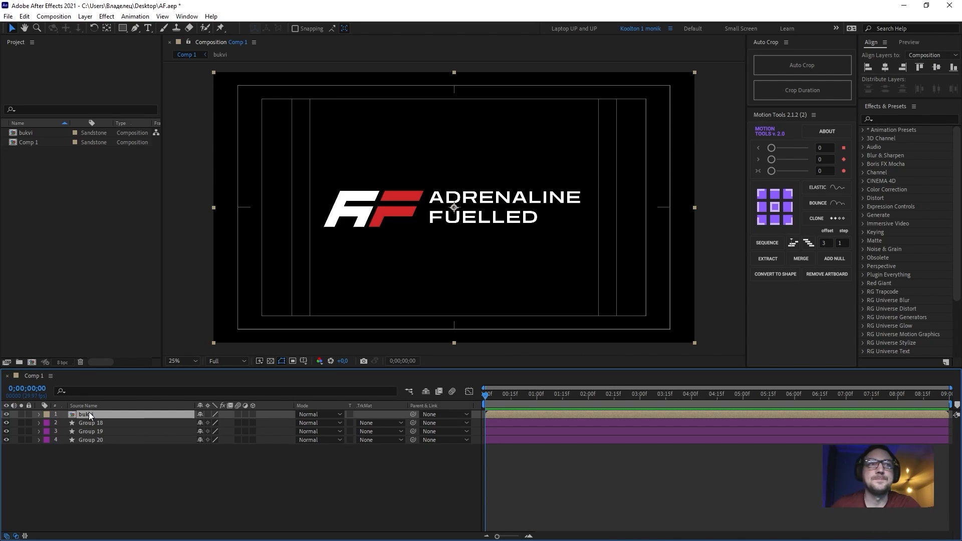
left_click(7, 414)
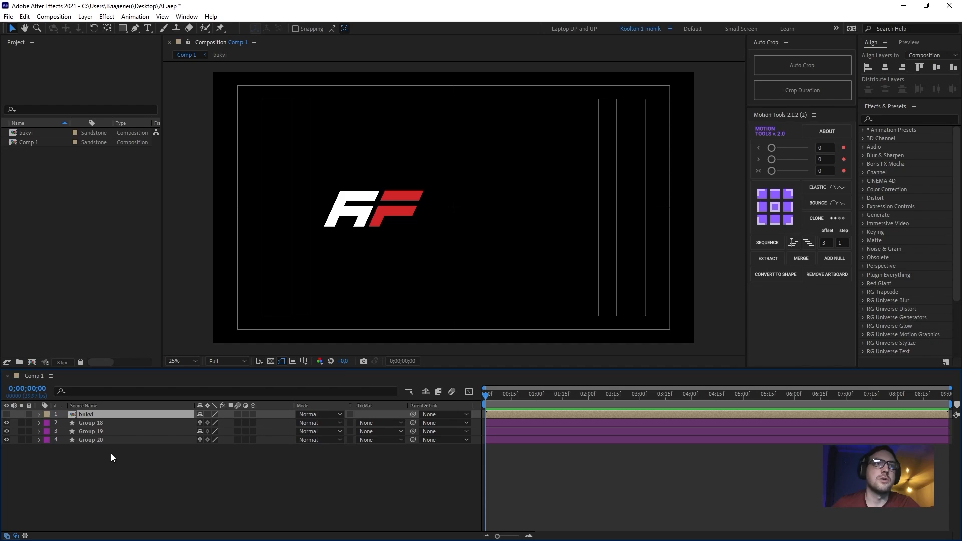
- Rename the white letter layer Group 18 to A
left_click_drag(150, 451, 91, 441)
left_click(89, 432)
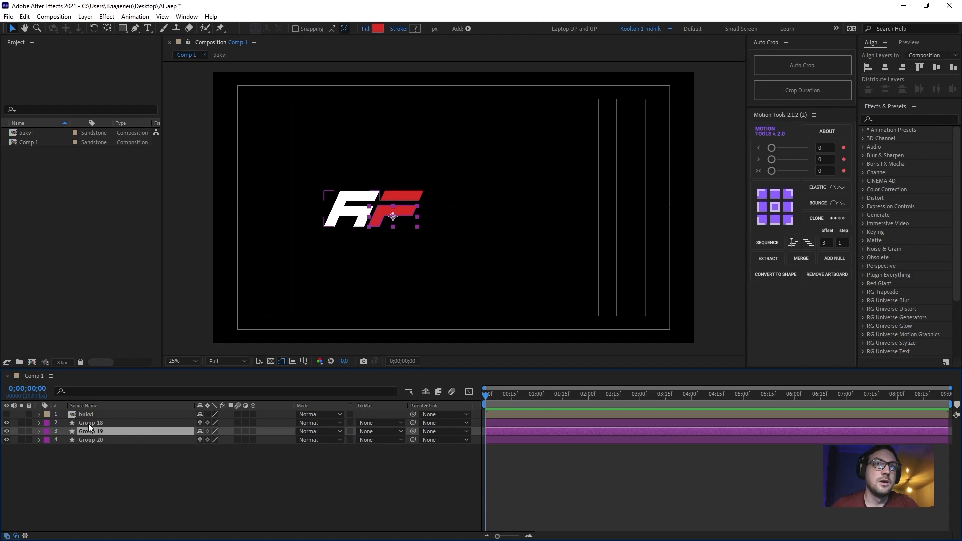
left_click(89, 423)
key("Return")
type("A")
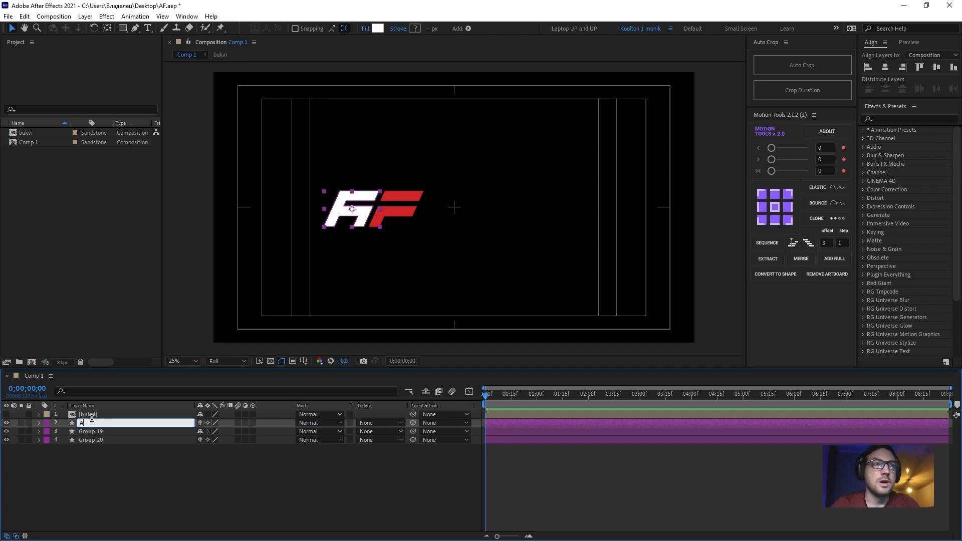
key("Return")
- Rename the lower red piece, Group 19, to F1 and the upper red piece, Group 20, to F2
left_click(103, 432)
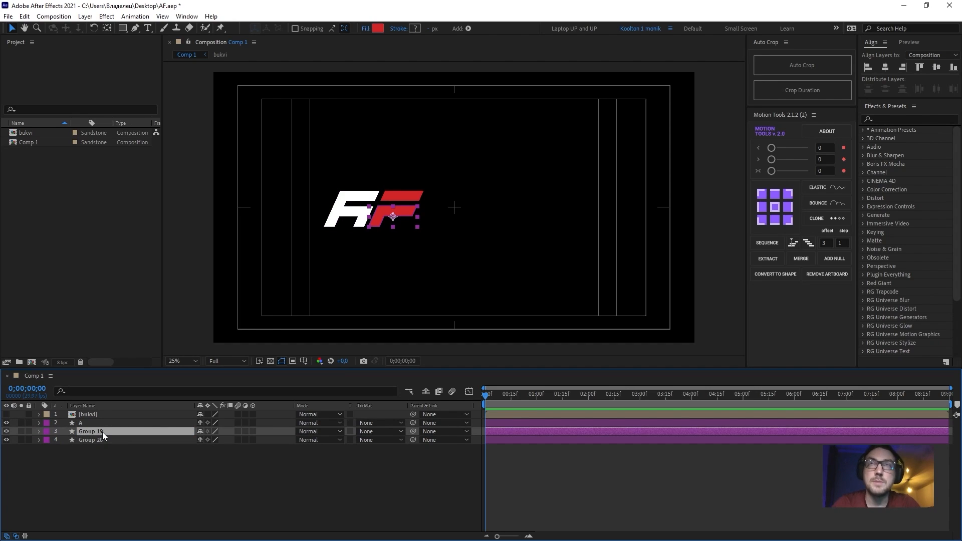
key("Return")
type("F1")
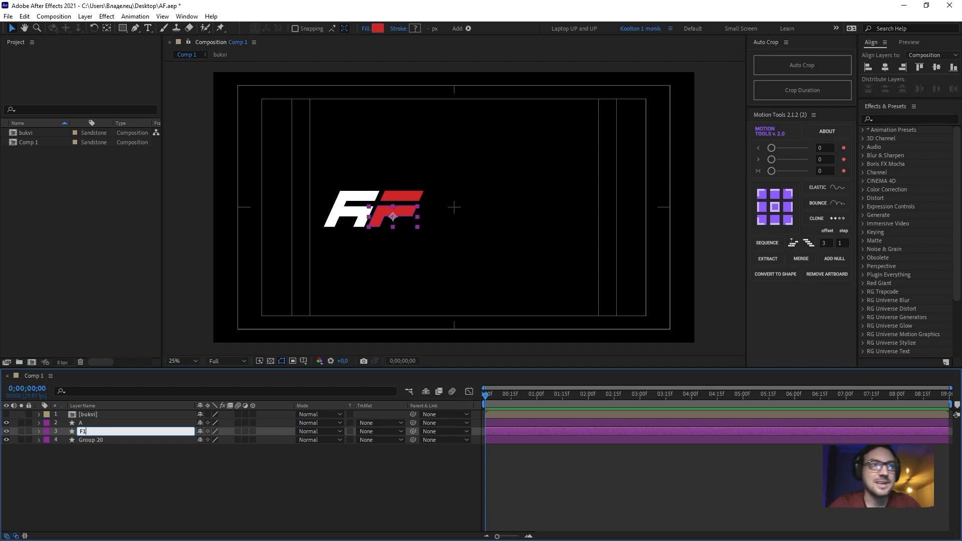
key("Return")
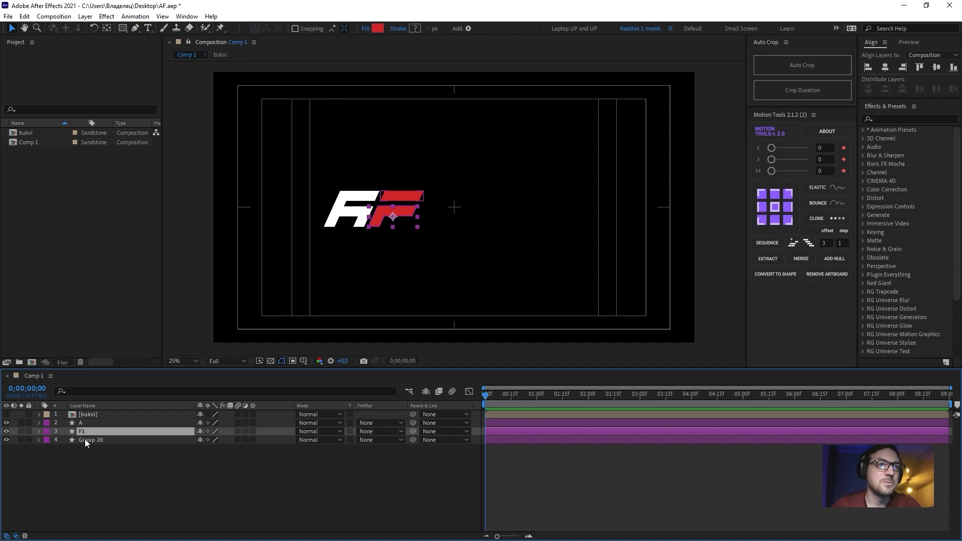
left_click(85, 439)
key("Return")
type("F")
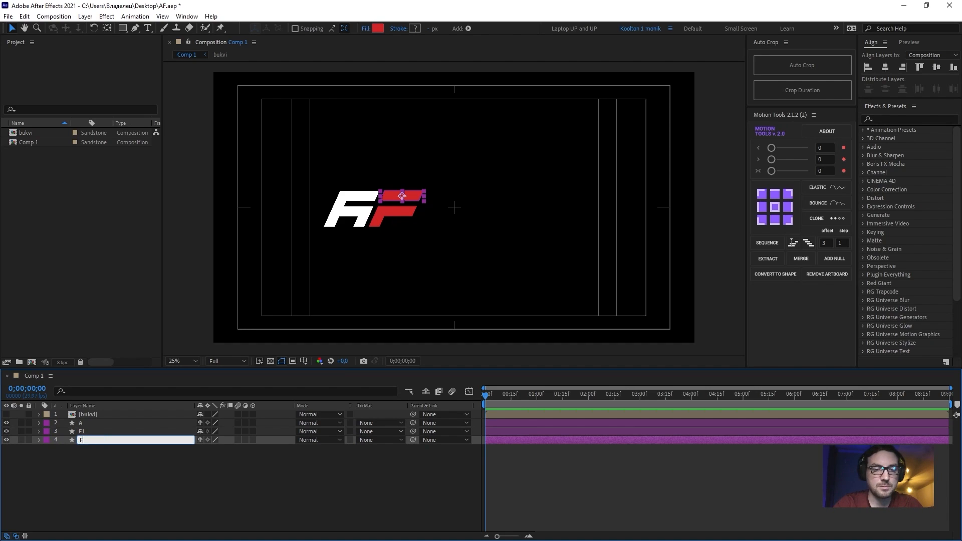
type("2")
key("Return")
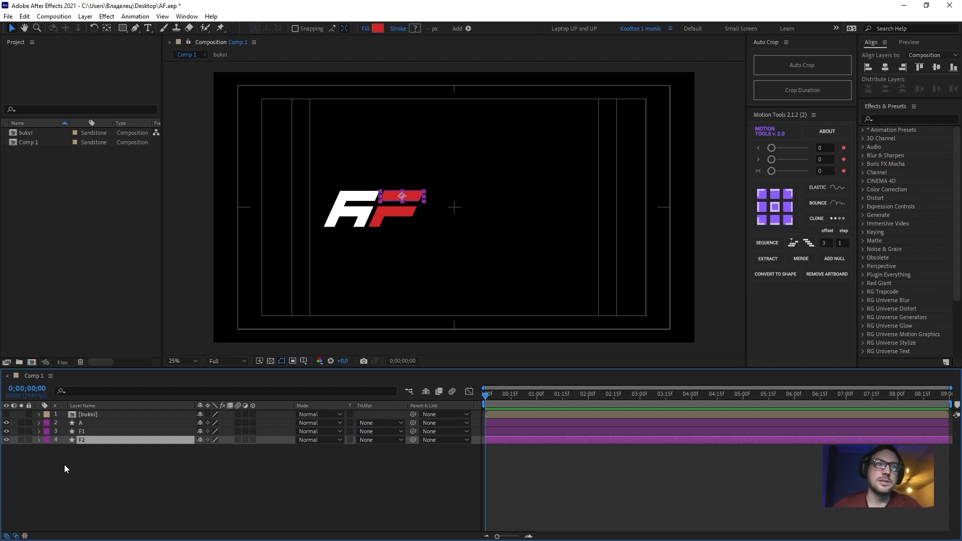
- Duplicate the A, F1 and F2 layers together and place the copies at the bottom of the layer stack
left_click(169, 466)
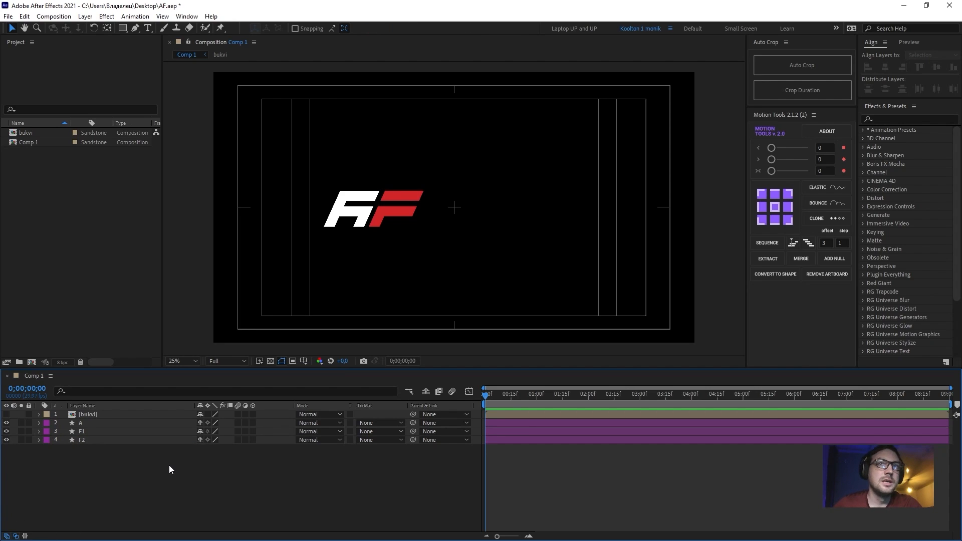
left_click_drag(153, 471, 77, 426)
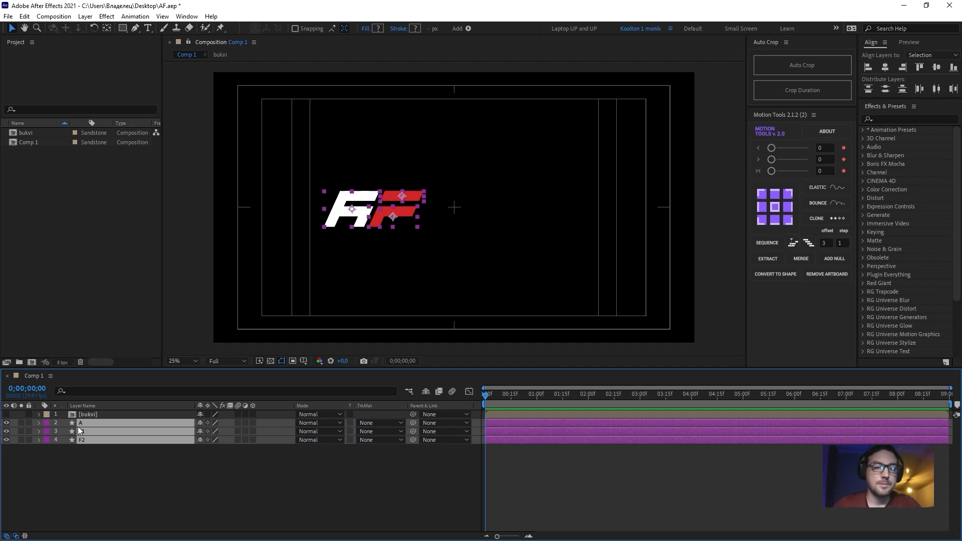
key("ctrl+d")
left_click_drag(87, 460, 95, 472)
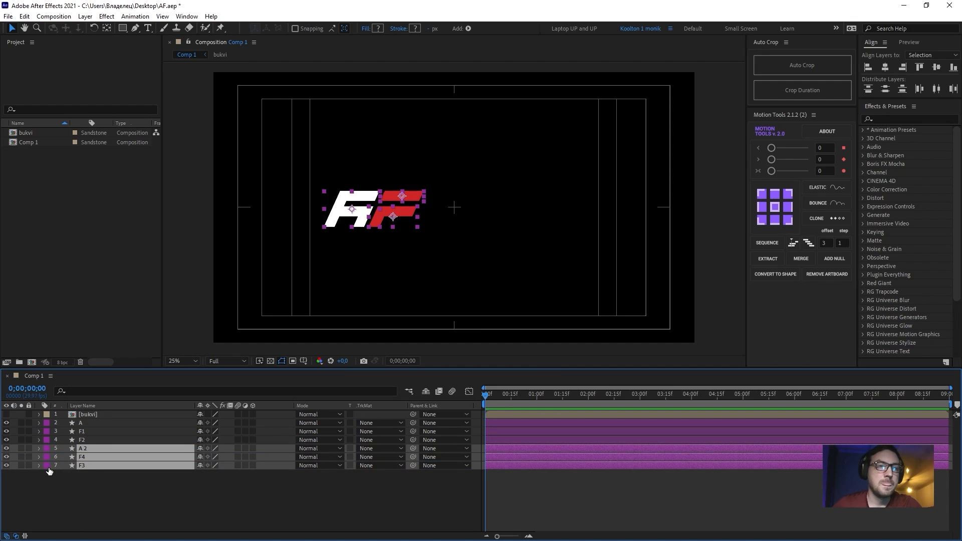
- Set the opacity of the three duplicated letter layers to 20% and lock them
key("t")
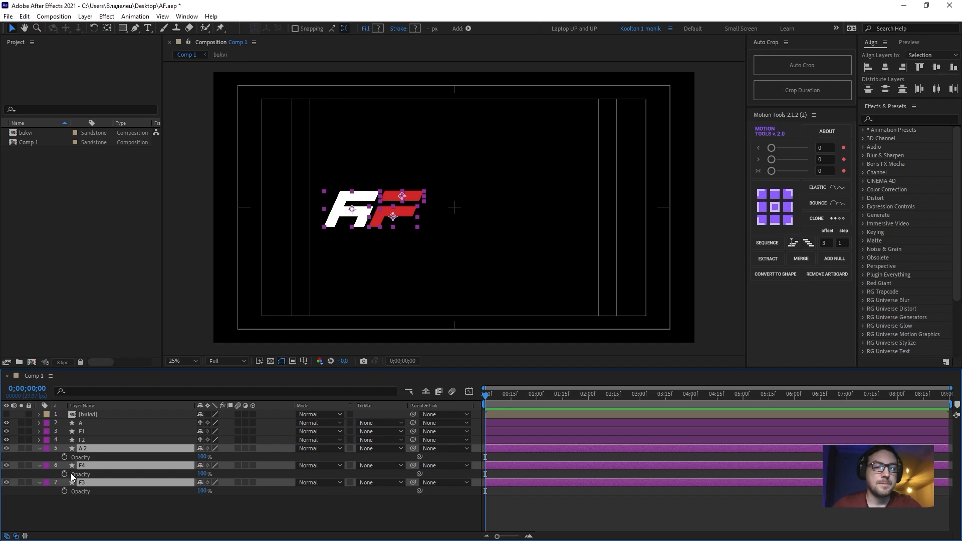
left_click(202, 492)
type("20")
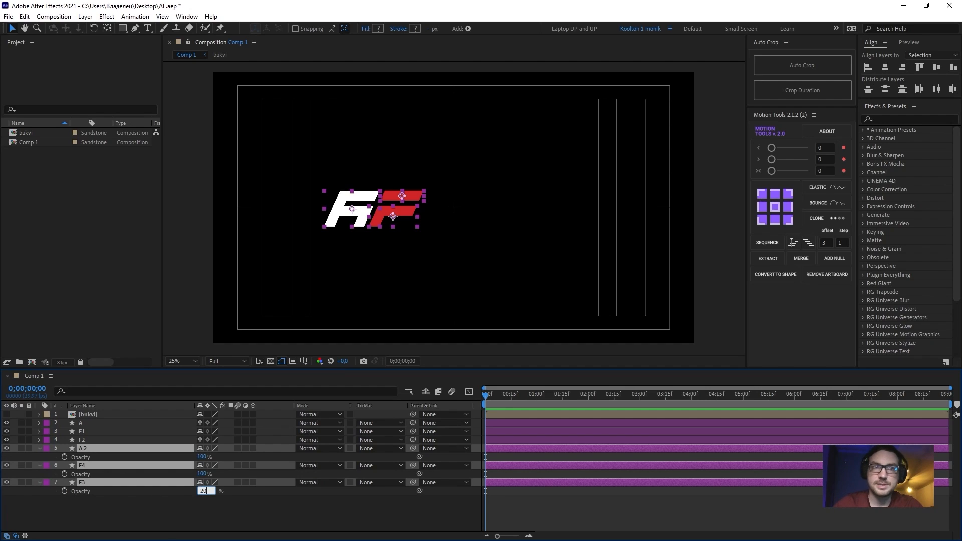
key("Return")
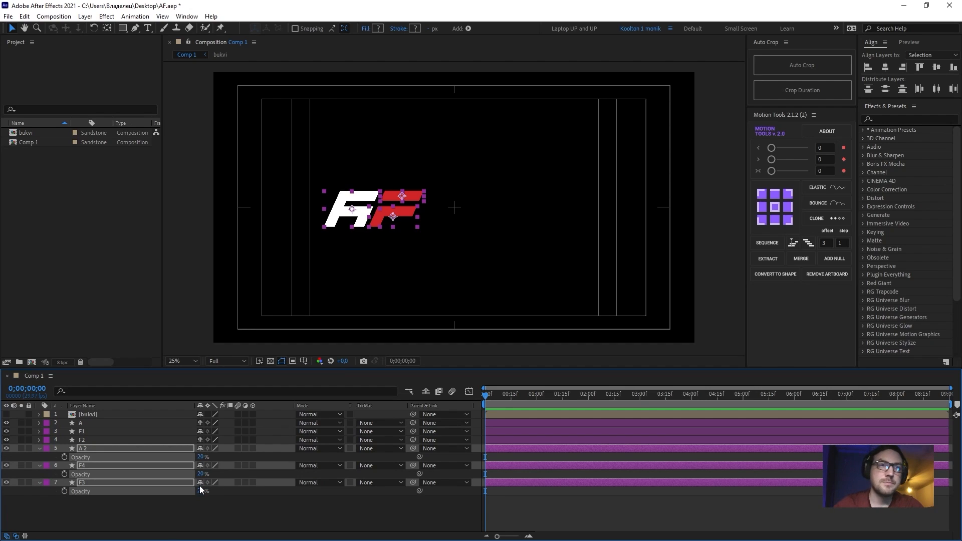
left_click(40, 449)
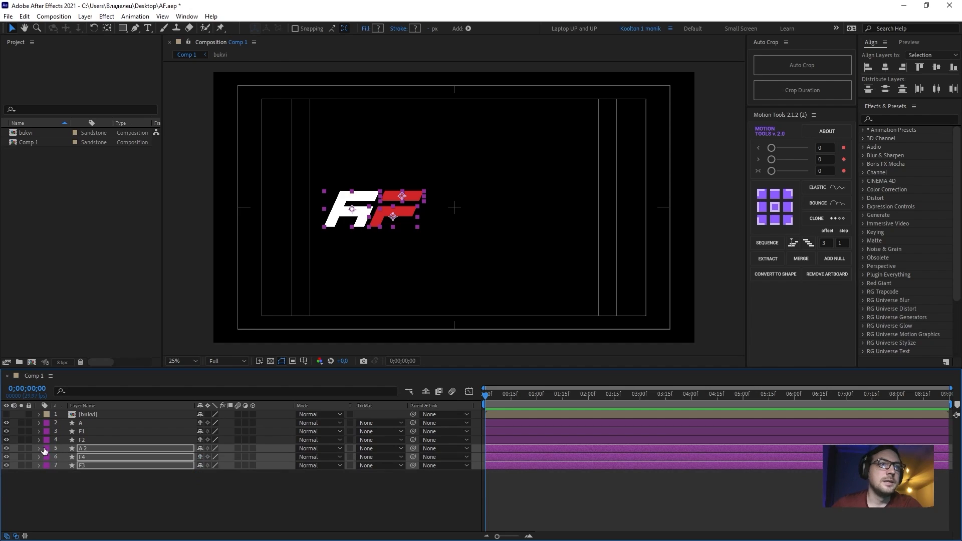
left_click(30, 449)
- Try moving the A, F1 and F2 layers sideways off their dimmed copies and undo the move
left_click(86, 441)
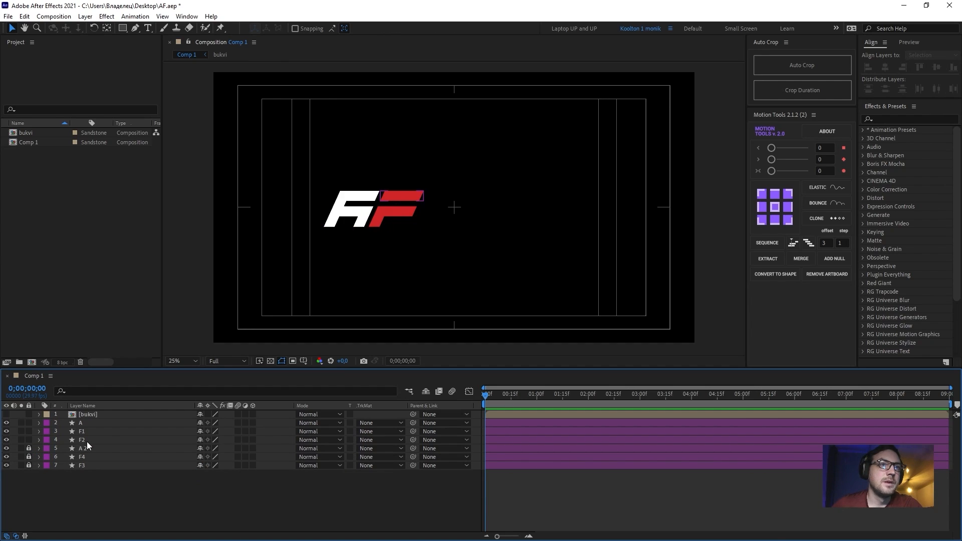
left_click(80, 424, "shift")
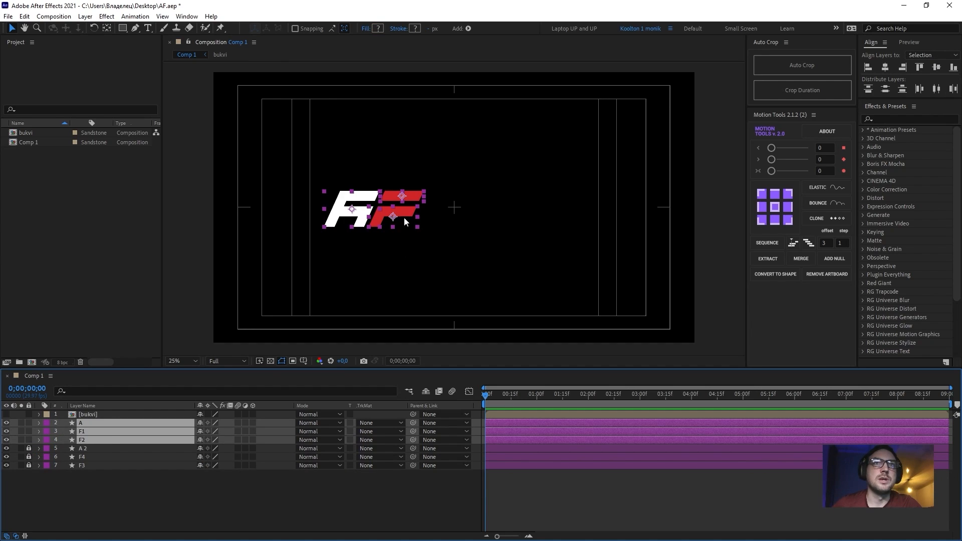
left_click_drag(401, 210, 481, 211)
key("ctrl+z")
- Add a null object and position its anchor in the gap between the white A and the red F pieces, at the logo's centre
scroll(433, 238, "up", 2)
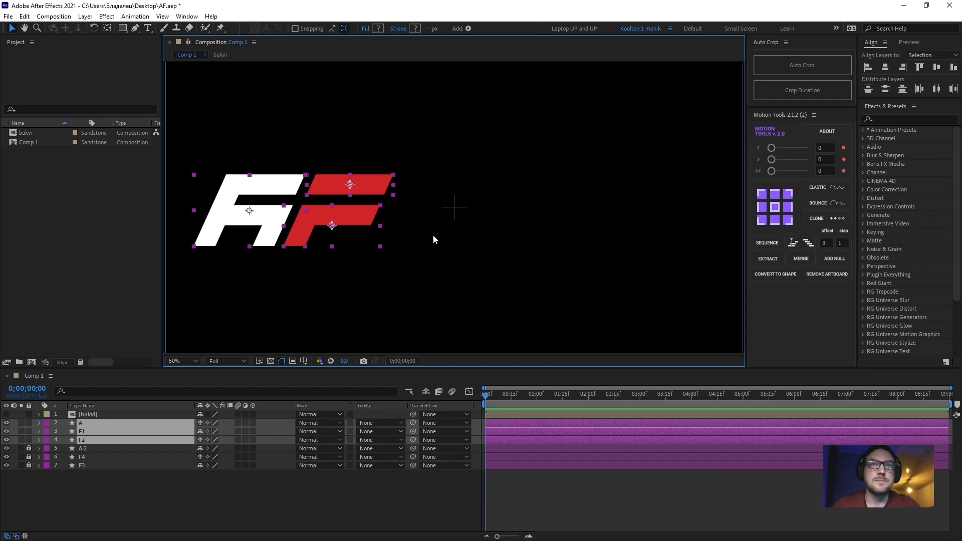
left_click_drag(354, 275, 413, 273)
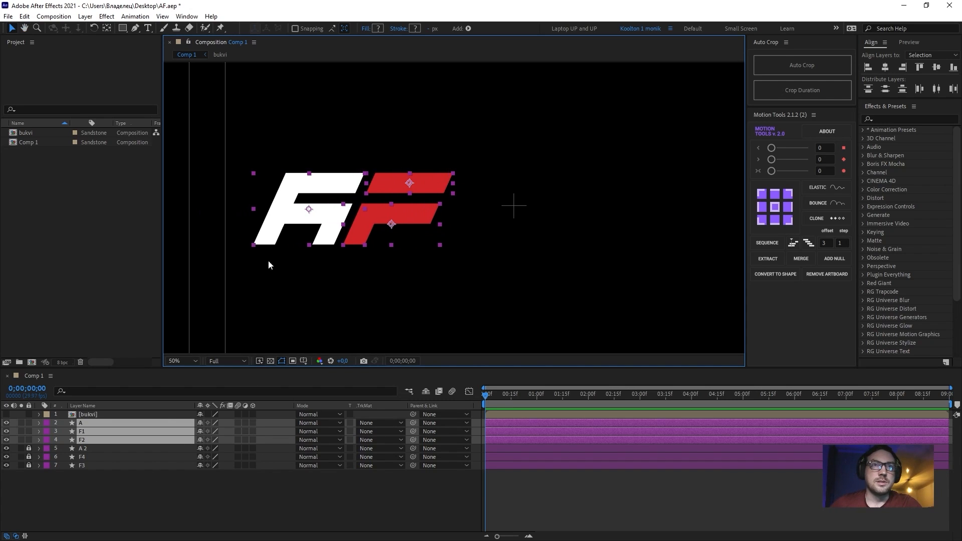
left_click(93, 496)
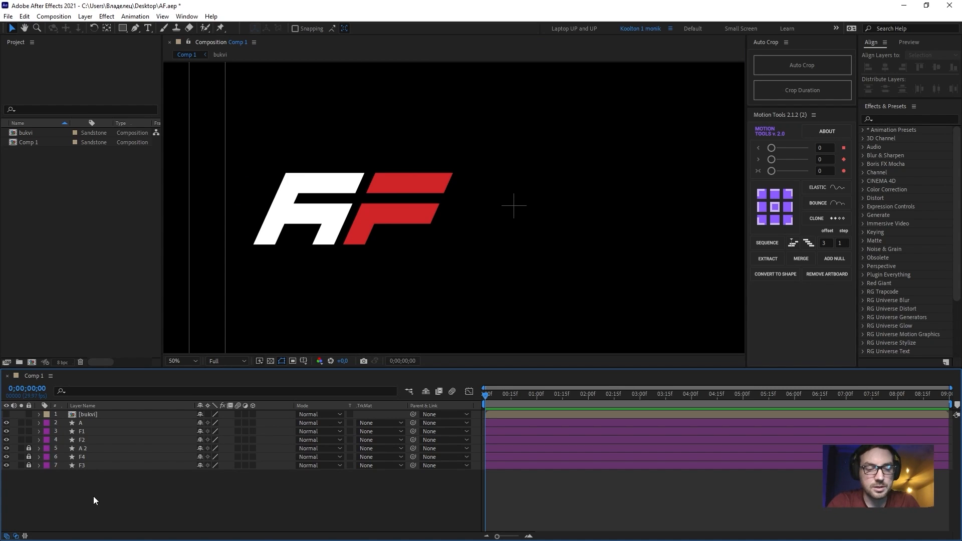
key("ctrl+alt+shift+y")
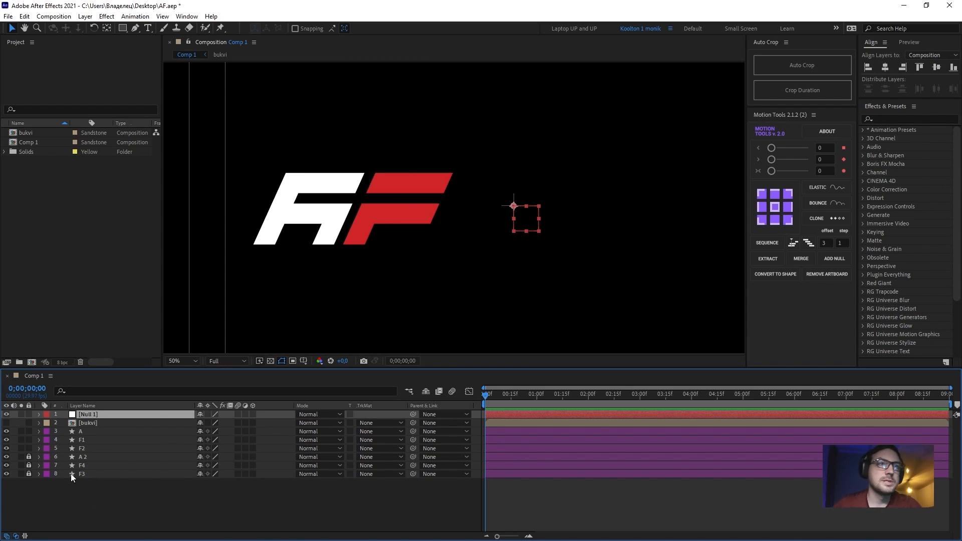
left_click_drag(526, 221, 369, 228)
scroll(369, 224, "up", 4)
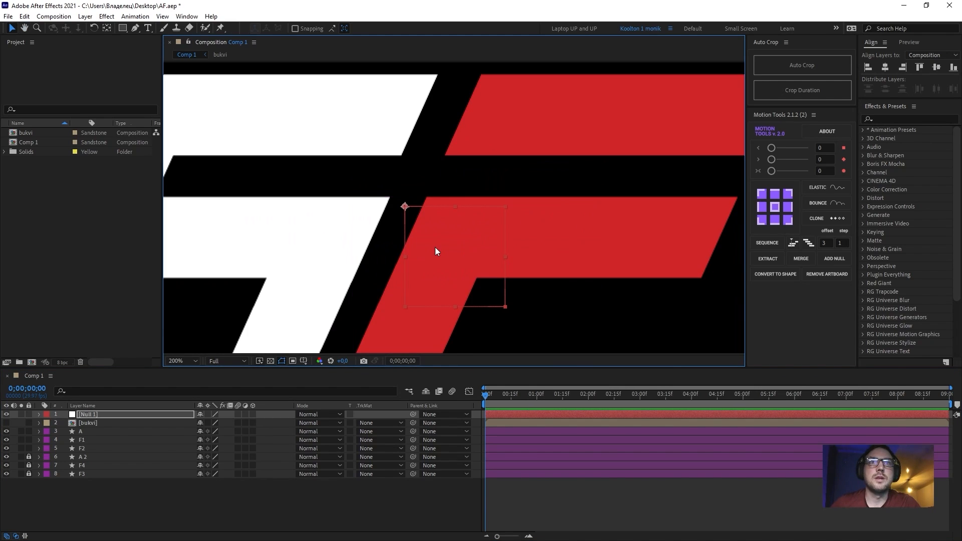
left_click_drag(475, 246, 432, 244)
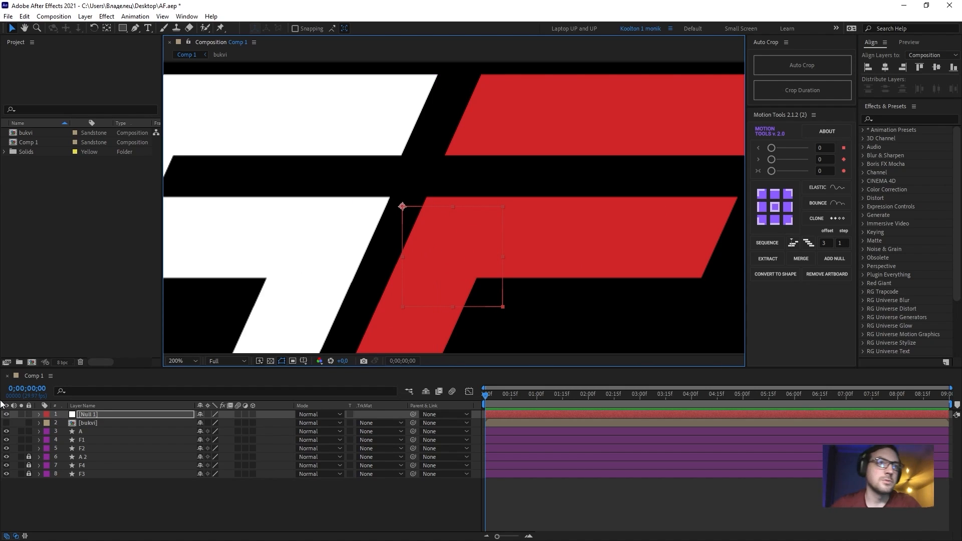
- Place the null below the bukvi layer and parent the A, F1 and F2 layers to it
left_click_drag(86, 415, 82, 449)
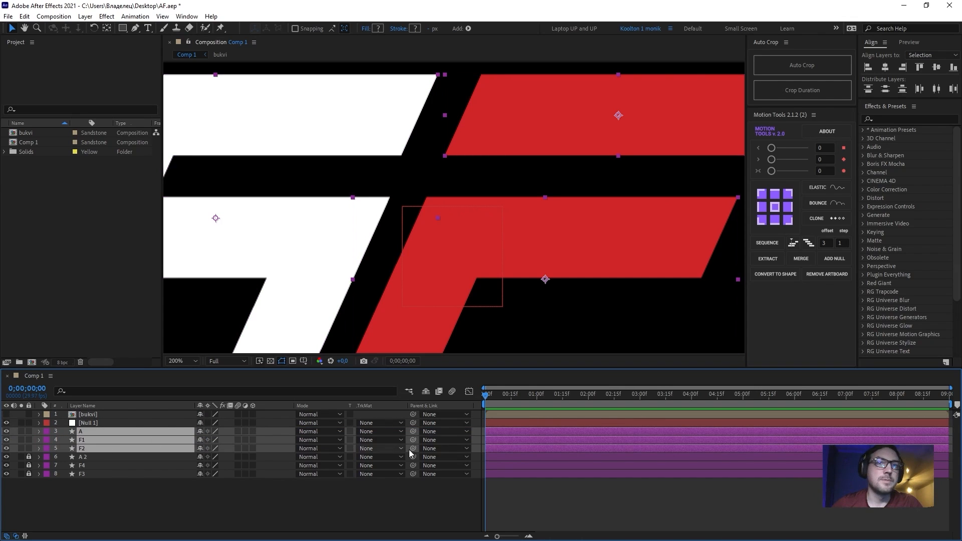
left_click_drag(413, 449, 83, 425)
- Move the null sideways to the composition's centre so the parented letters shift off their dimmed copies
left_click(83, 425)
scroll(442, 206, "down", 3)
left_click_drag(447, 212, 605, 212)
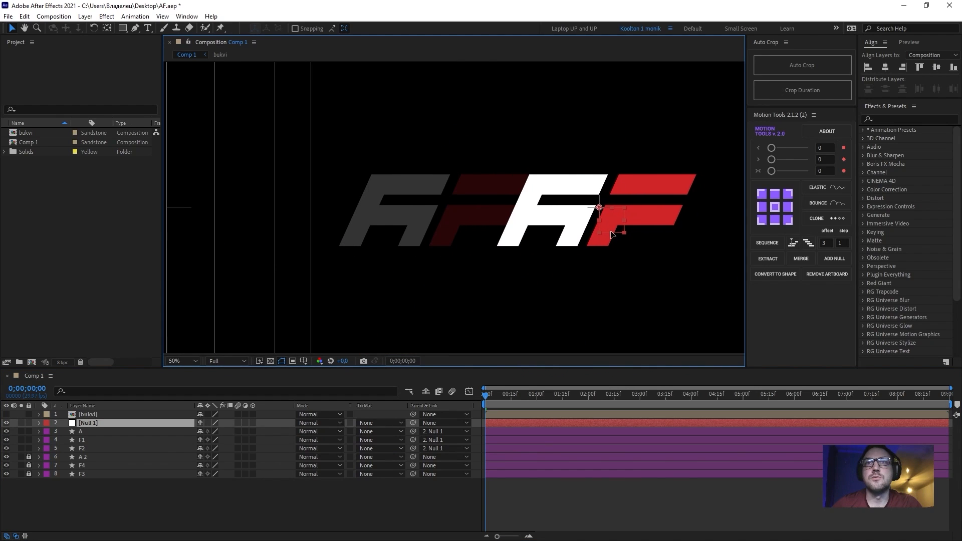
scroll(611, 234, "up", 4)
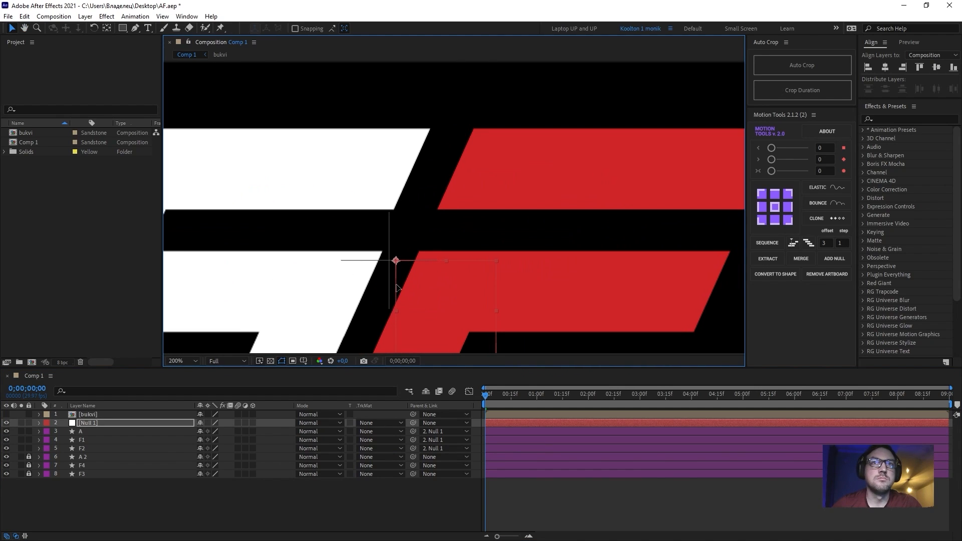
left_click_drag(397, 287, 393, 288)
scroll(410, 276, "down", 4)
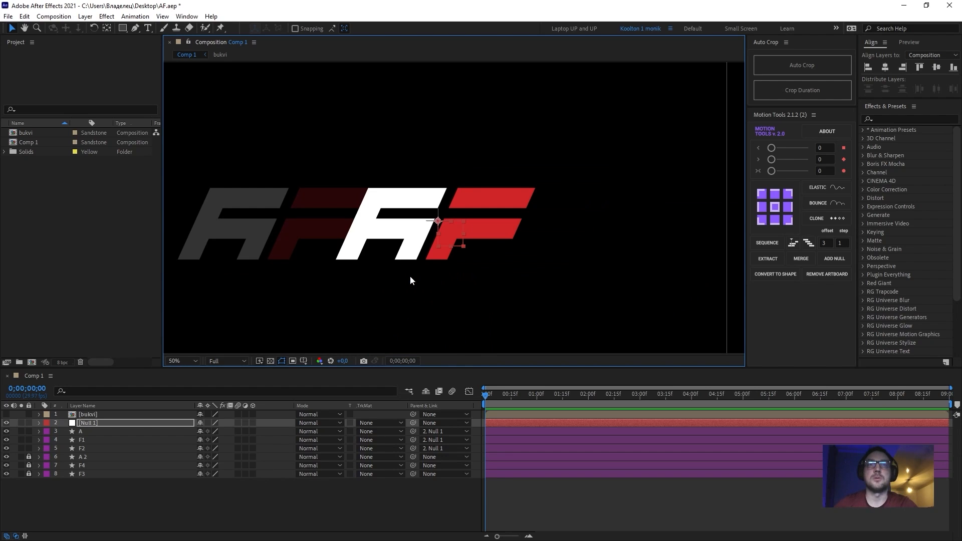
- Hide the three dimmed reference layers A 2, F4 and F3
left_click(74, 486)
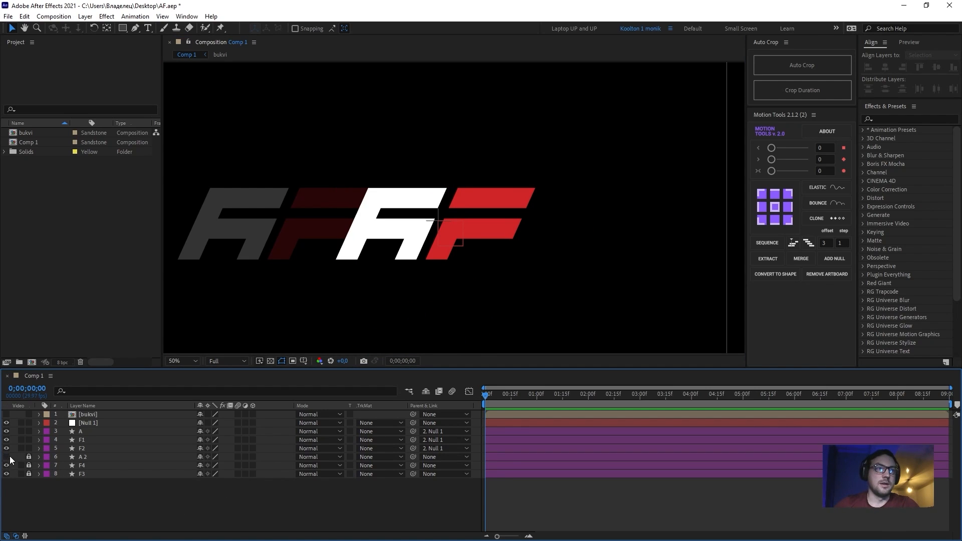
left_click_drag(8, 457, 8, 474)
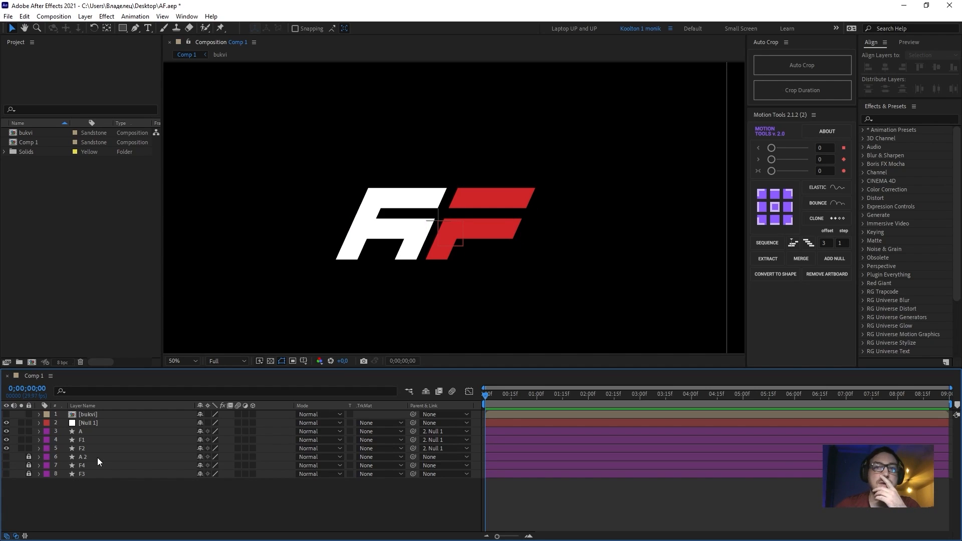
- Auto-trace the letter A layer for the current frame using the Alpha channel
left_click(86, 431)
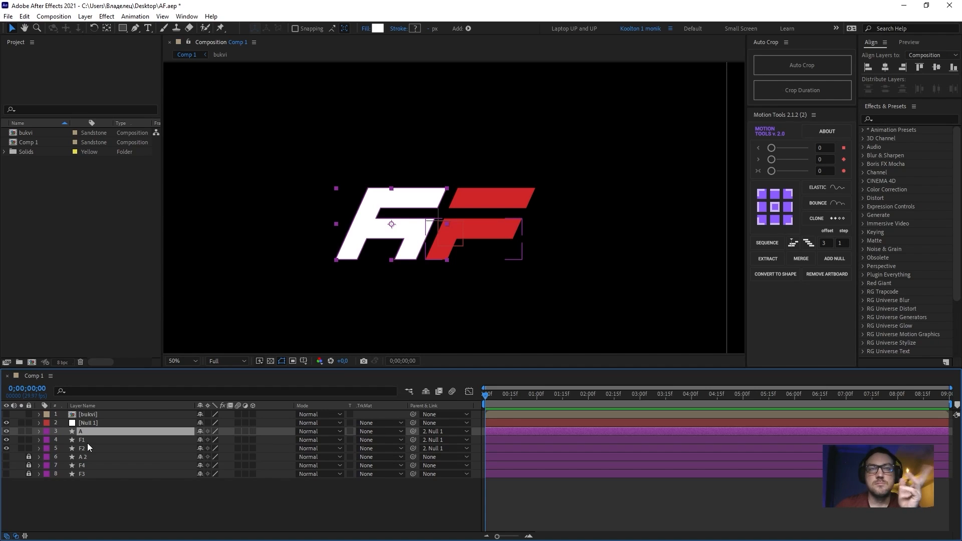
left_click(82, 440)
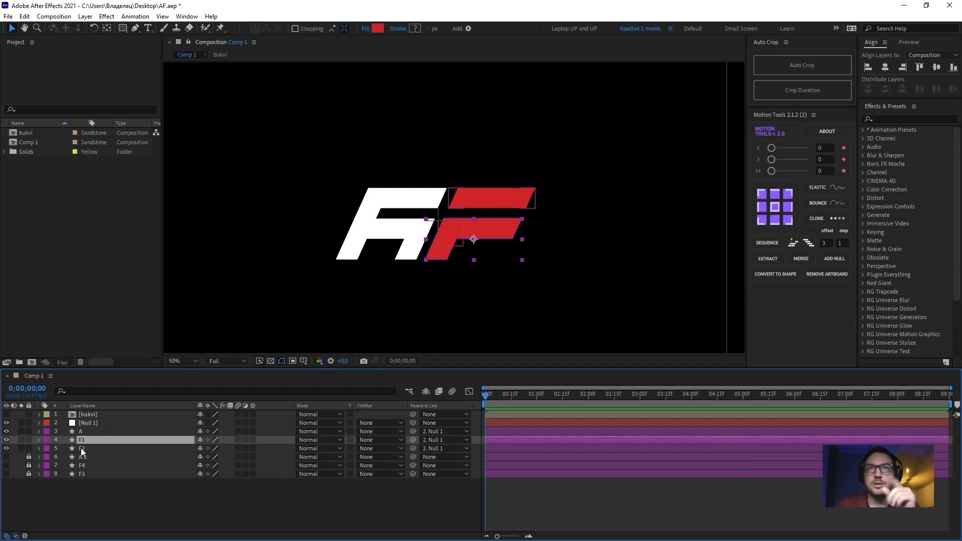
left_click(81, 448)
left_click(78, 434)
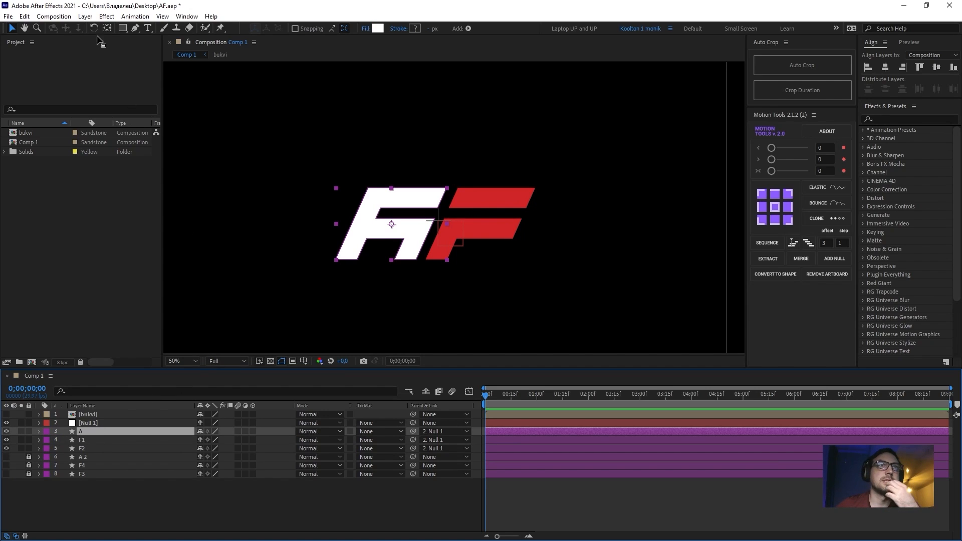
left_click(85, 17)
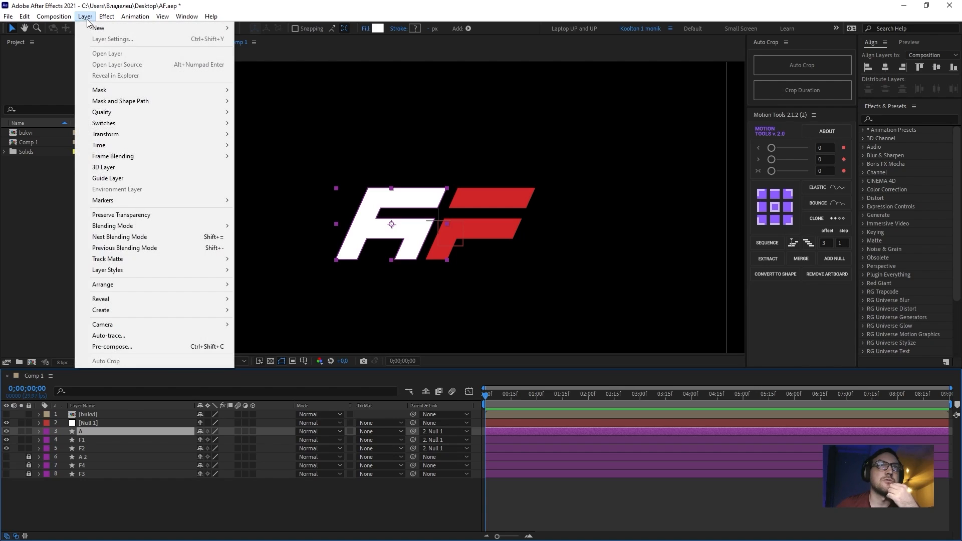
left_click(123, 336)
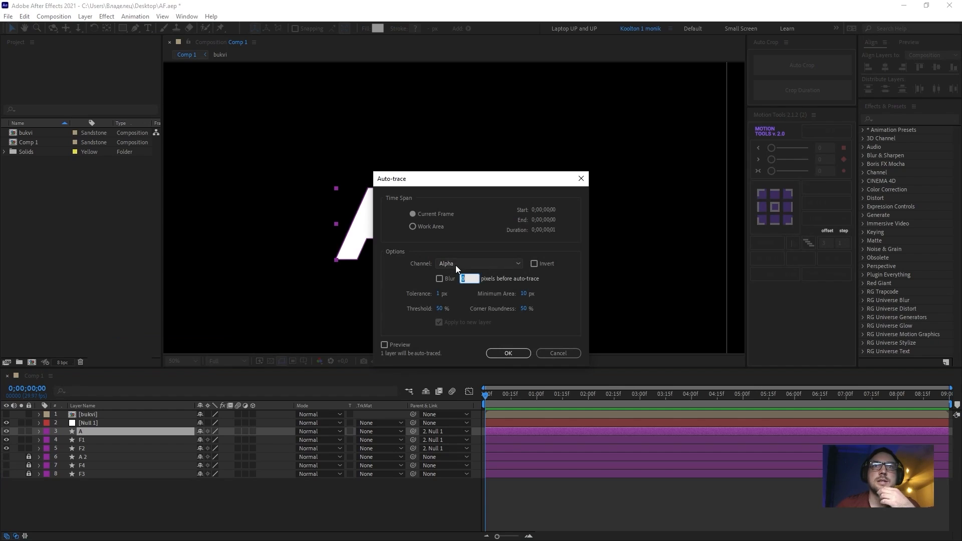
left_click(454, 264)
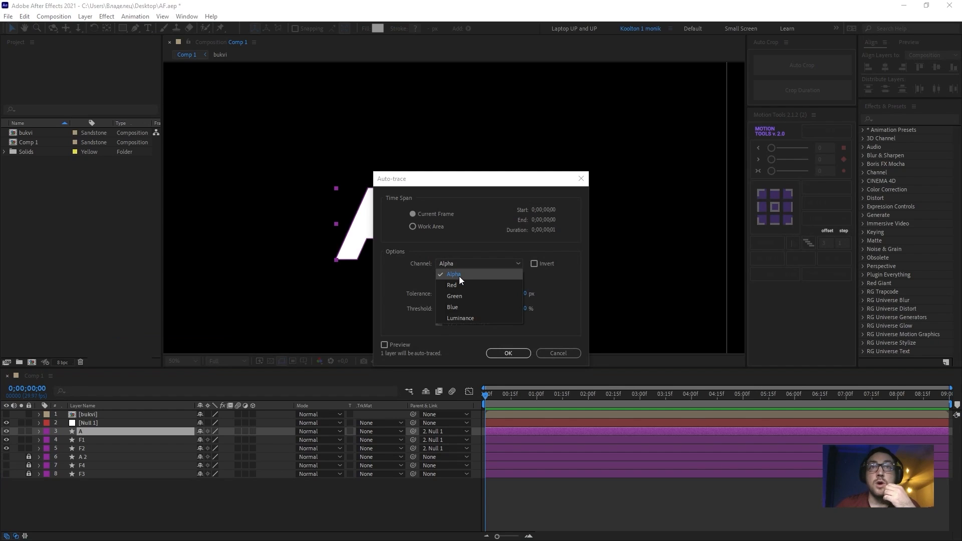
left_click(460, 279)
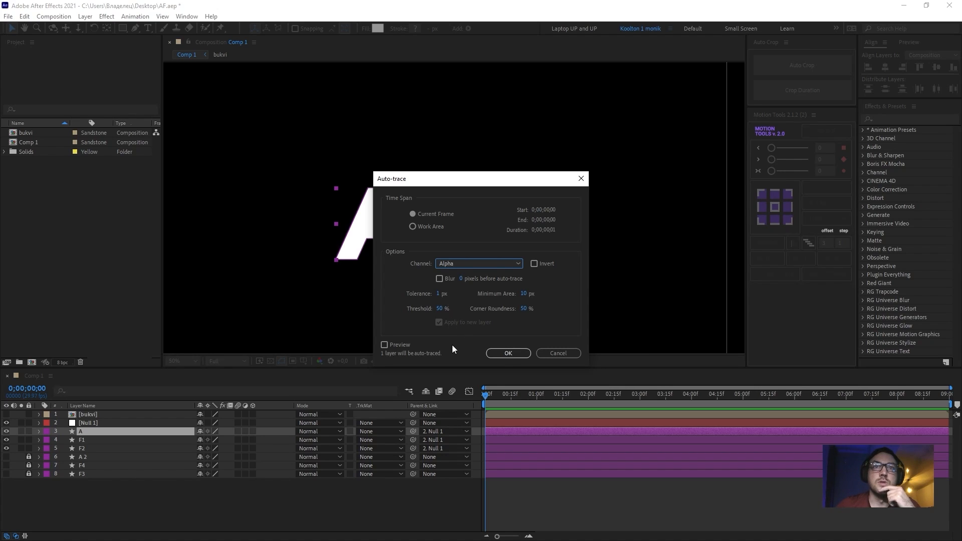
left_click(507, 354)
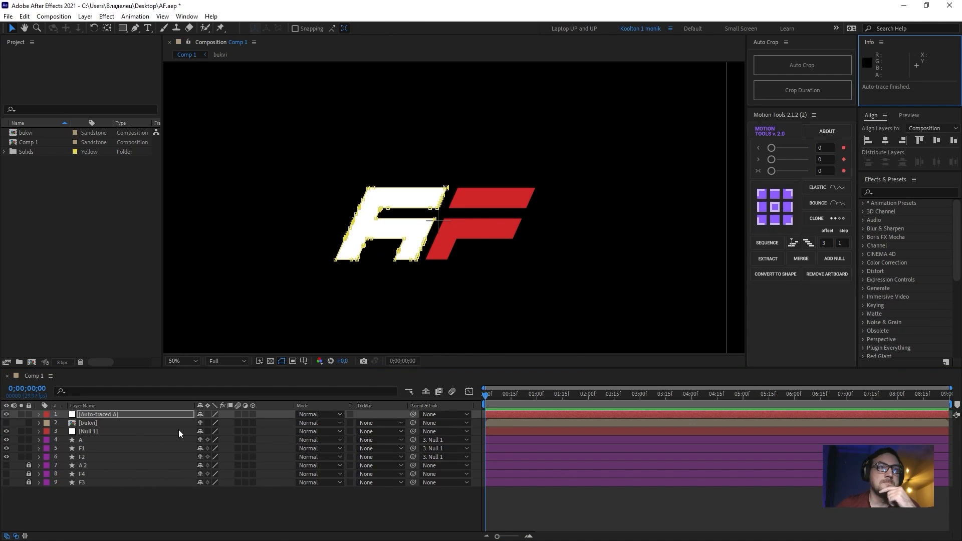
- Solo the auto-traced layer and examine how closely its mask outline follows the edges and corners of the letter A
left_click(99, 491)
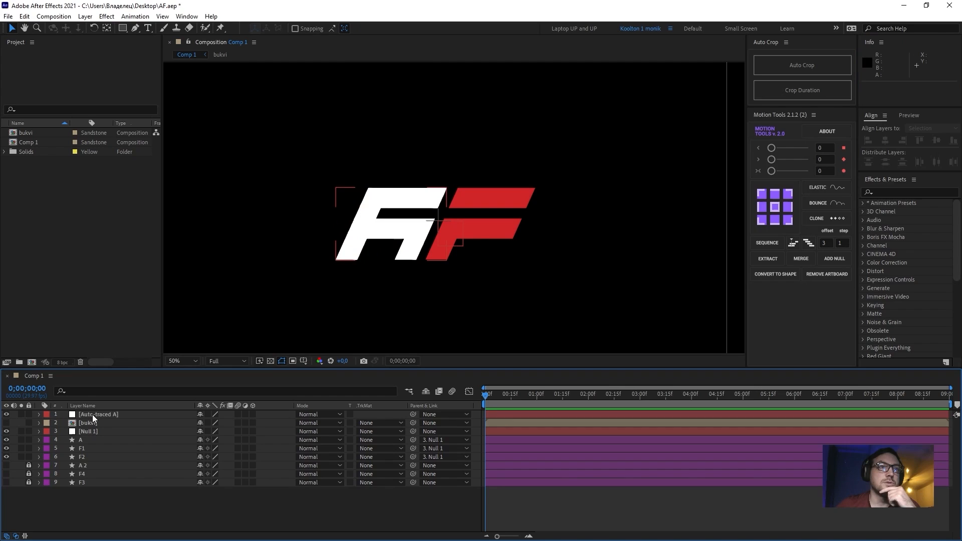
left_click(98, 416)
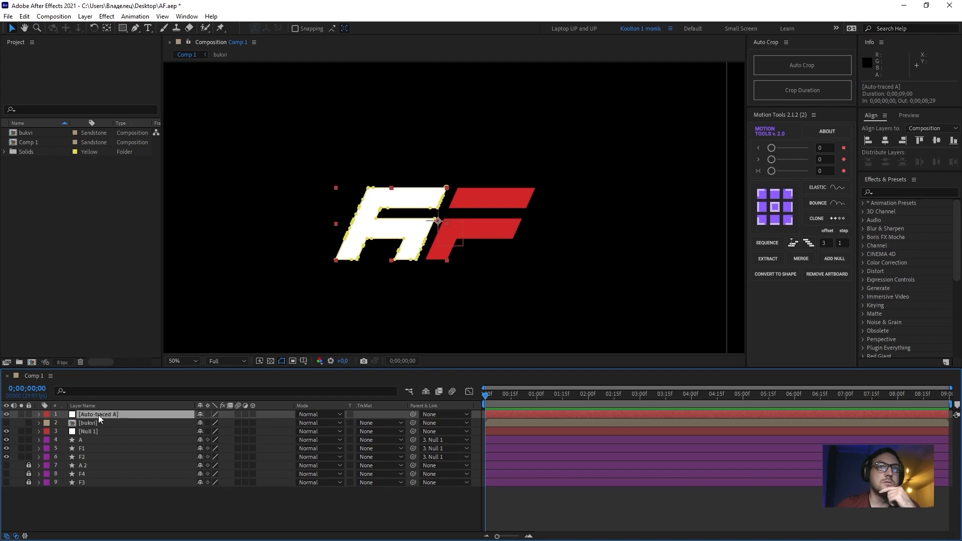
left_click(22, 415)
left_click(21, 415)
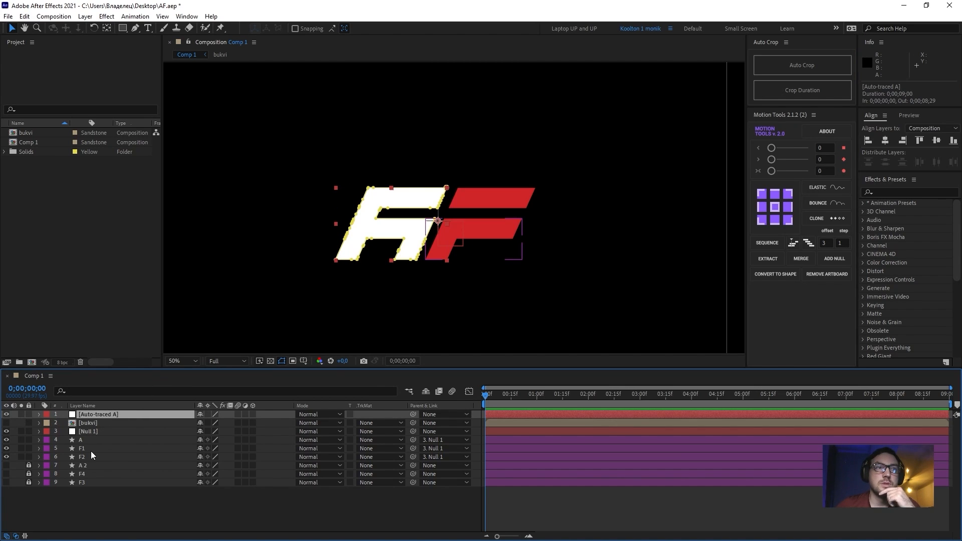
left_click(21, 415)
scroll(431, 223, "up", 4)
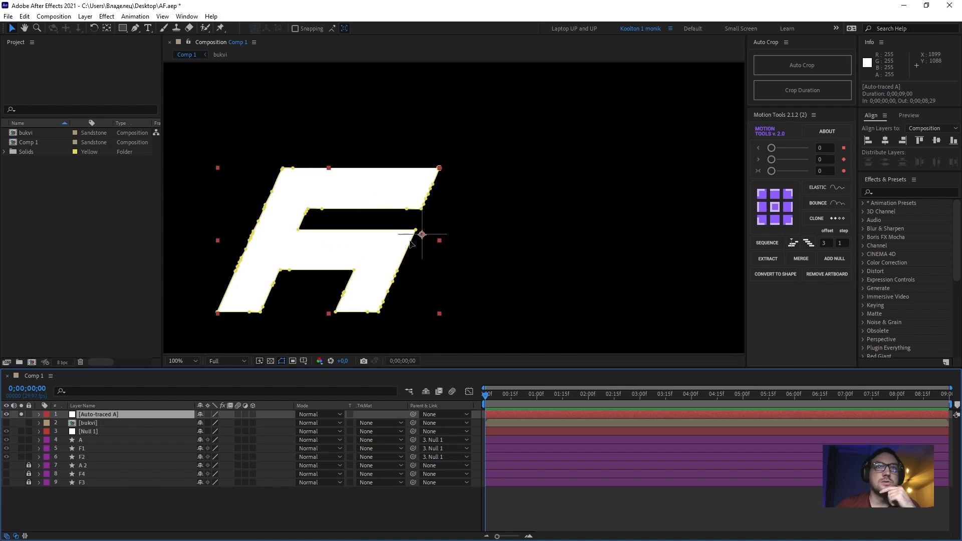
left_click_drag(389, 262, 454, 243)
scroll(544, 258, "up", 2)
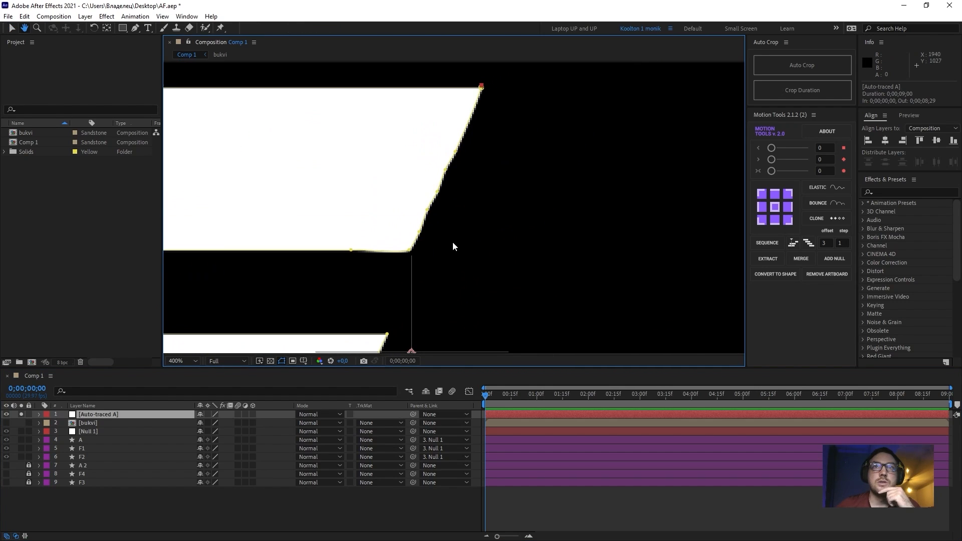
key("v")
left_click_drag(481, 169, 519, 156)
scroll(480, 210, "up", 1)
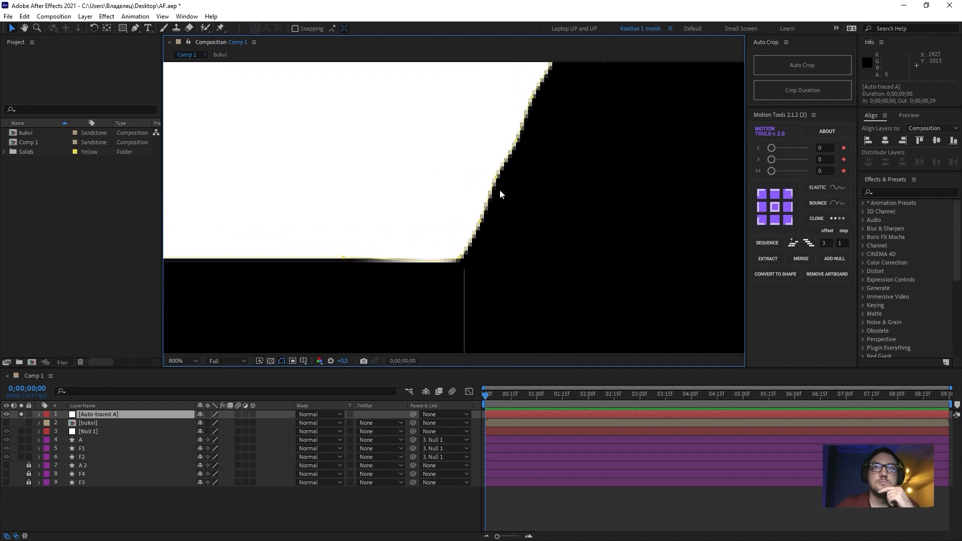
left_click_drag(479, 248, 647, 251)
left_click_drag(431, 274, 915, 252)
scroll(346, 273, "down", 1)
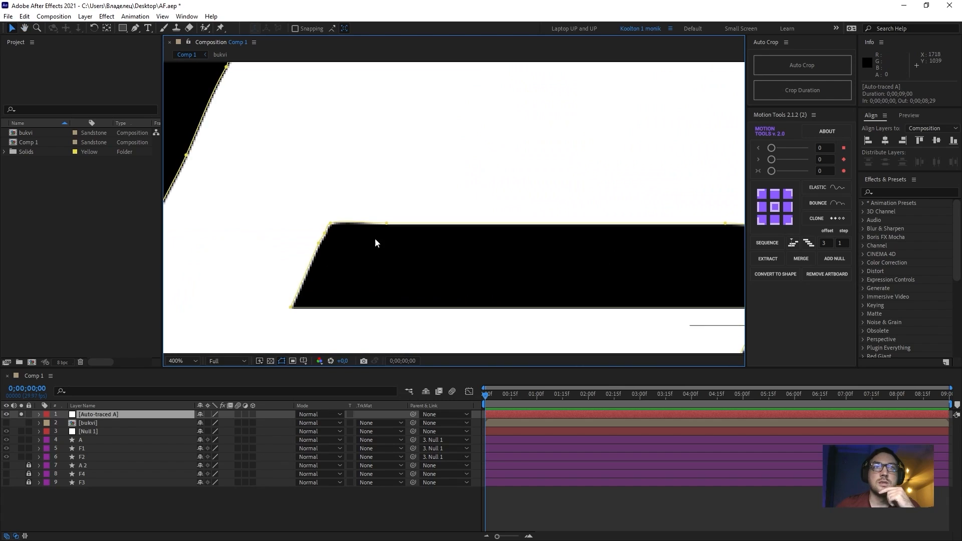
scroll(477, 256, "down", 2)
left_click_drag(527, 258, 484, 251)
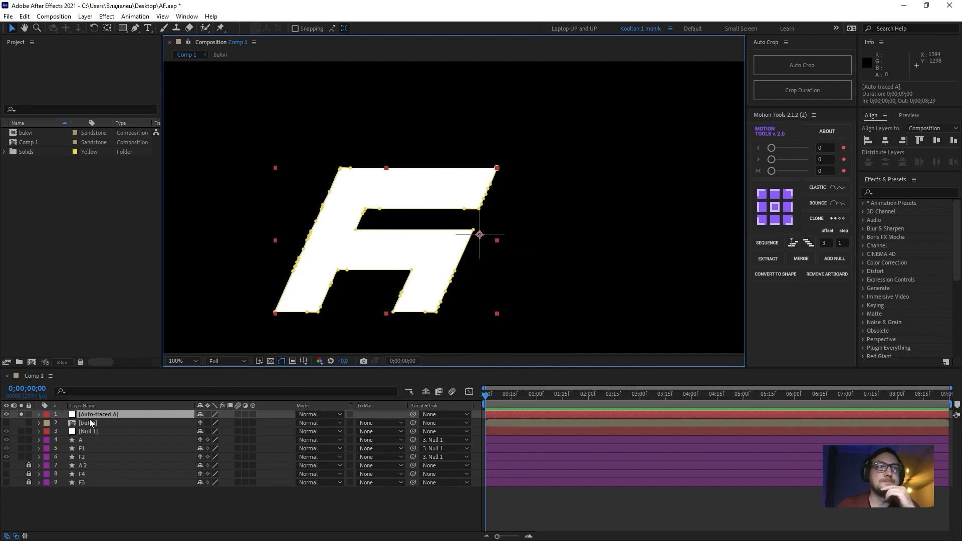
- Move the auto-traced layer directly above the A shape layer, under the null, and rename it A
left_click_drag(91, 424, 106, 441)
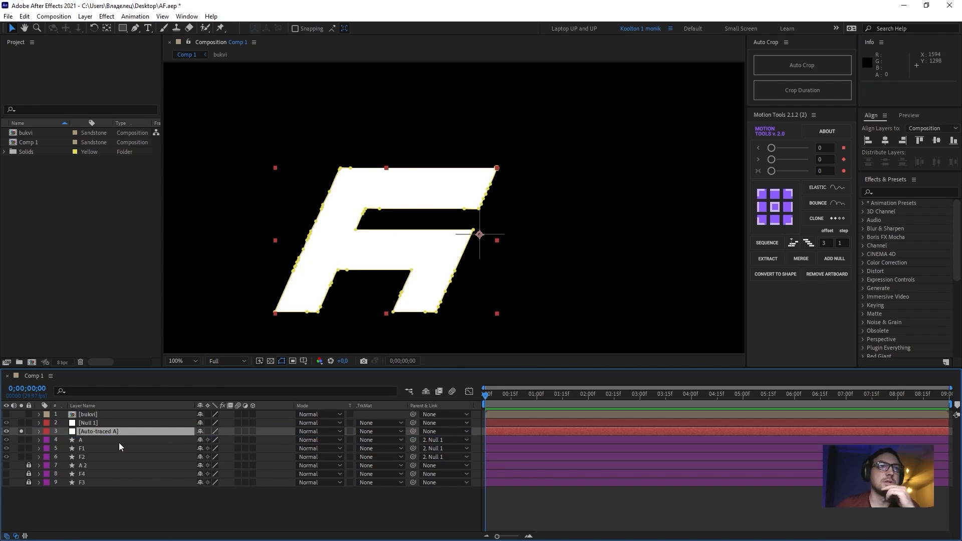
key("Return")
type("A")
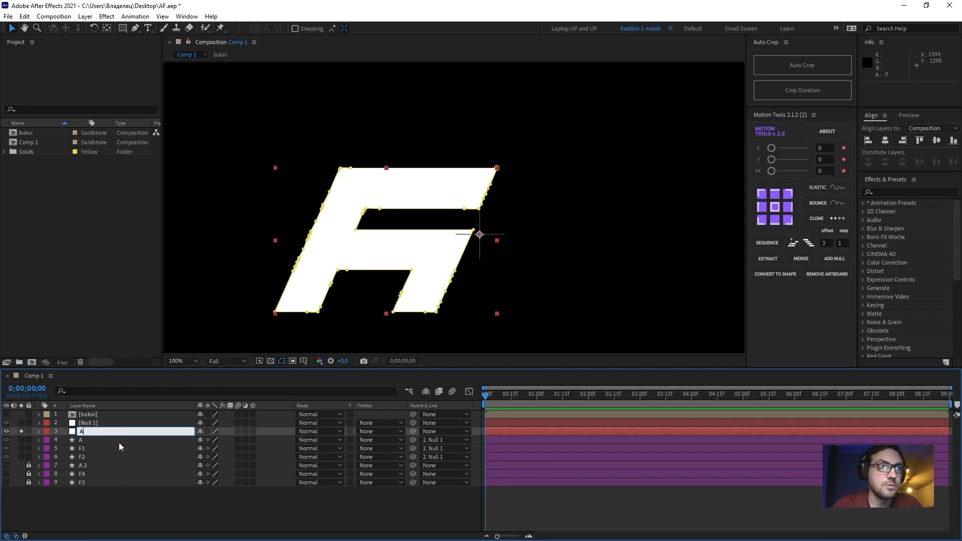
key("Return")
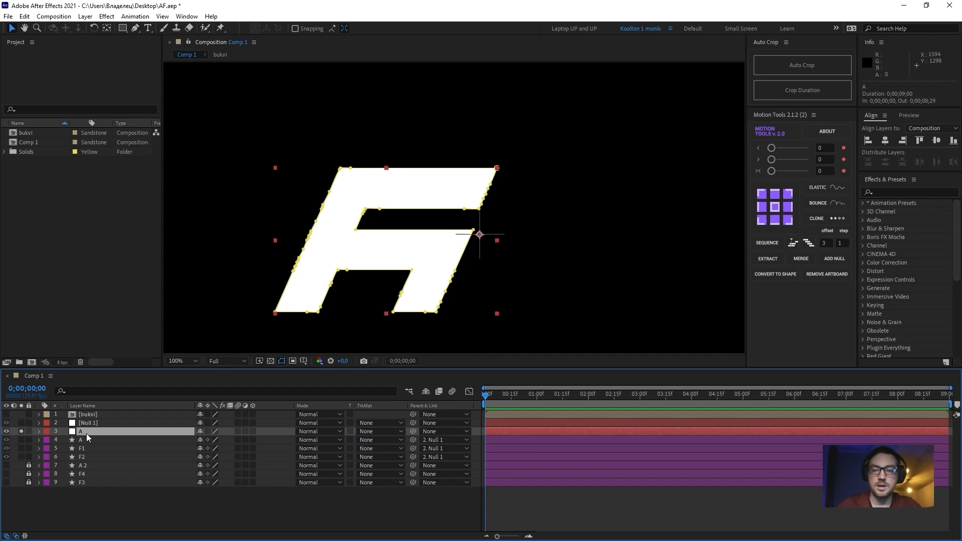
key("Return")
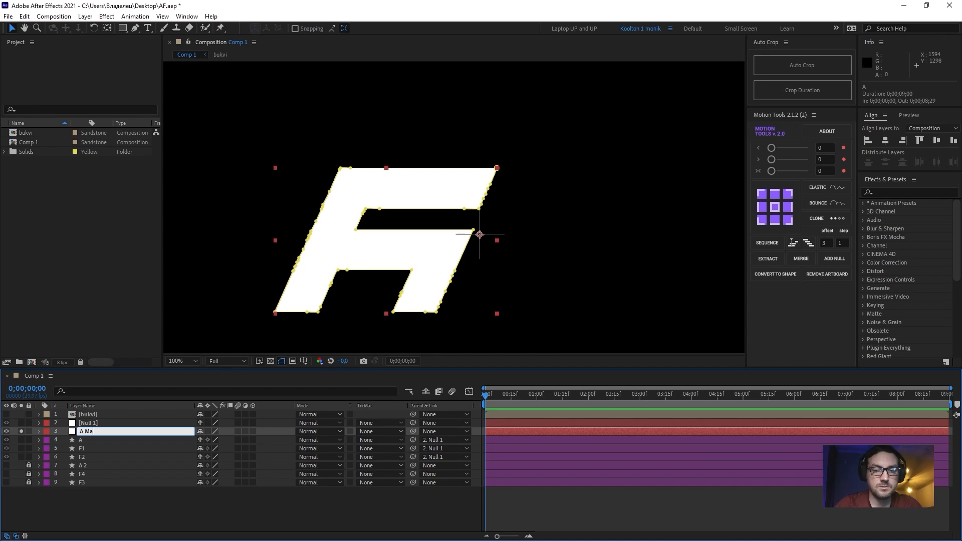
key("Return")
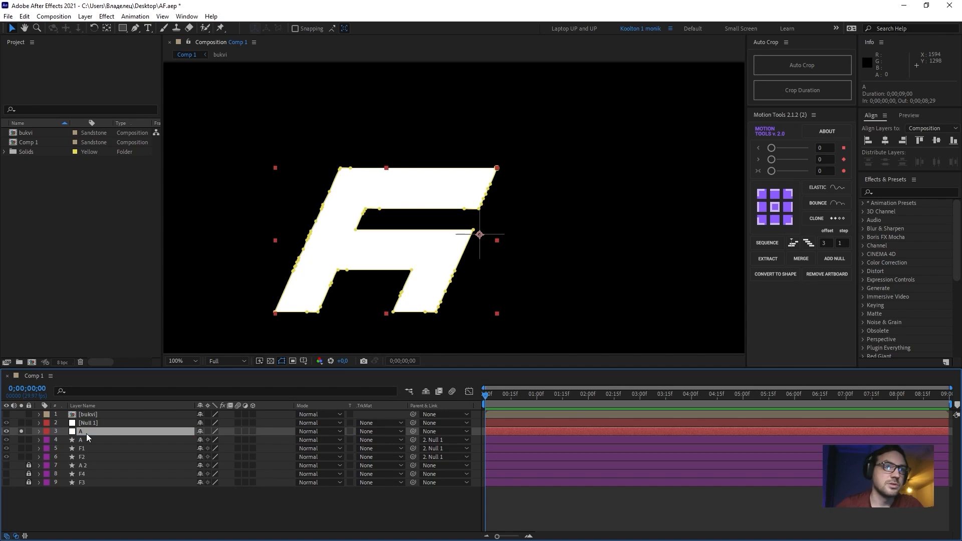
- Turn off solo for the traced A layer and select the F1 layer
left_click(22, 431)
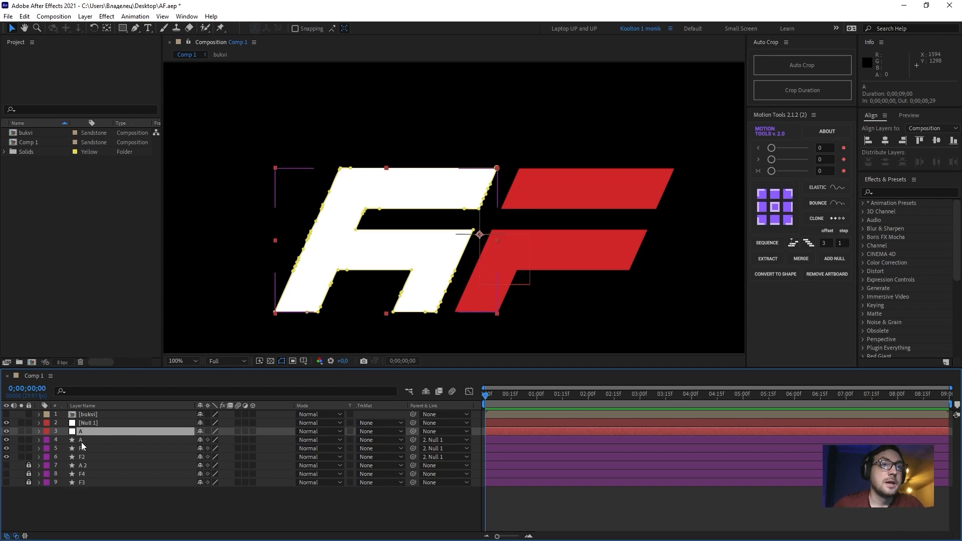
left_click(98, 440)
left_click(100, 450)
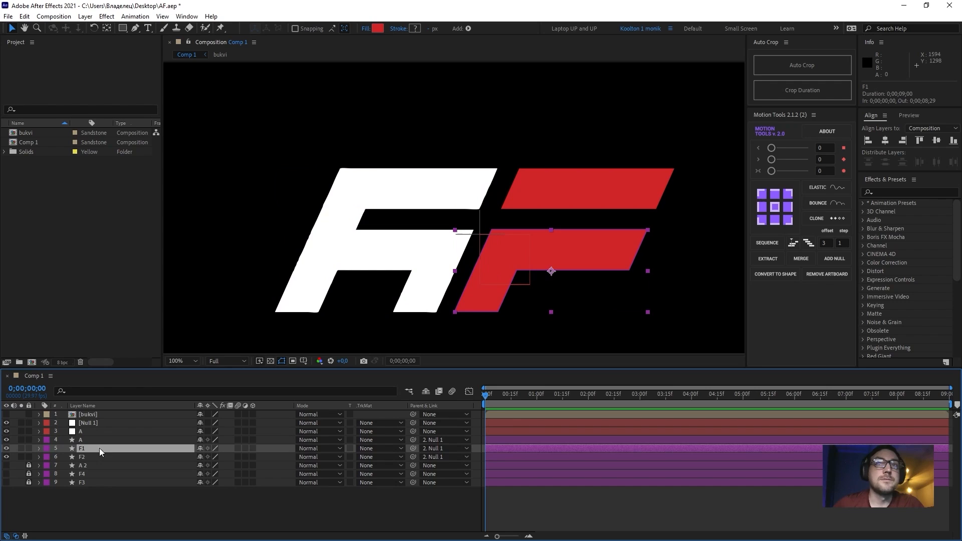
left_click(86, 16)
mouse_move(139, 112)
left_click(74, 508)
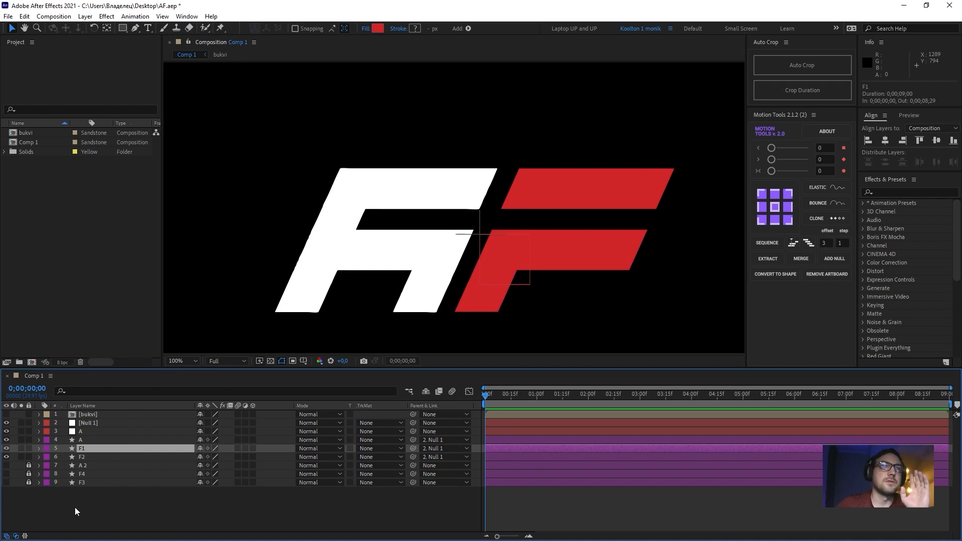
- Find the Saber effect by searching the effects library and apply it to the traced A layer
left_click(84, 432)
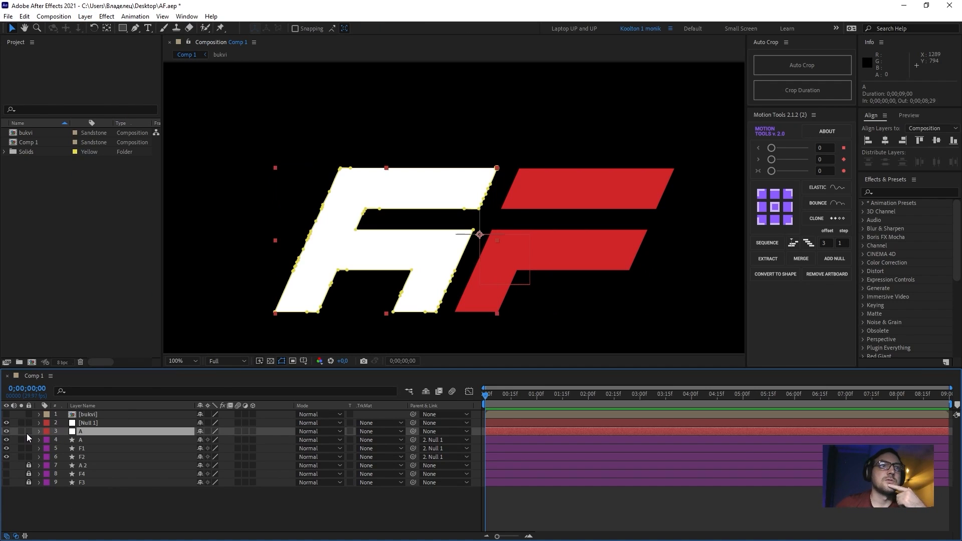
left_click(888, 191)
type("sa")
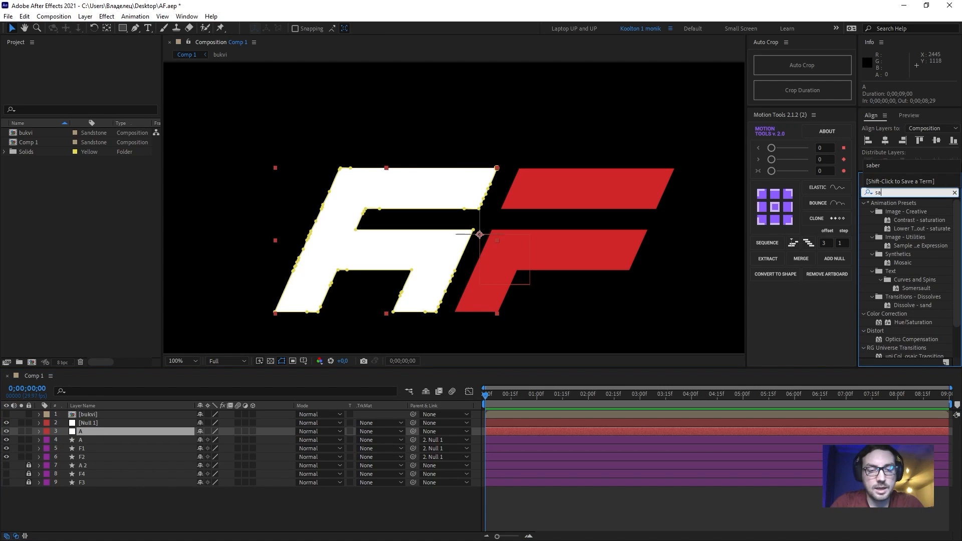
type("be")
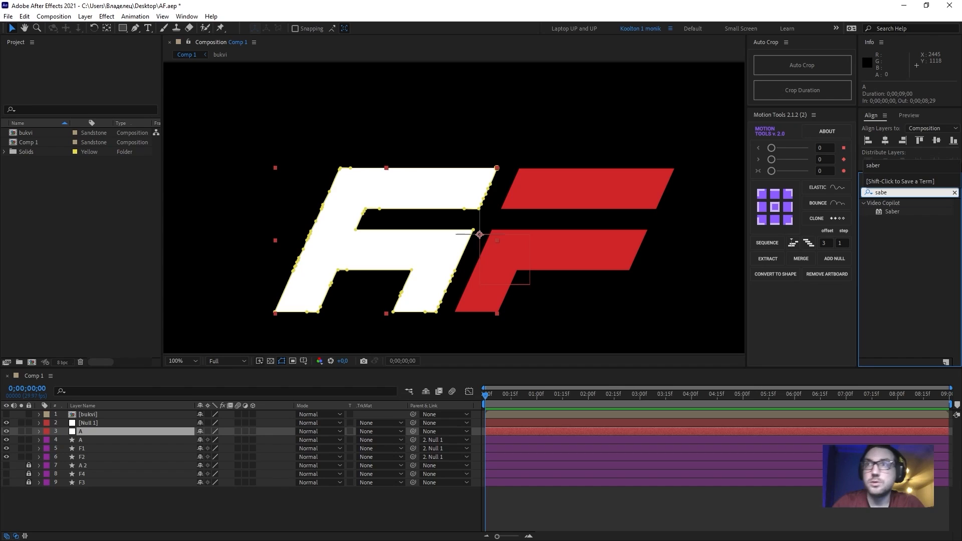
left_click(892, 212)
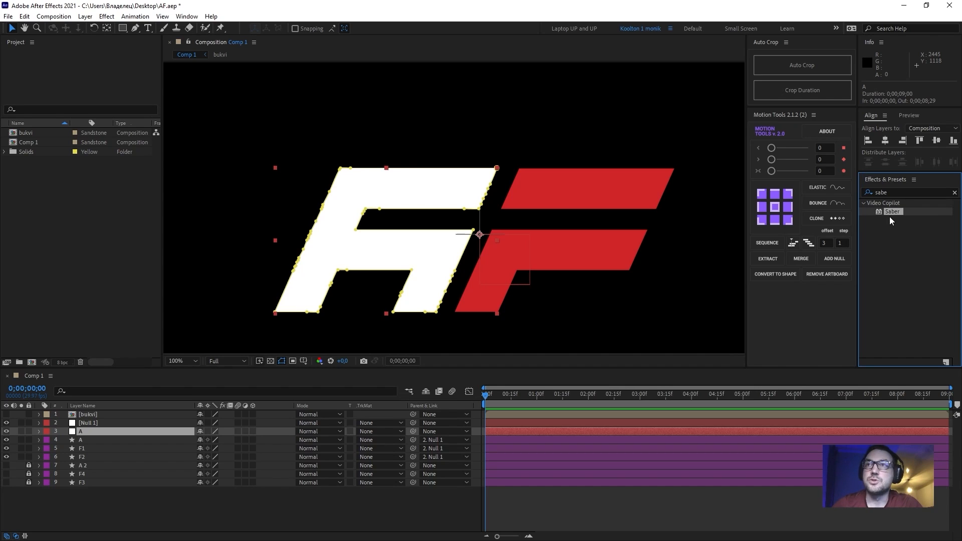
left_click_drag(892, 215, 101, 432)
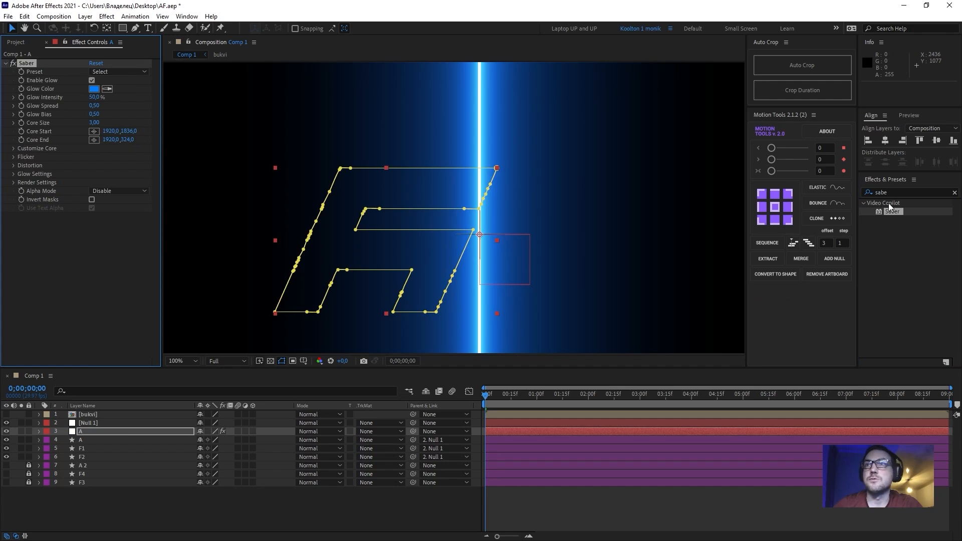
left_click(868, 205)
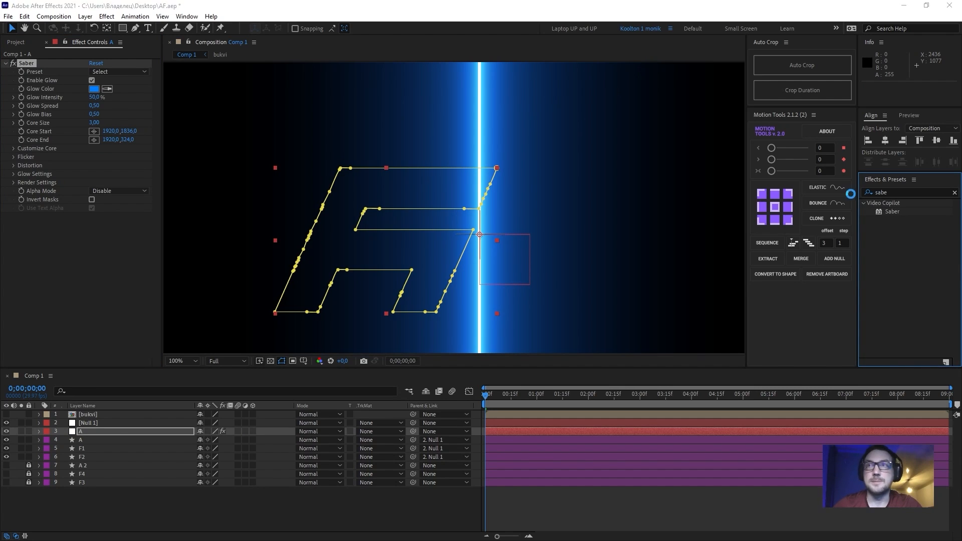
key("Print")
left_click_drag(836, 181, 928, 223)
key("ctrl+c")
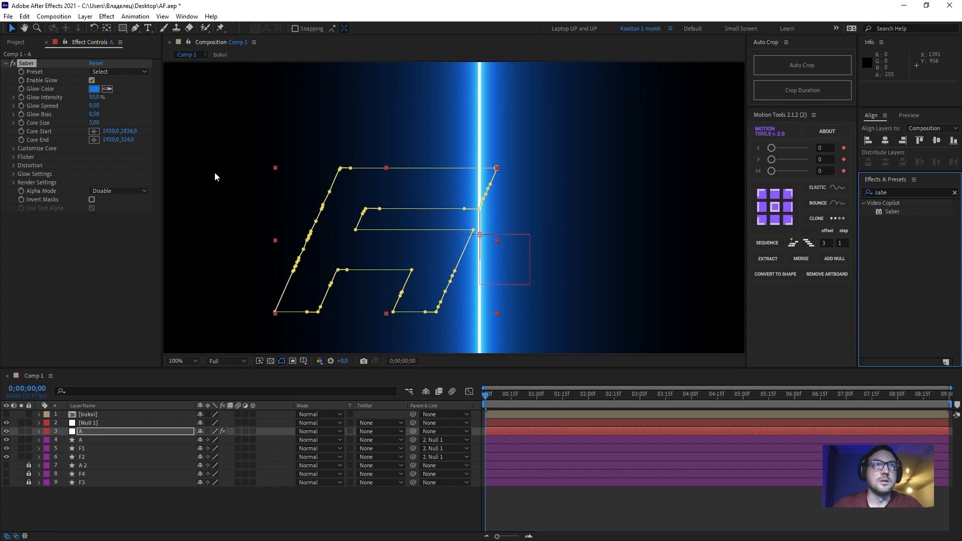
- Set the Saber core type on the traced A layer to Layer Masks
left_click(26, 151)
left_click(14, 149)
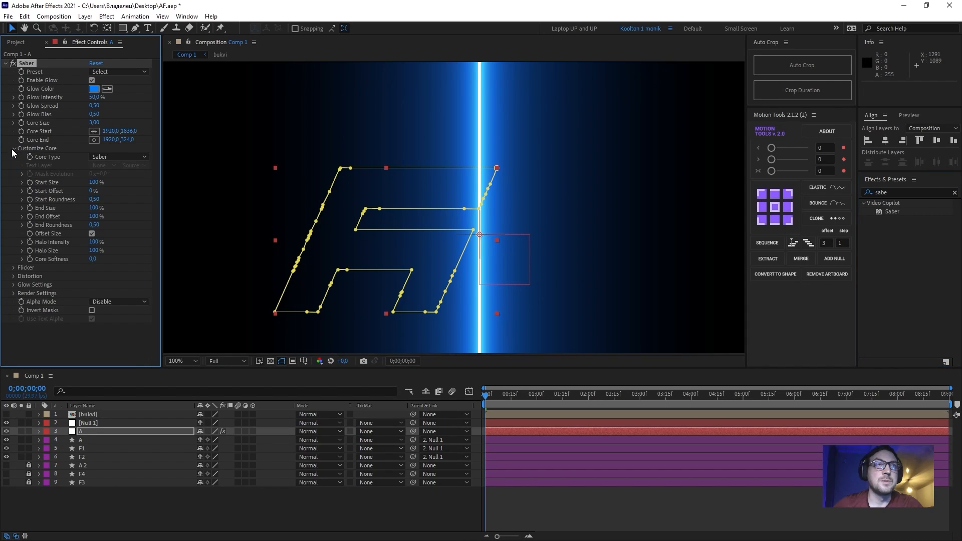
left_click(123, 157)
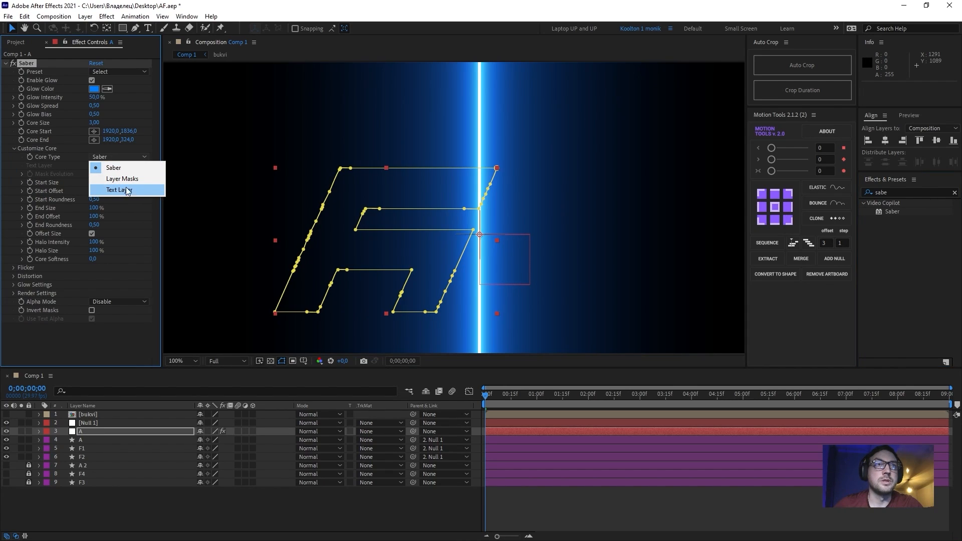
left_click(130, 180)
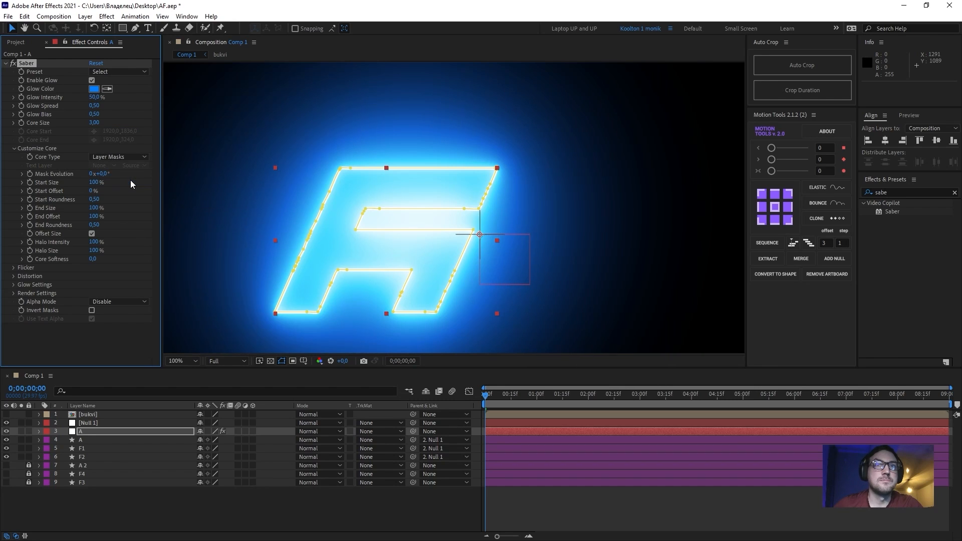
scroll(440, 222, "down", 2)
left_click(143, 506)
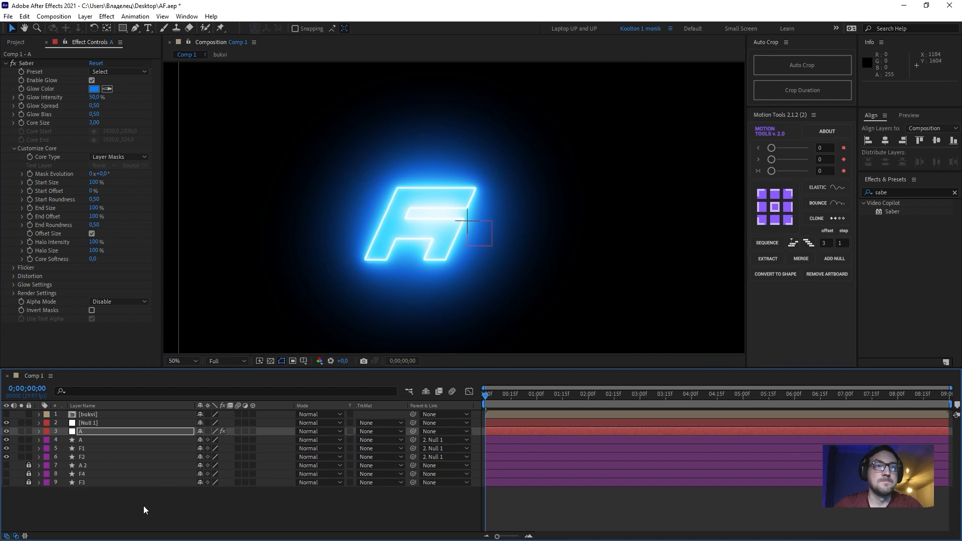
left_click_drag(495, 399, 419, 411)
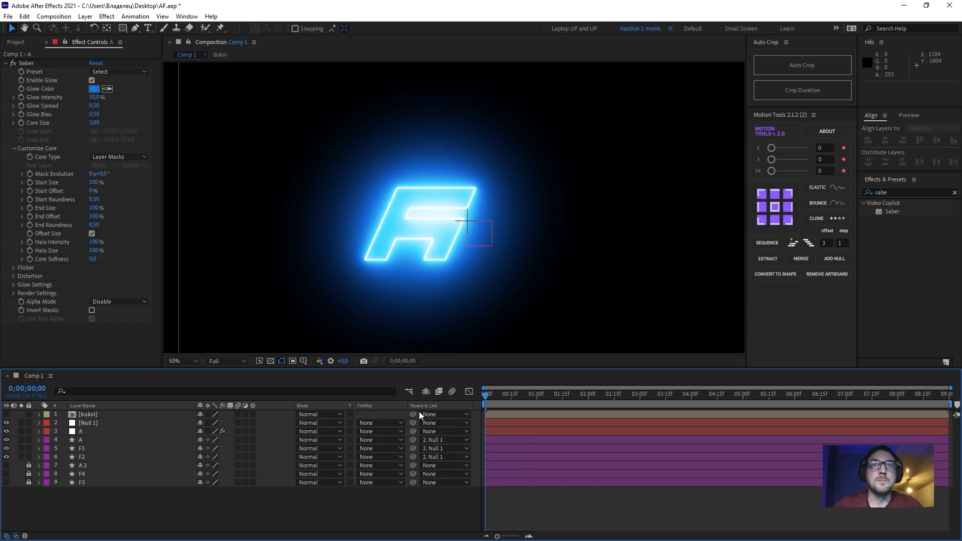
- Set the Saber effect's composite setting to Transparent in the traced A layer's render settings
left_click(82, 431)
left_click(14, 294)
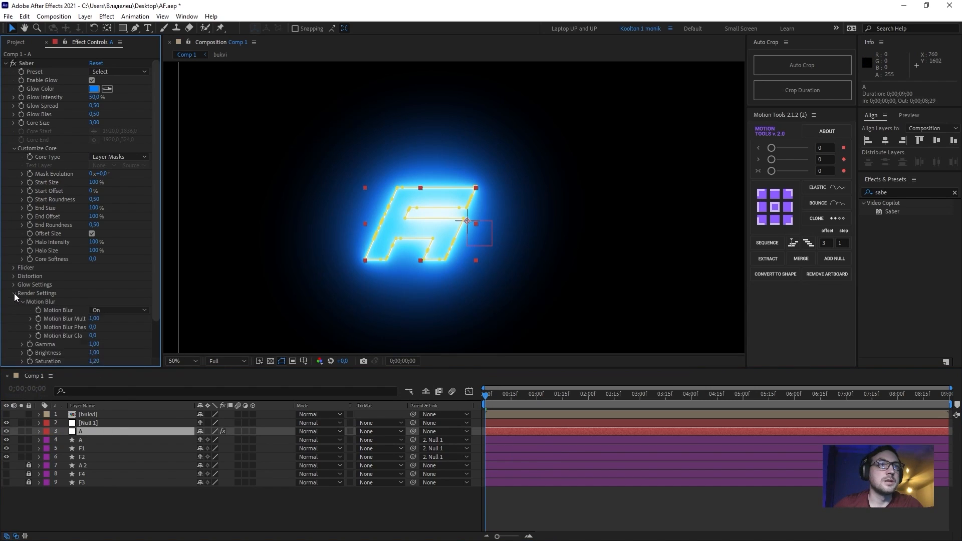
scroll(85, 312, "down", 1)
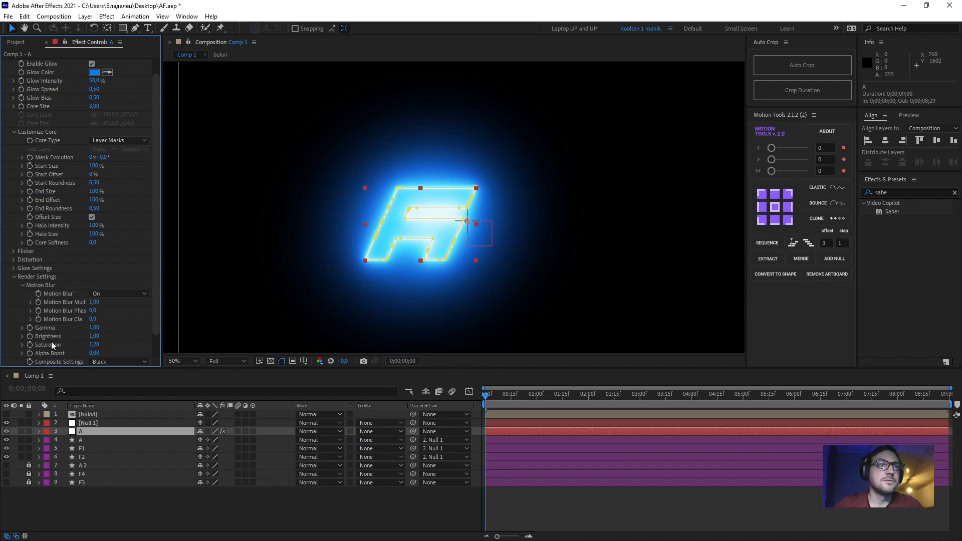
scroll(52, 342, "down", 1)
left_click(104, 336)
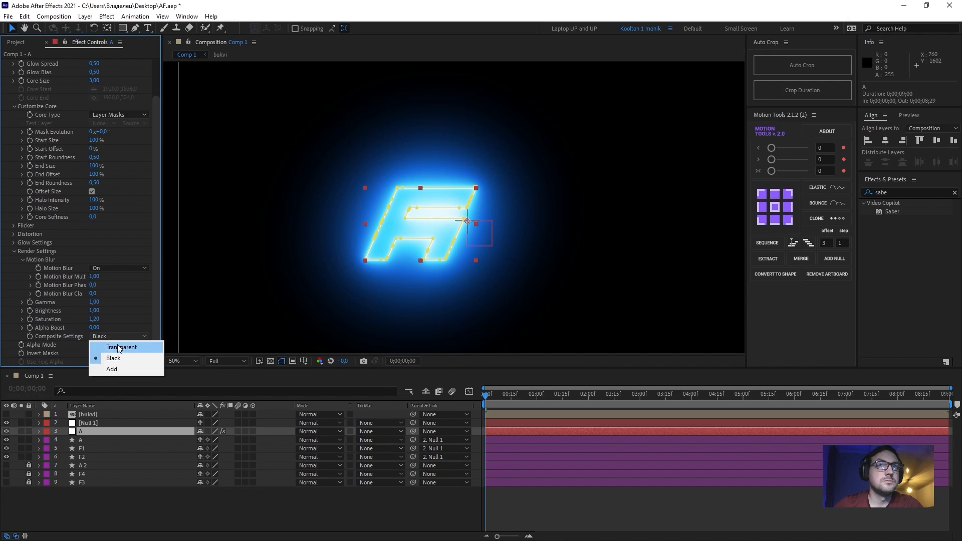
left_click(117, 346)
left_click(86, 491)
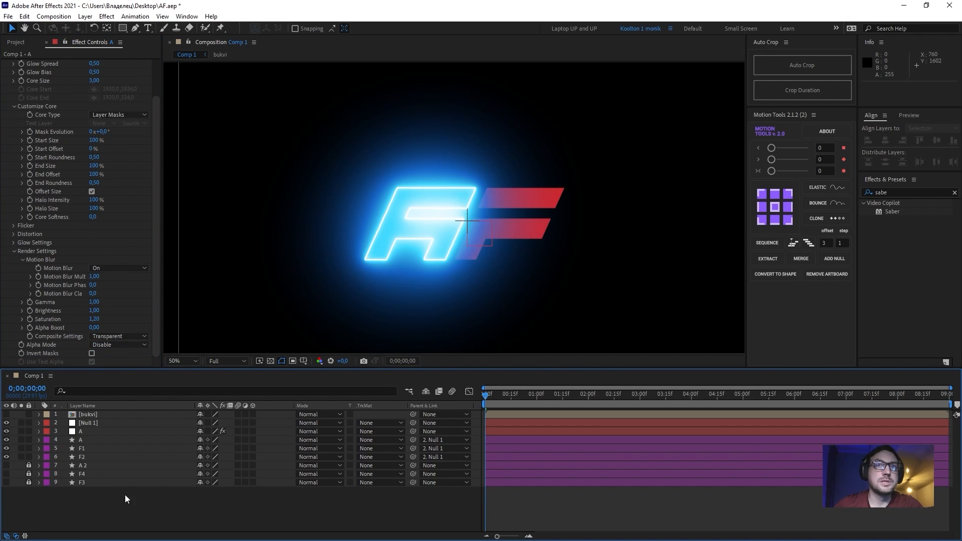
- Scrub through the timeline and toggle the traced A layer's visibility to check the glow over the logo
left_click_drag(517, 401, 438, 407)
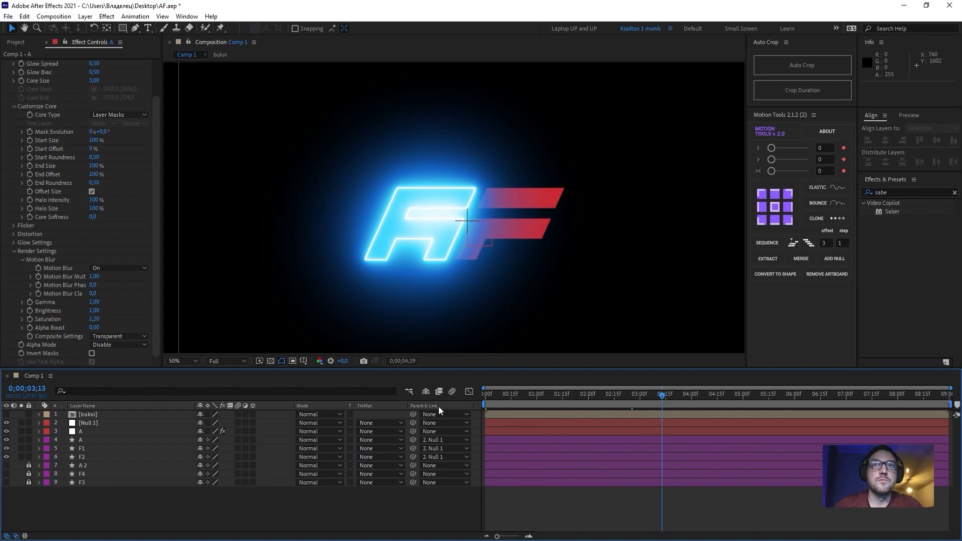
left_click(438, 238)
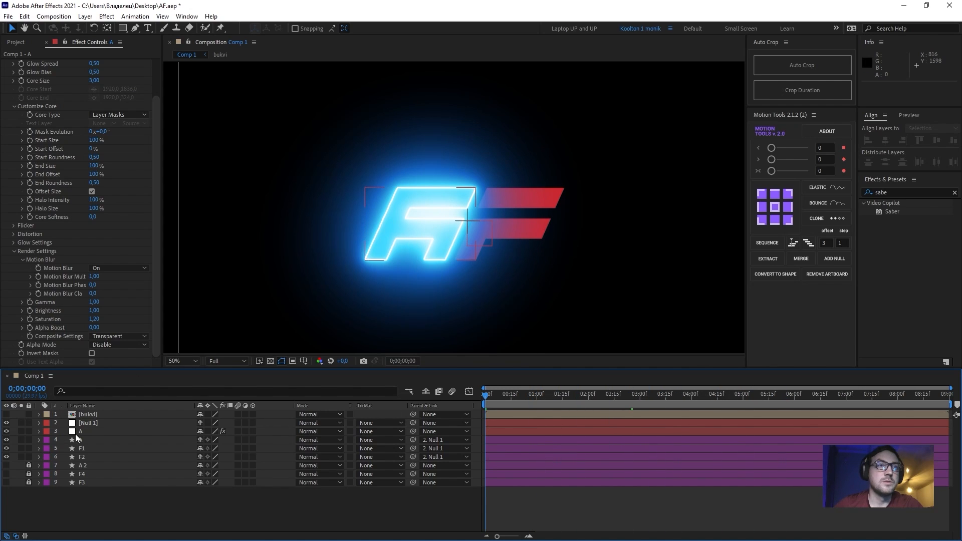
left_click(87, 431)
left_click(7, 432)
left_click(6, 432)
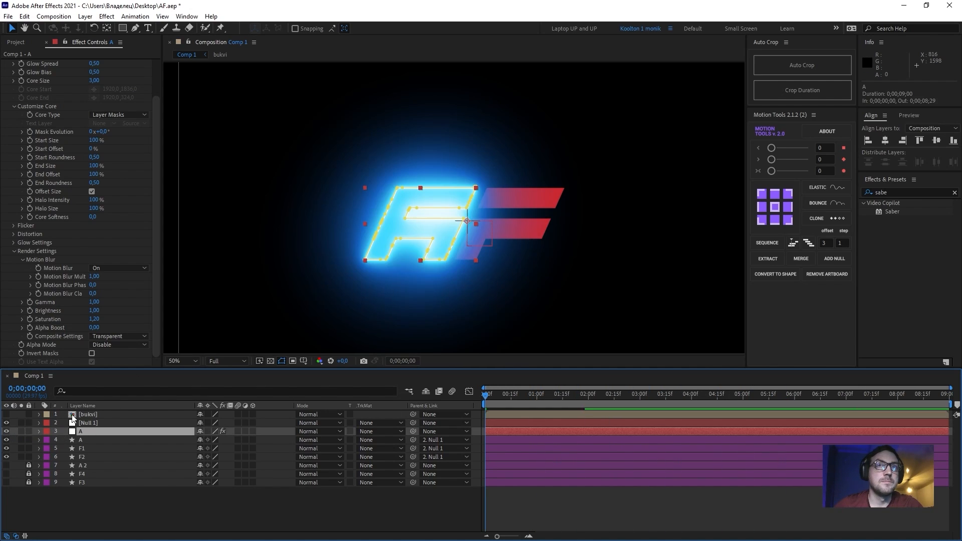
key("/")
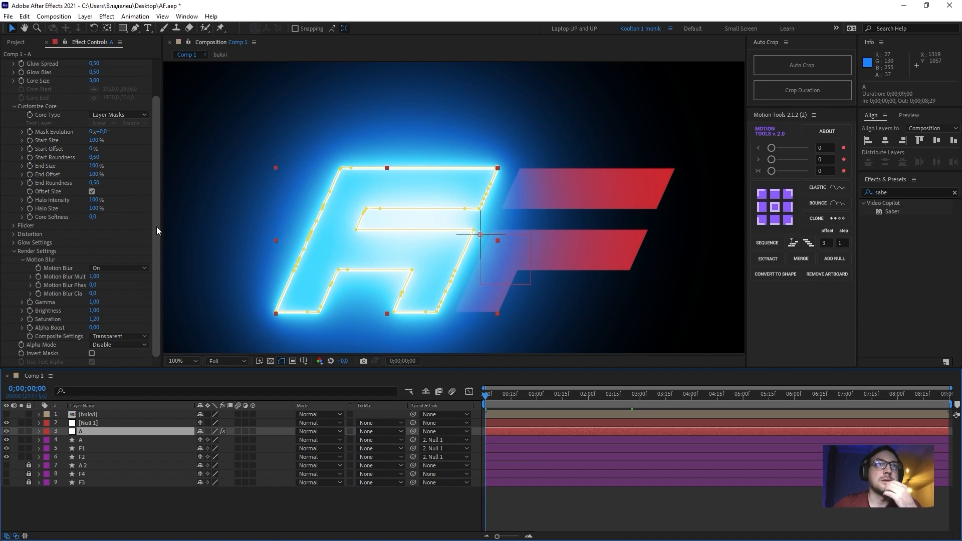
- Try the Saber presets Fog, Hot, Protocol and Cellular on the traced A layer, ending with the preset choice at Select
left_click_drag(157, 230, 155, 102)
left_click(119, 68)
left_click(136, 148)
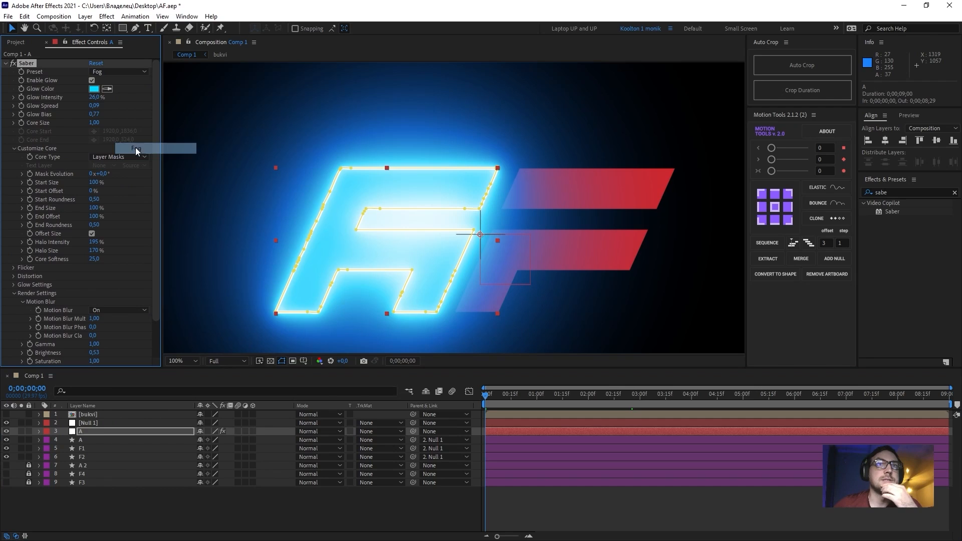
left_click(129, 73)
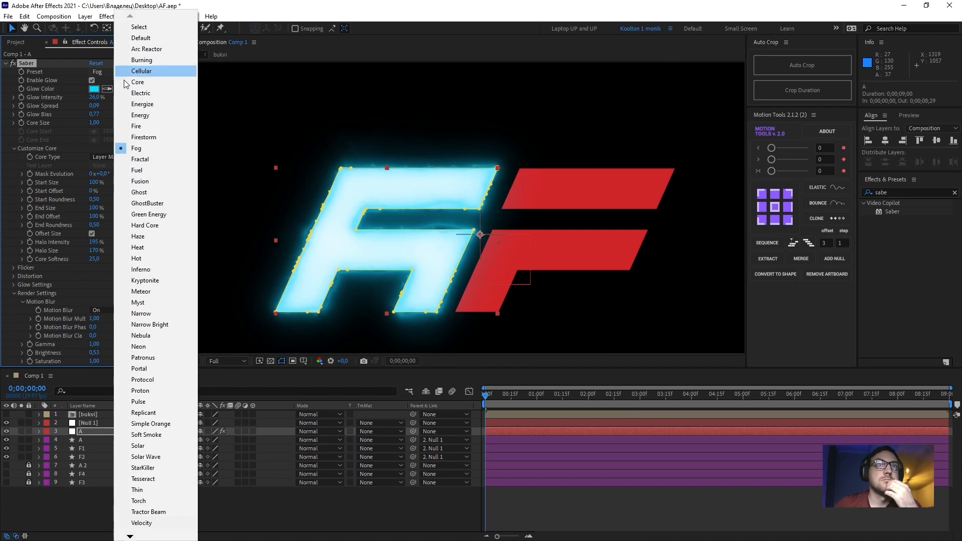
left_click(121, 258)
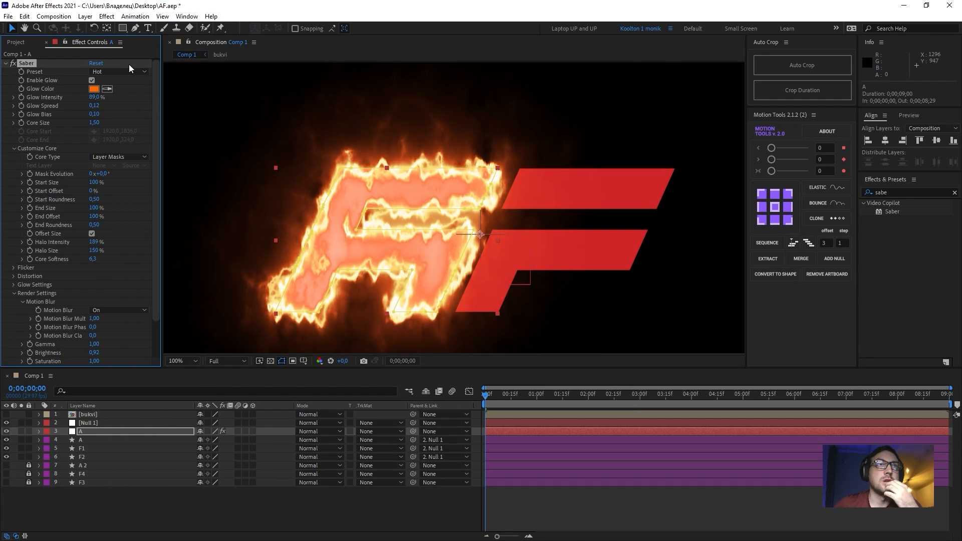
left_click(125, 70)
left_click(133, 379)
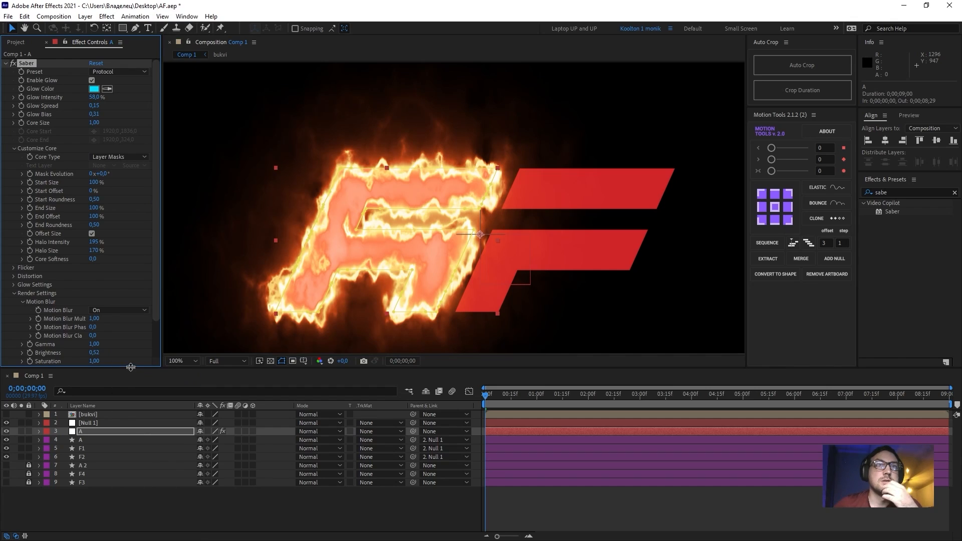
left_click(283, 361)
left_click(122, 71)
left_click(134, 93)
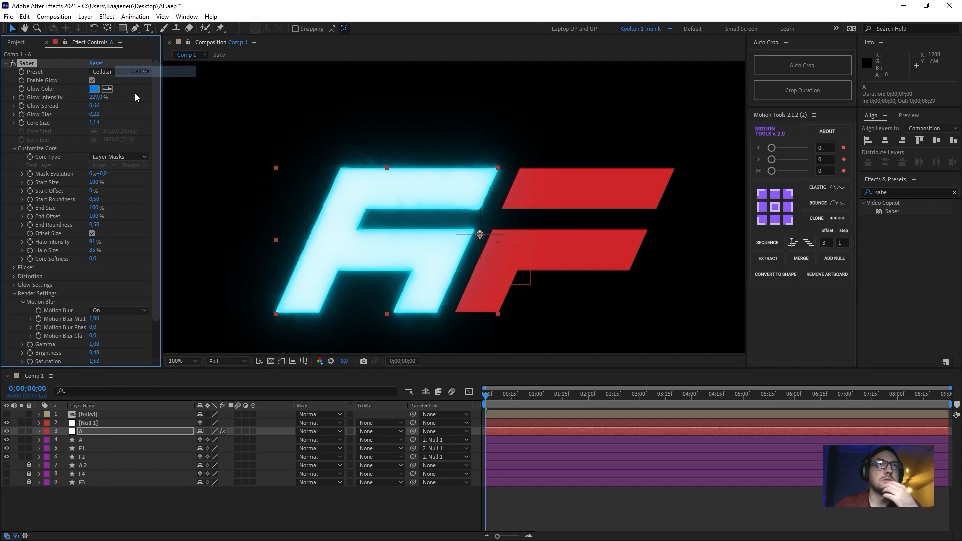
left_click(103, 72)
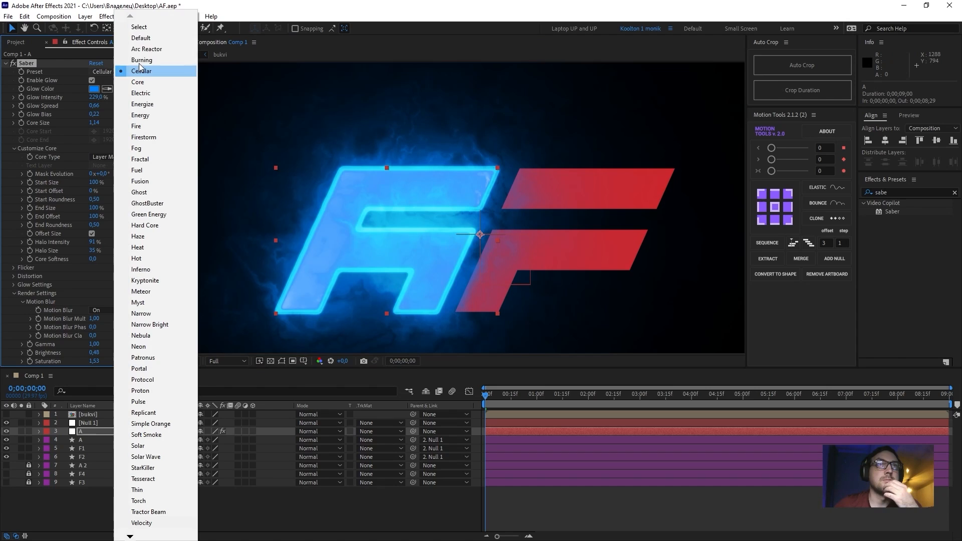
left_click(144, 30)
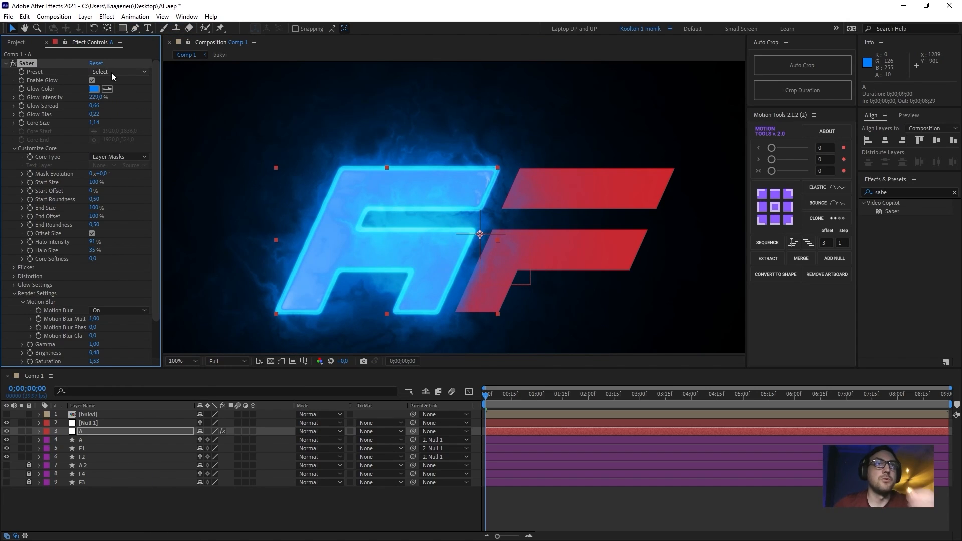
- Reset the Saber effect to its defaults and choose Layer Masks as its core type
left_click(93, 63)
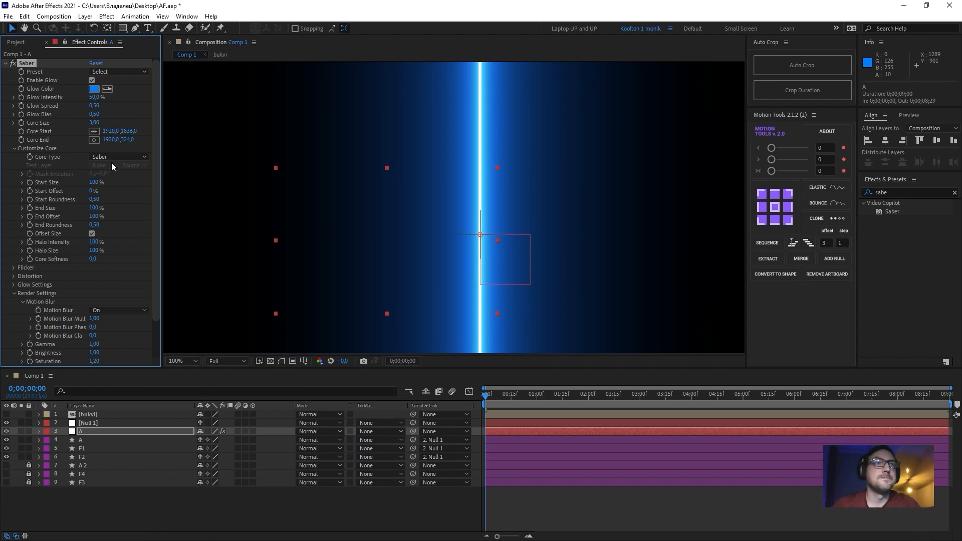
left_click(14, 148)
left_click(14, 149)
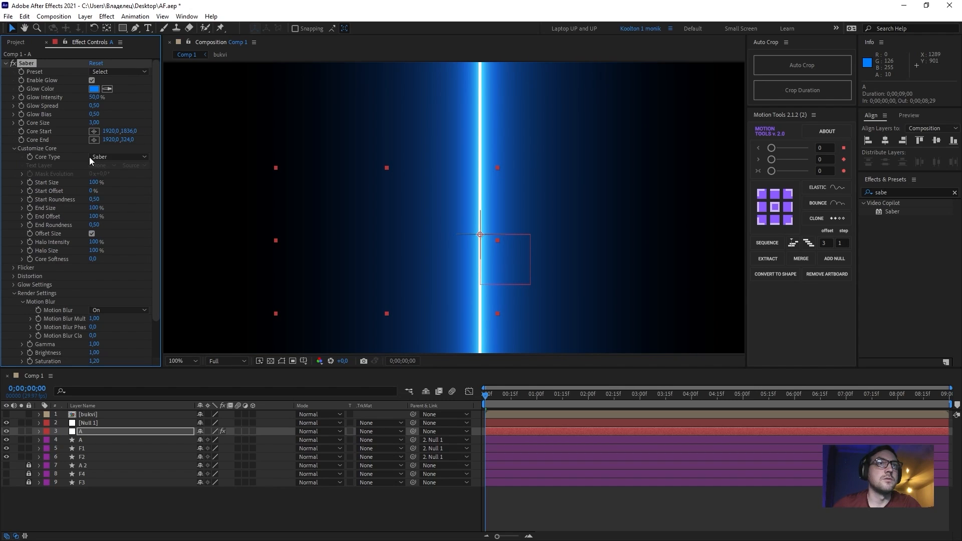
left_click(96, 157)
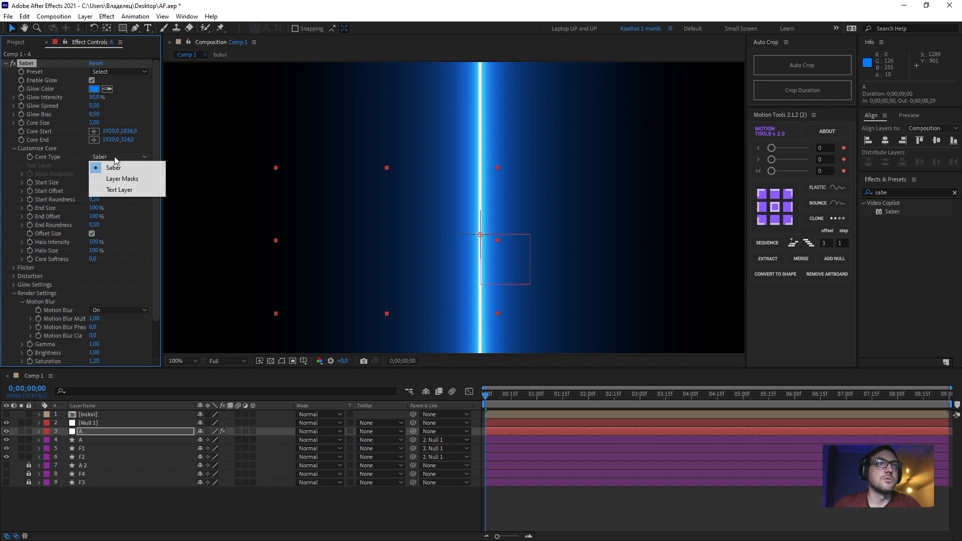
left_click(129, 179)
scroll(411, 266, "down", 2)
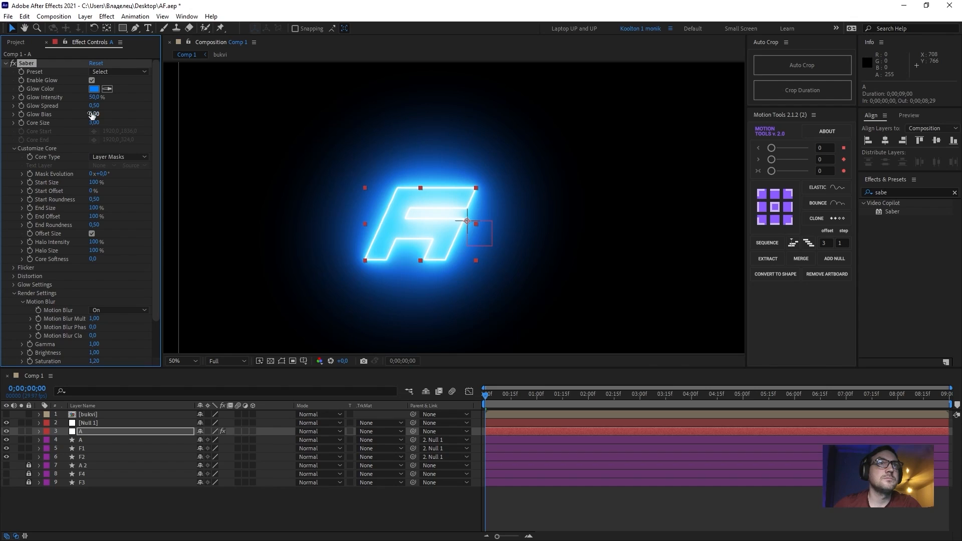
- Set the Saber effect's Glow Bias to 0.30 on the traced A layer
left_click_drag(93, 114, 46, 120)
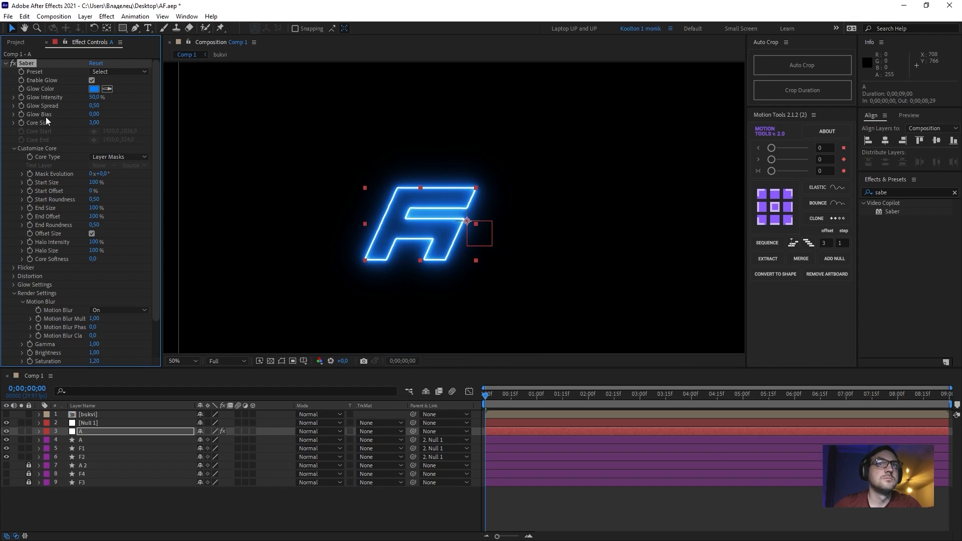
key("ctrl+z")
left_click(94, 115)
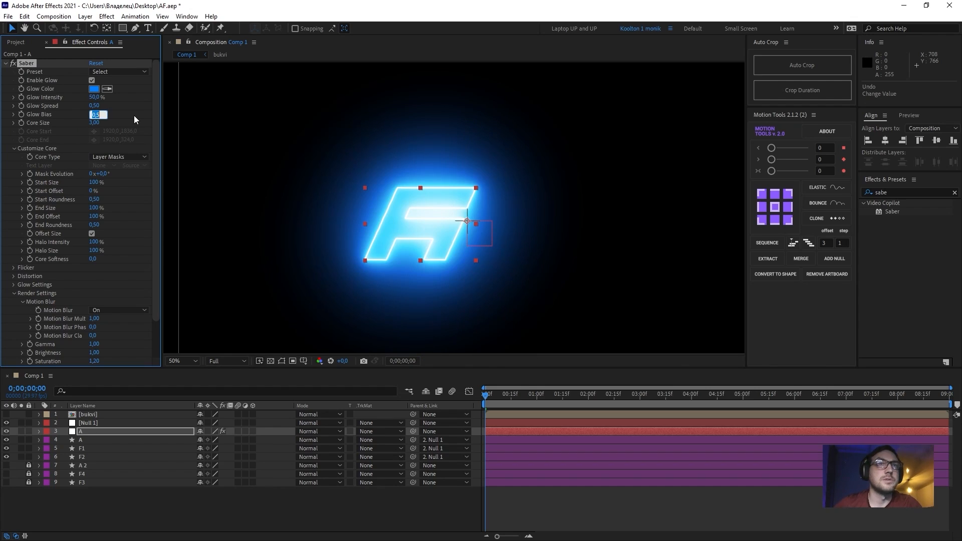
type("0.3")
left_click(134, 116)
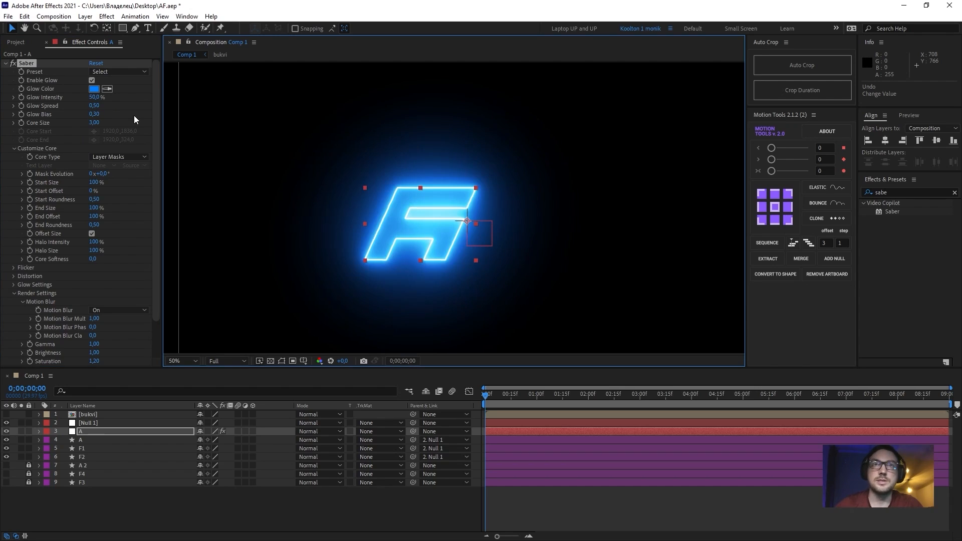
- Set the Saber effect's Glow Bias to 0.40 on the traced A layer
left_click(131, 511)
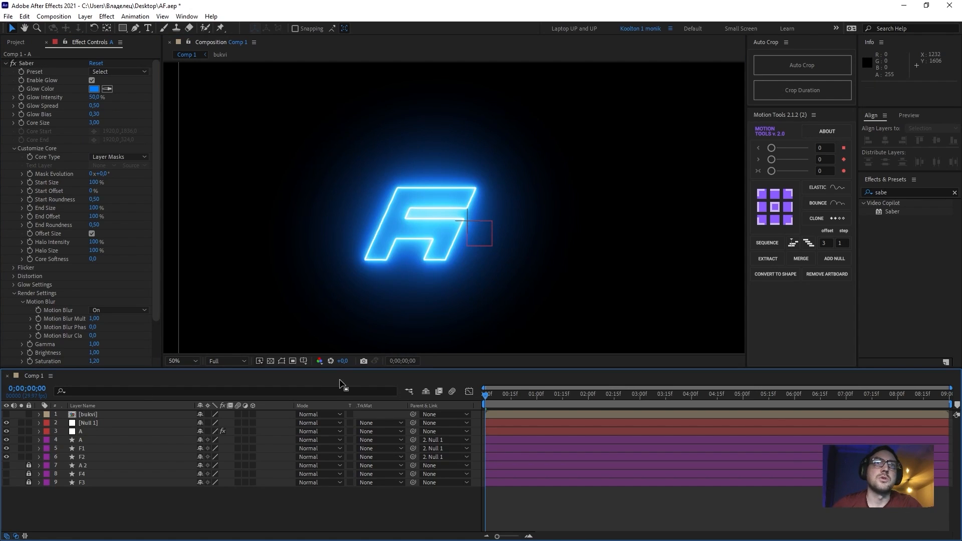
left_click(93, 115)
type("0")
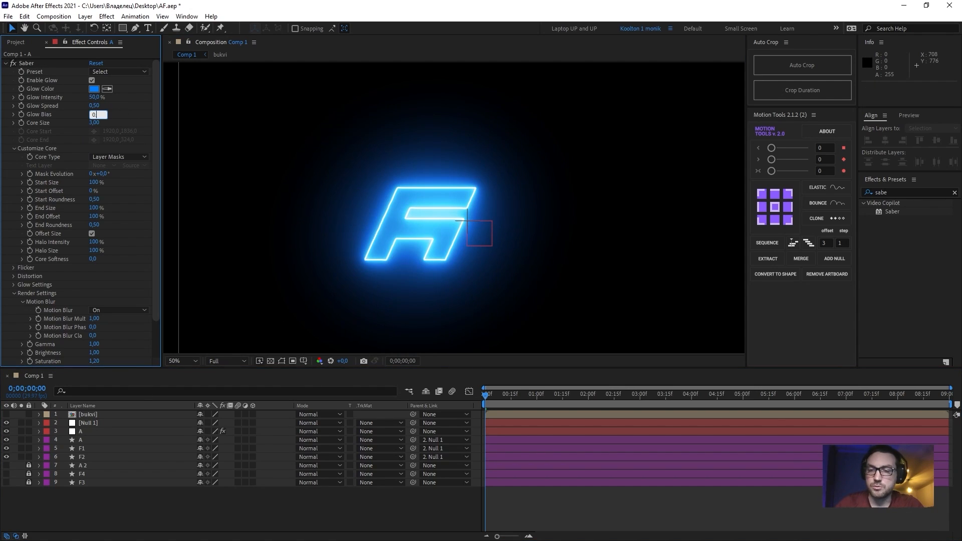
type(".4")
key("Return")
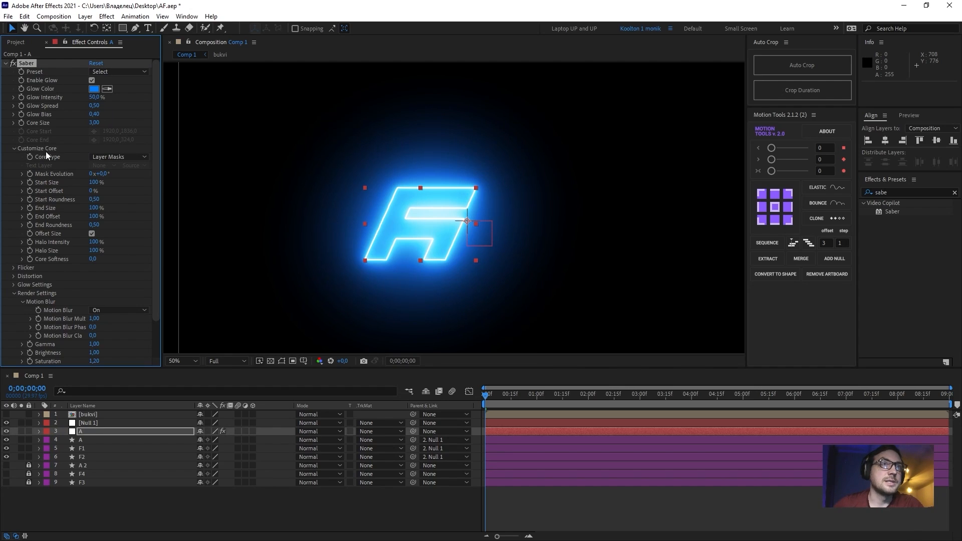
- Set the Saber effect's Start Size to 0% so the outline tapers along its path
left_click(51, 195)
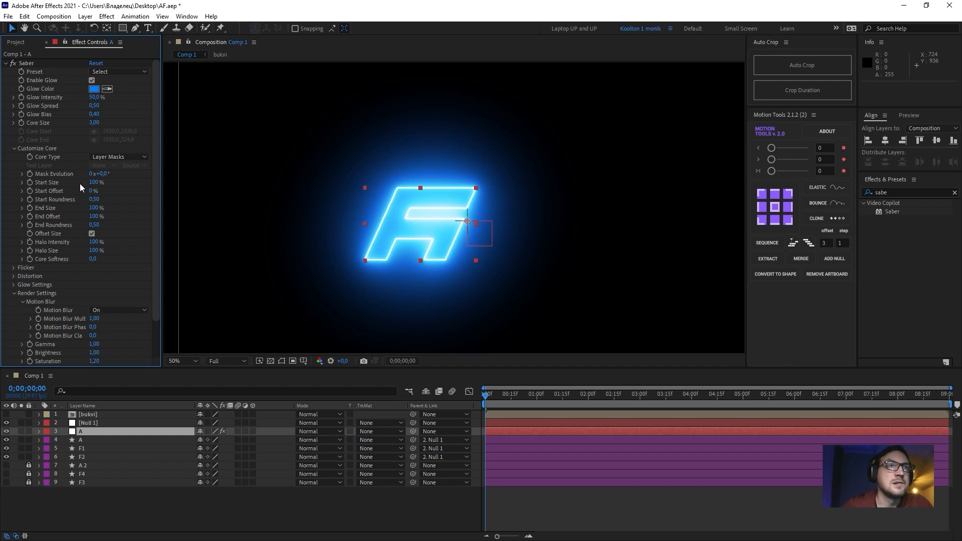
left_click_drag(94, 183, 19, 183)
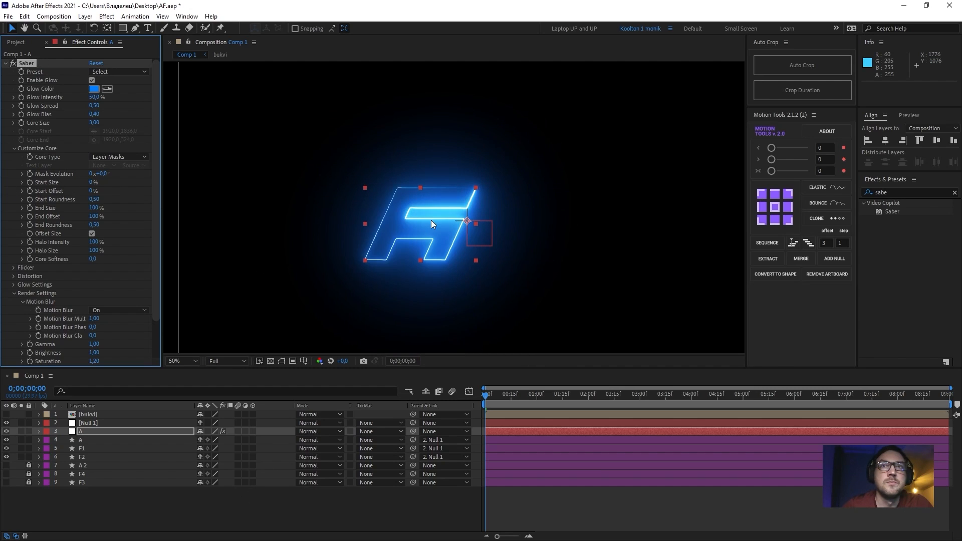
key("period")
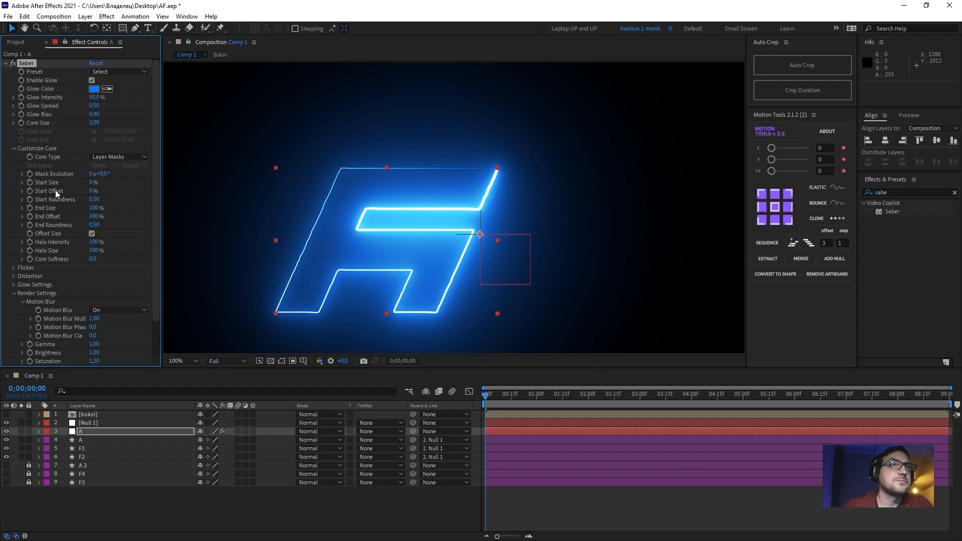
- Set Saber's Start Offset to 40% with End Offset at 100%, and lower the preview resolution to Third
mouse_move(94, 191)
left_mouse_down()
mouse_move(146, 193)
mouse_move(113, 194)
left_mouse_up()
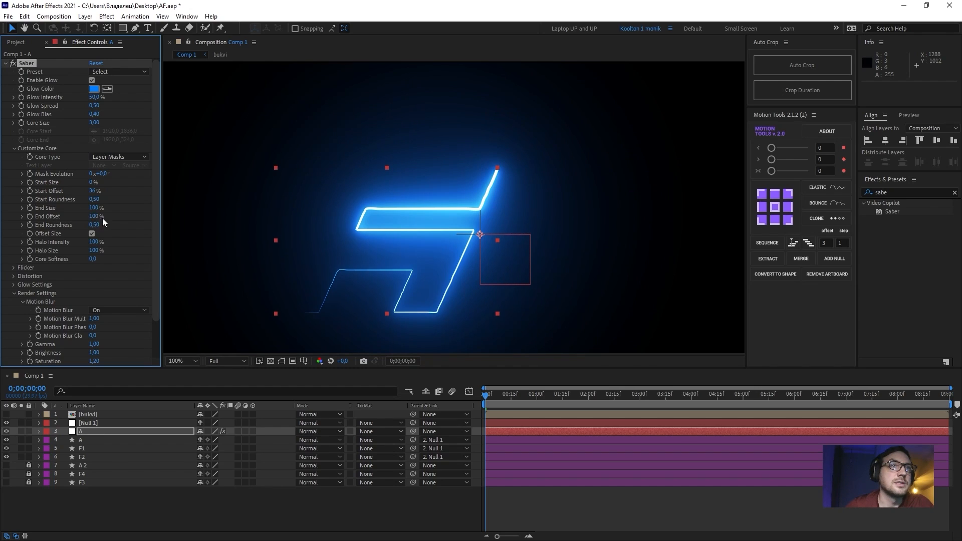
left_click_drag(102, 217, 94, 217)
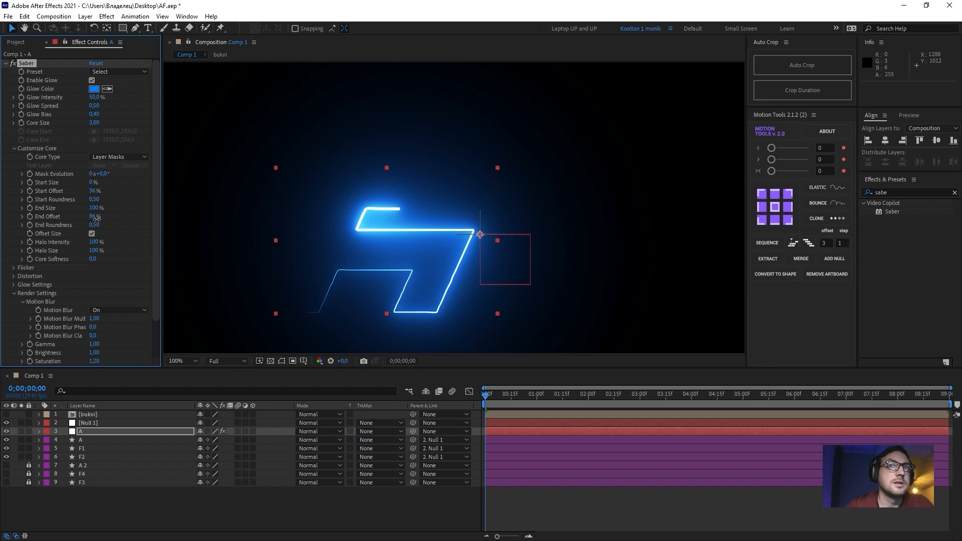
left_click(219, 362)
left_click(224, 403)
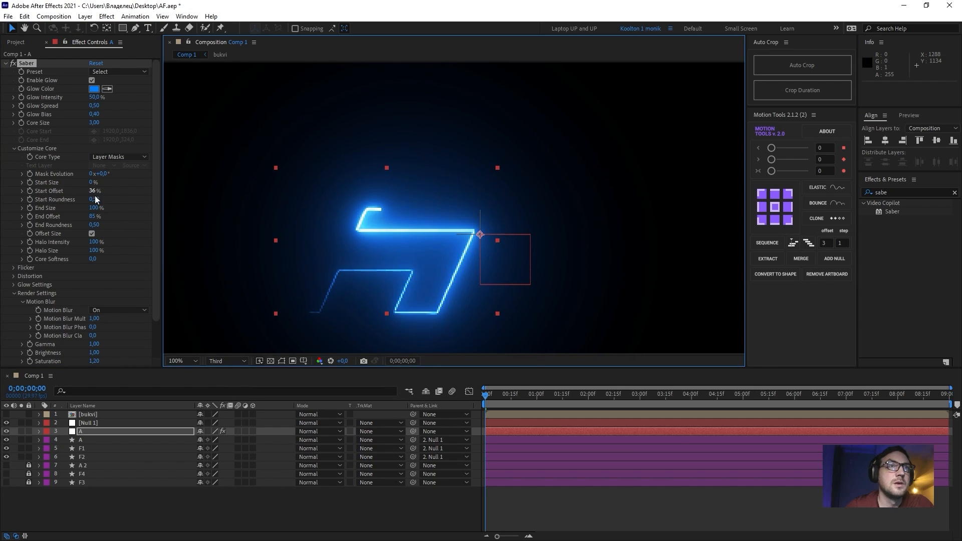
left_click_drag(95, 217, 167, 214)
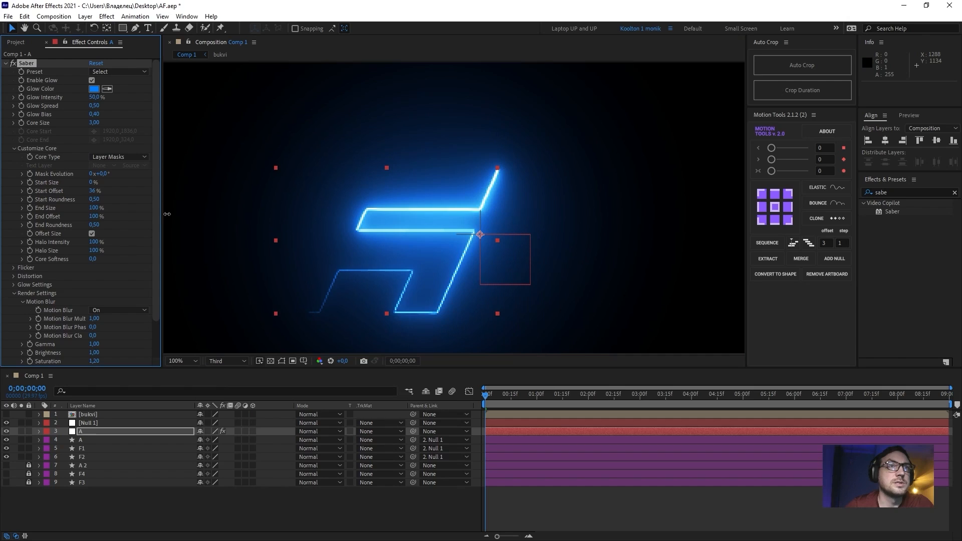
left_click_drag(95, 192, 96, 191)
left_click(113, 504)
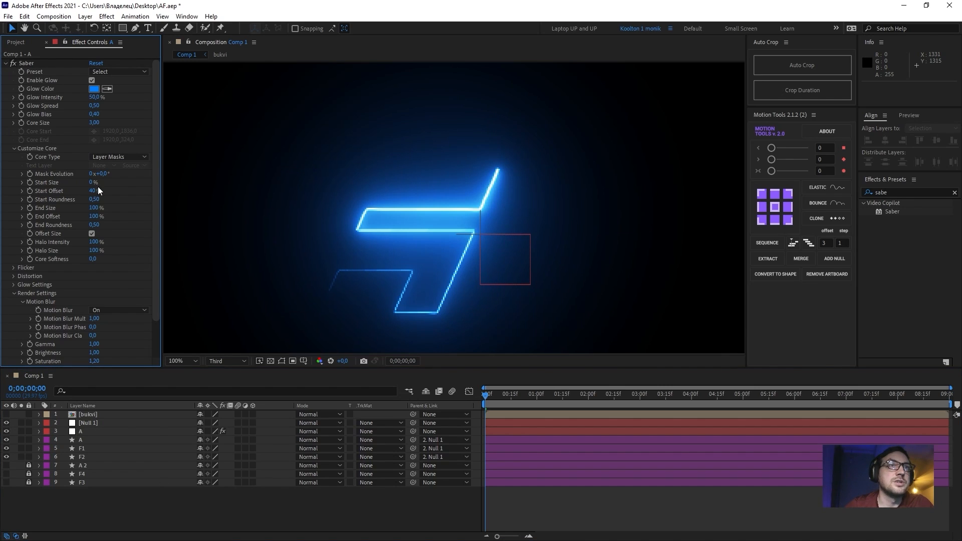
- Try out the Mask Evolution rotation on the A outline, then reset it to 0x+0.0° and keyframe it at 0;00;00;00
left_click_drag(109, 173, 168, 172)
left_click_drag(203, 173, 290, 211)
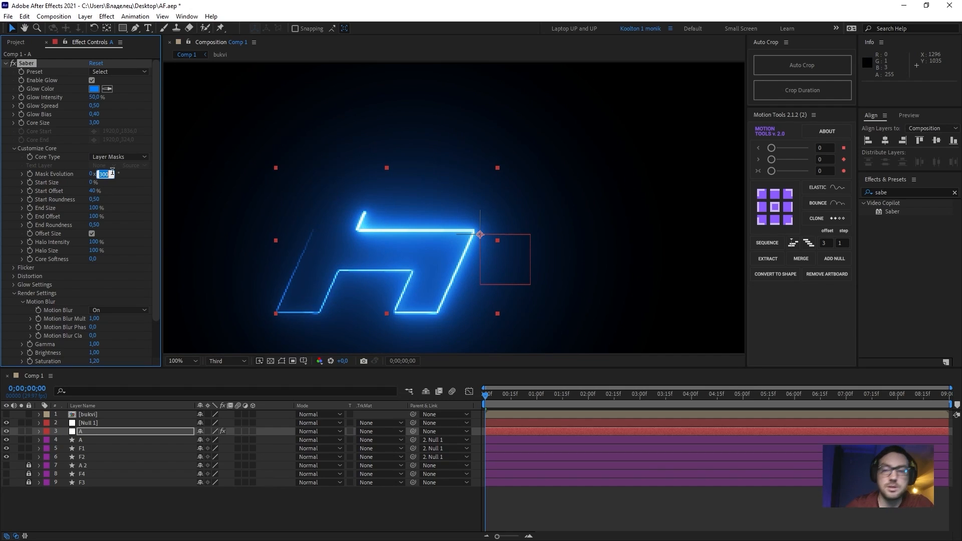
key("Return")
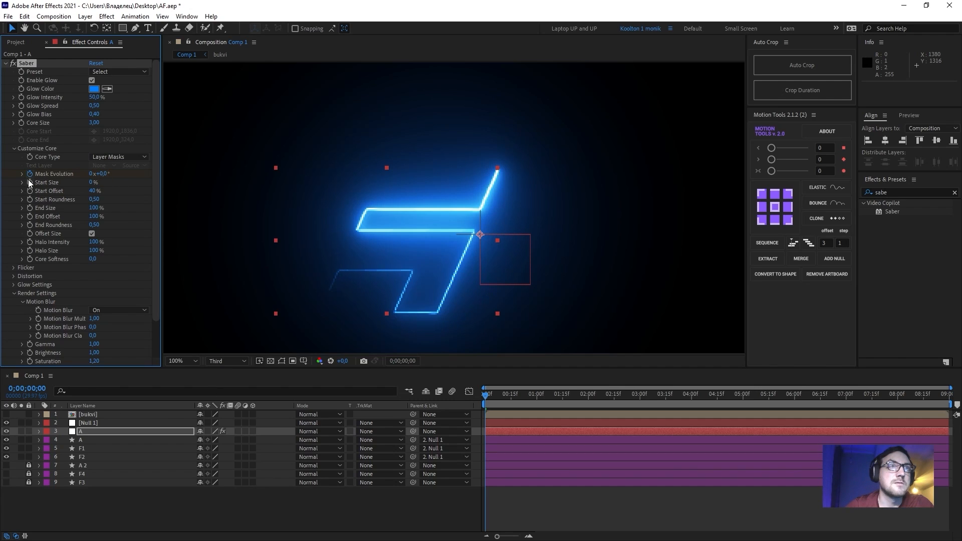
- Reveal the traced A layer's keyframed properties and remove the Mask Path animation, leaving Mask Evolution animated
left_click(86, 452)
left_click(78, 434)
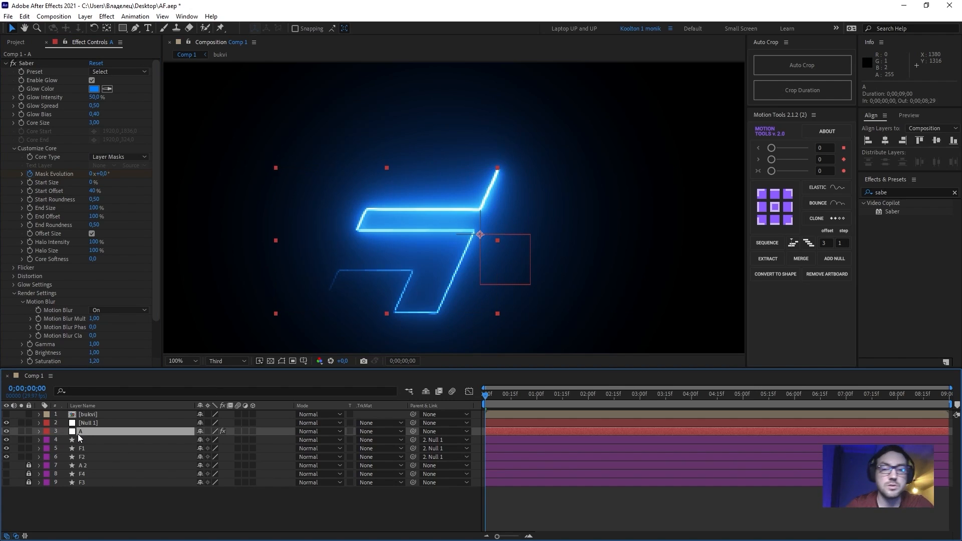
key("u")
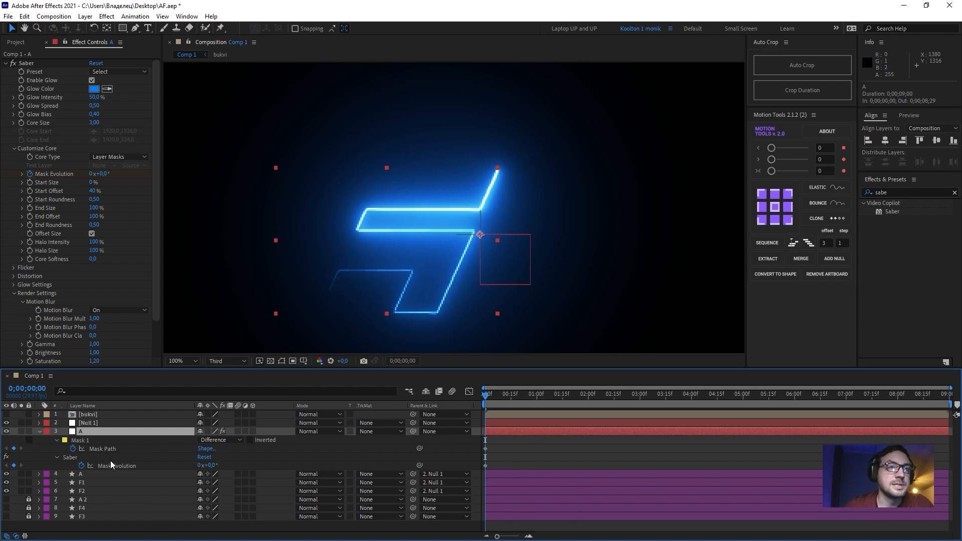
left_click(102, 450)
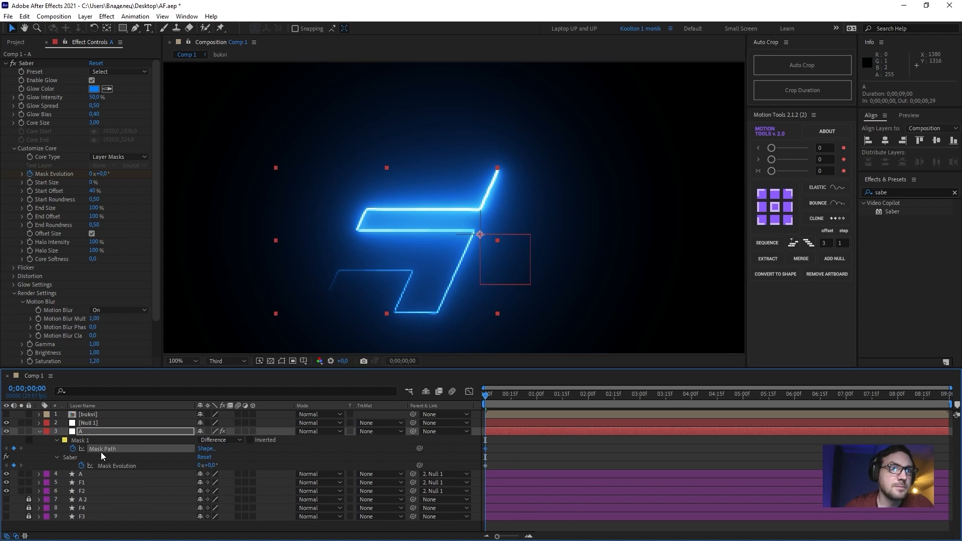
left_click(74, 448)
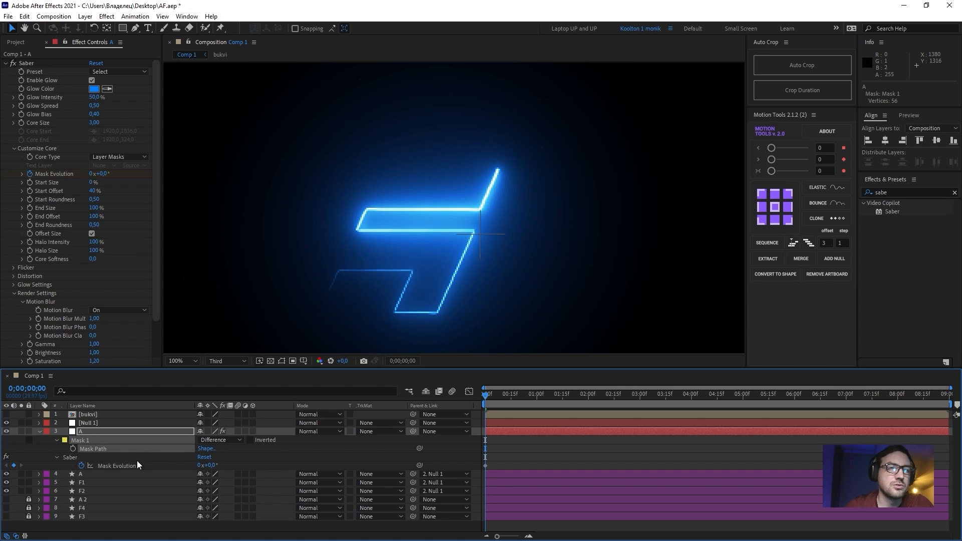
left_click(119, 466)
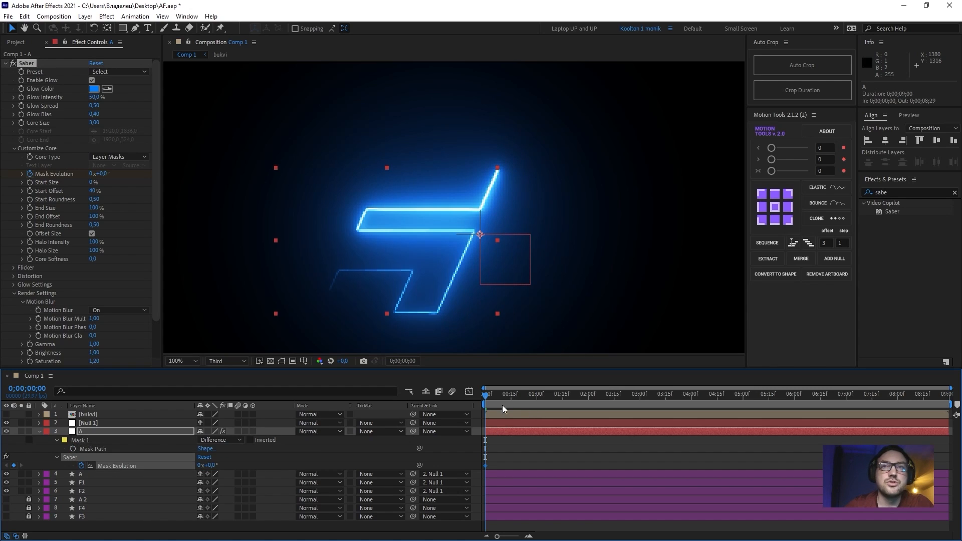
- Add a Mask Evolution keyframe of 8x+0.0° at 0;00;08;29, the end of the composition
left_click(522, 397)
left_click_drag(531, 401, 892, 400)
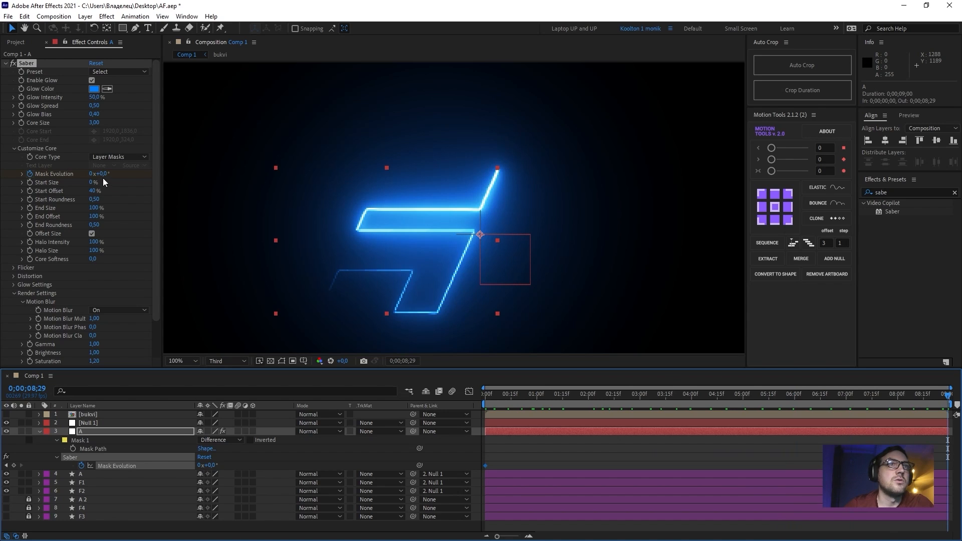
left_click_drag(102, 176, 596, 203)
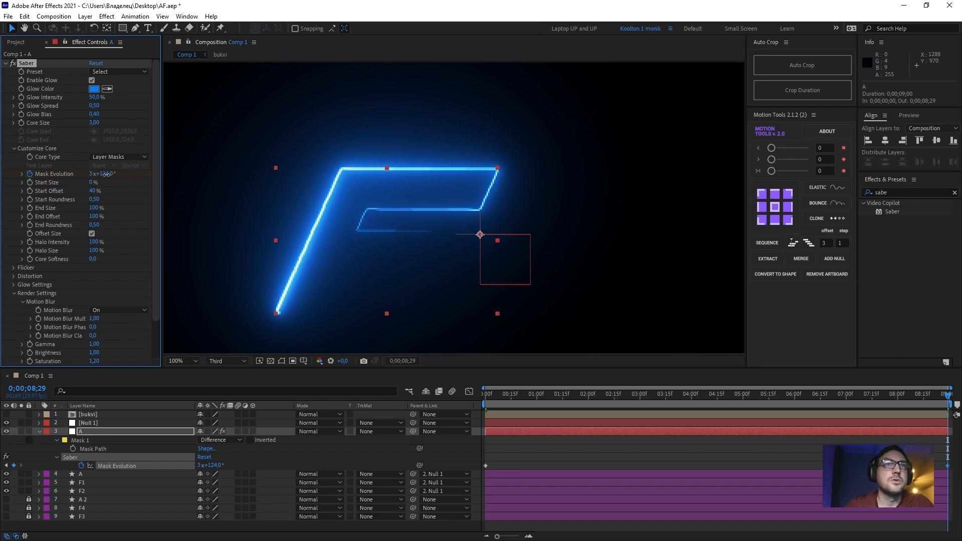
left_click_drag(106, 174, 459, 184)
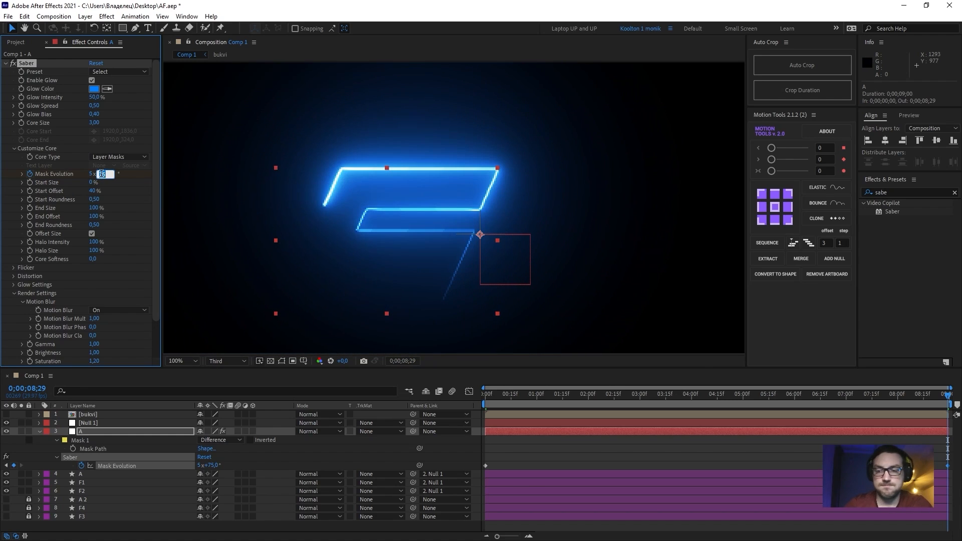
type("0")
key("Return")
left_click(91, 174)
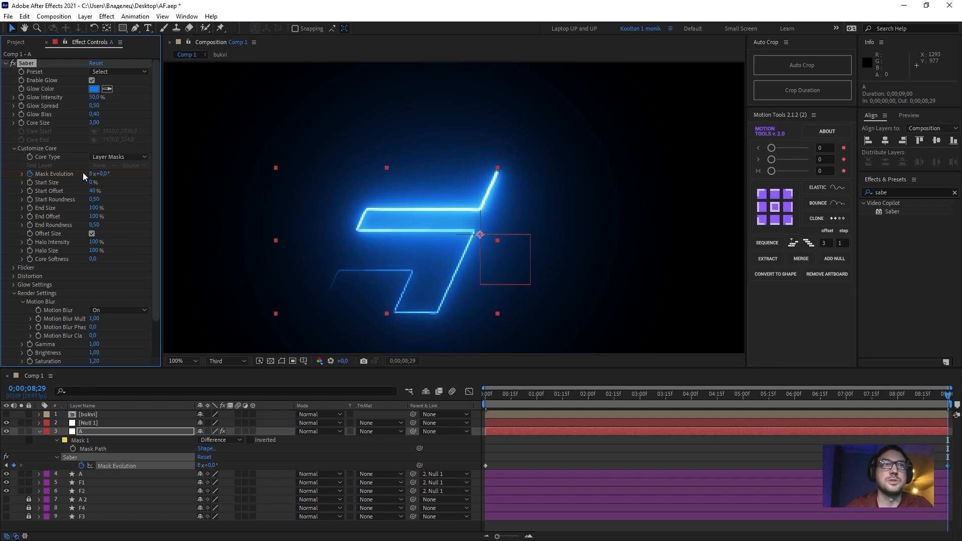
key("Return")
- Play the composition from the start to check how the glow travels around the A outline
left_click(358, 411)
key("Home")
key("space")
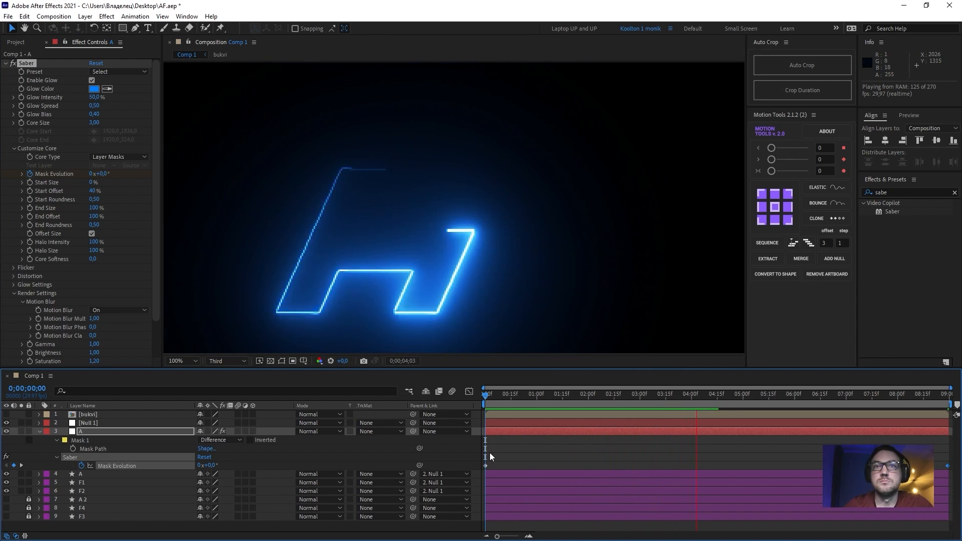
left_click(805, 396)
key("space")
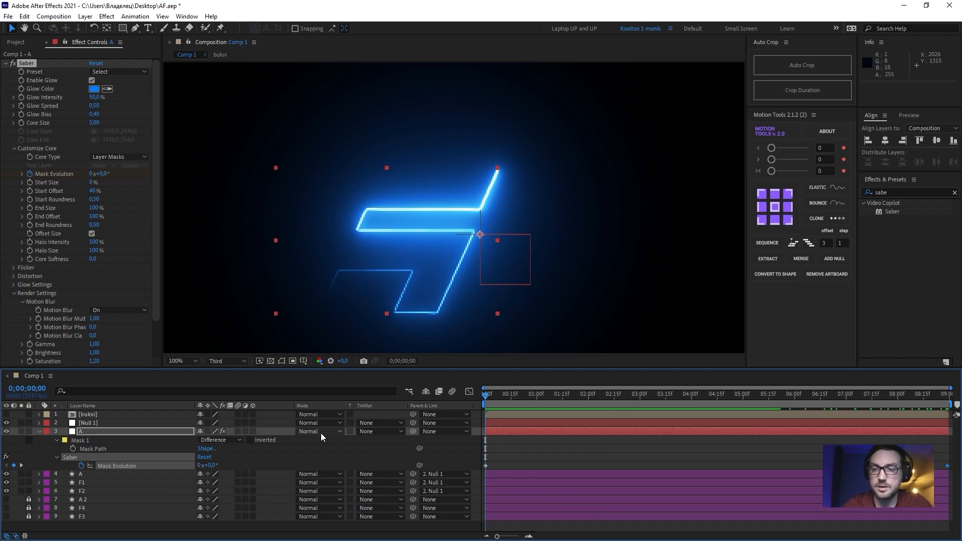
- Move the final Mask Evolution keyframe to 0;00;04;00
left_click(691, 395)
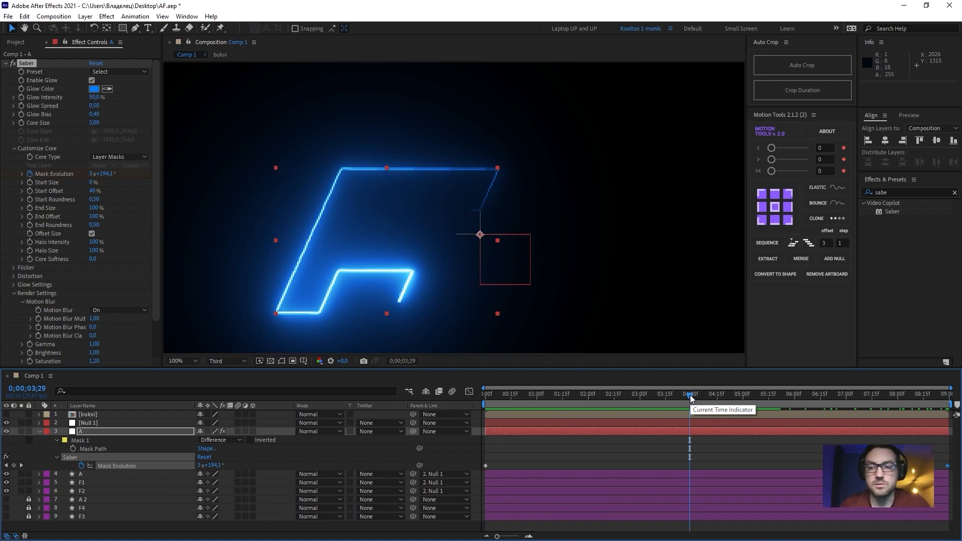
left_click(693, 396)
left_click_drag(949, 466, 435, 488)
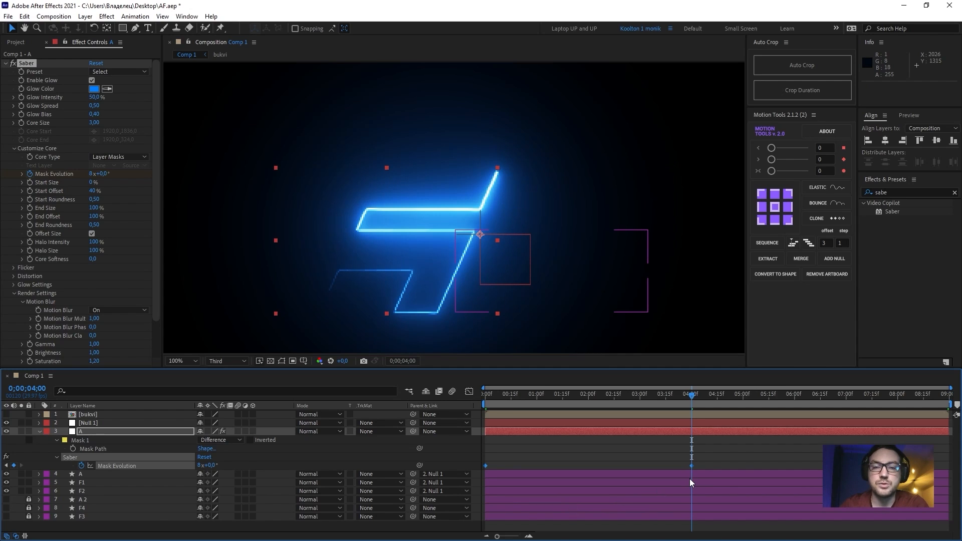
- Easy-ease the Mask Evolution keyframes and reshape their speed graph so the motion accelerates up to the last keyframe
key("F9")
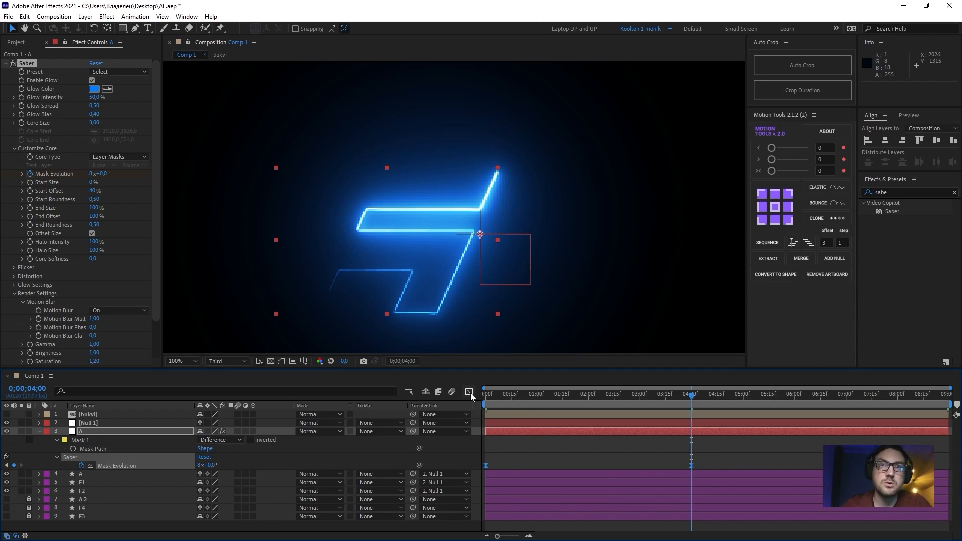
left_click(471, 392)
left_click_drag(466, 507, 549, 512)
key("space")
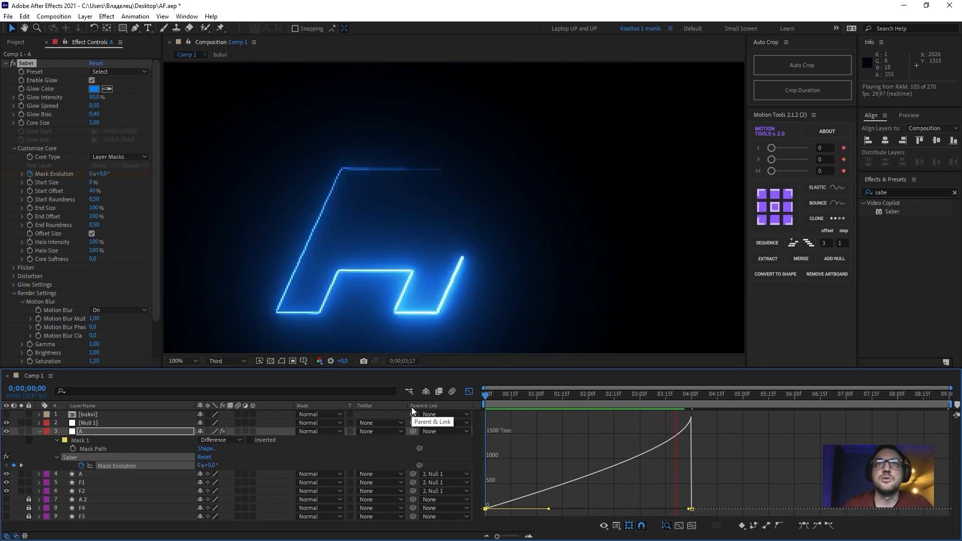
left_click(690, 399)
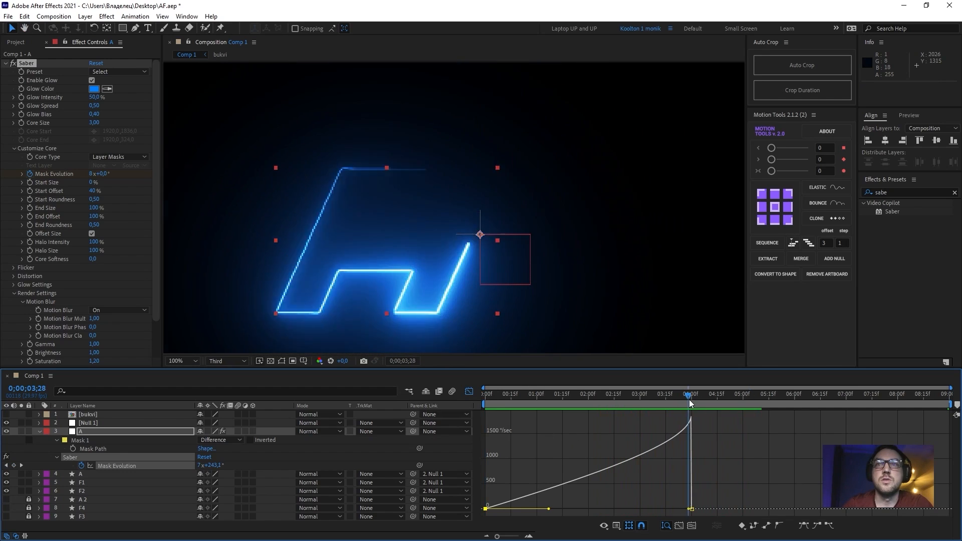
left_click(469, 392)
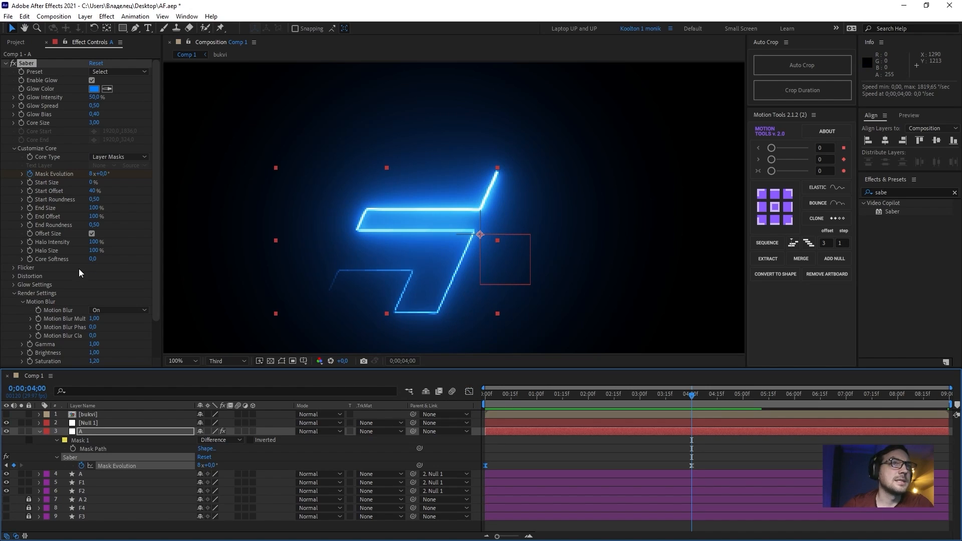
- Keyframe Saber's Start Size at 0% and Start Offset at 40% at 0;00;04;00, and show the keyframed properties
left_click(52, 182)
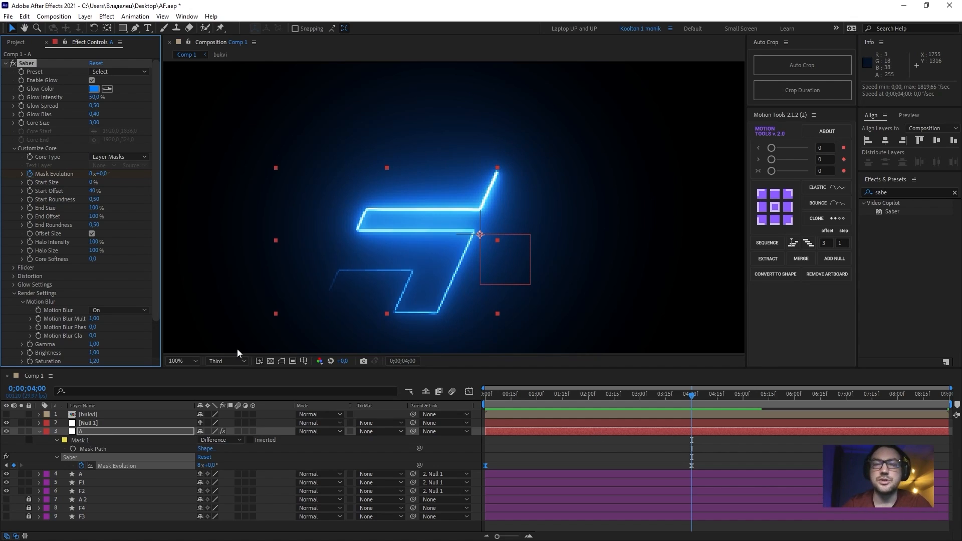
left_click(32, 189)
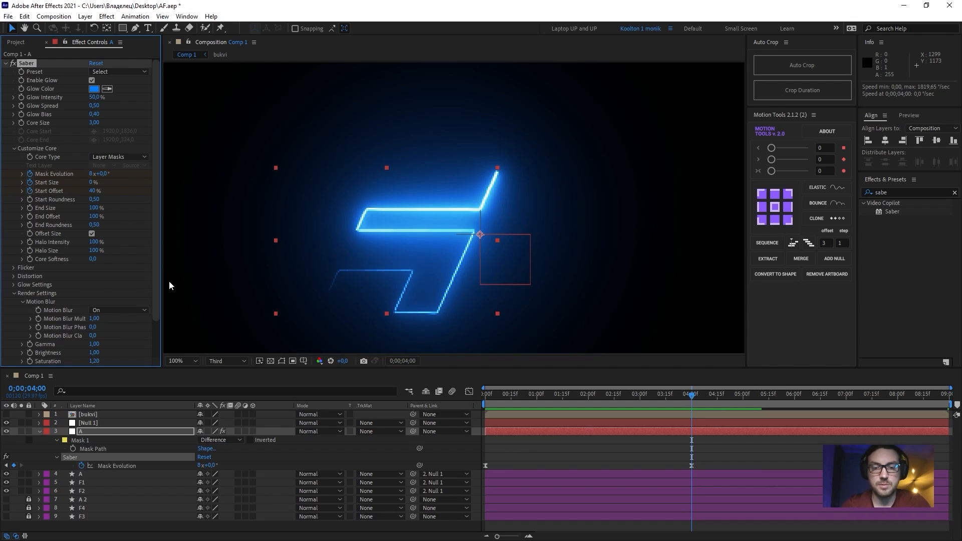
key("u")
key("u")
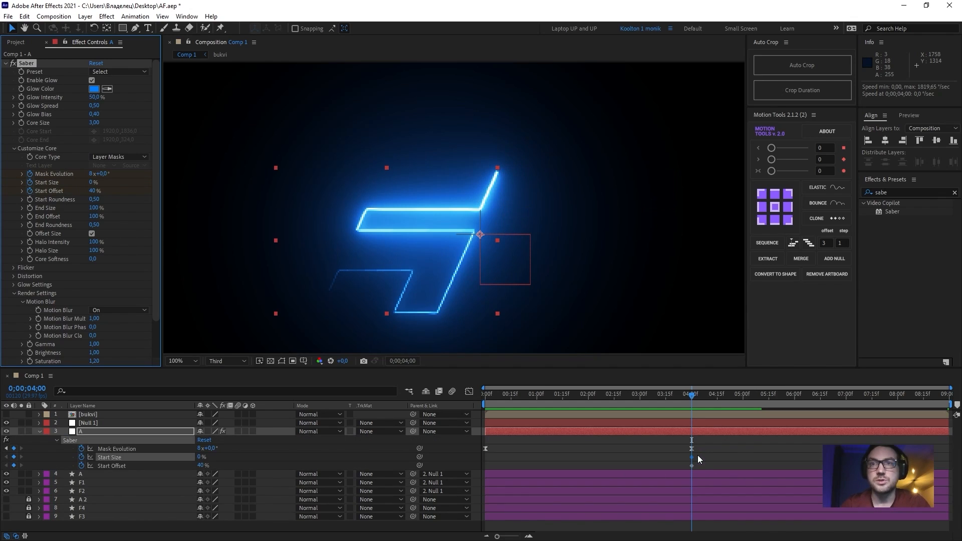
- Keyframe Saber's Start Offset at 0% at 0;00;04;20
key("shift+Page_Down")
key("shift+Page_Down")
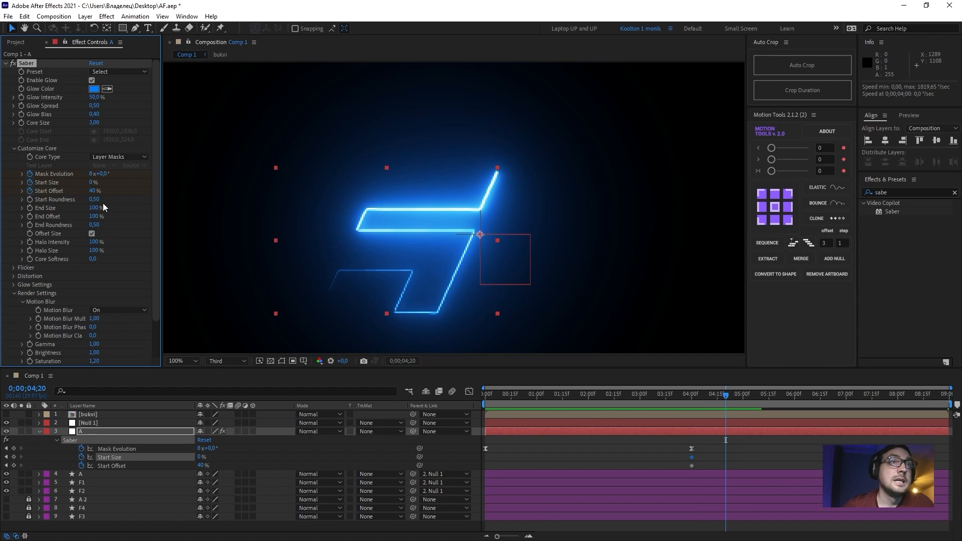
left_click_drag(94, 193, 47, 201)
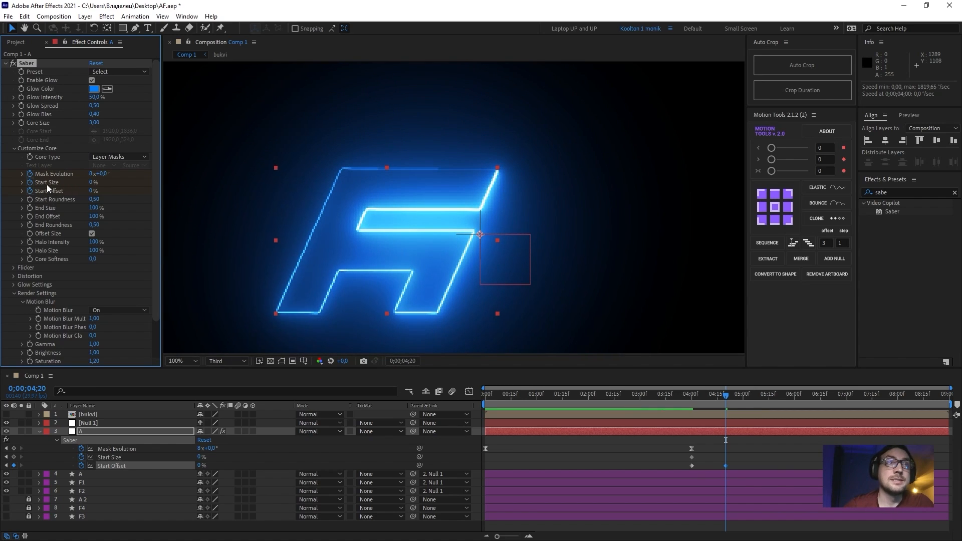
- Keyframe Saber's Start Size at 100% at 0;00;04;20
left_click_drag(93, 182, 188, 187)
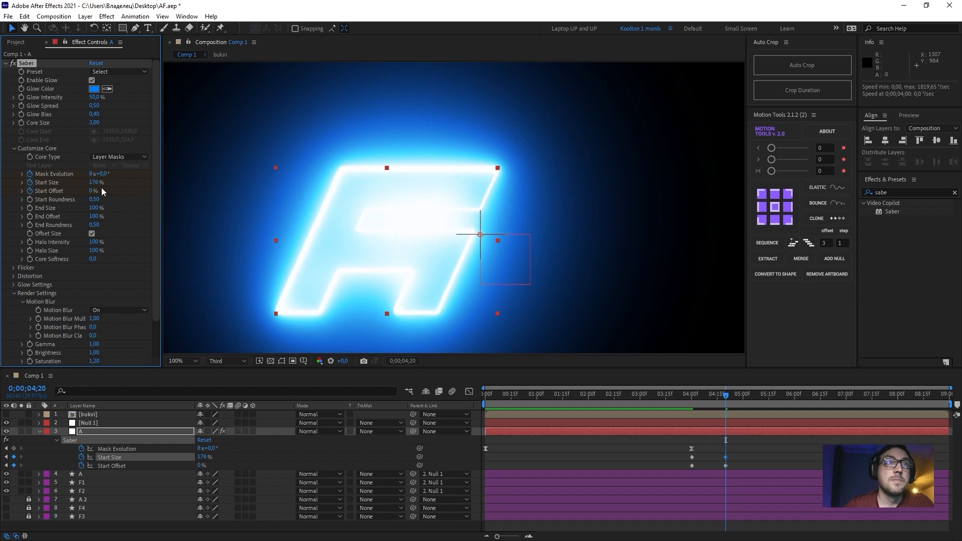
type("0")
key("Return")
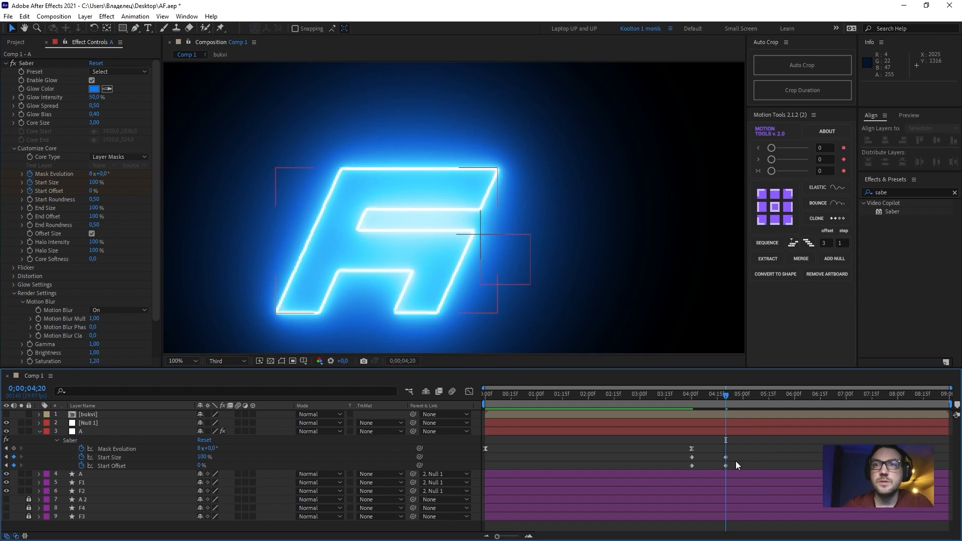
- Move the Start Size and Start Offset keyframes earlier so the last pair falls at 0;00;04;00, and preview from the start
left_click_drag(738, 454, 687, 459)
left_click_drag(646, 401, 470, 475)
key("space")
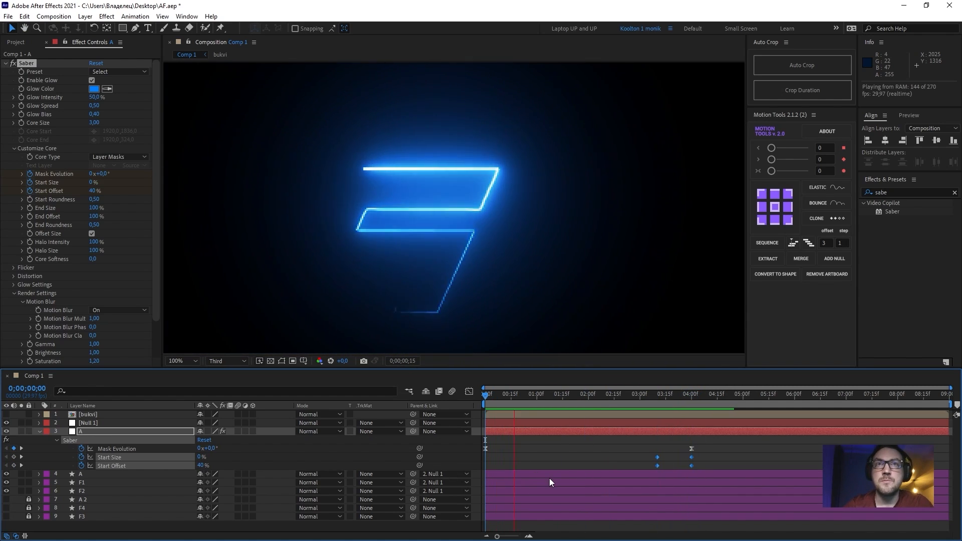
- Easy-ease the Start Size and Start Offset keyframes and play the animation to review the fill
left_click_drag(633, 456, 706, 482)
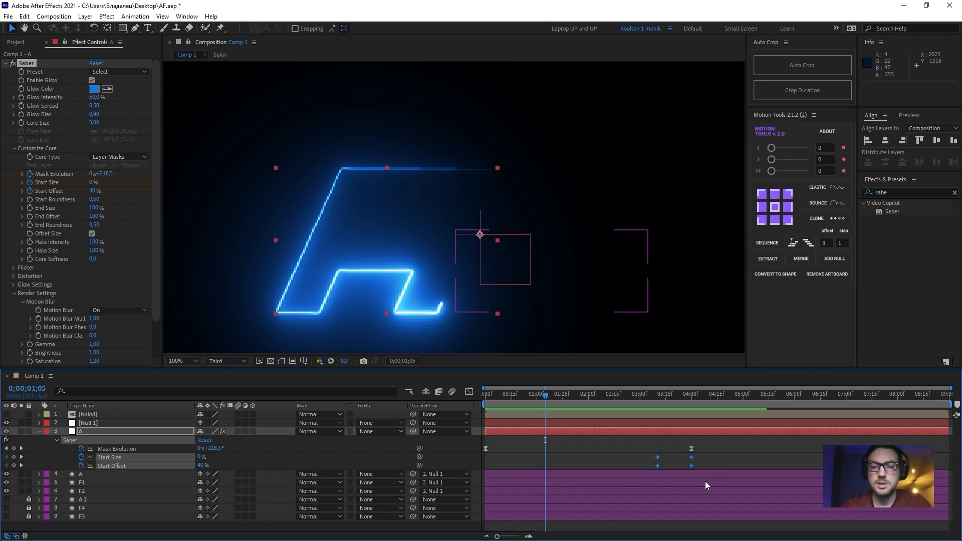
key("F9")
key("space")
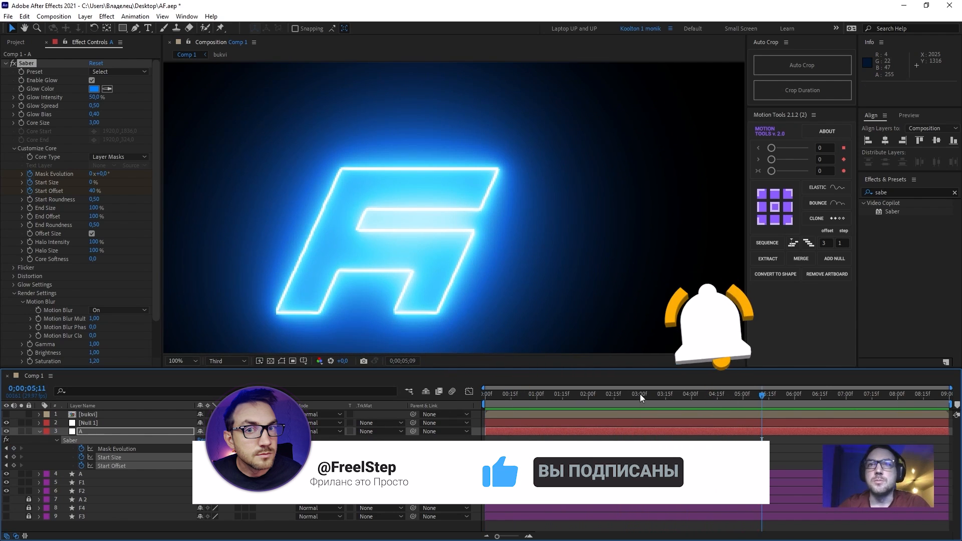
left_click_drag(640, 394, 681, 422)
key("space")
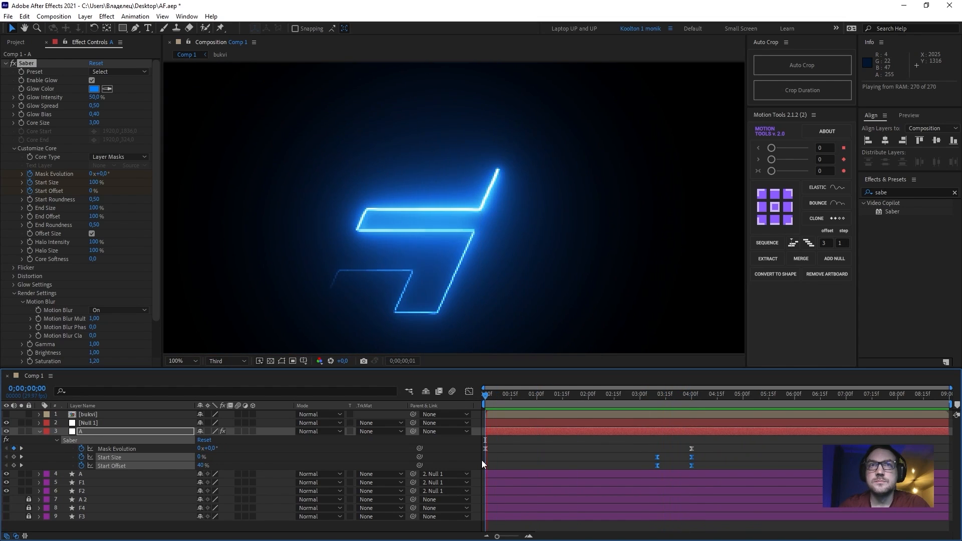
key("space")
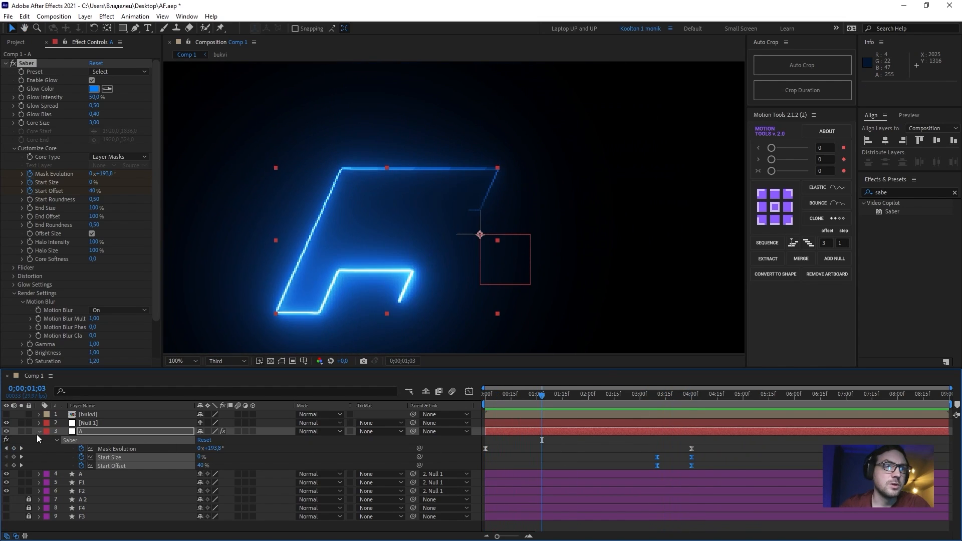
- Show the glow layer's Opacity together with its keyframed Saber properties
left_click(38, 432)
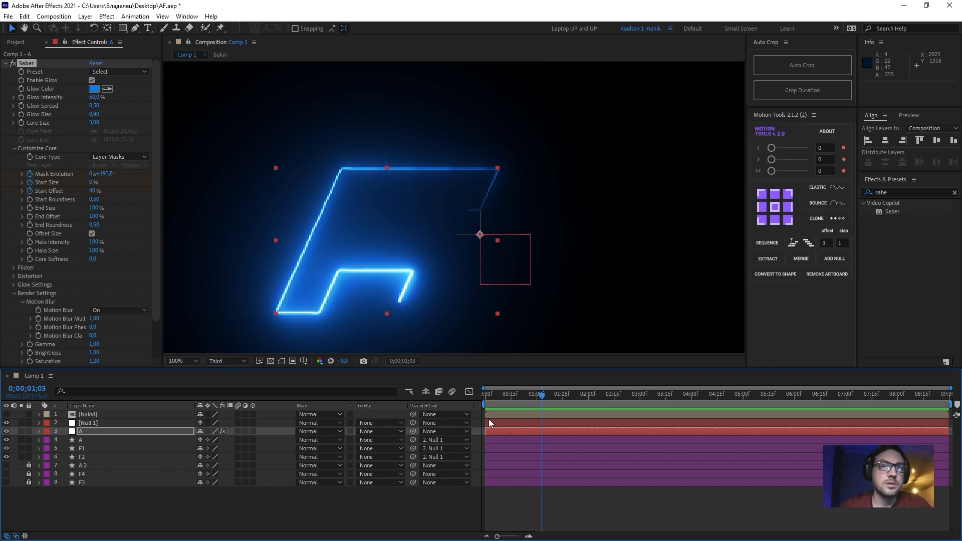
left_click_drag(579, 408, 614, 410)
key("t")
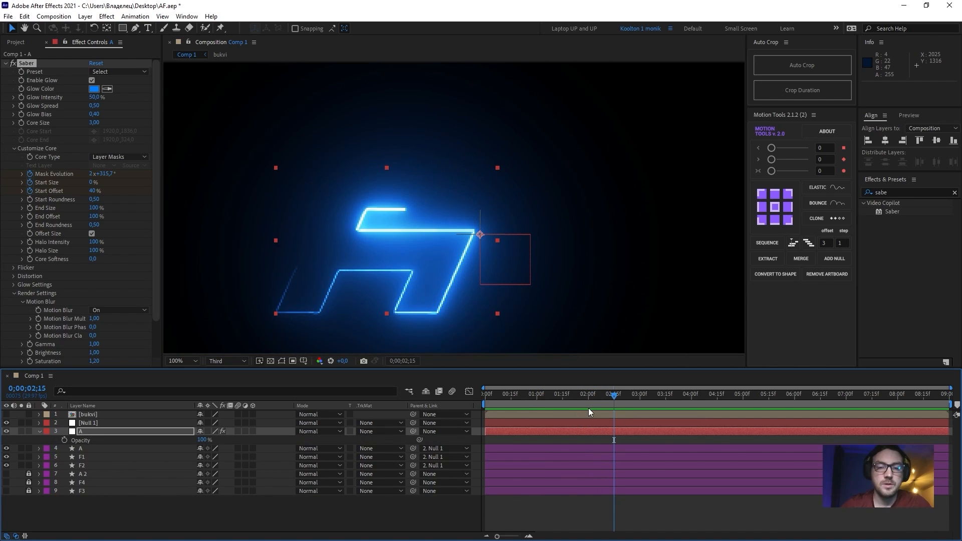
key("u")
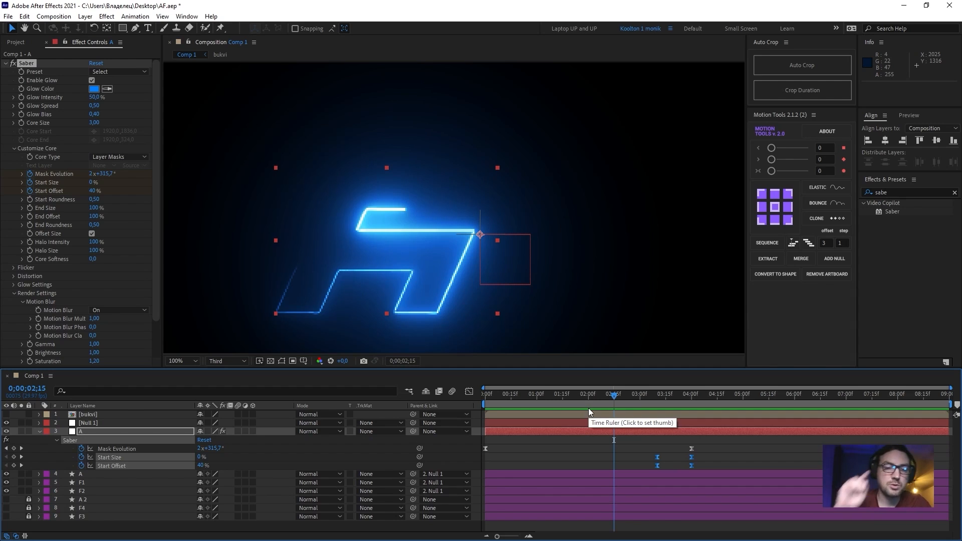
key("shift+t")
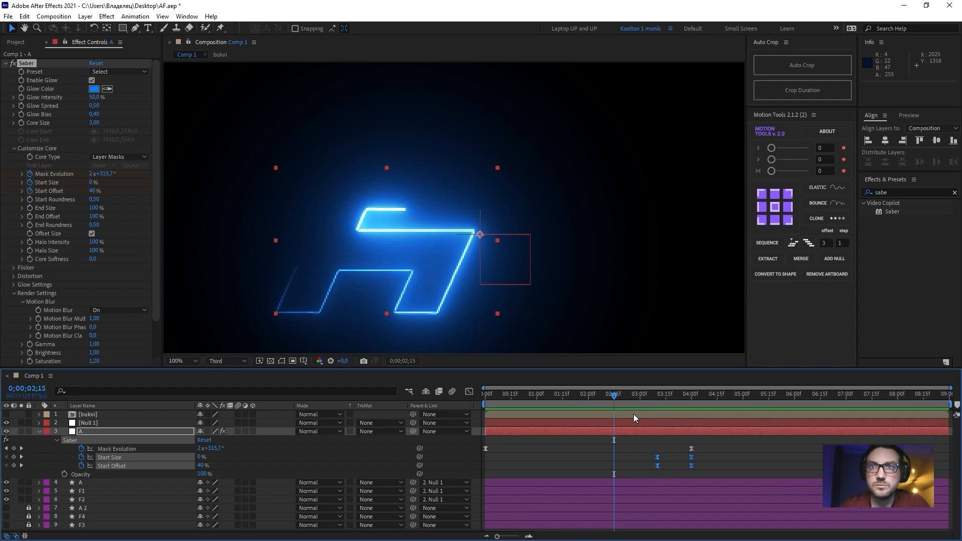
- Keyframe the glow layer's Opacity from 0% at 0;00;00;00 to 100% at 0;00;01;00 and check the fade-in
mouse_move(630, 407)
left_mouse_down()
mouse_move(687, 421)
mouse_move(440, 455)
left_mouse_up()
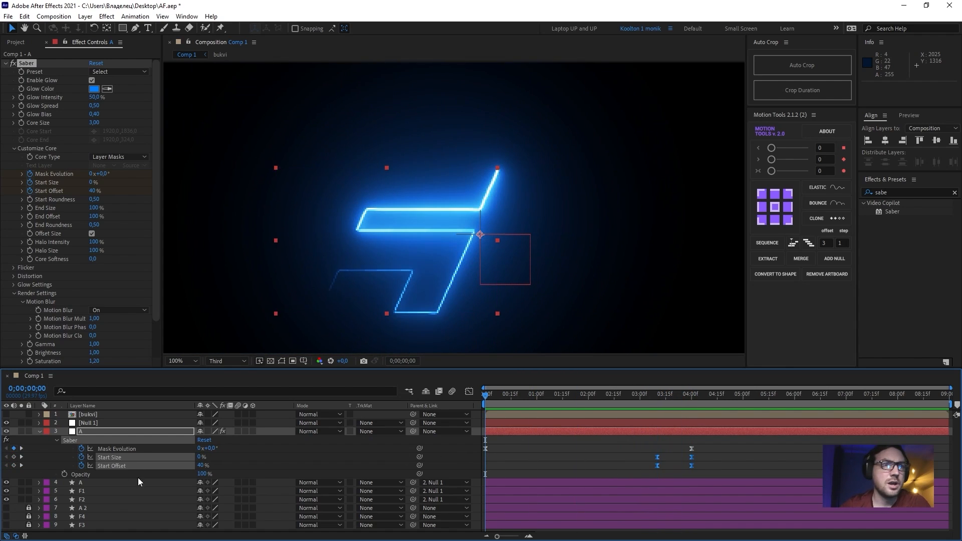
left_click_drag(204, 479, 70, 479)
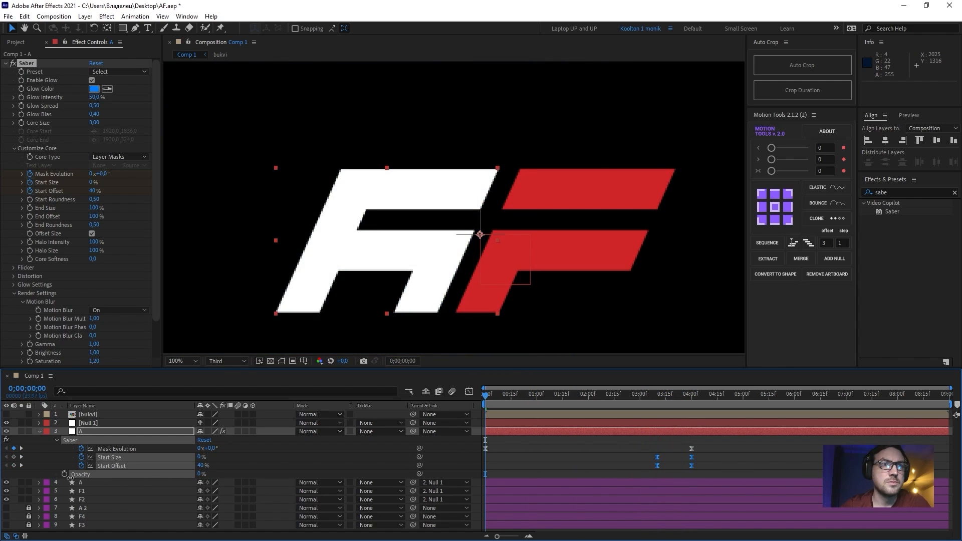
left_click(73, 474)
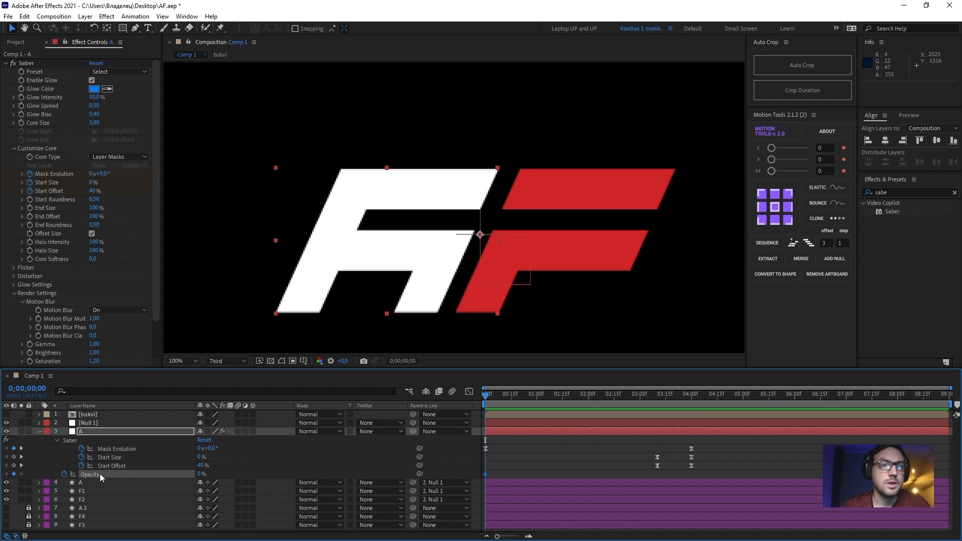
key("space")
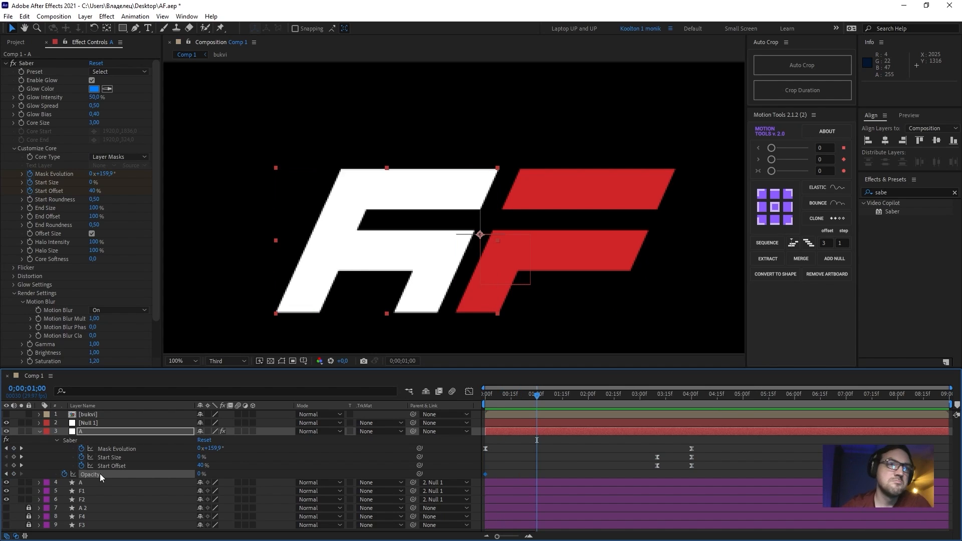
left_click_drag(201, 474, 287, 470)
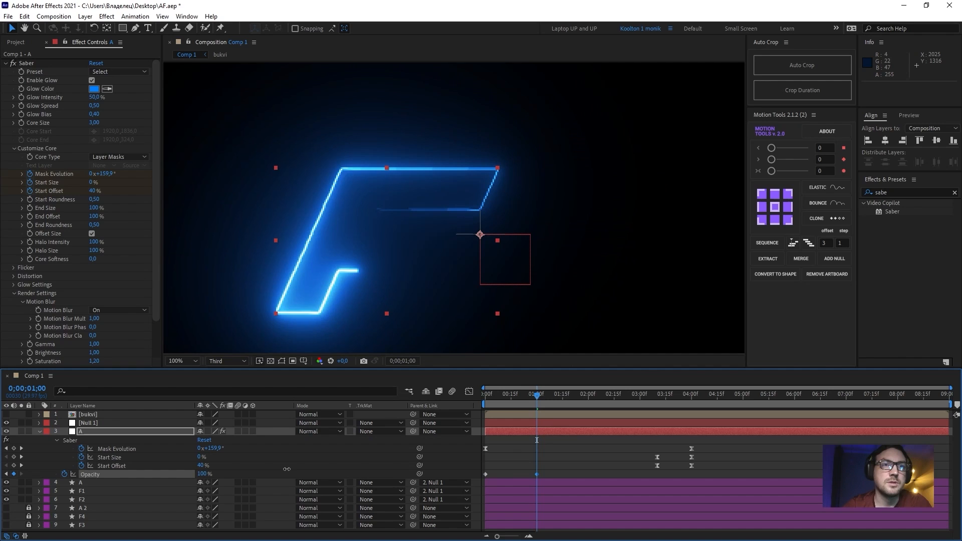
left_click_drag(496, 401, 561, 440)
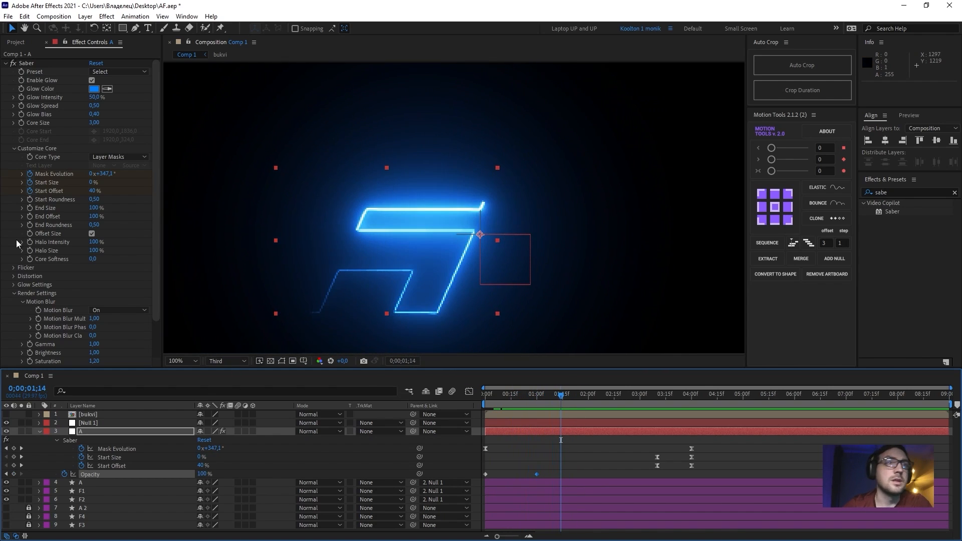
- Set Saber's Composite Settings to Transparent and preview the glow over the letters
left_click(22, 302)
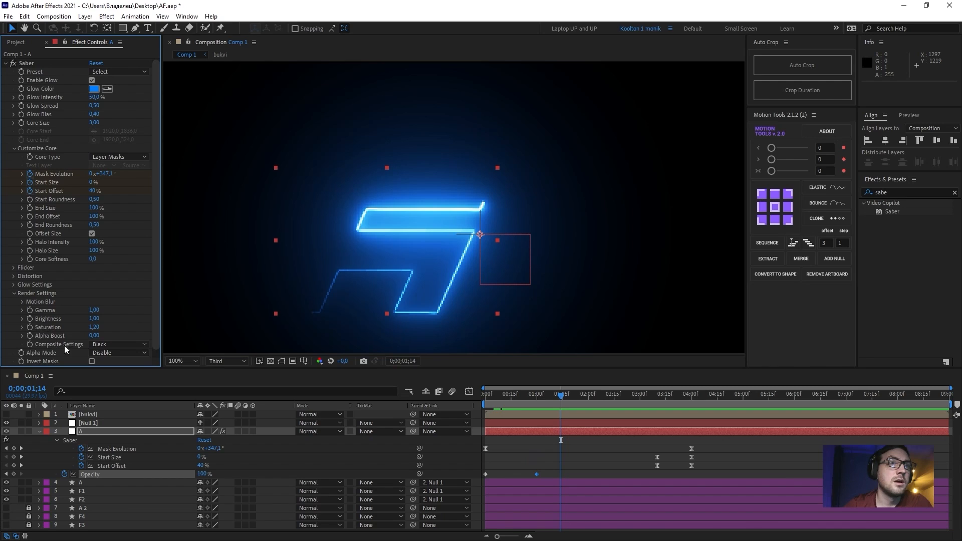
left_click(116, 344)
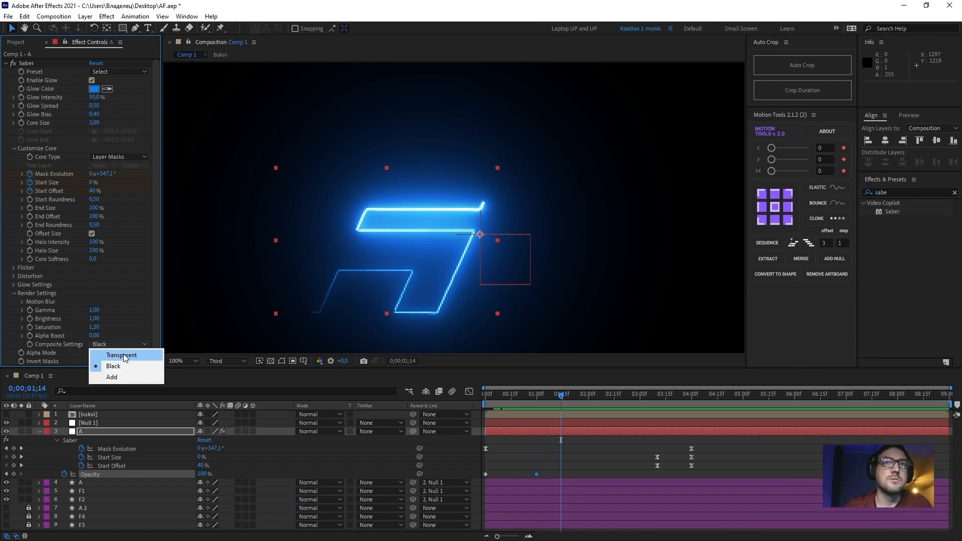
left_click(123, 356)
key("space")
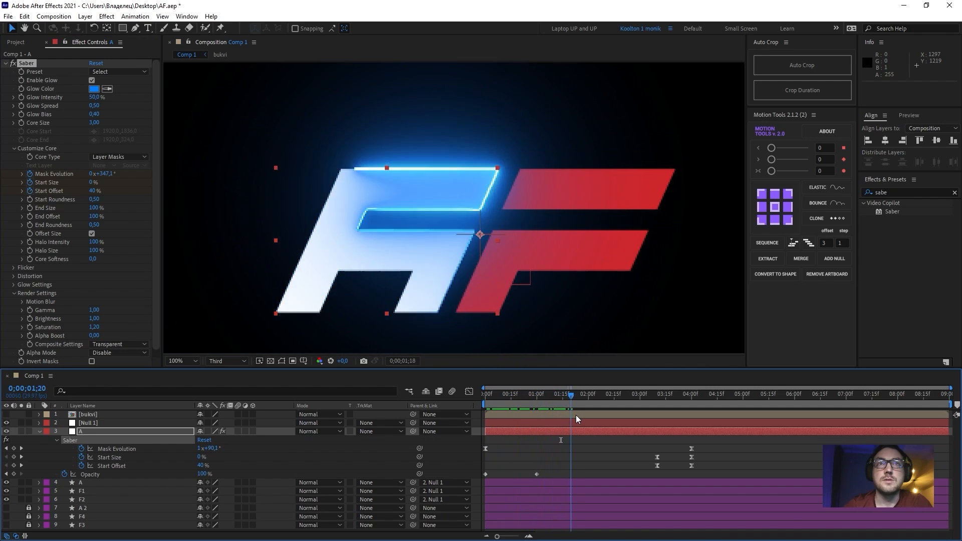
left_click_drag(595, 422, 571, 423)
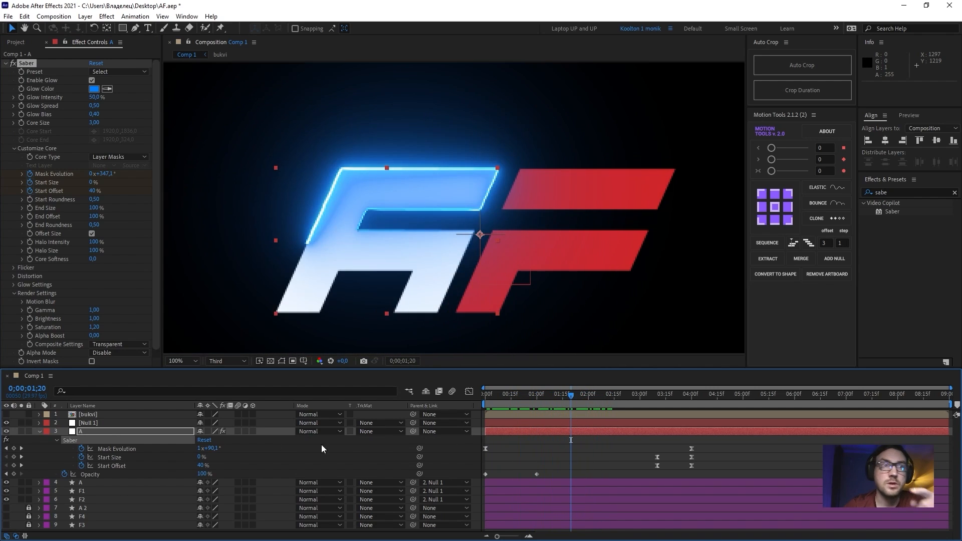
- Keyframe the glow layer's Opacity at 100% at 0;00;04;00 and 0% at 0;00;05;10, and preview the fade-out
left_click(90, 483)
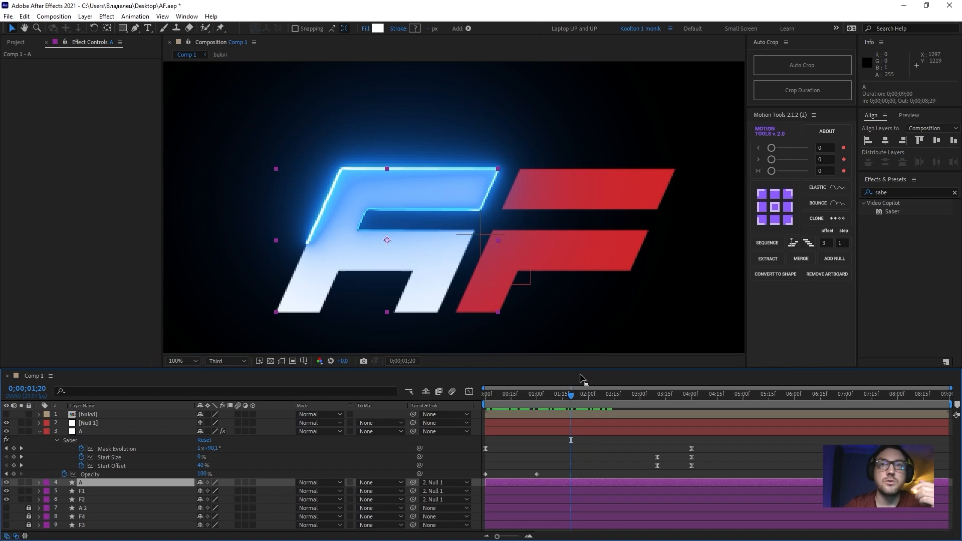
left_click_drag(506, 401, 694, 448)
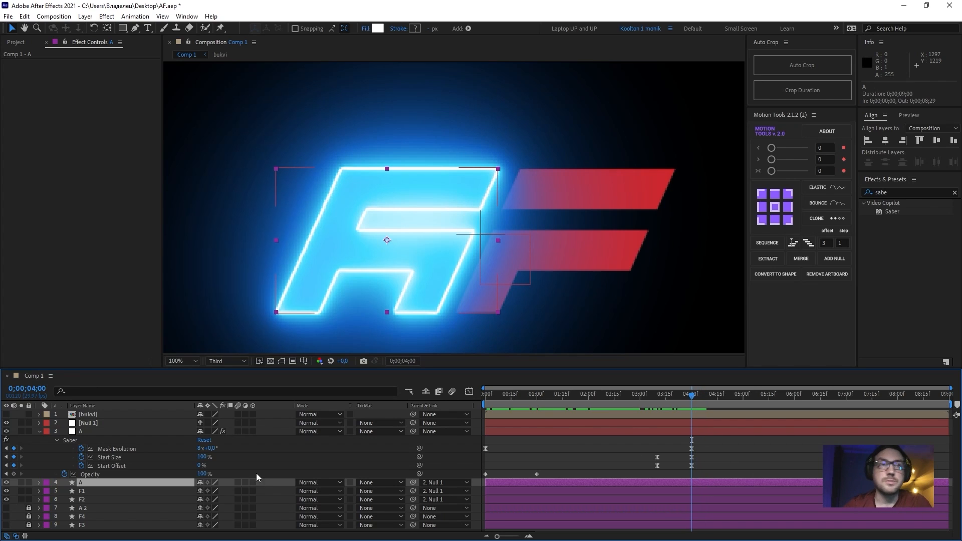
left_click(14, 475)
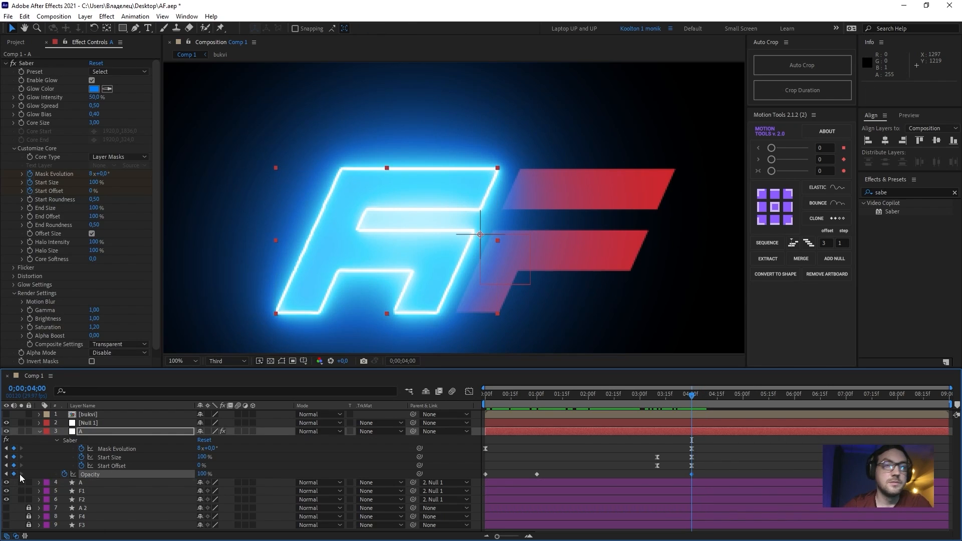
key("space")
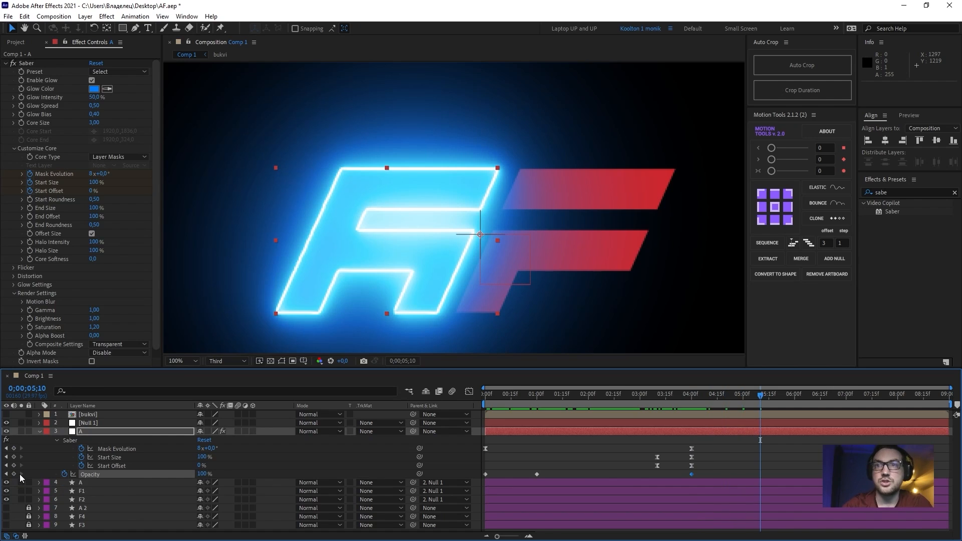
left_click(202, 474)
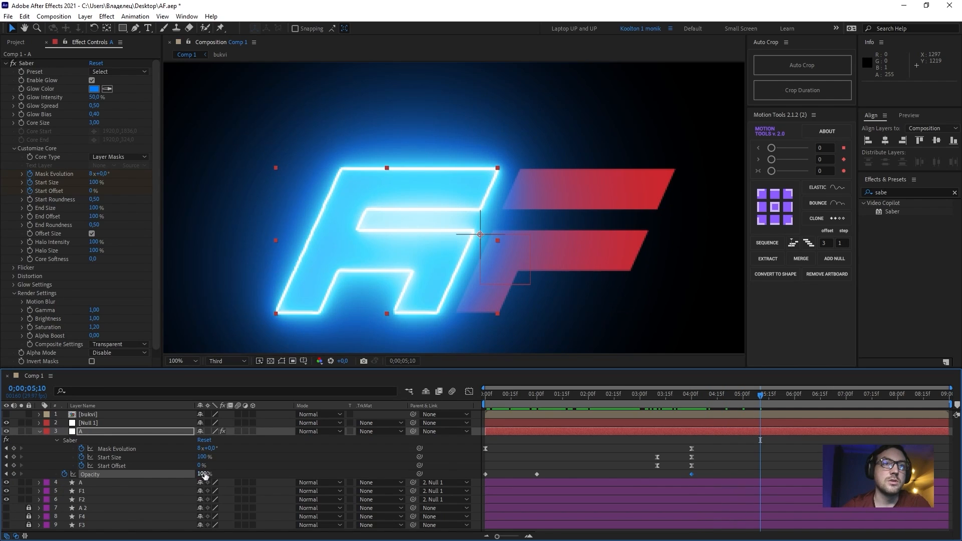
type("0")
key("Return")
left_click_drag(650, 405, 640, 405)
key("space")
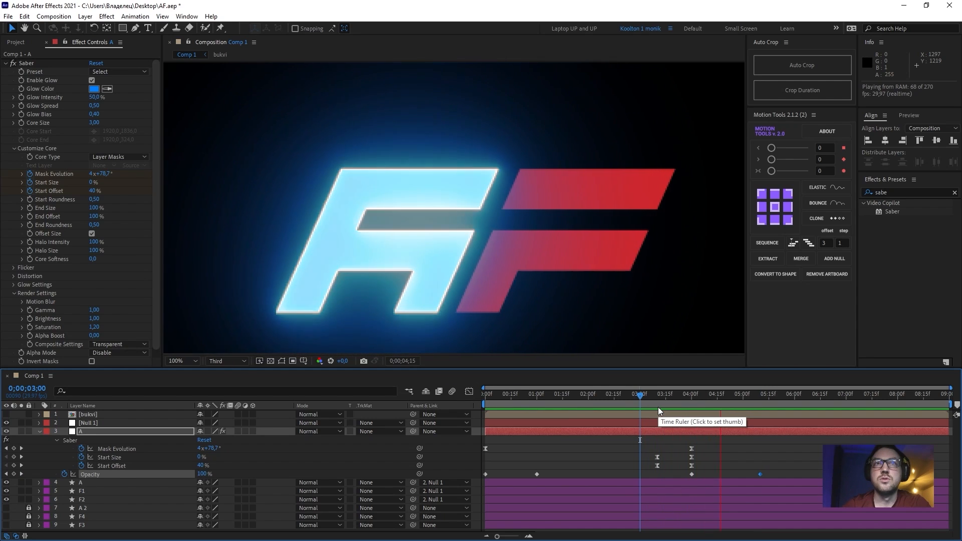
- Set the glow layer's blending mode to Add and preview the animation from the beginning
left_click_drag(647, 404, 685, 440)
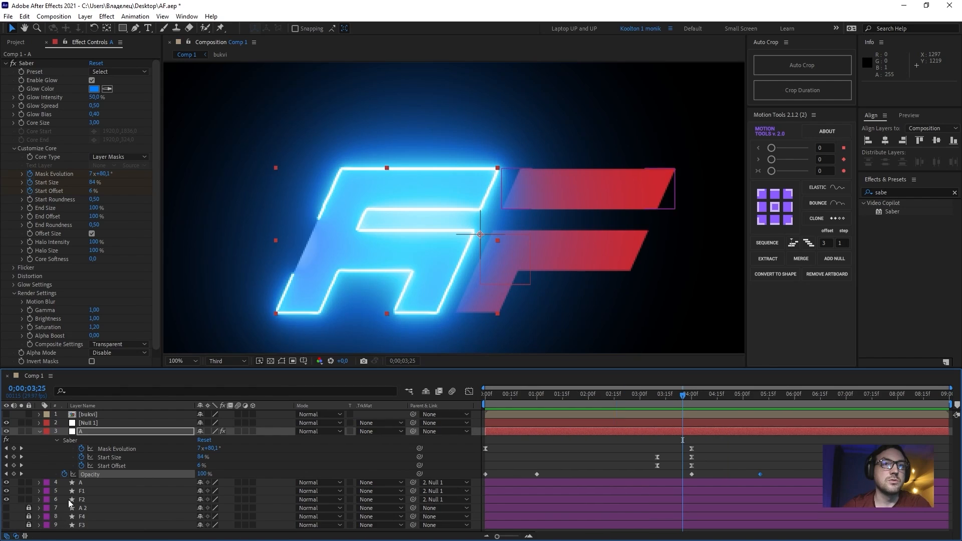
left_click(309, 432)
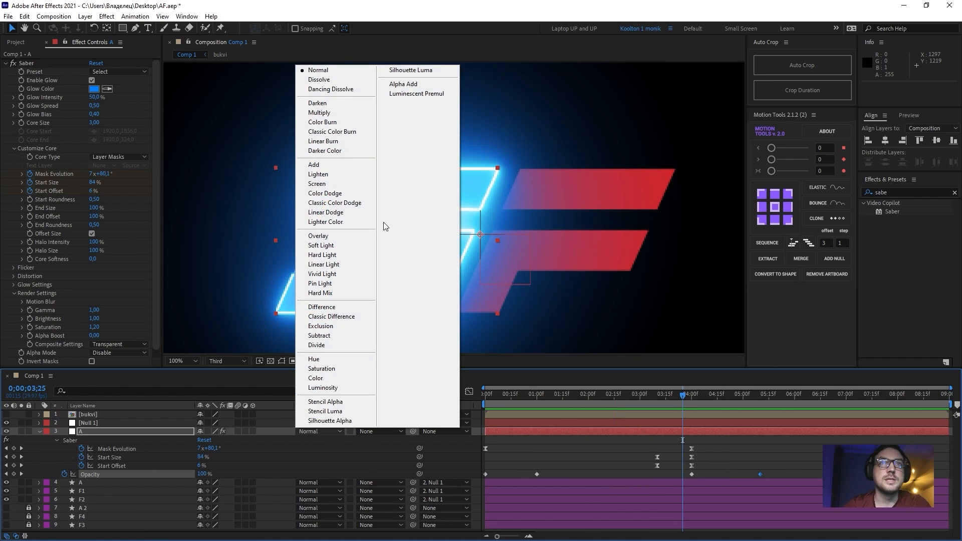
left_click(335, 166)
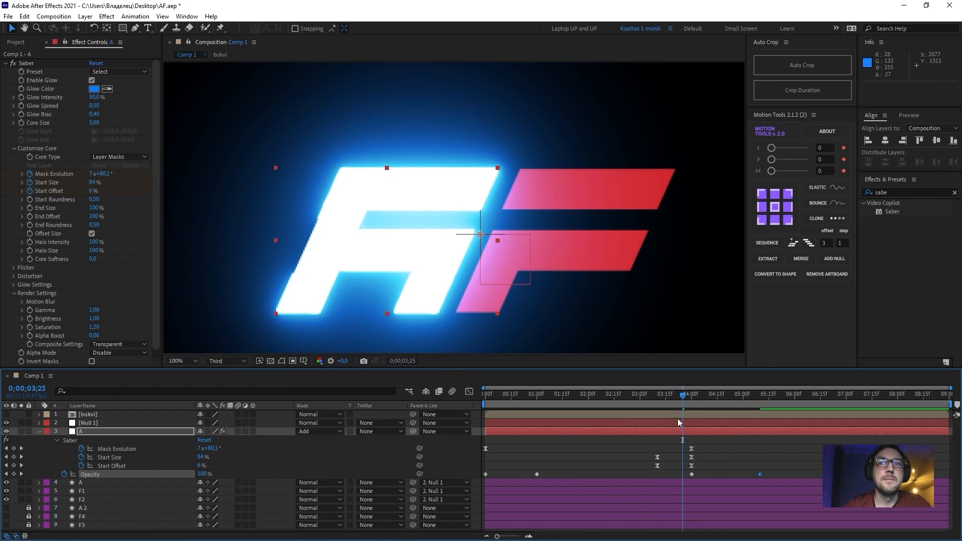
left_click_drag(670, 400, 659, 441)
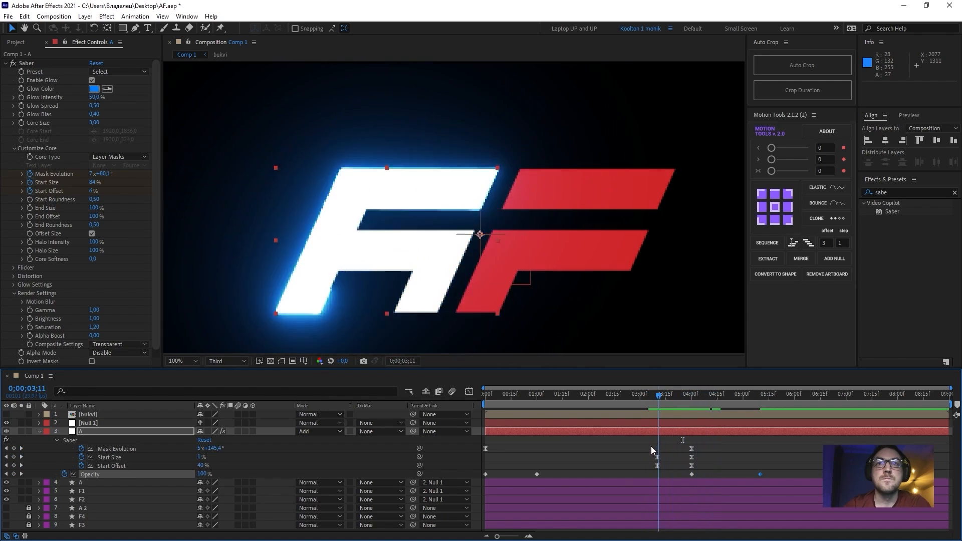
key("Home")
key("space")
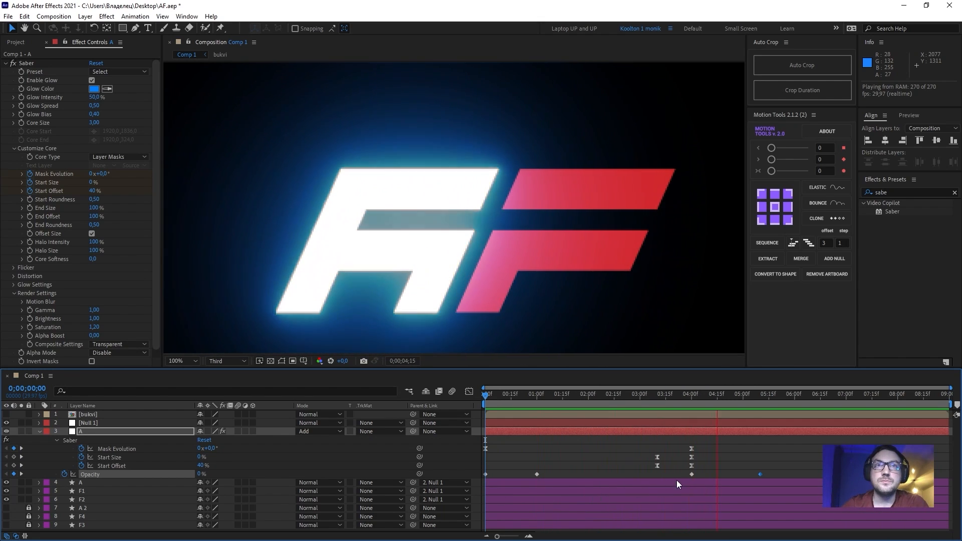
key("space")
- Shift the white letter A shape layer so that it starts at 0;00;04;00
left_click(681, 396)
key("k")
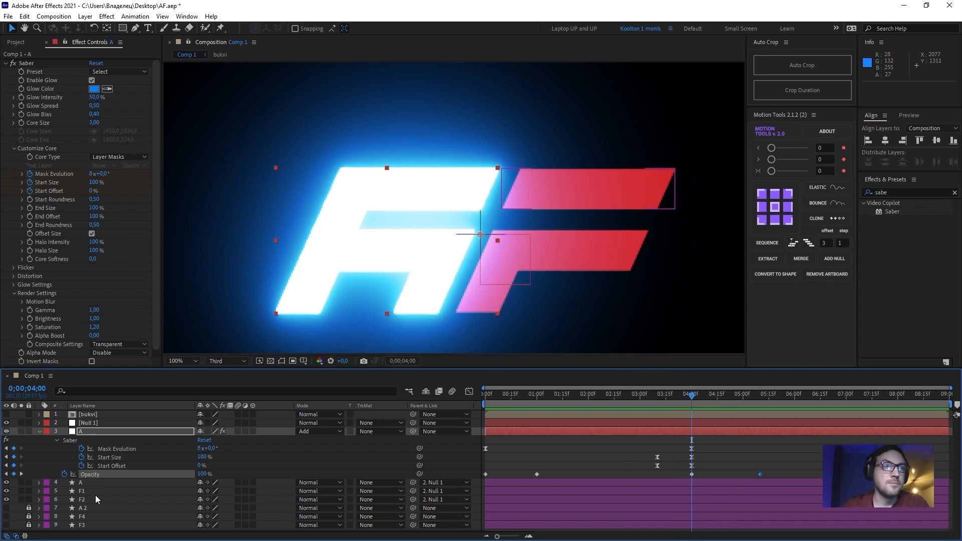
left_click(82, 483)
left_click_drag(493, 484, 559, 483)
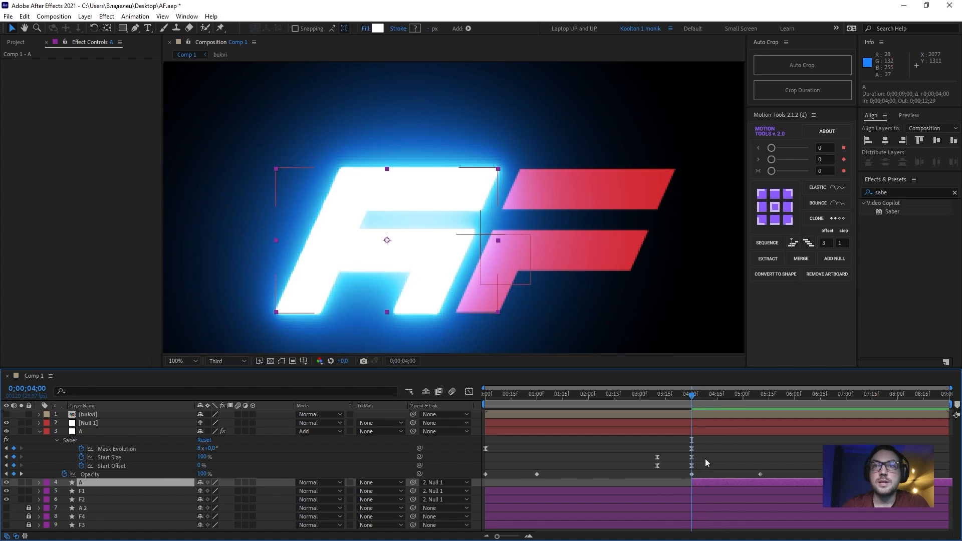
- Copy the glow layer's Opacity fade-out keyframes from 0;00;04;00 and 0;00;05;10 onto the white letter A shape layer
left_click_drag(688, 474, 775, 477)
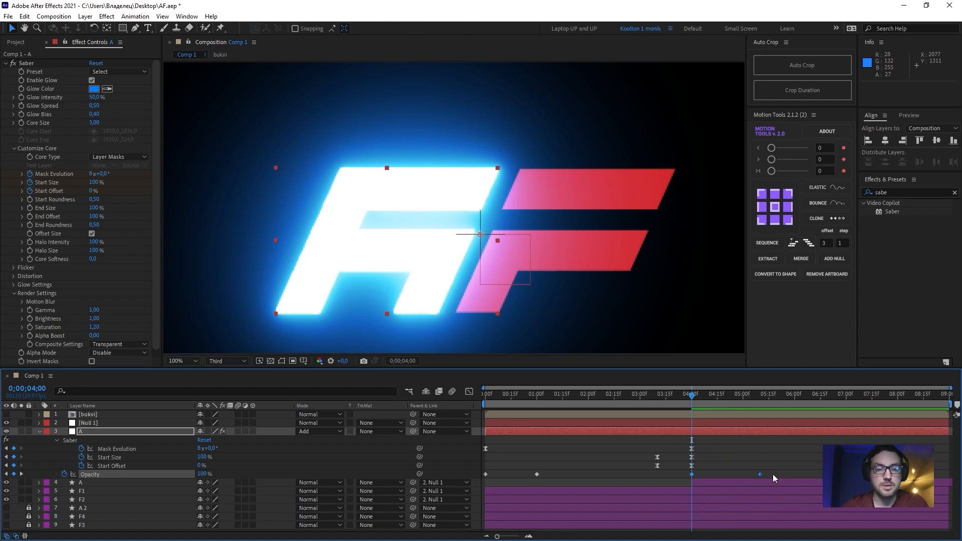
key("ctrl+c")
left_click(720, 483)
key("ctrl+v")
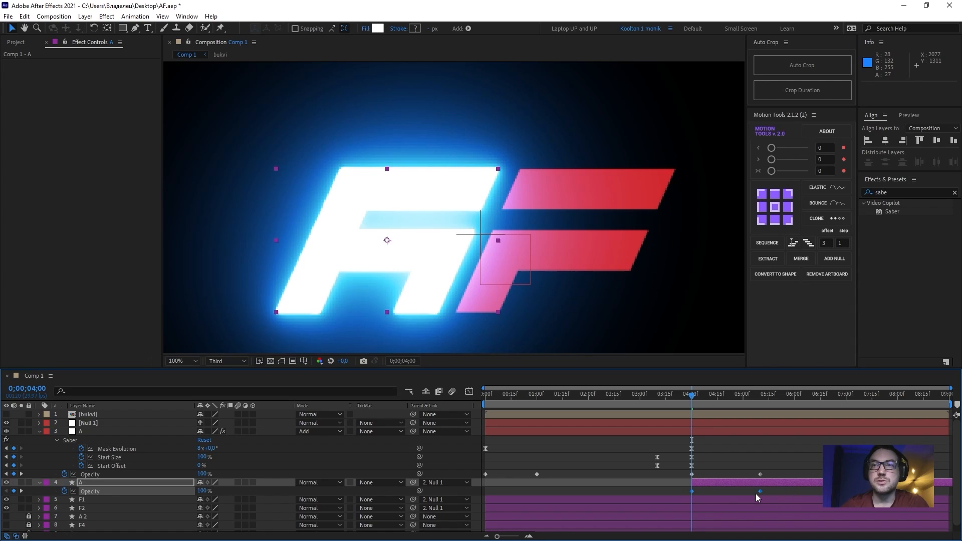
- Time-reverse the letter A shape layer's two Opacity keyframes so that it fades in from 0;00;04;00 to 0;00;05;10
left_click_drag(702, 489, 685, 498)
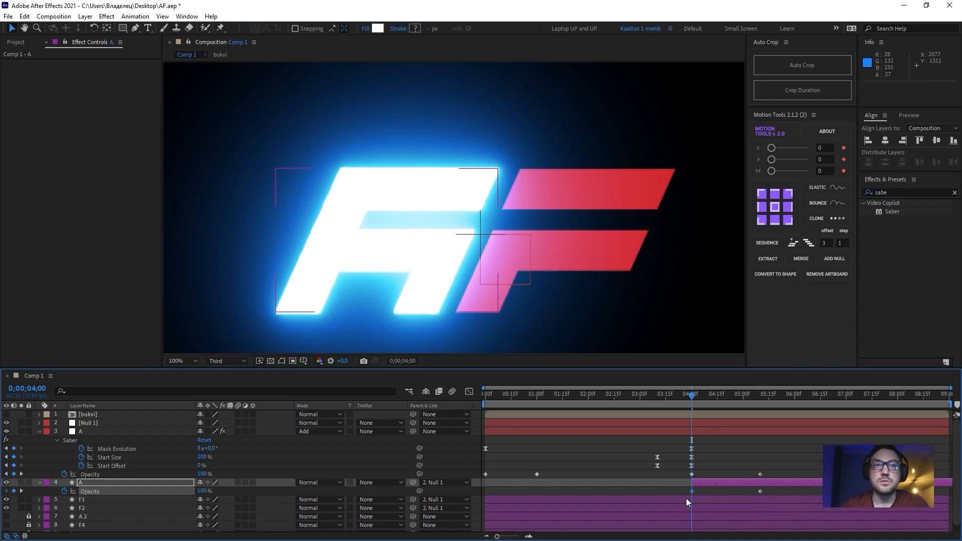
left_click_drag(756, 396, 760, 402)
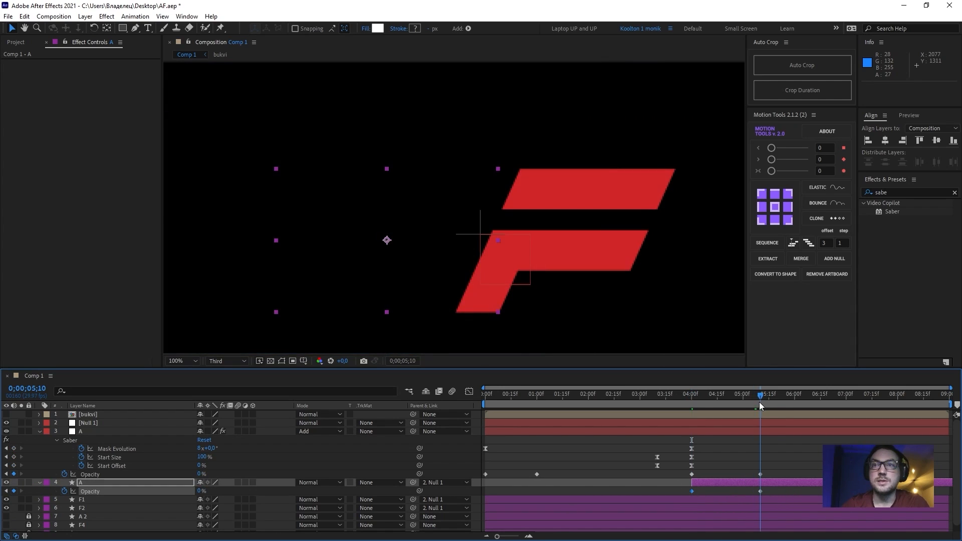
left_click_drag(768, 492, 659, 508)
right_click(690, 490)
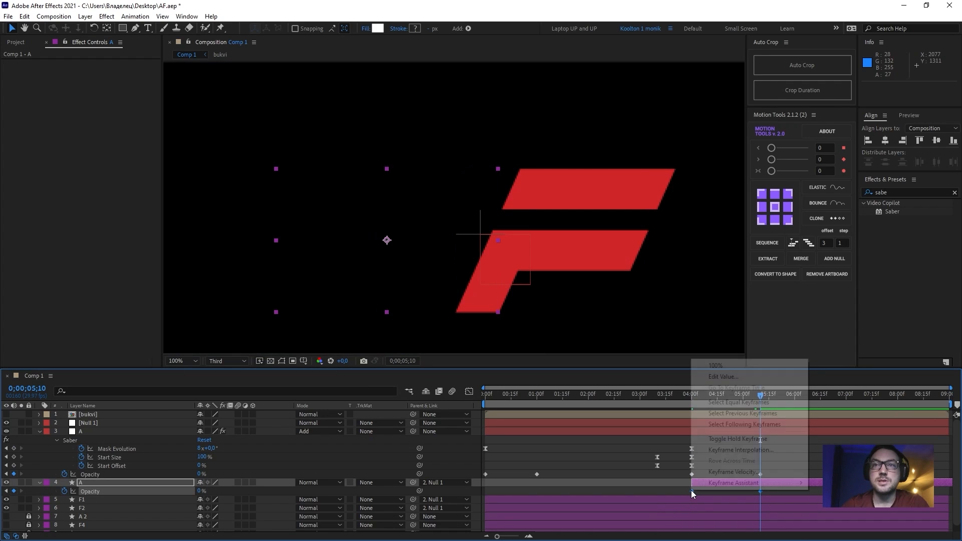
mouse_move(721, 486)
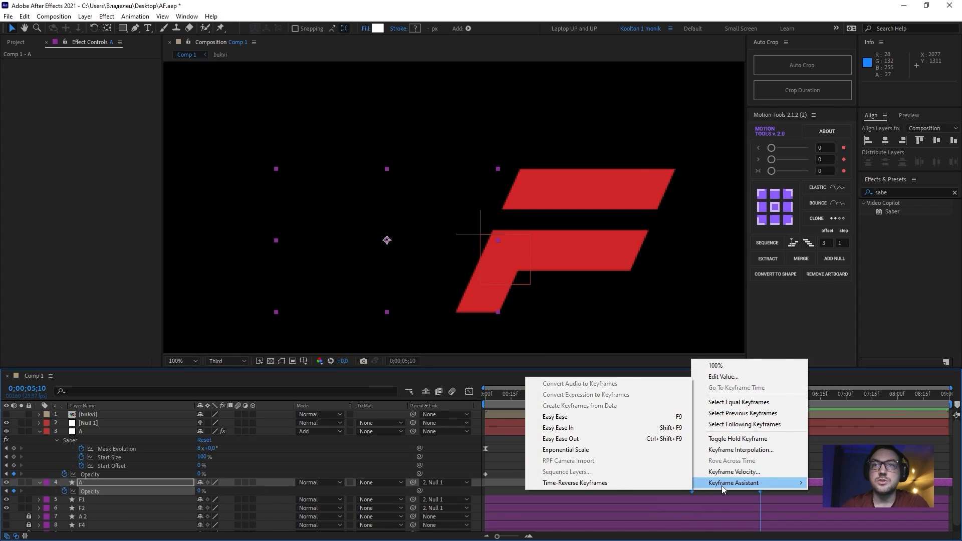
left_click(621, 484)
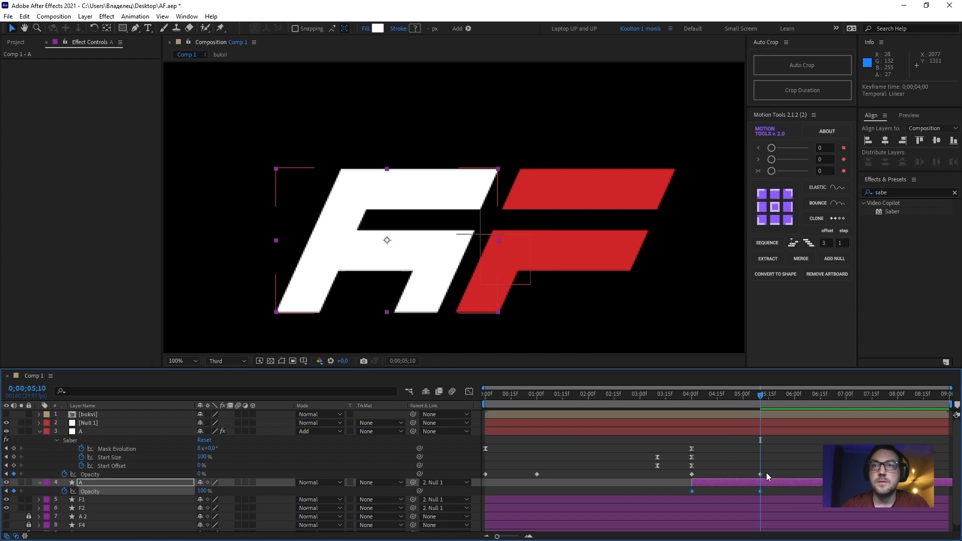
- Preview the crossfade from the glow to the solid white letter A
left_click_drag(766, 474, 688, 478)
mouse_move(689, 399)
left_mouse_down()
mouse_move(735, 420)
mouse_move(669, 456)
left_mouse_up()
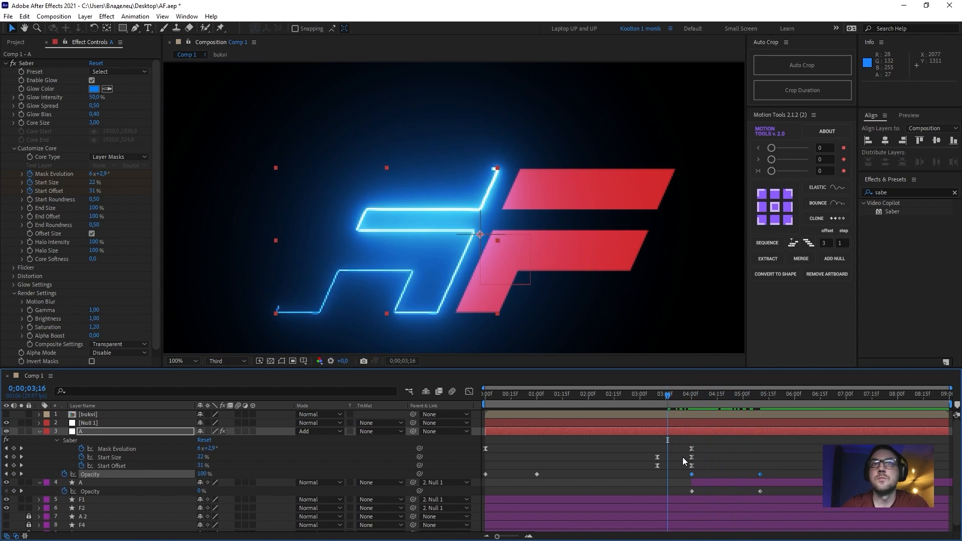
key("space")
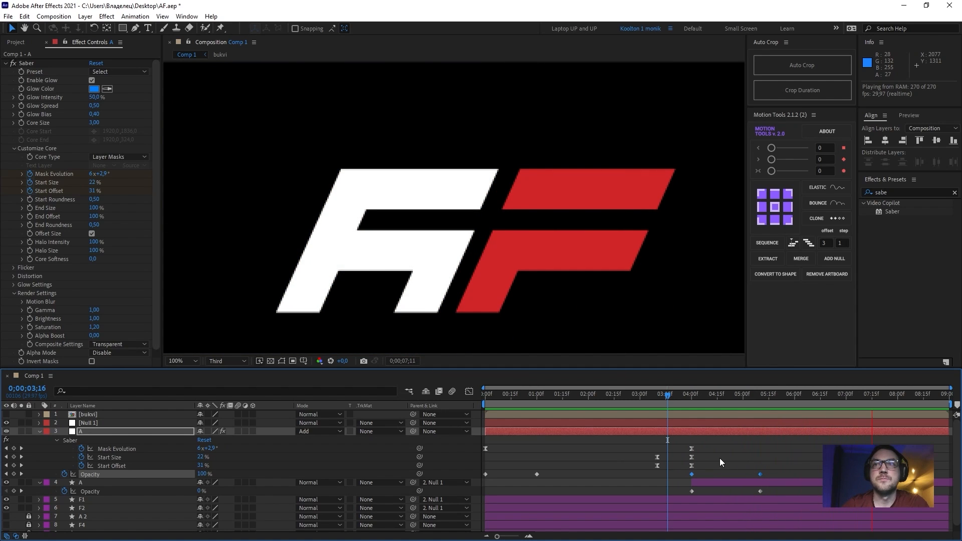
left_click(620, 404)
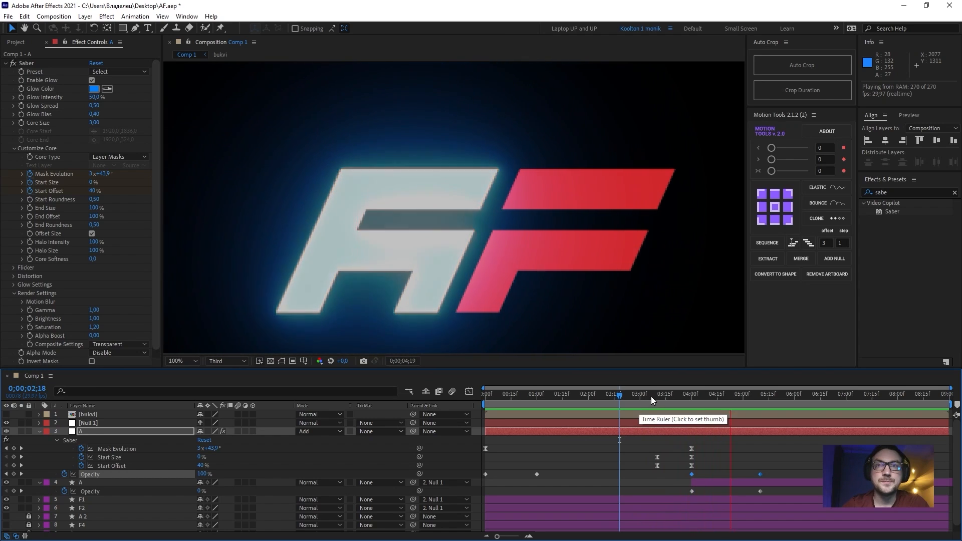
left_click(648, 396)
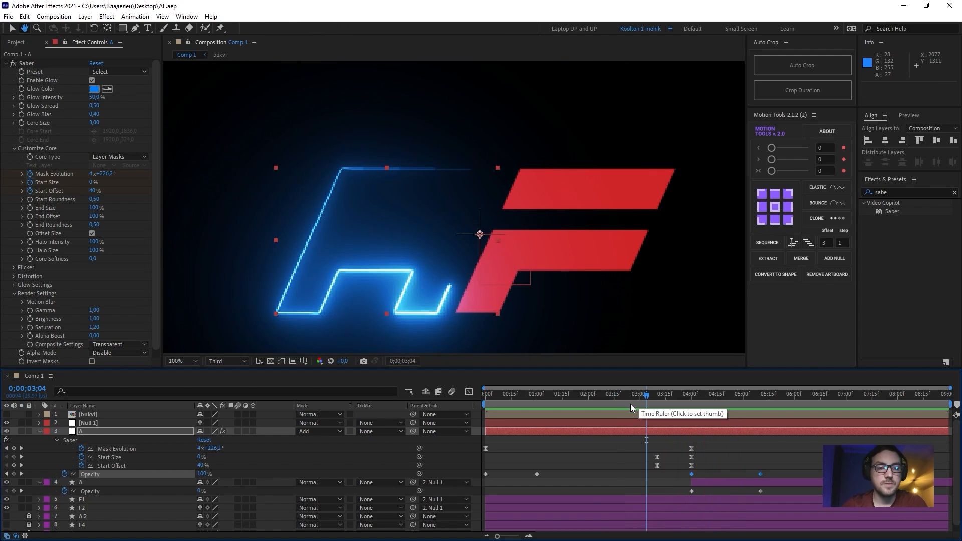
- Save the project as a new version named AF_02 on the desktop
key("ctrl+shift+s")
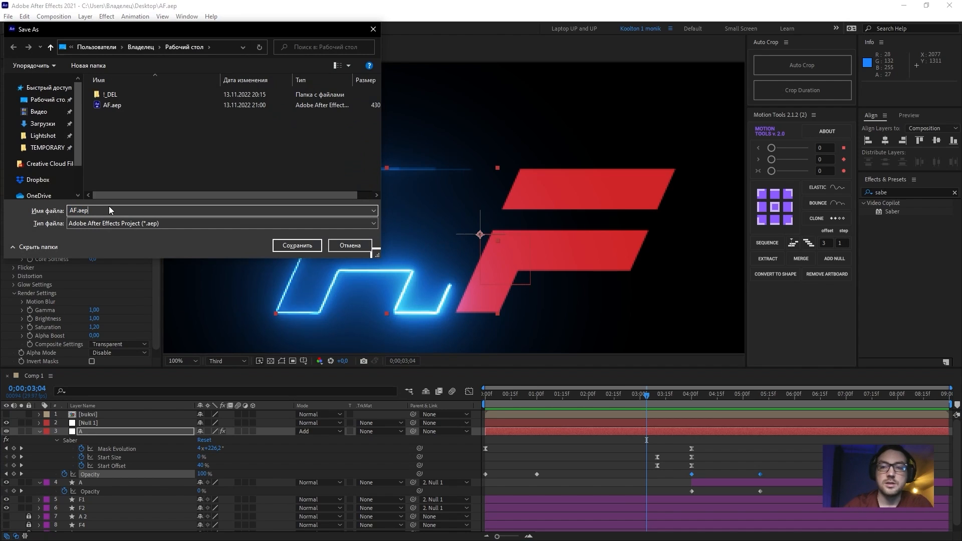
key("BackSpace")
key("BackSpace")
type("_02")
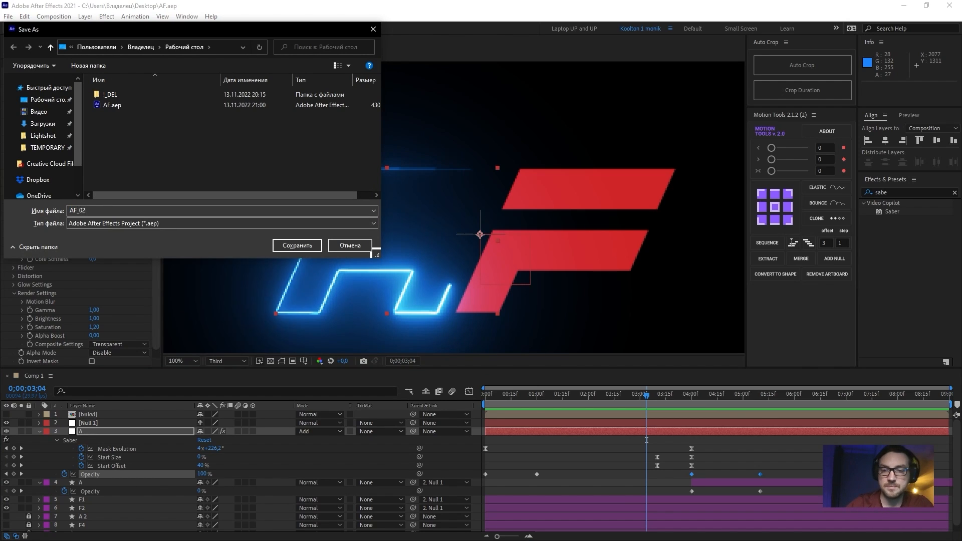
key("Return")
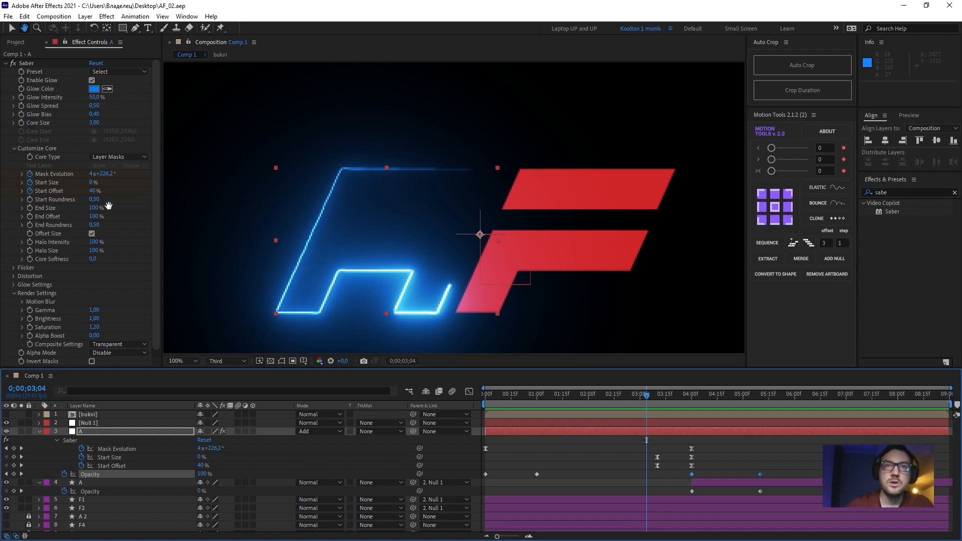
- Collapse the expanded A layers and shift shape layers F1 and F2 so that they start at 0;00;04;00
left_click(39, 432)
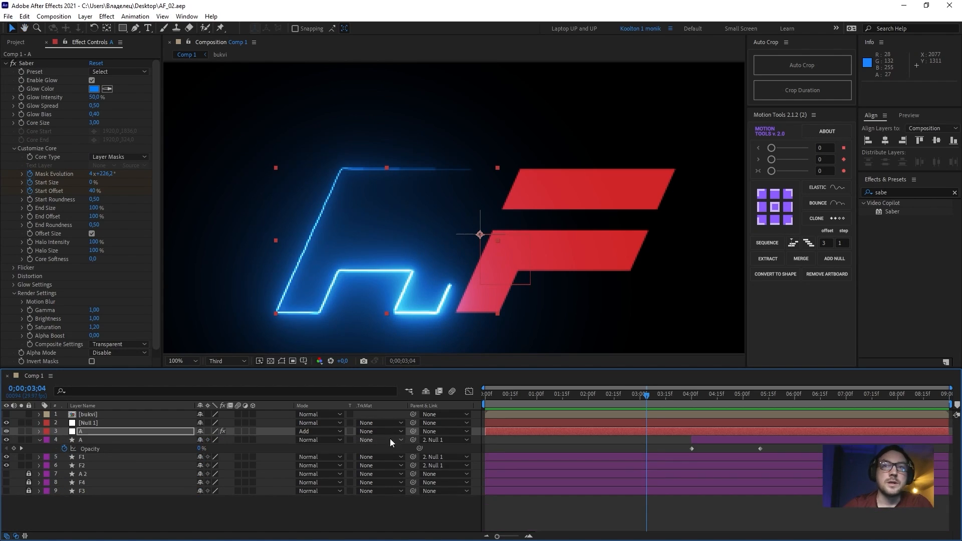
left_click(39, 440)
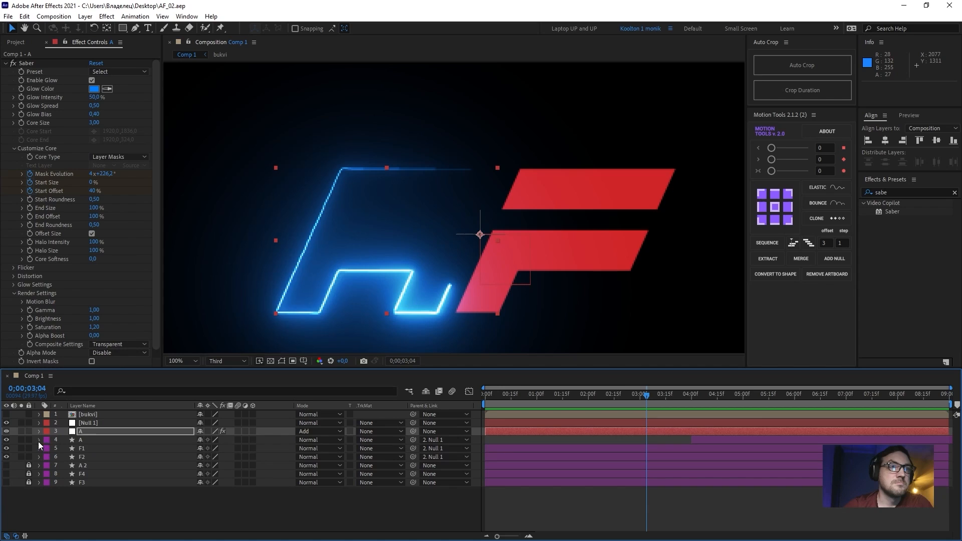
left_click(85, 449)
left_click(82, 457, "shift")
left_click(690, 405)
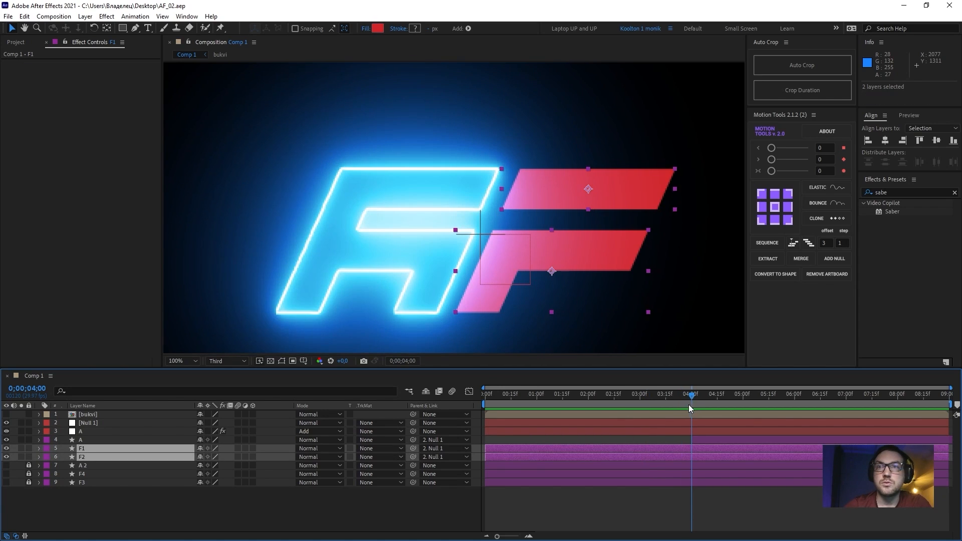
left_click_drag(496, 448, 696, 448)
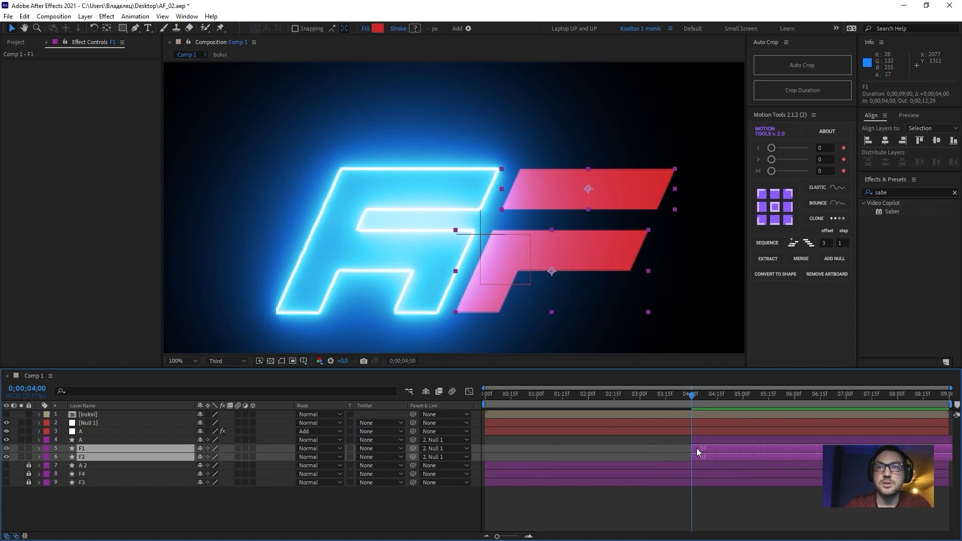
- Copy the letter A shape layer's fade-in Opacity keyframes to shape layers F1 and F2 at 0;00;04;00
left_click(703, 441)
key("t")
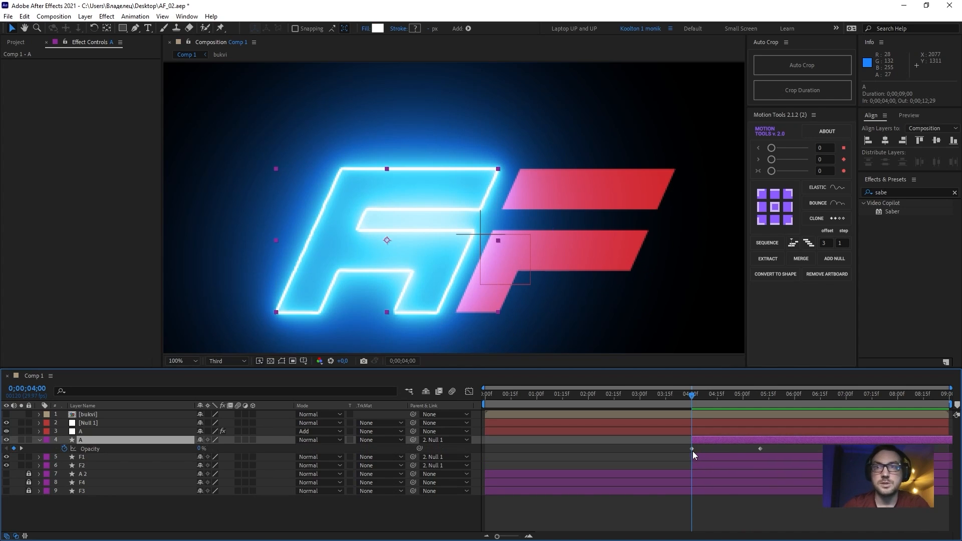
left_click_drag(733, 452, 771, 452)
key("ctrl+c")
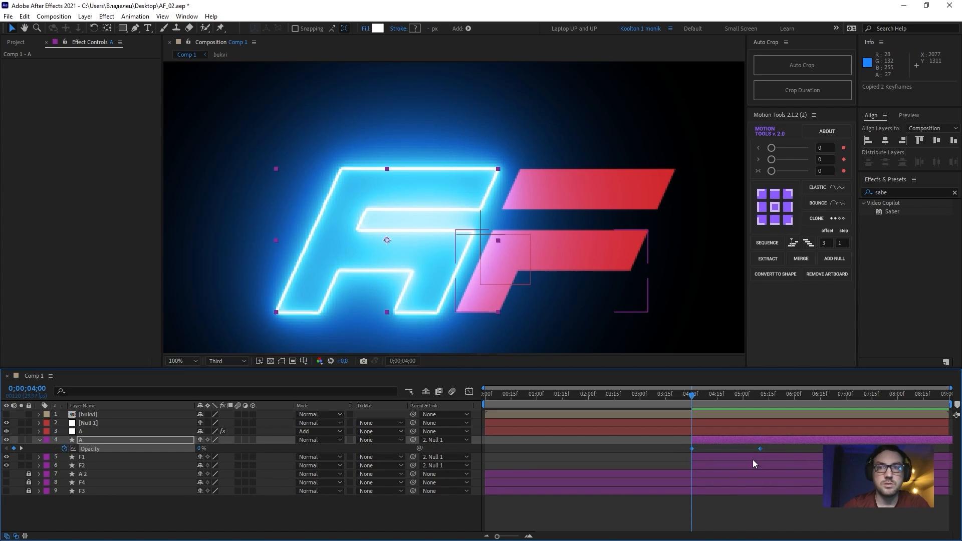
left_click(714, 460)
key("ctrl+v")
left_click(709, 469)
key("ctrl+v")
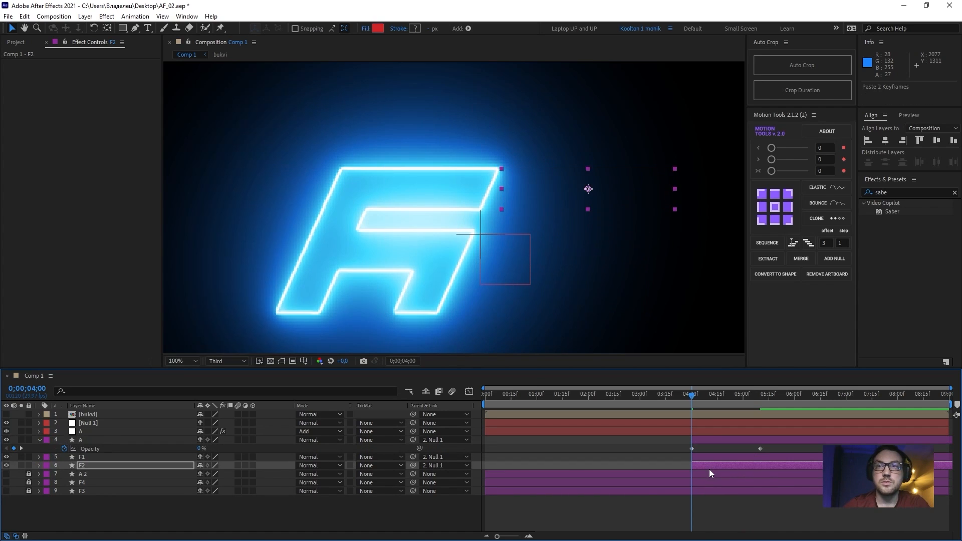
key("t")
left_click(710, 458)
key("t")
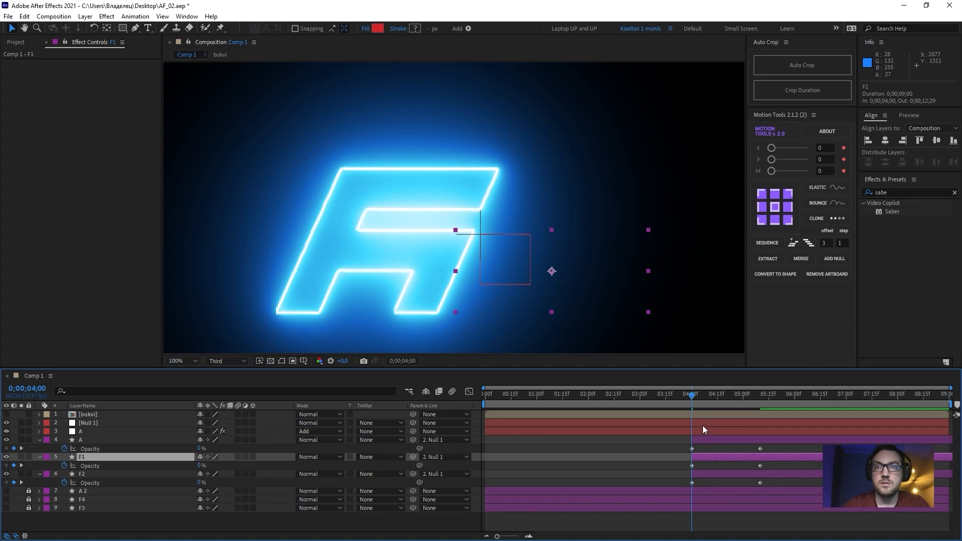
left_click_drag(693, 401, 692, 428)
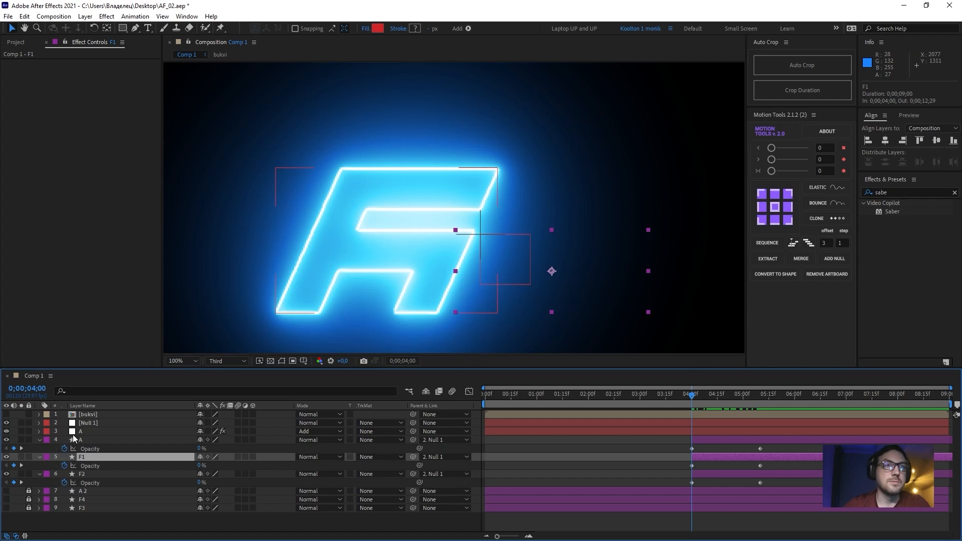
- Collapse the Opacity properties of shape layers A, F1 and F2
left_click(40, 440)
left_click(39, 448)
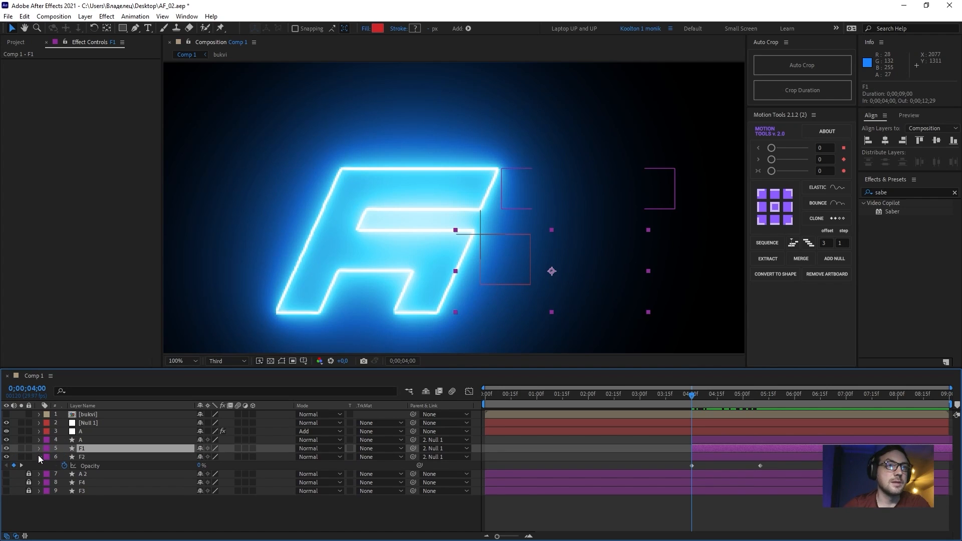
left_click(40, 457)
left_click(82, 457)
left_click(82, 448)
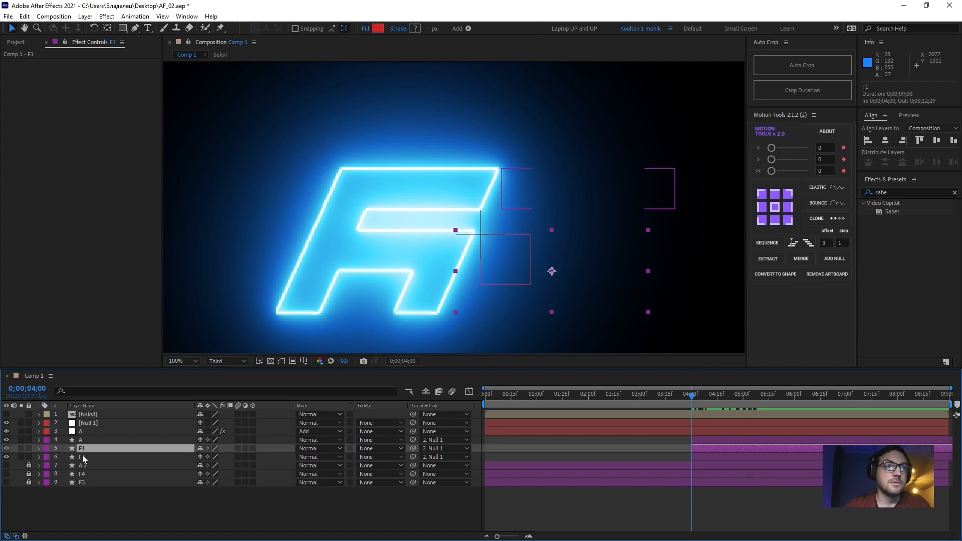
left_click(83, 455)
left_click(83, 447)
left_click(81, 455)
- Place a duplicate of the A glow layer directly above the F1 shape layer and rename it F1
left_click(82, 432)
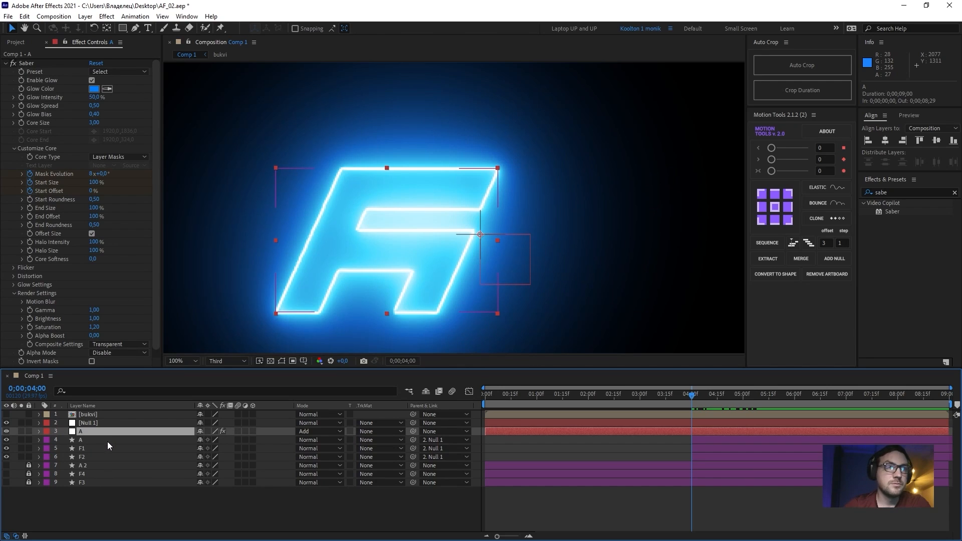
key("ctrl+d")
left_click_drag(86, 435, 99, 452)
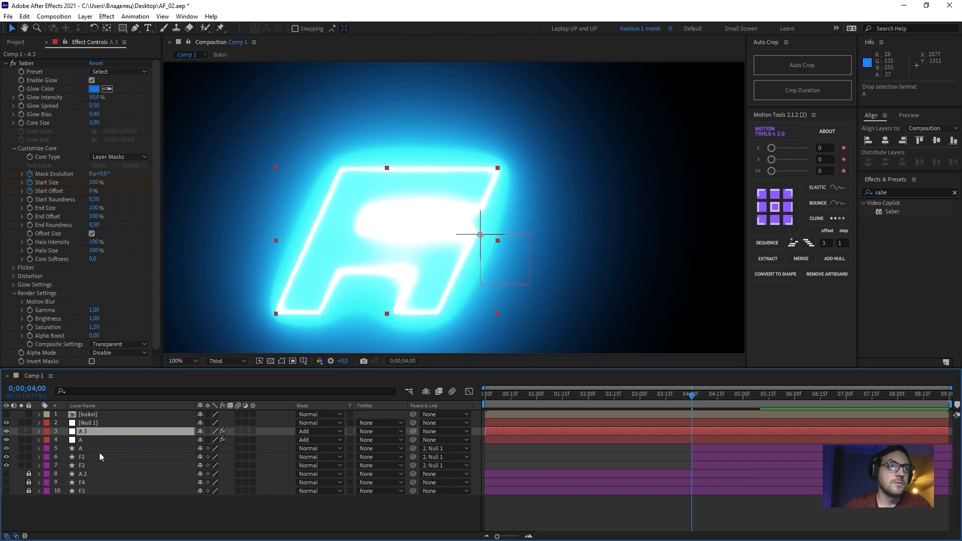
left_click(85, 458)
left_click(85, 449)
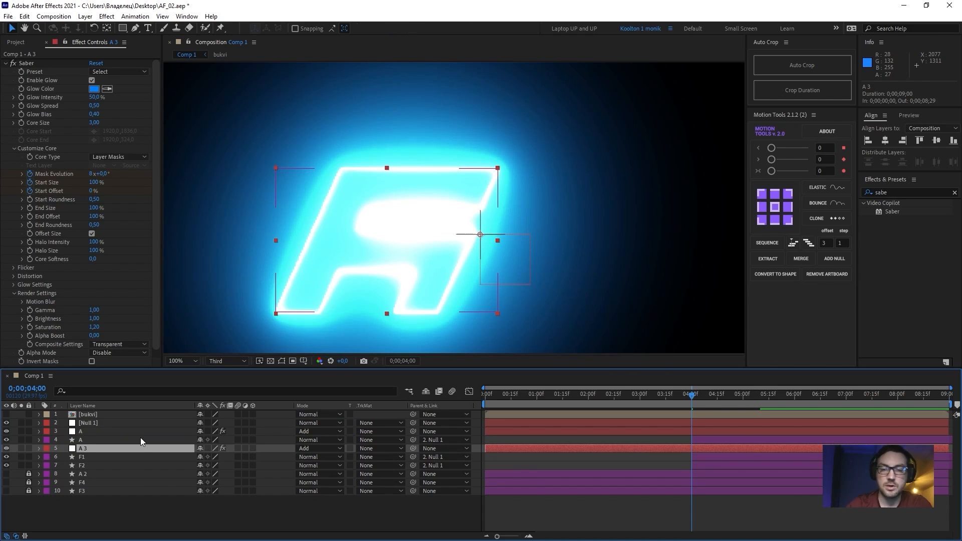
key("Return")
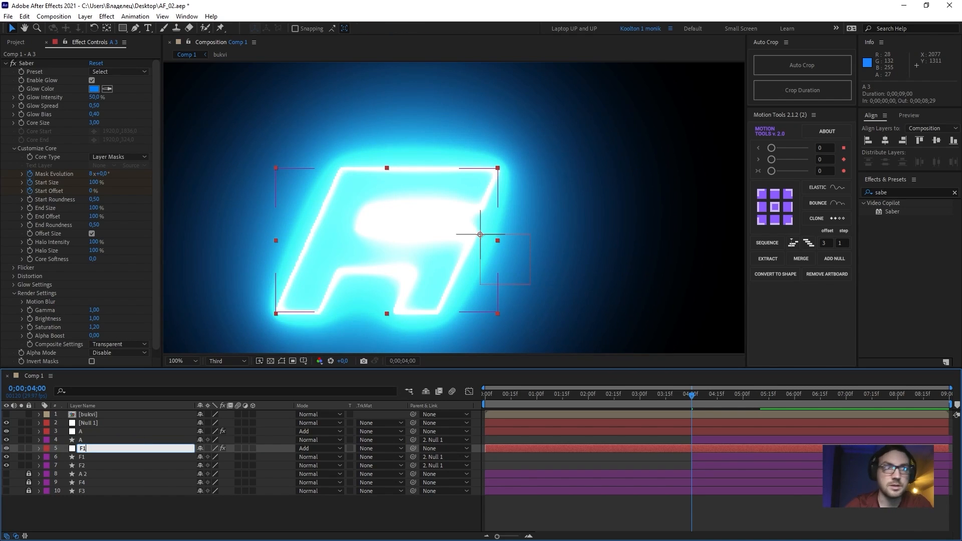
key("Return")
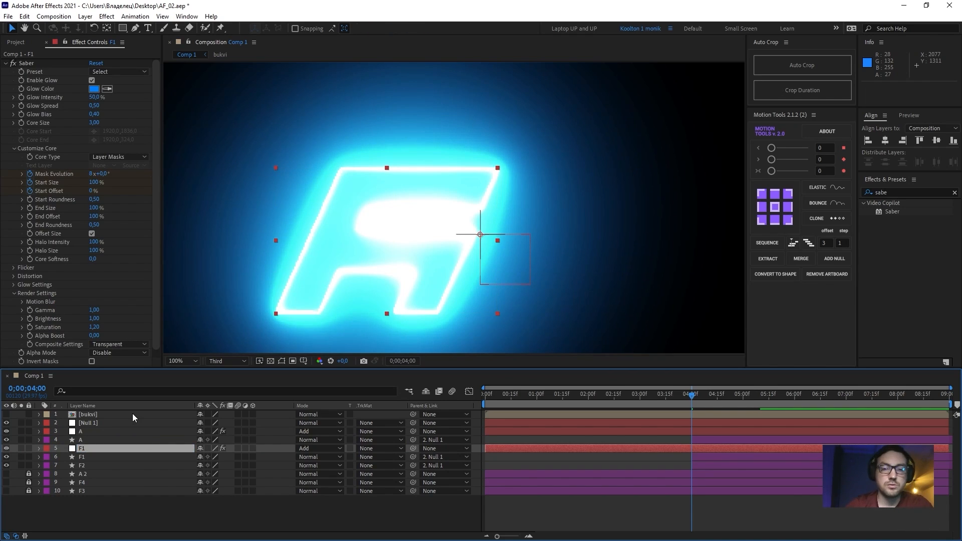
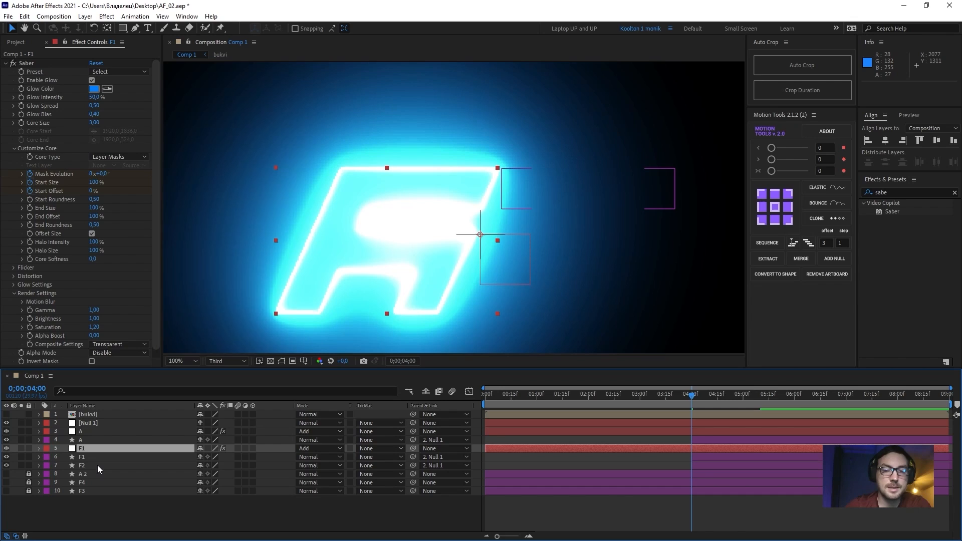
- Delete the copied letter A mask from the F1 glow layer
key("m")
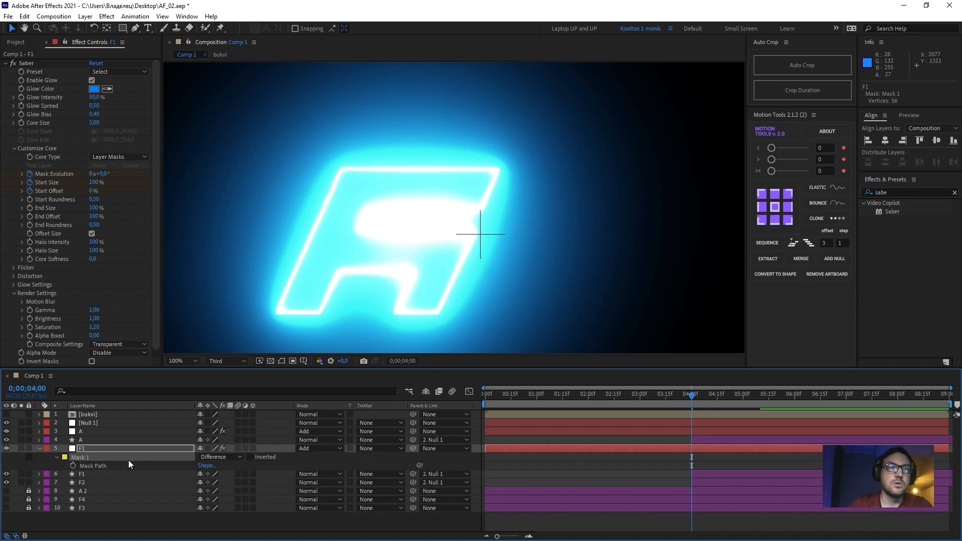
left_click(283, 360)
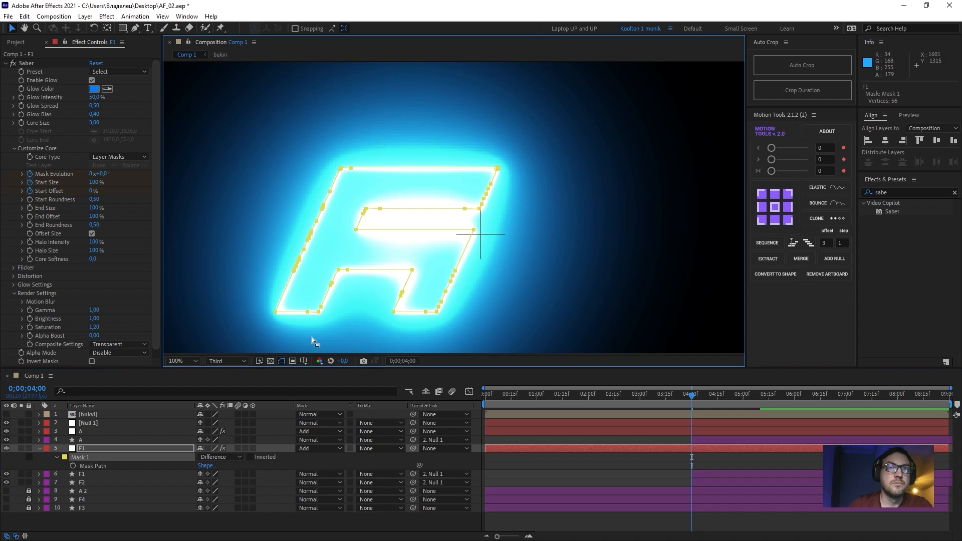
left_click_drag(499, 291, 401, 288)
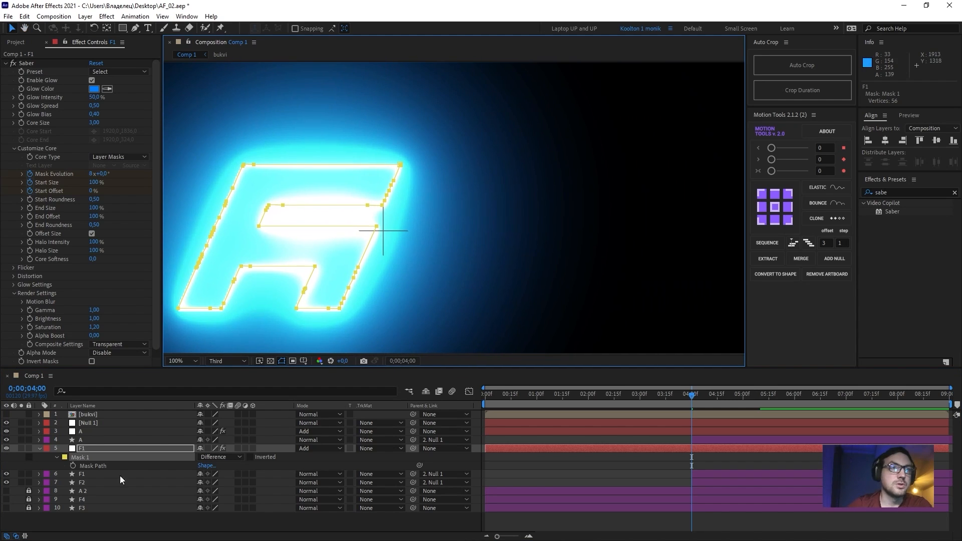
left_click(106, 482)
left_click(83, 457)
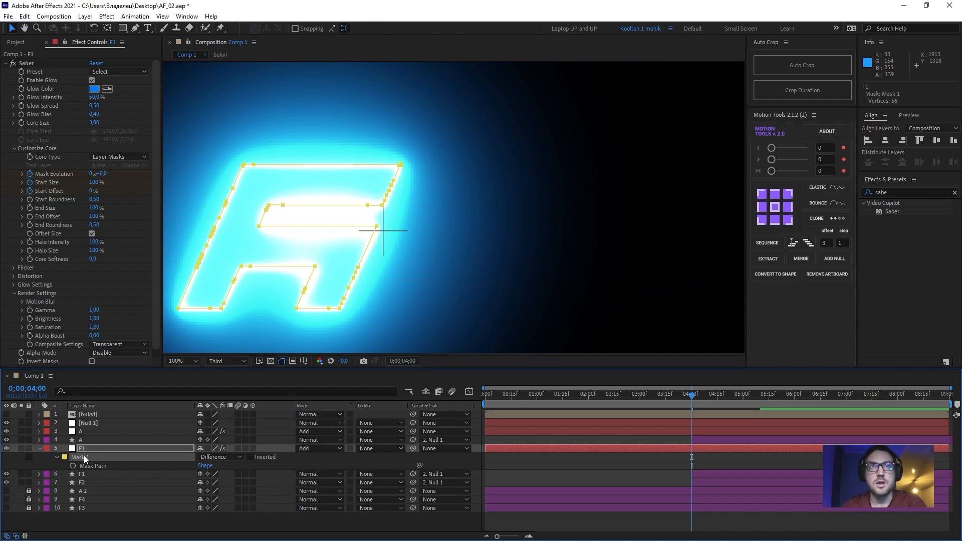
key("Delete")
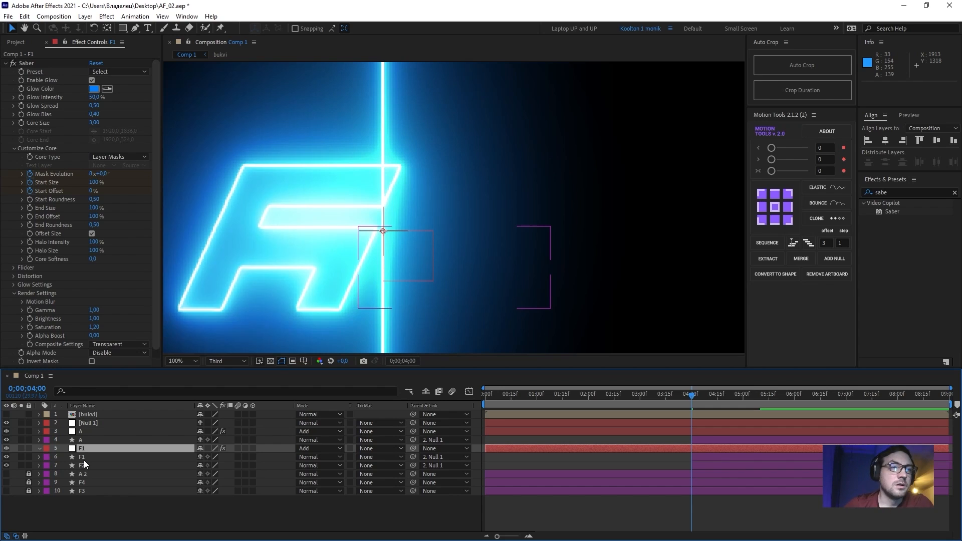
- Auto-trace the F1 shape layer's alpha channel at the current frame, 0;00;04;00, into a new layer
left_click(83, 460)
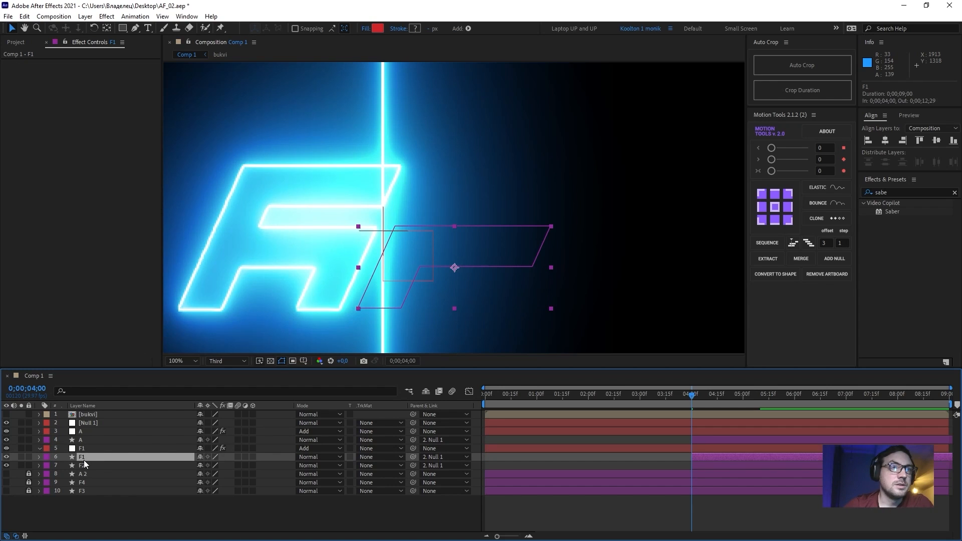
left_click(85, 16)
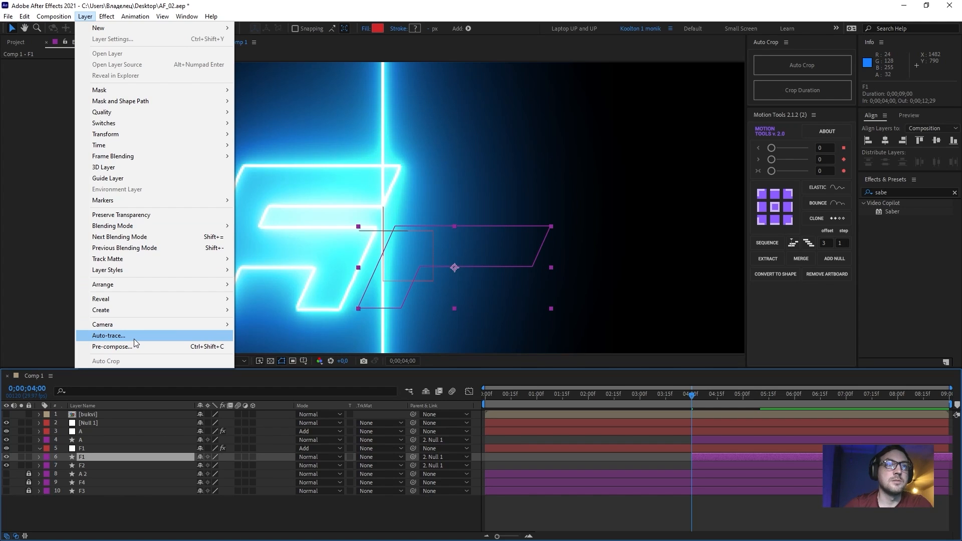
left_click(134, 337)
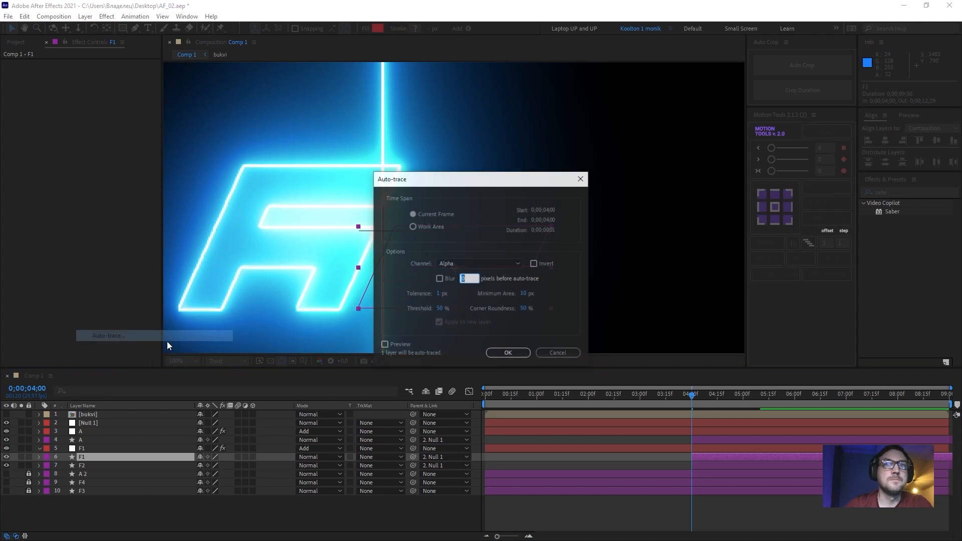
left_click(507, 351)
- Copy Mask 1 from the Auto-traced F1 layer onto the F1 glow layer and delete the auto-traced layer
left_click(99, 432)
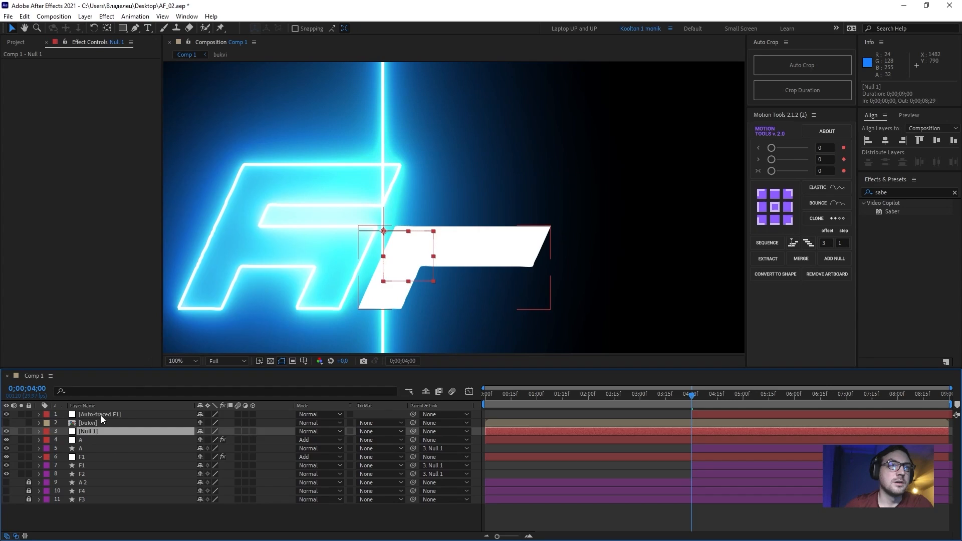
left_click(101, 417)
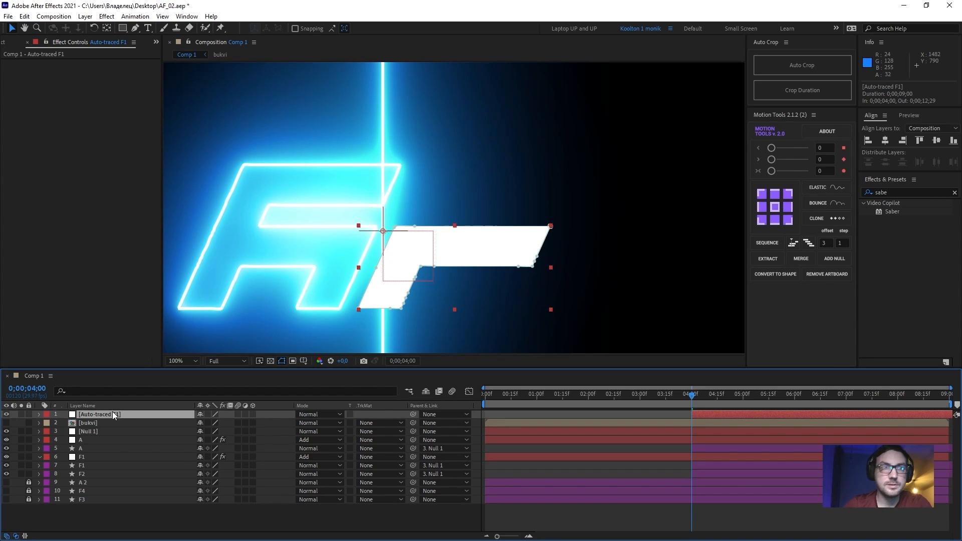
key("m")
left_click(83, 423)
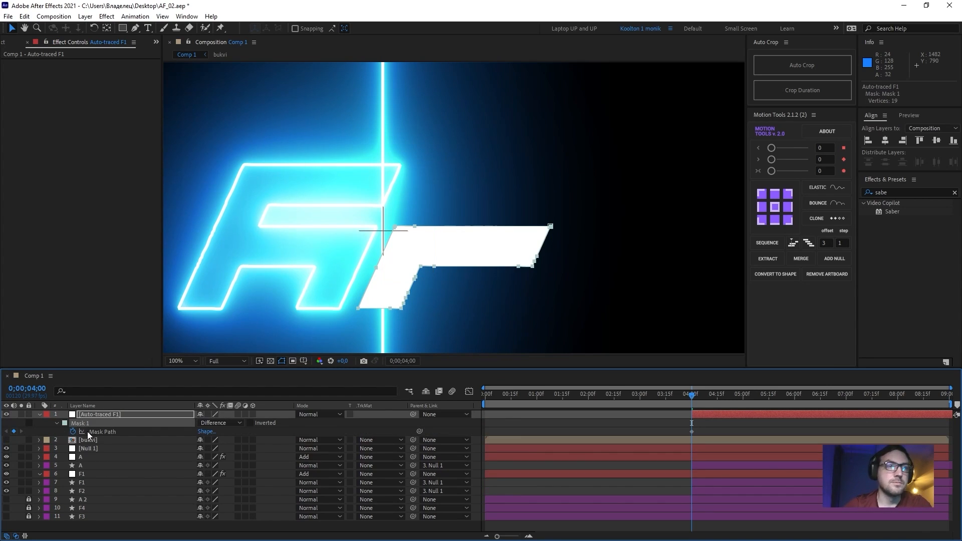
left_click(83, 475)
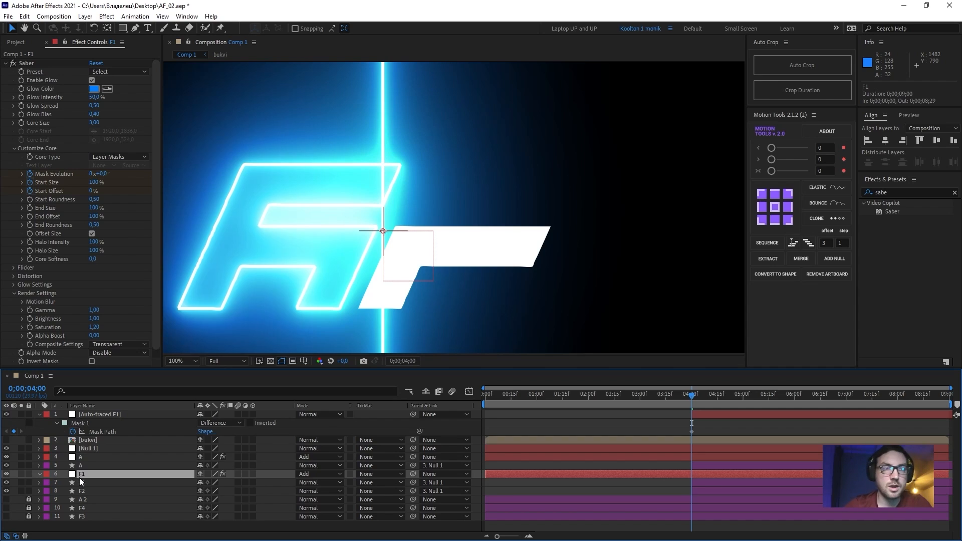
key("ctrl+v")
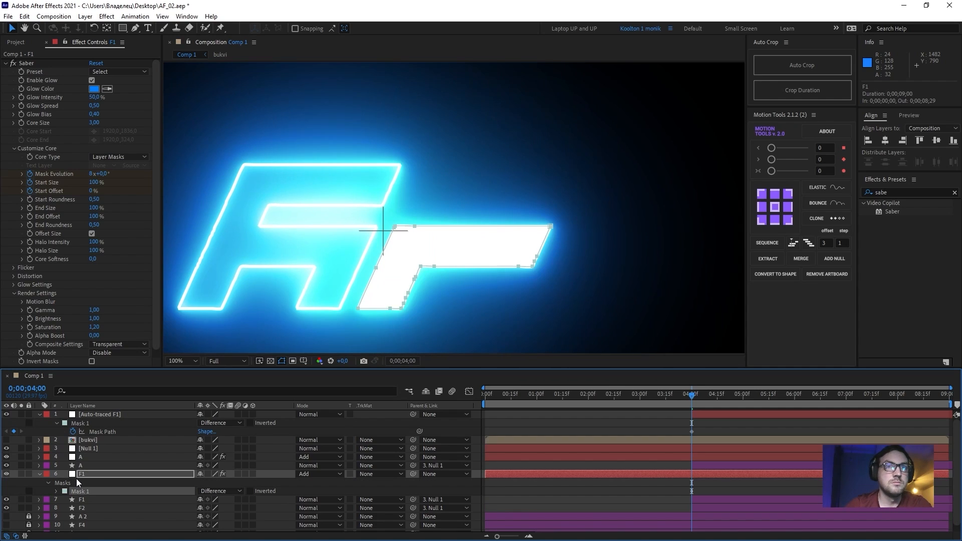
left_click(91, 414)
key("Delete")
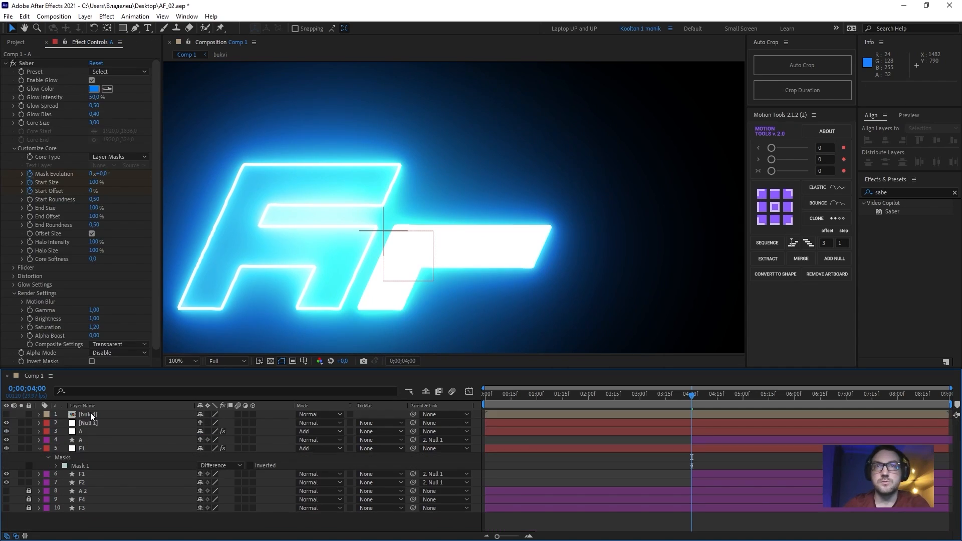
- Preview the F1 glow from 0;00;03;20, return to 0;00;04;00 and collapse the F1 glow layer
left_click_drag(641, 405, 560, 409)
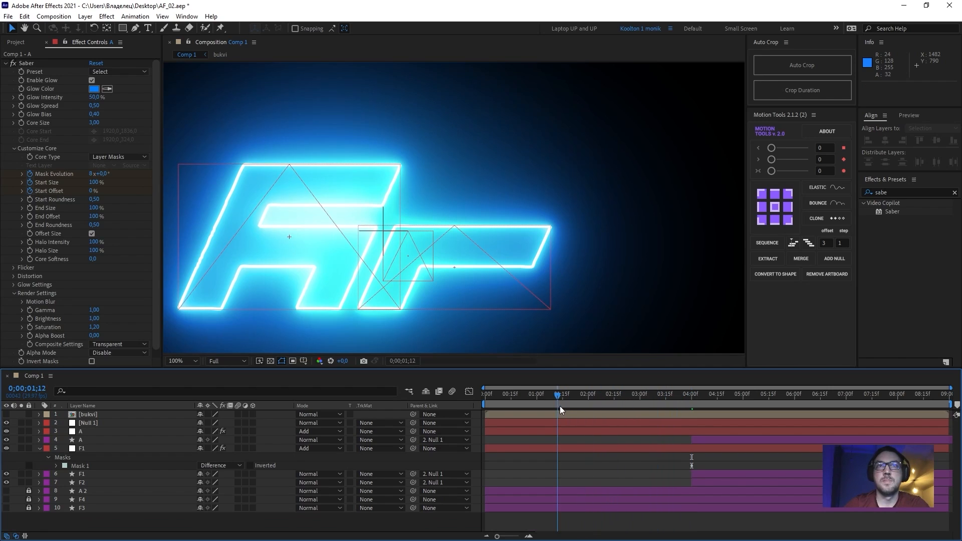
left_click_drag(651, 411, 674, 419)
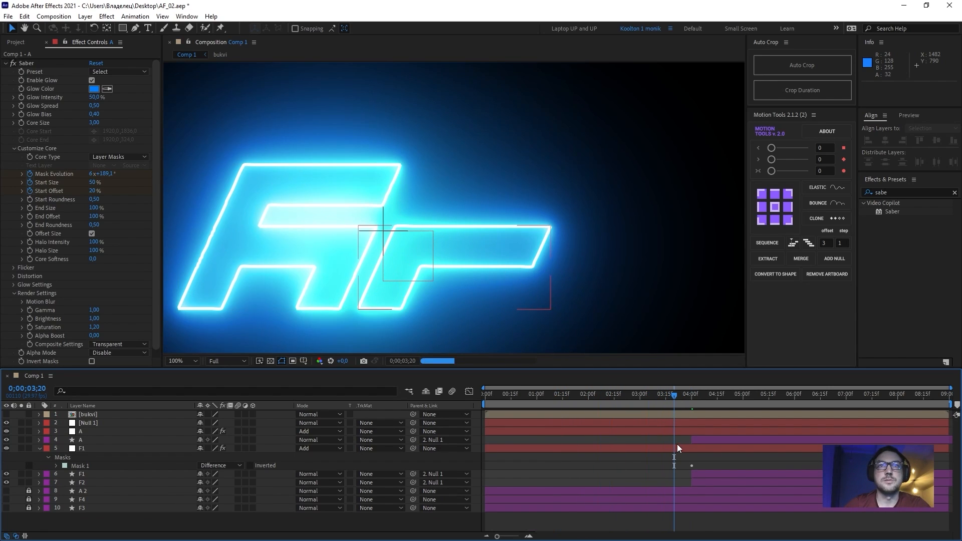
key("space")
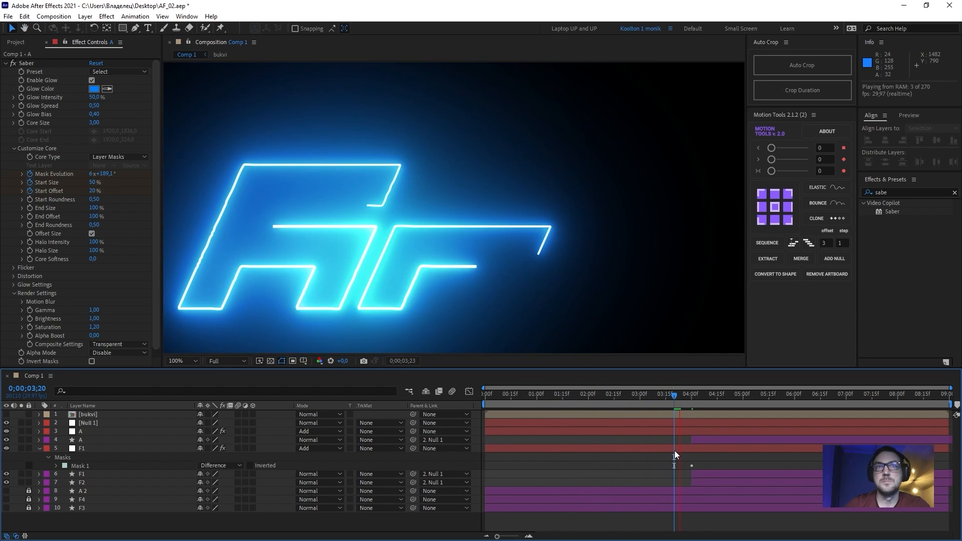
left_click(693, 401)
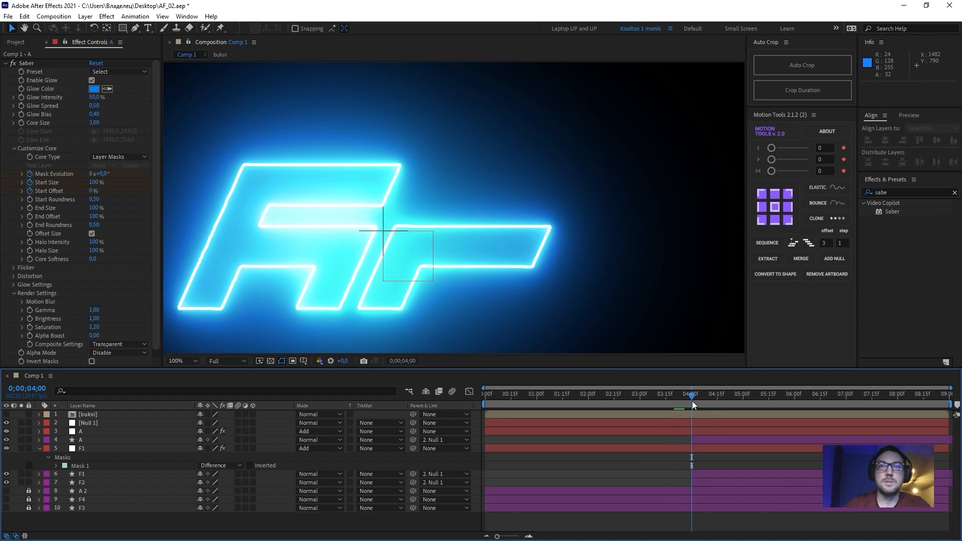
left_click(39, 448)
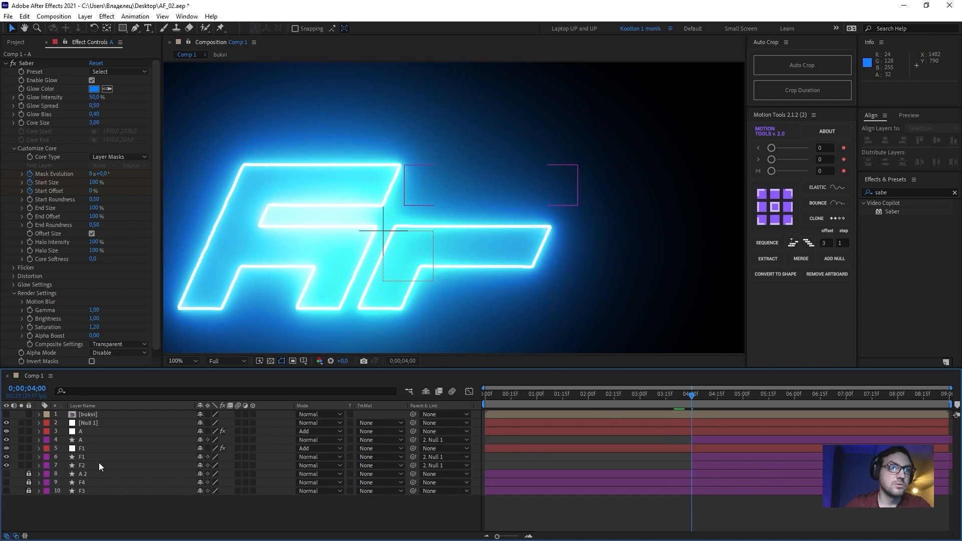
left_click(86, 464)
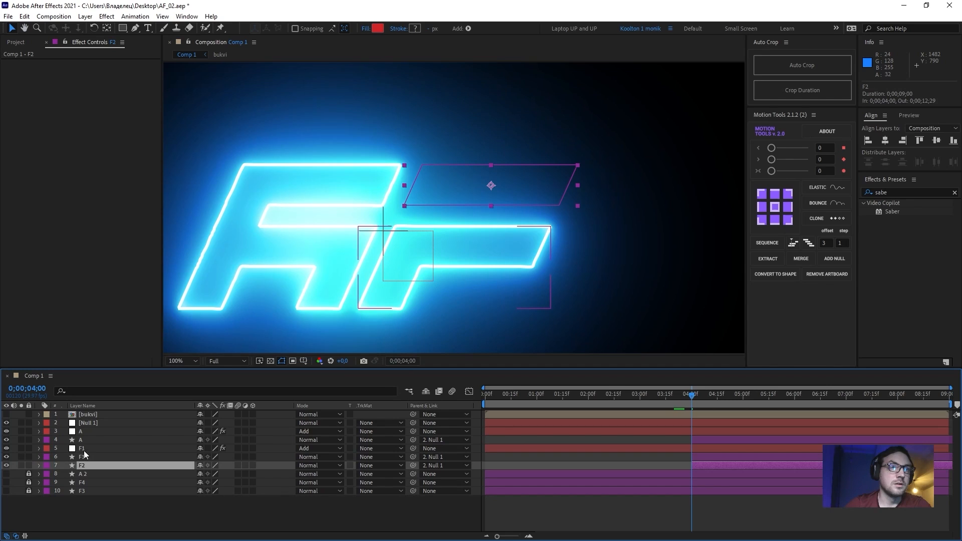
left_click(83, 449)
key("ctrl+d")
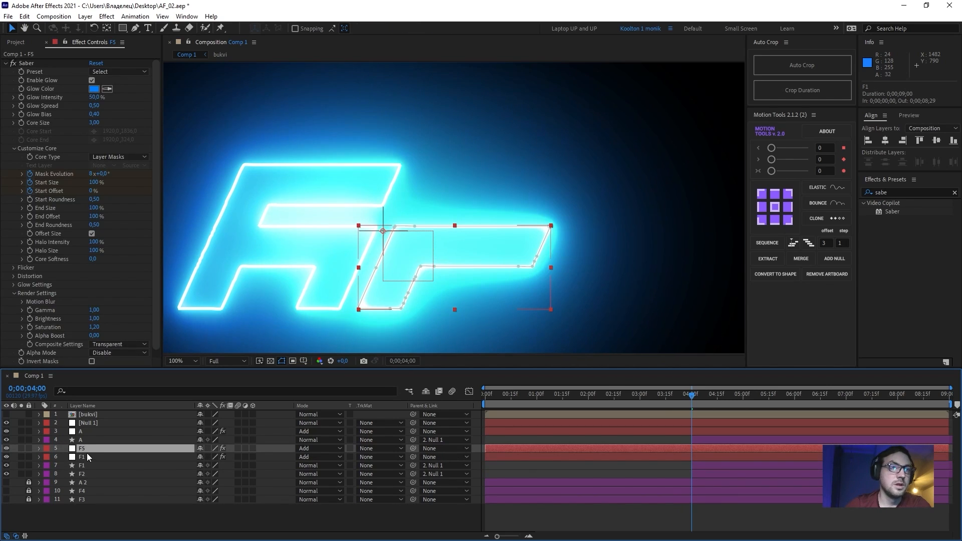
key("ctrl+z")
- Set the F1 layer's Saber glow color to the red sampled from the solid letter F at 0;00;06;12
left_click(816, 404)
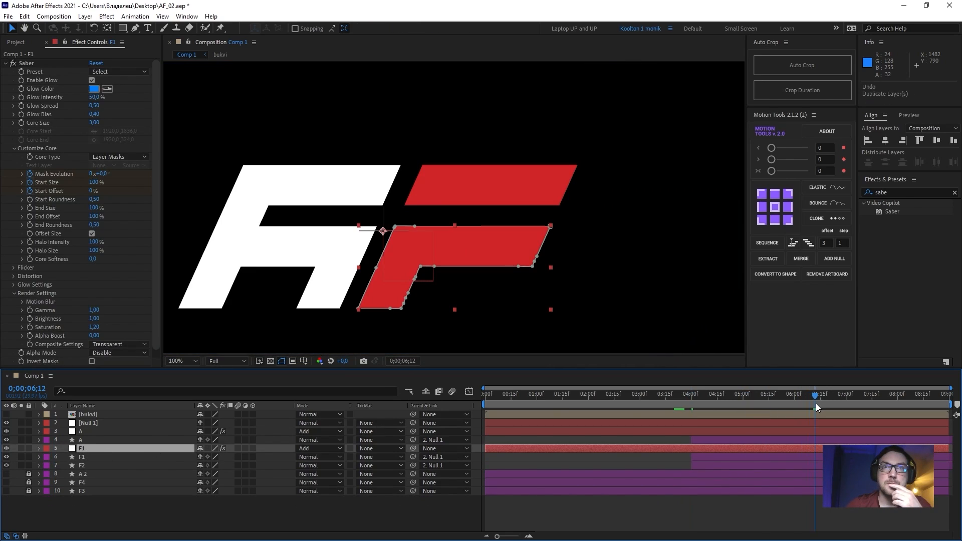
left_click(109, 90)
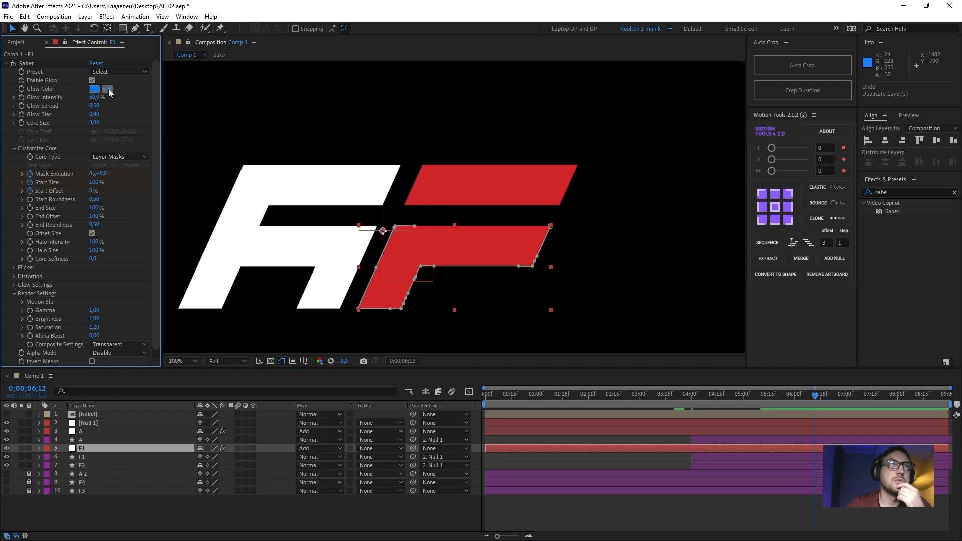
left_click(488, 234)
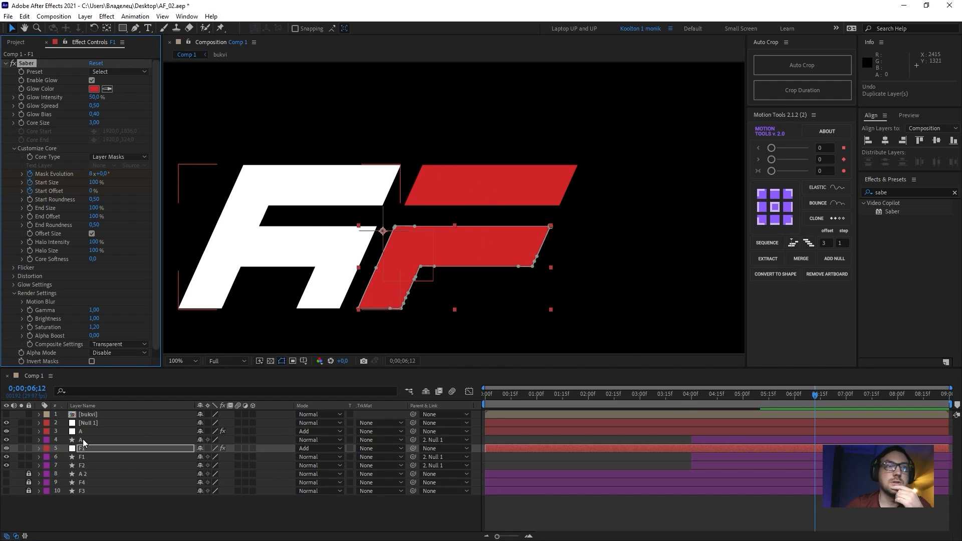
- Preview the red F1 glow beside the blue A glow from 0;00;02;05 and move to 0;00;01;19
left_click_drag(654, 403, 597, 406)
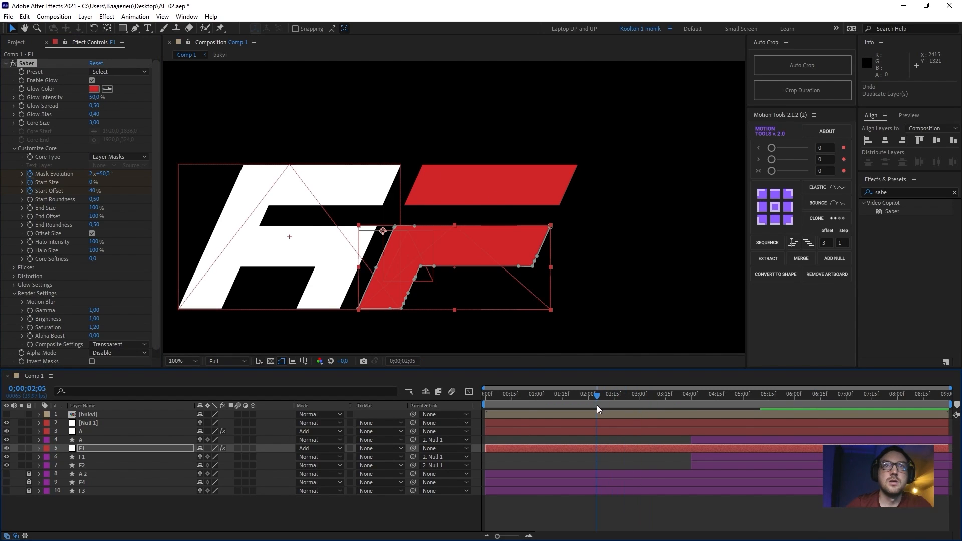
key("space")
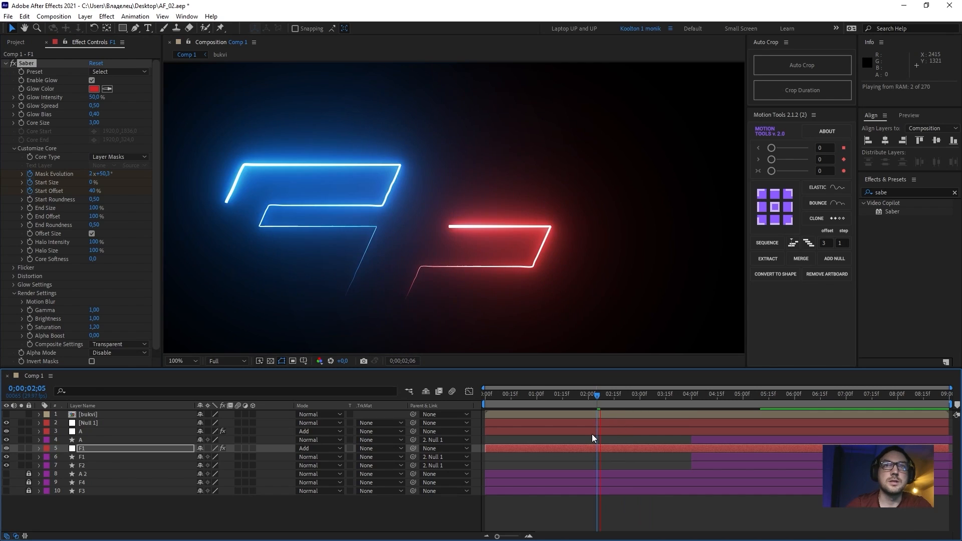
left_click(570, 397)
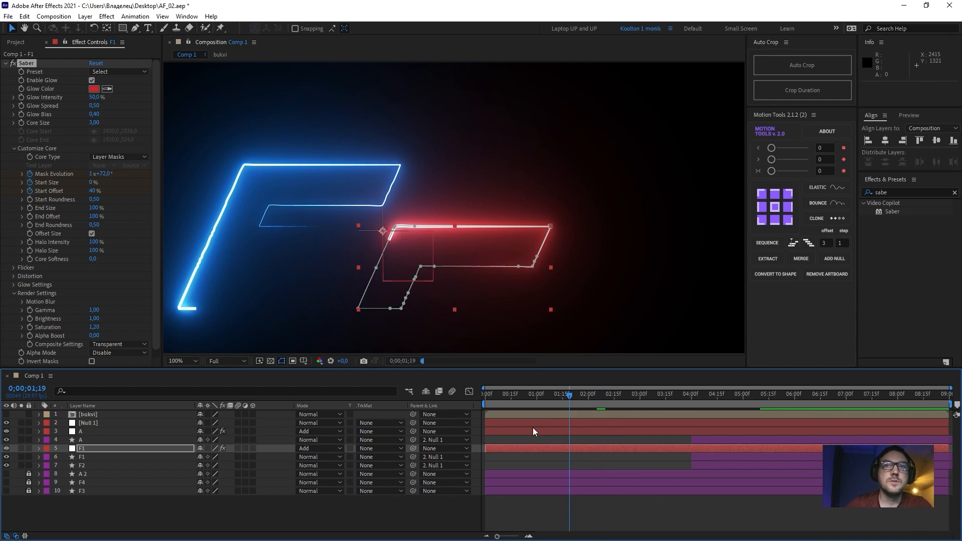
- Open the Saber glow color of the A glow layer for editing
left_click(535, 431)
left_click(94, 88)
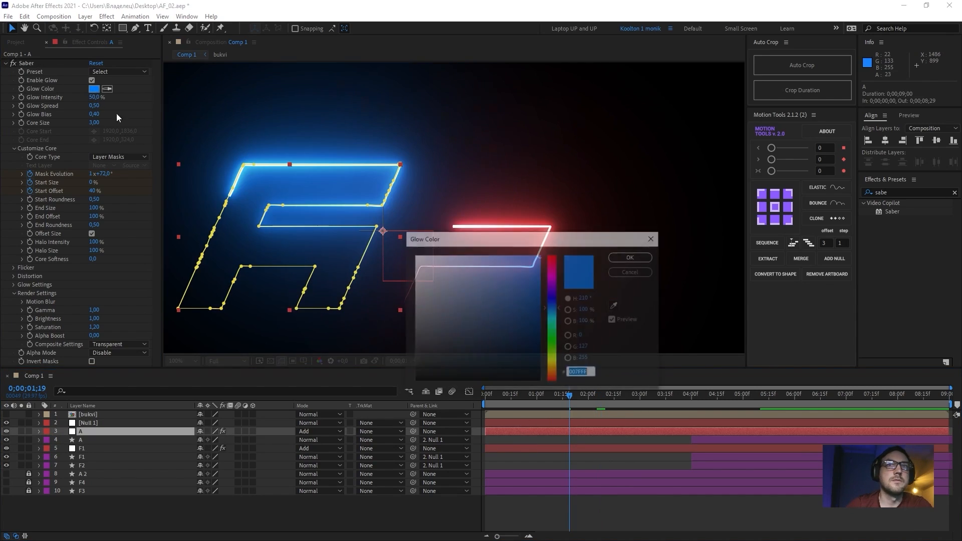
- Set the Saber glow color of layer A to white and preview the animation near four seconds
left_click(414, 255)
left_click(630, 260)
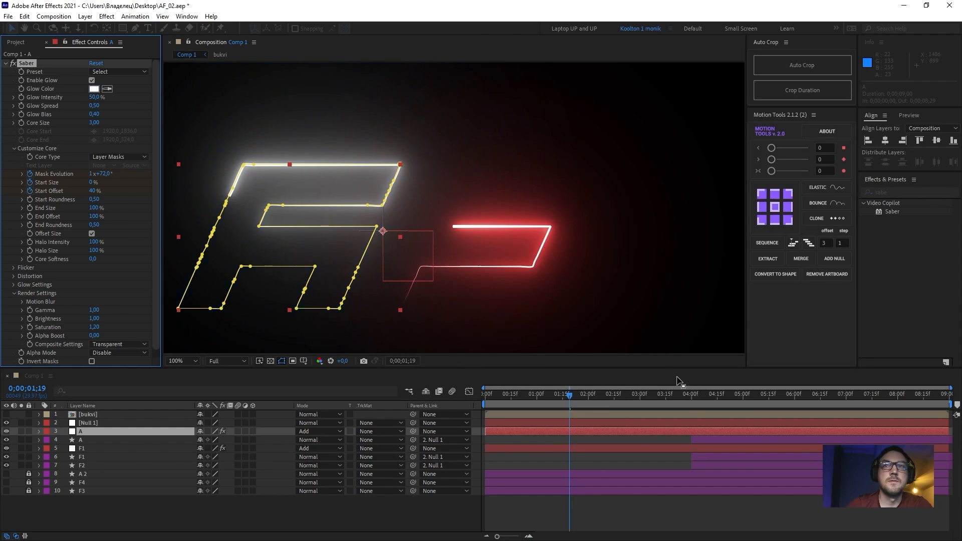
left_click(687, 405)
key("space")
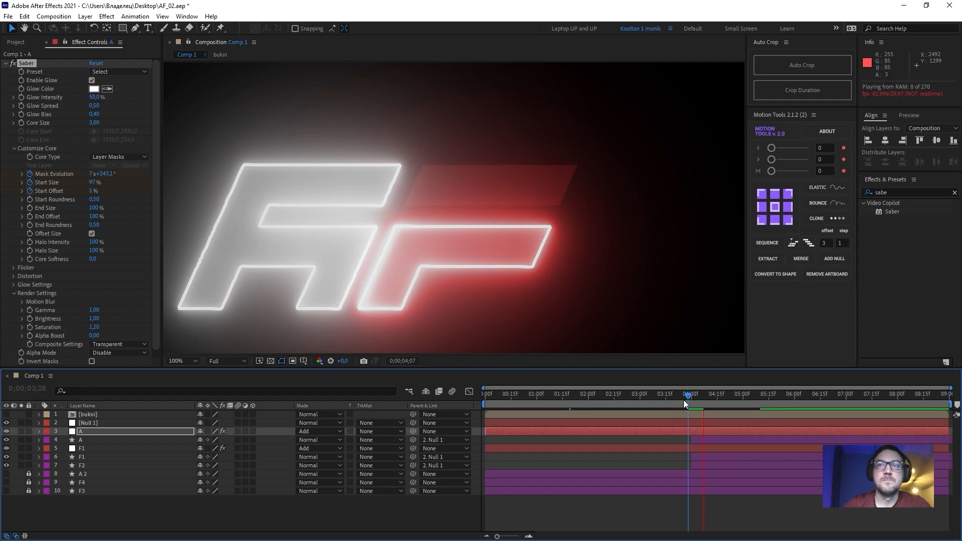
- Set the viewer resolution to Half and play the animation from 0;00;03;21
left_click(676, 396)
left_click(226, 361)
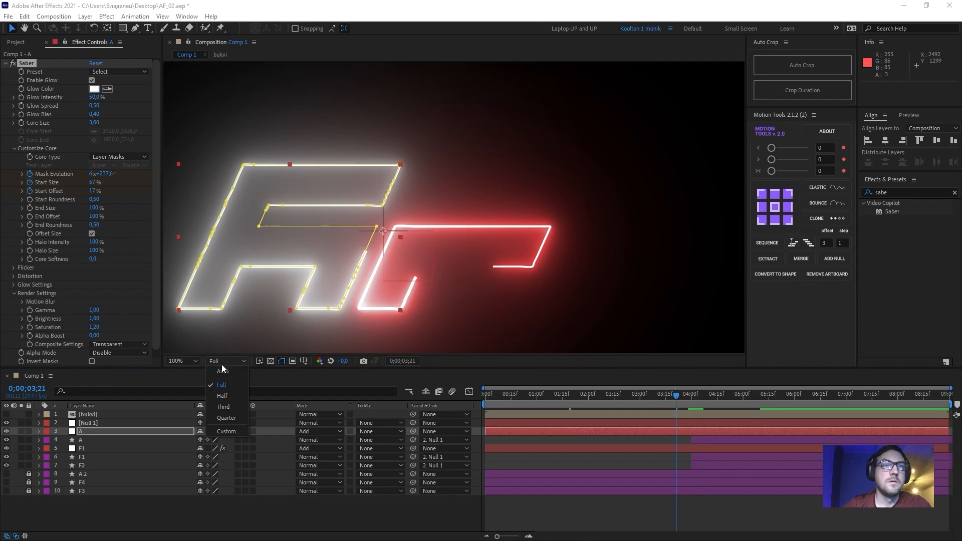
left_click(223, 400)
key("space")
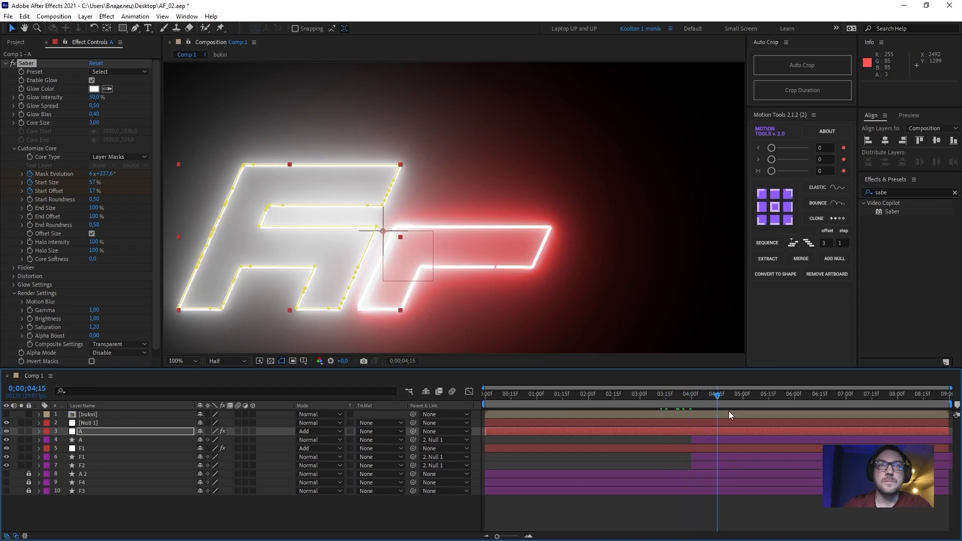
- Duplicate the F1 Saber layer, place the copy directly above the F2 shape layer and rename it F2
left_click(82, 449)
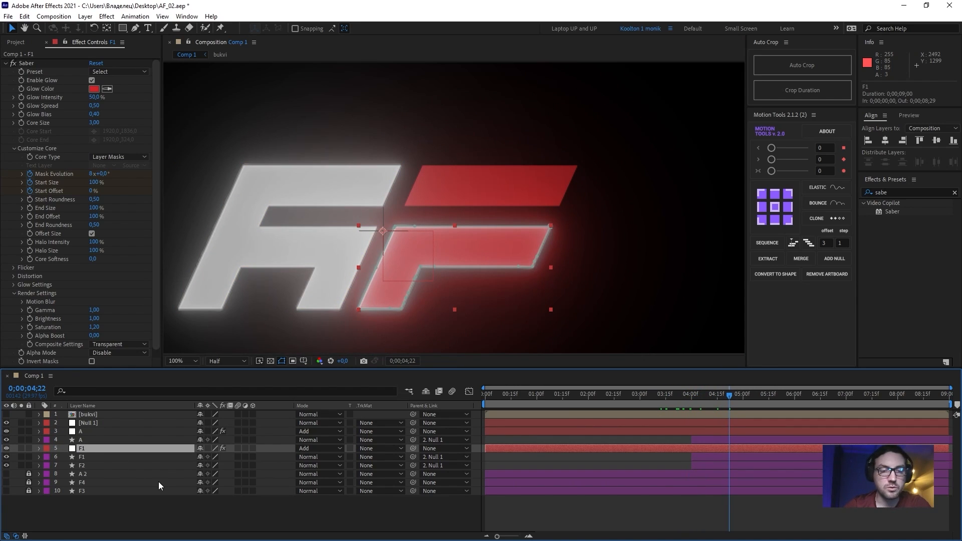
key("ctrl+d")
left_click_drag(87, 450, 105, 474)
key("Return")
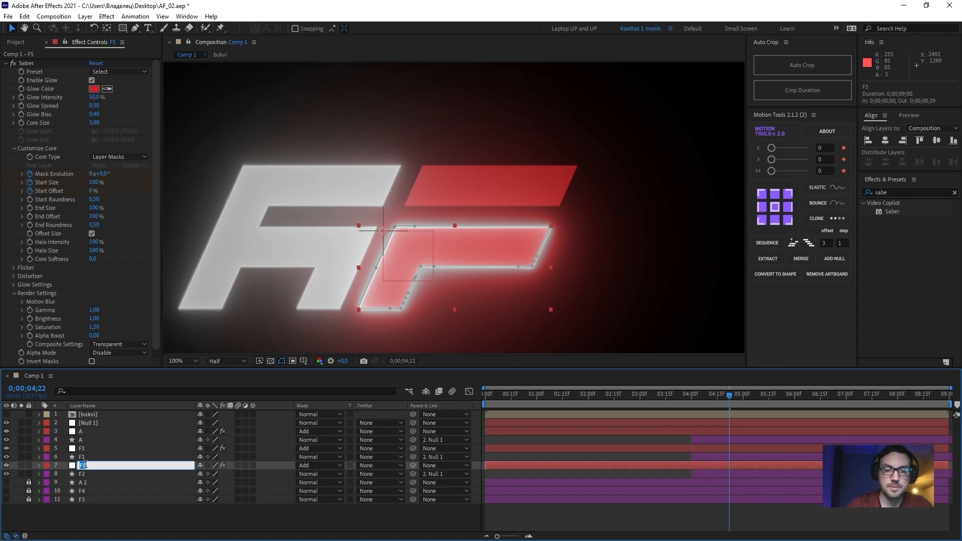
type("F")
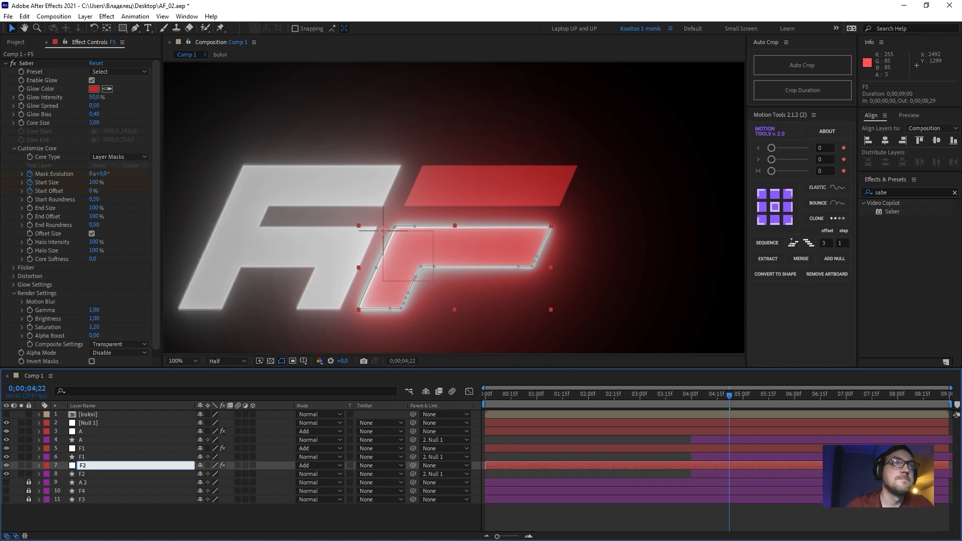
type("2")
key("Return")
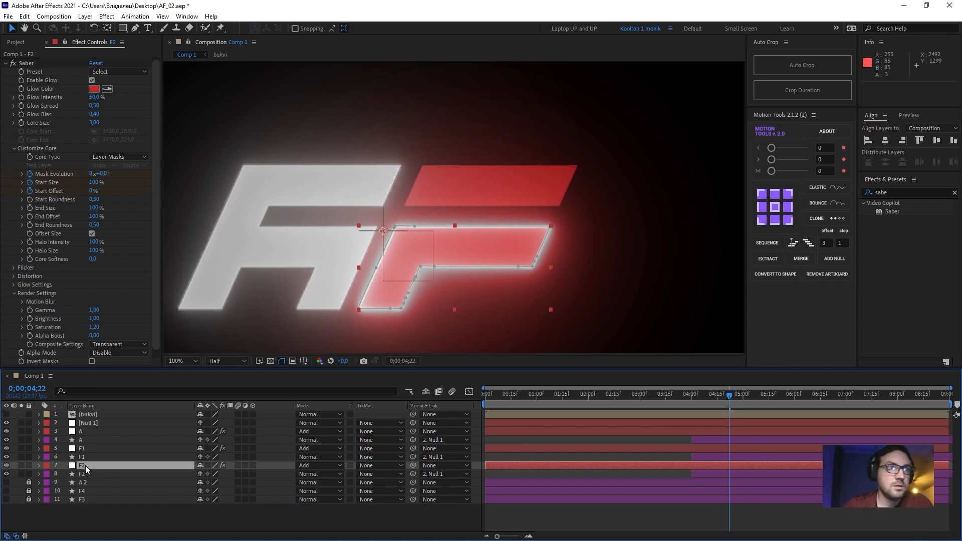
- Auto-trace the F2 shape layer on the current frame using the Alpha channel
left_click(81, 474)
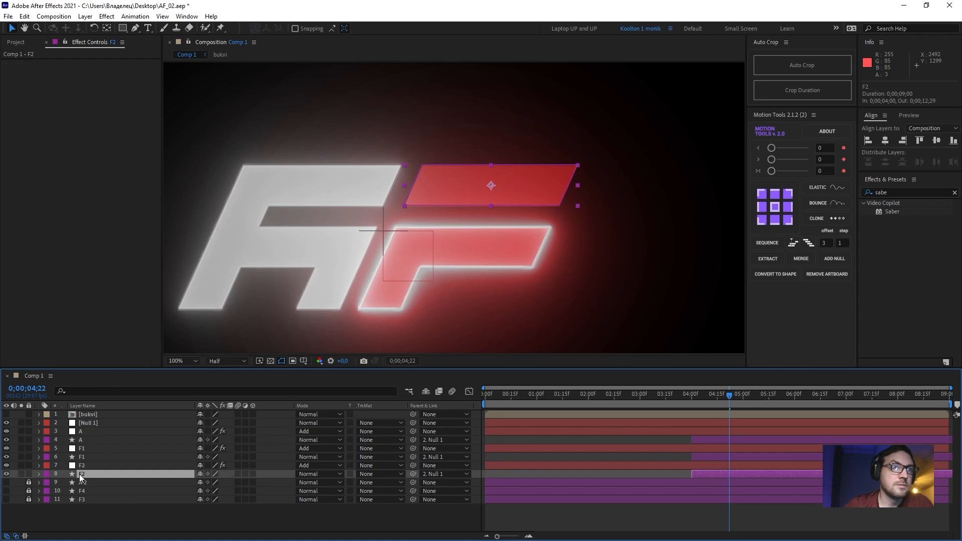
left_click(86, 16)
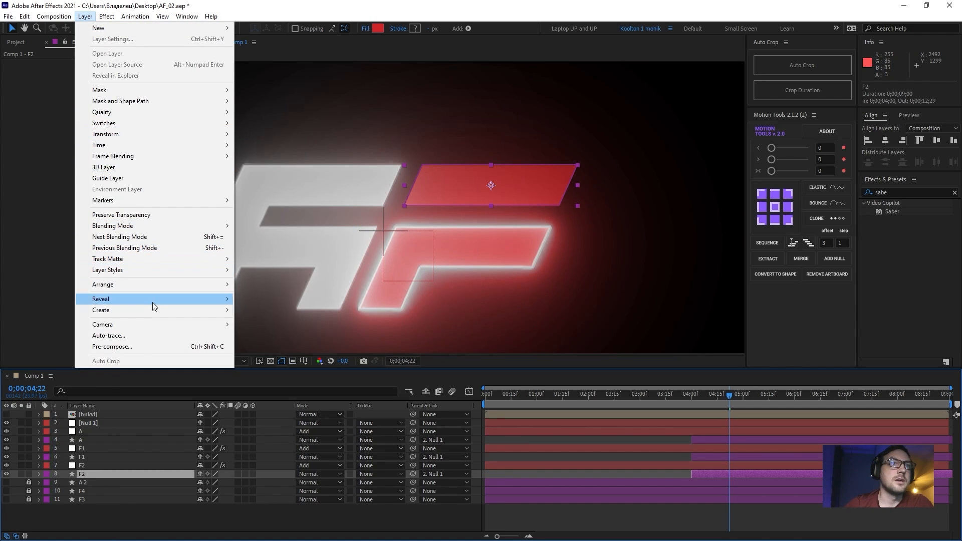
left_click(131, 335)
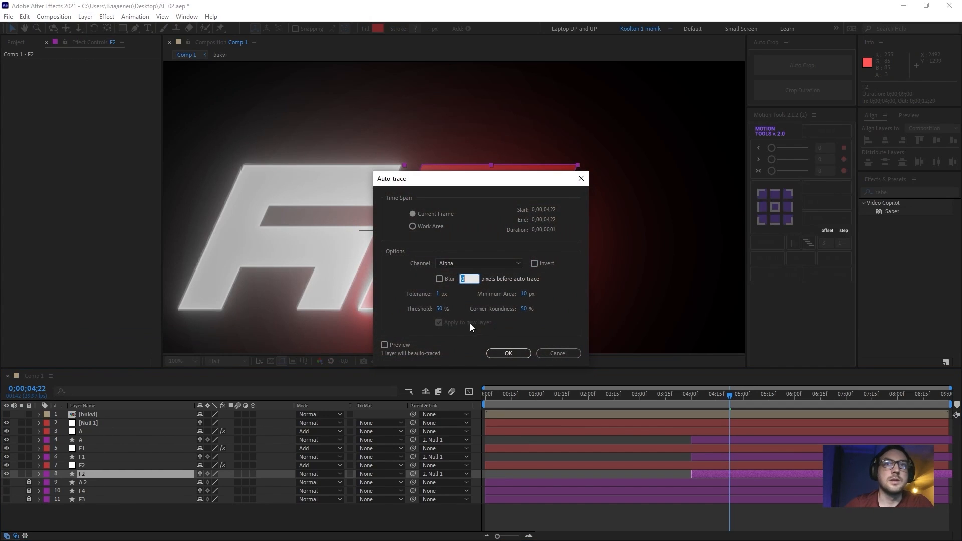
left_click(507, 353)
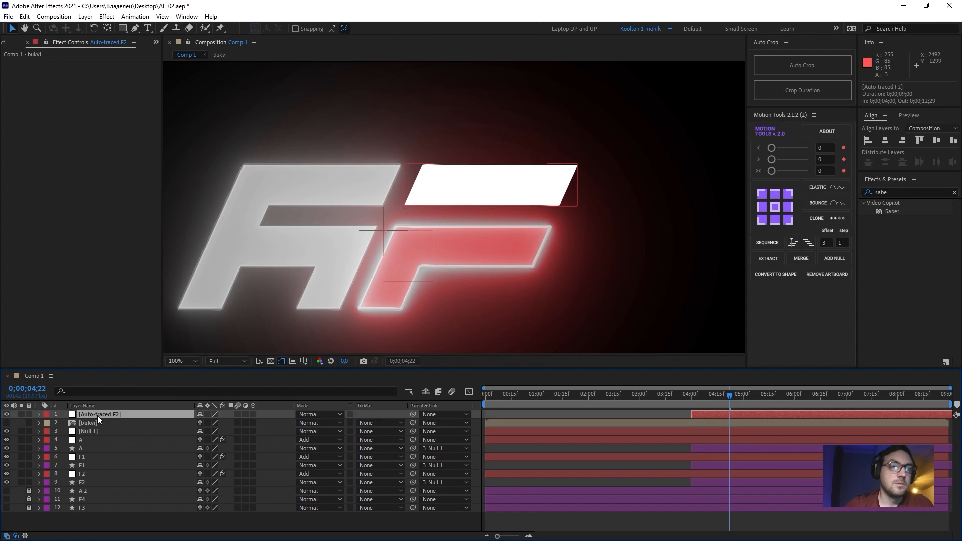
- Copy Mask 1 from the auto-traced F2 layer and hide that layer
left_click(97, 416)
key("m")
left_click(84, 423)
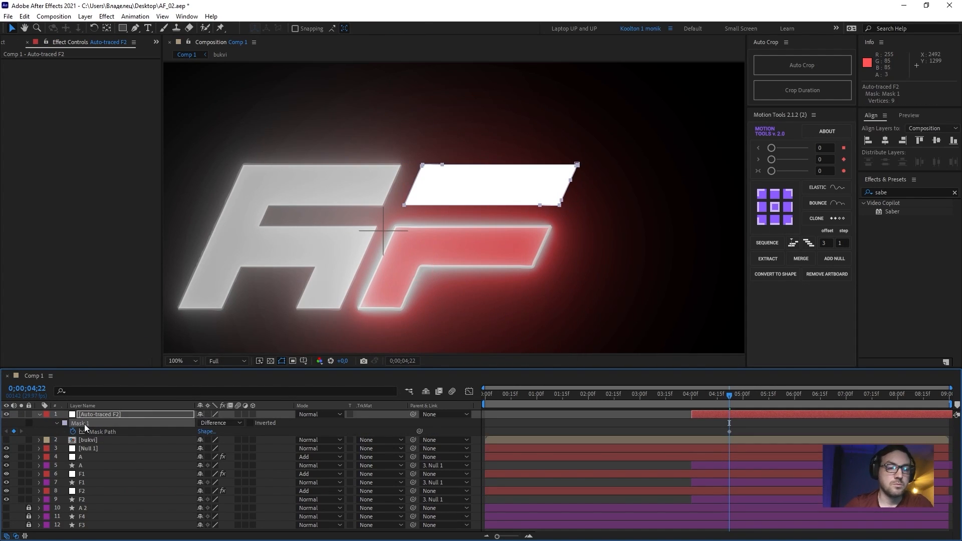
left_click(39, 414)
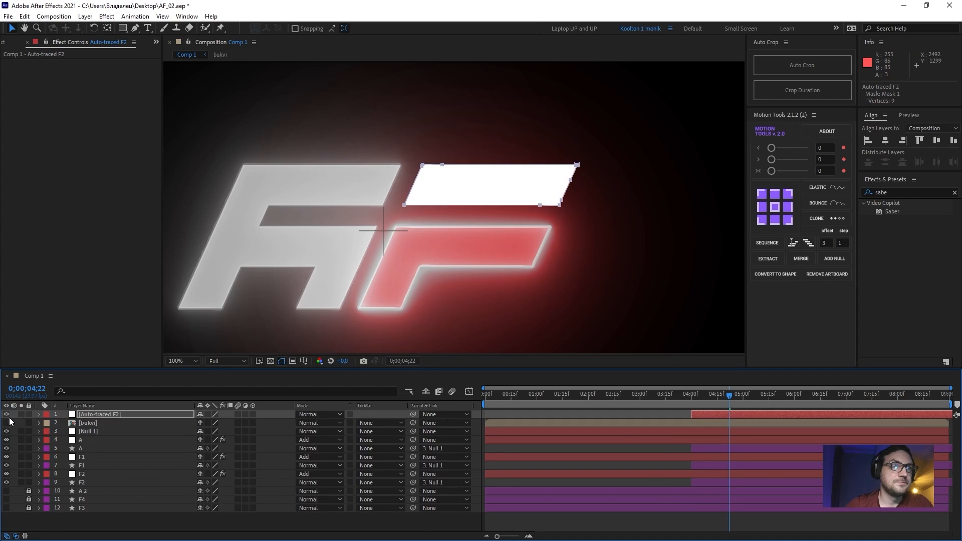
left_click(6, 415)
- Replace the mask on the F2 Saber layer with the copied one and delete the auto-traced F2 layer
left_click(84, 474)
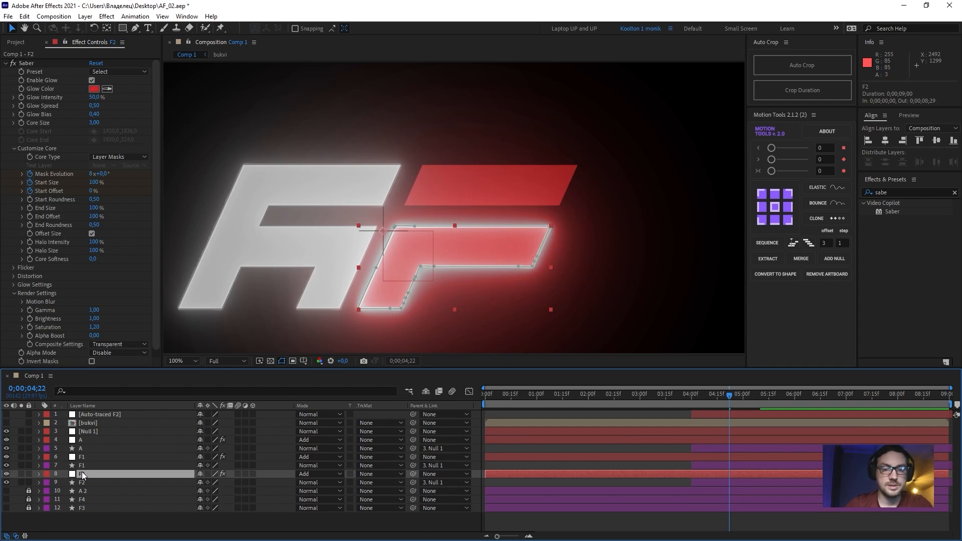
key("m")
left_click(80, 483)
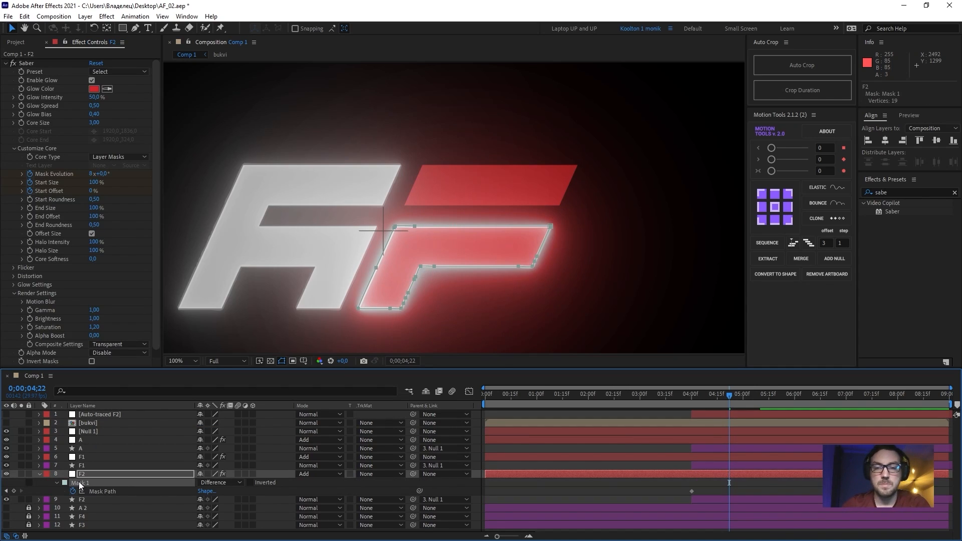
key("Delete")
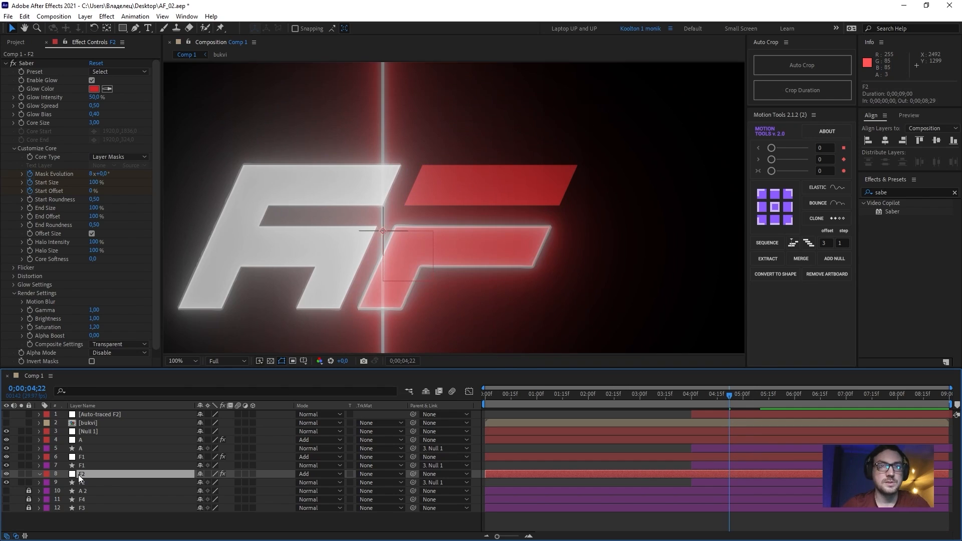
key("ctrl+z")
left_click(90, 415)
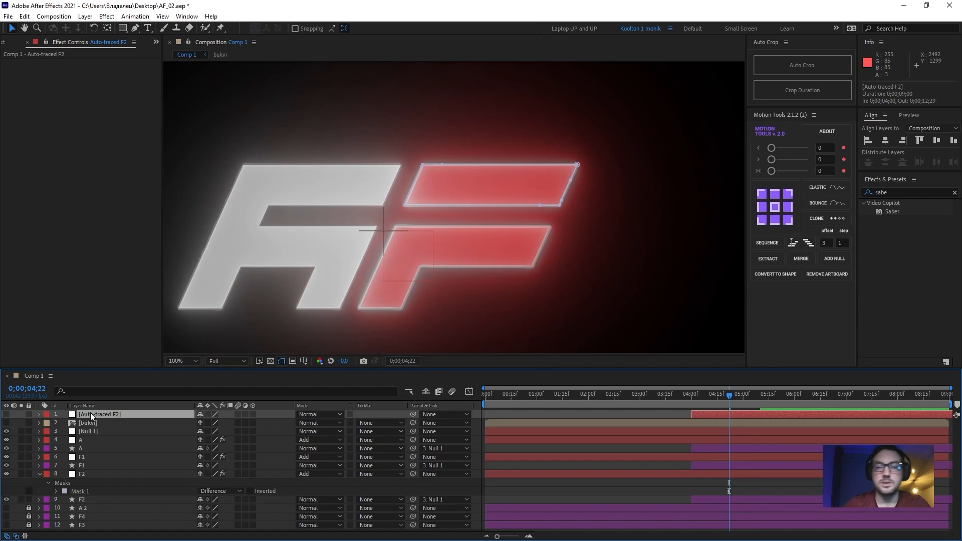
key("Delete")
- Set the viewer resolution to Half and preview the logo outlines drawing on from 0;00;02;19
left_click_drag(697, 400, 659, 401)
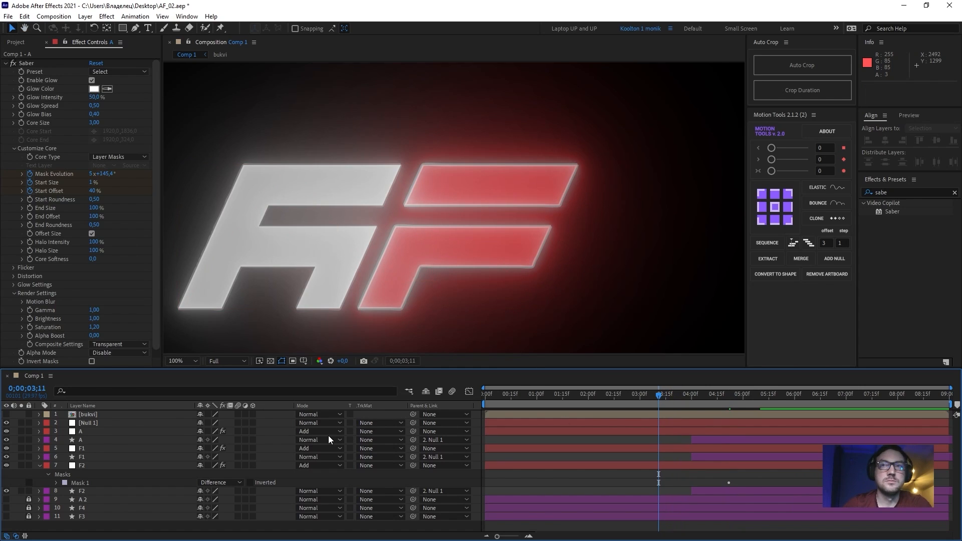
key("space")
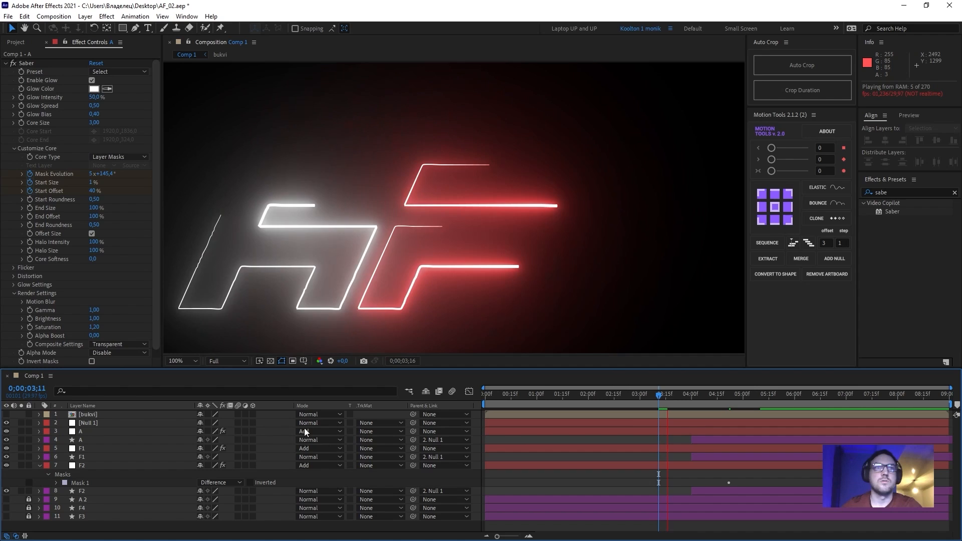
left_click(618, 401)
left_click(228, 361)
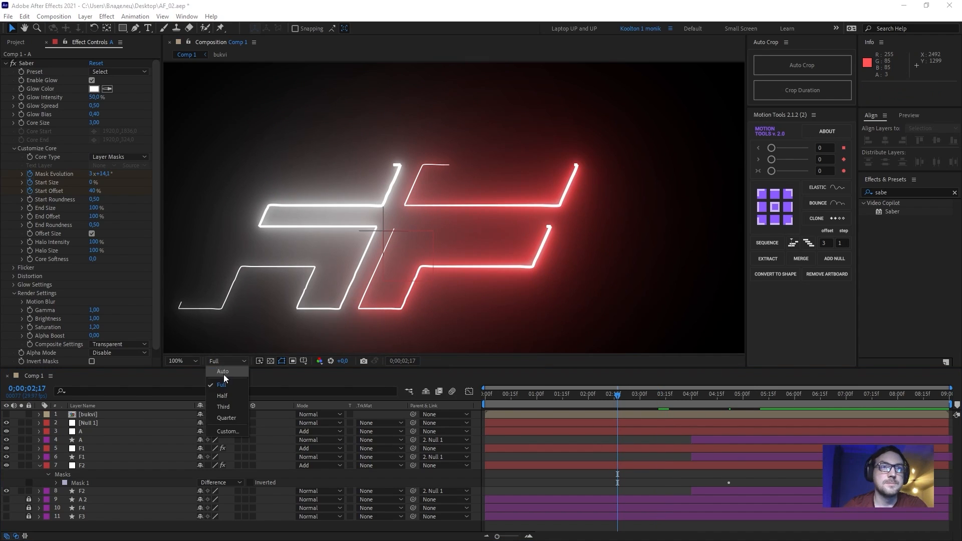
left_click(224, 376)
left_click(621, 395)
key("space")
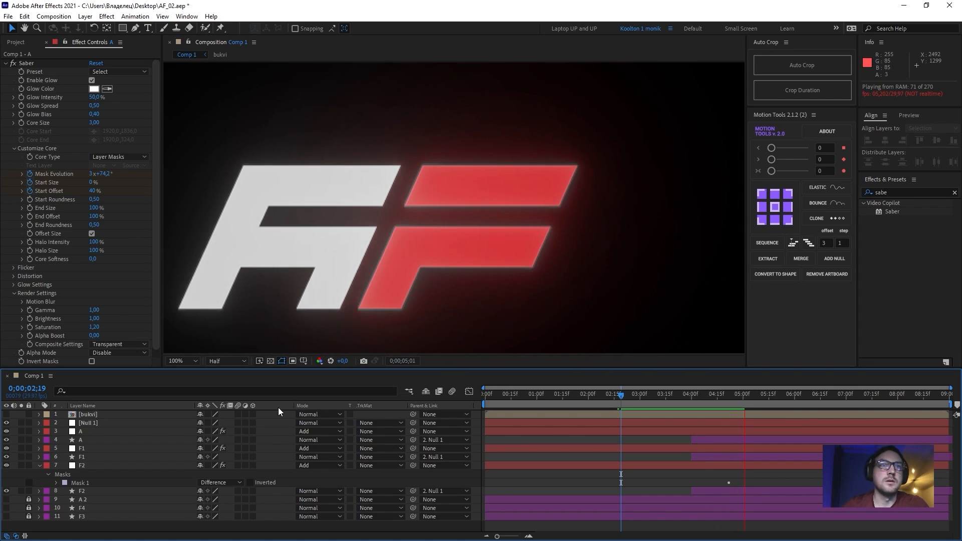
key("space")
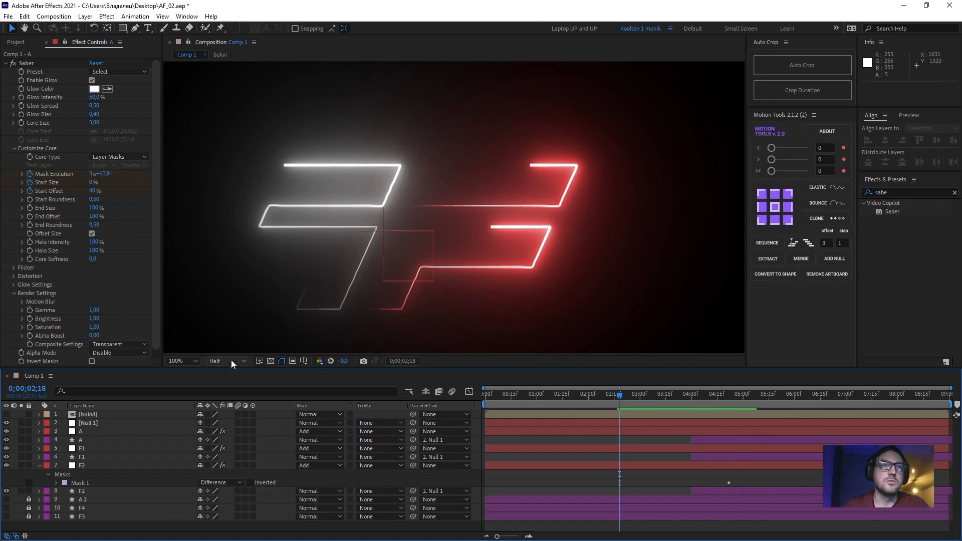
- Enlarge the preview settings and set the Spacebar preview to skip 2 frames
left_click(228, 361)
left_click(222, 396)
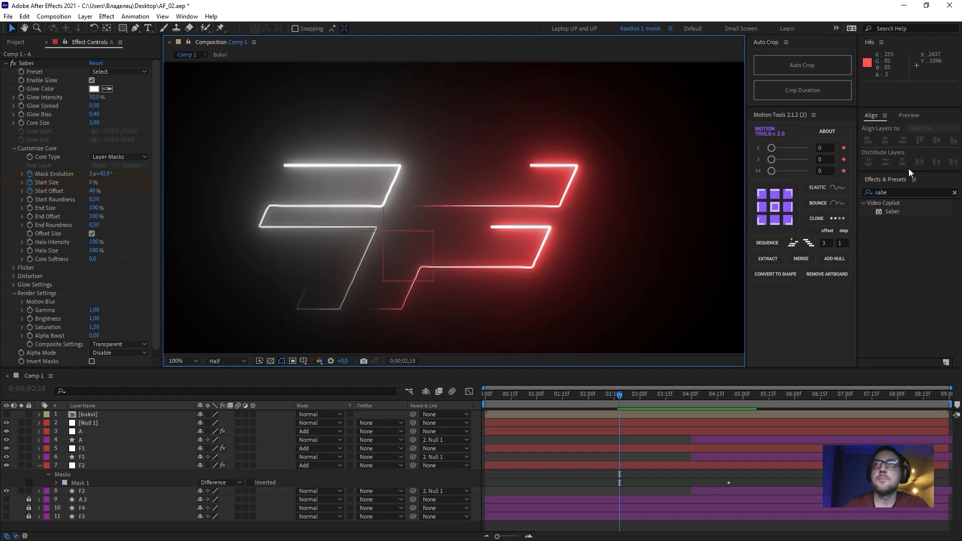
left_click(908, 115)
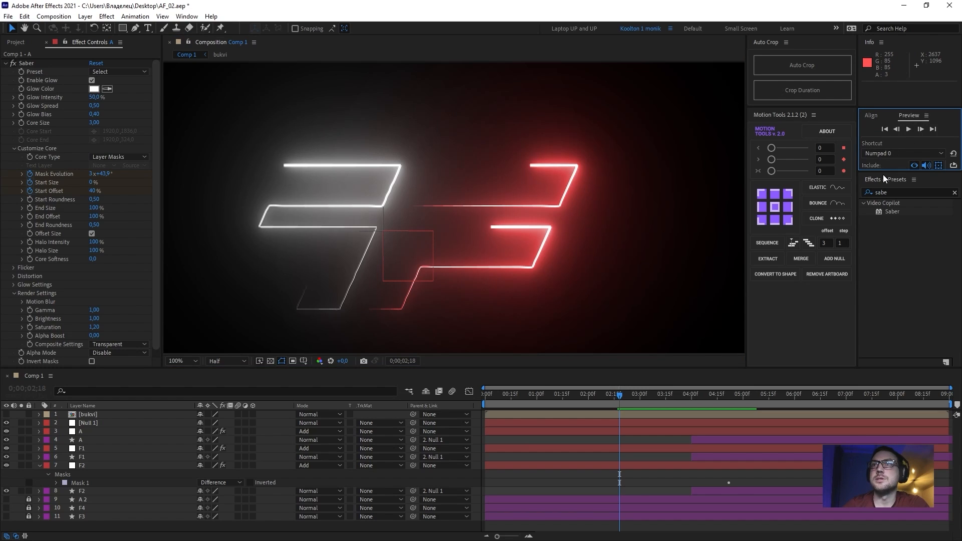
left_click_drag(883, 171, 883, 305)
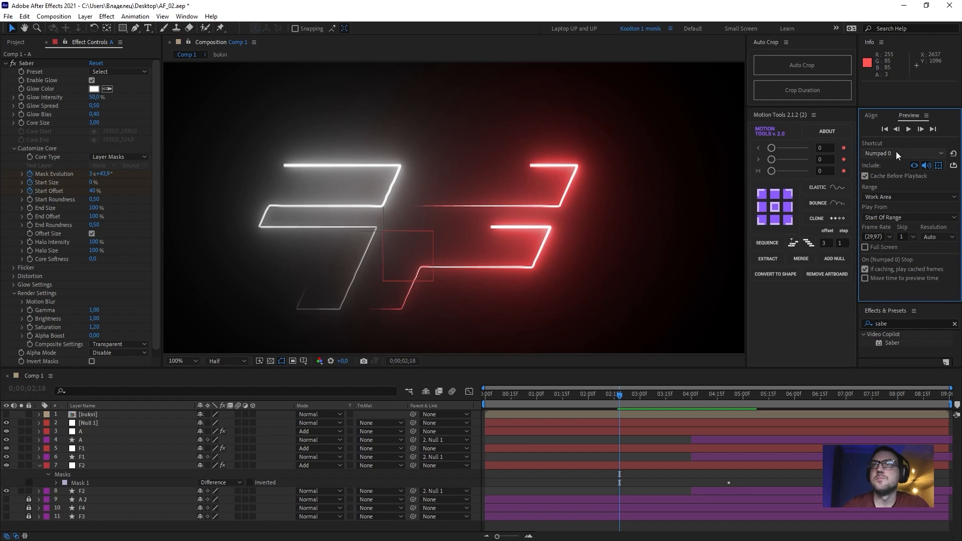
left_click(896, 154)
left_click(894, 162)
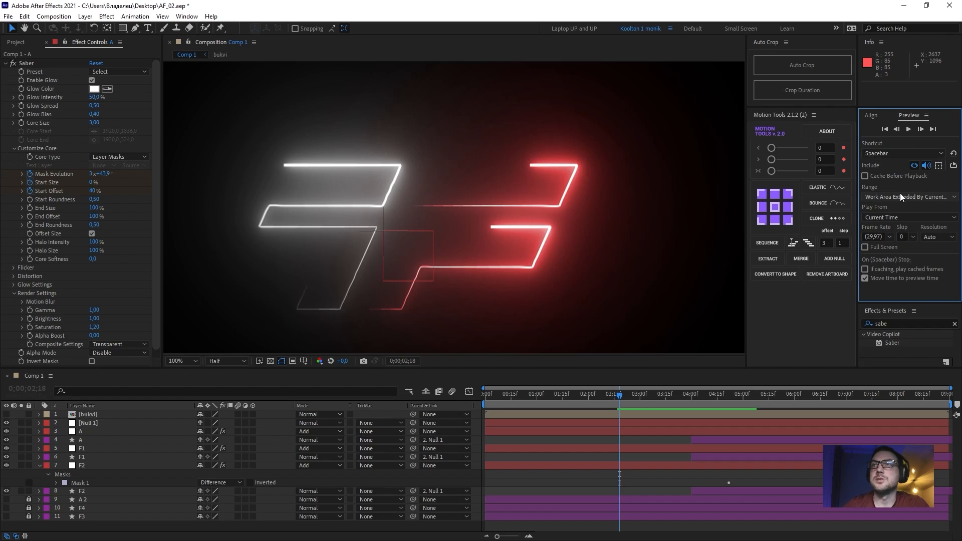
key("BackSpace")
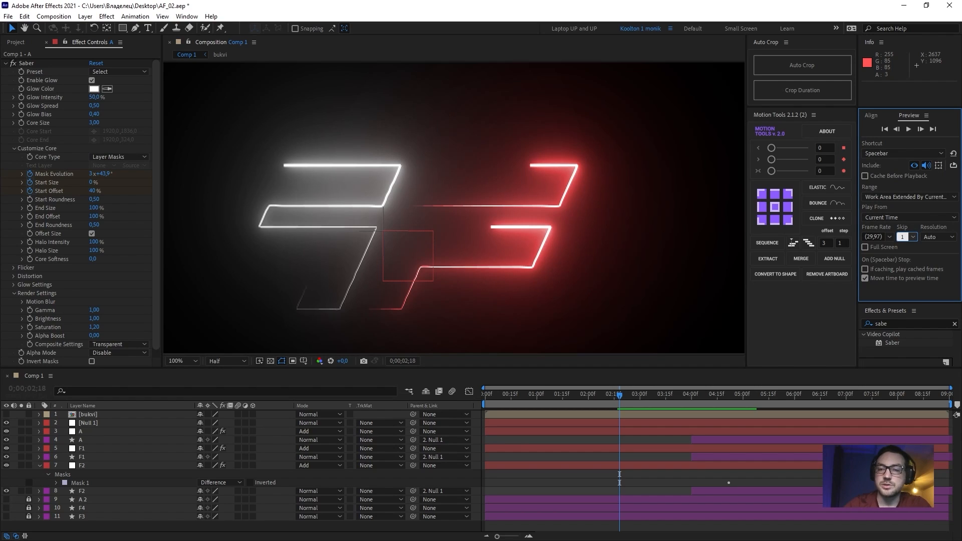
- Play the animation from 0;00;02;05, then fit more of the composition in view and scrub to 0;00;03;20
left_click(597, 395)
key("space")
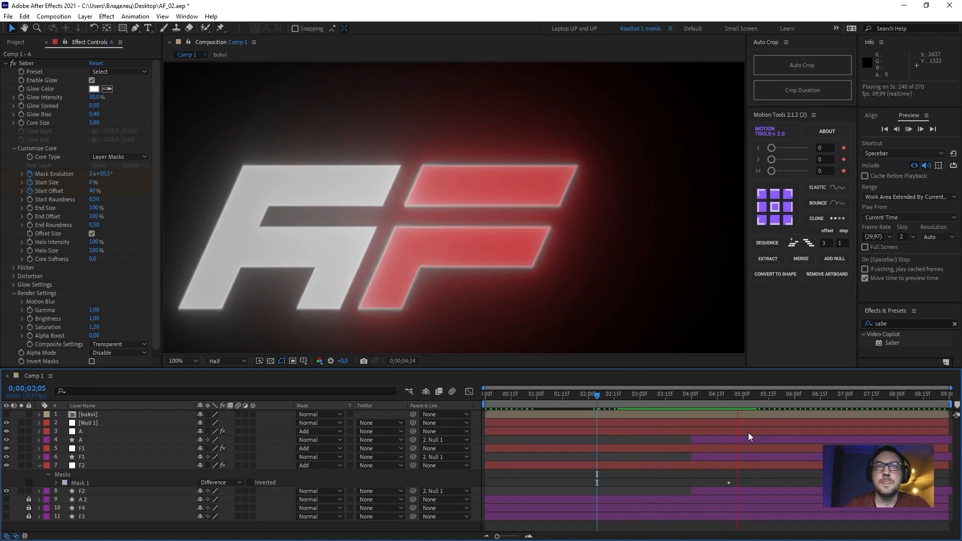
key("space")
key("comma")
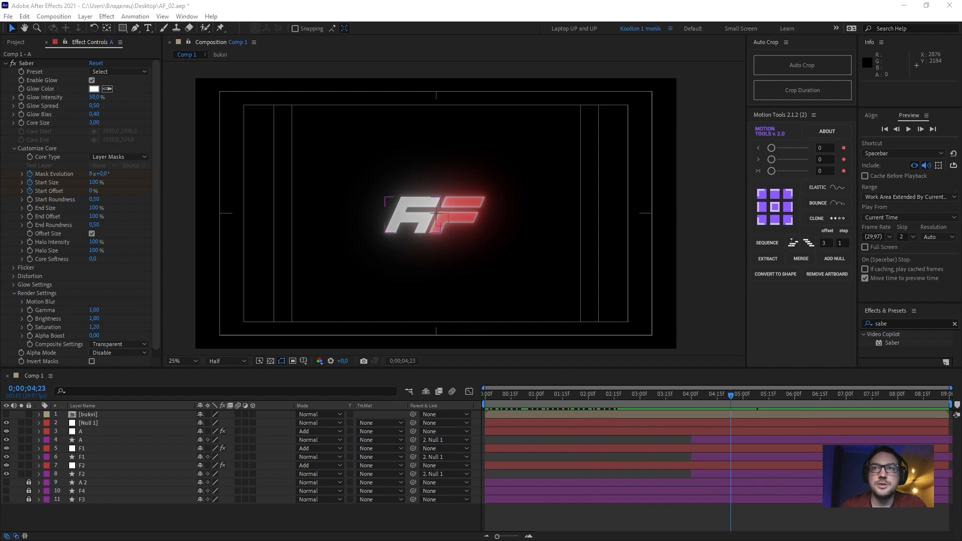
left_click_drag(733, 401, 674, 401)
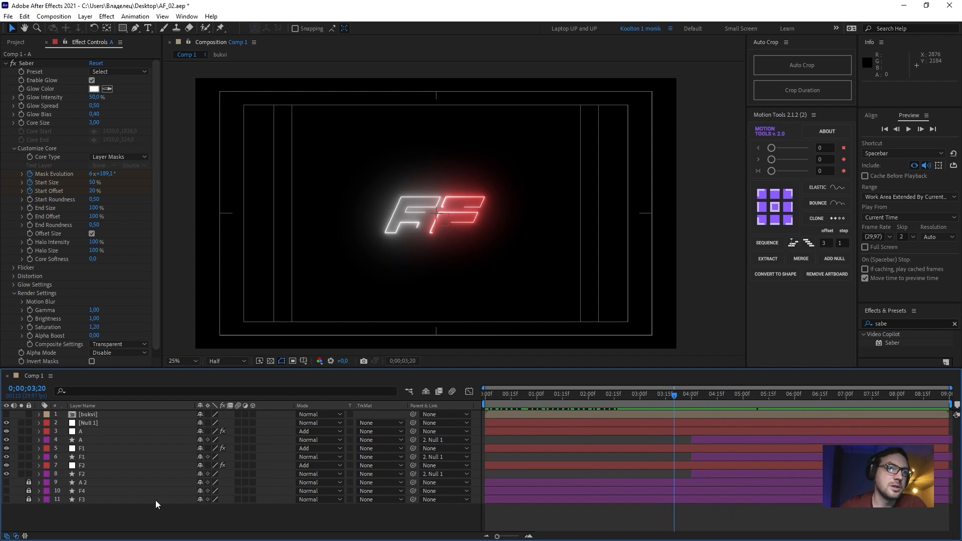
- Parent the A, F1 and F2 Saber layers to Null 1
left_click(88, 424)
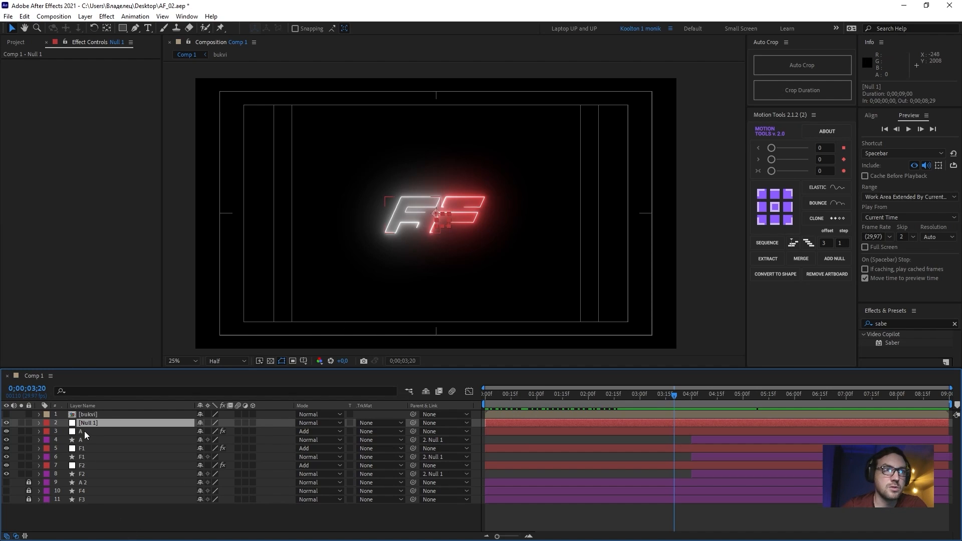
left_click(80, 432)
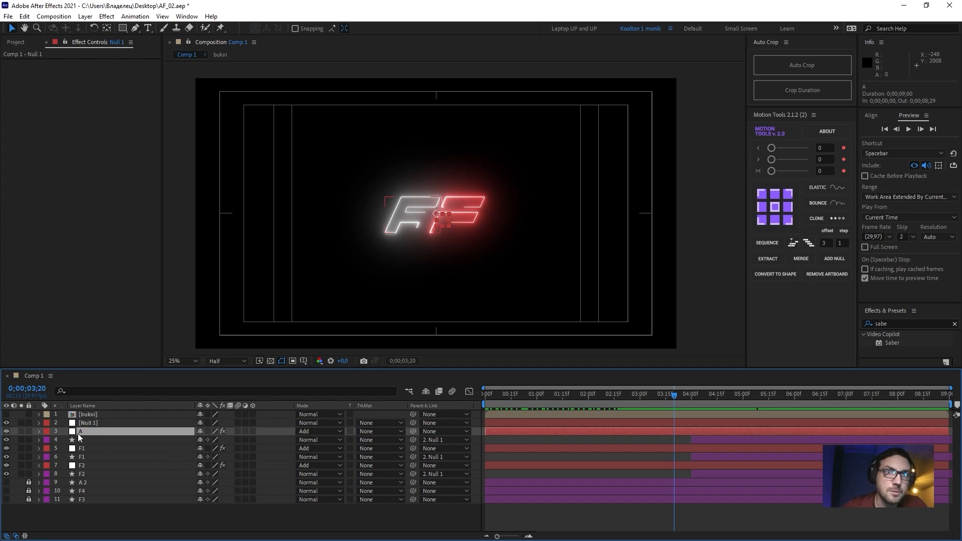
left_click_drag(700, 401, 893, 400)
left_click(82, 442, "shift")
left_click(82, 449, "shift")
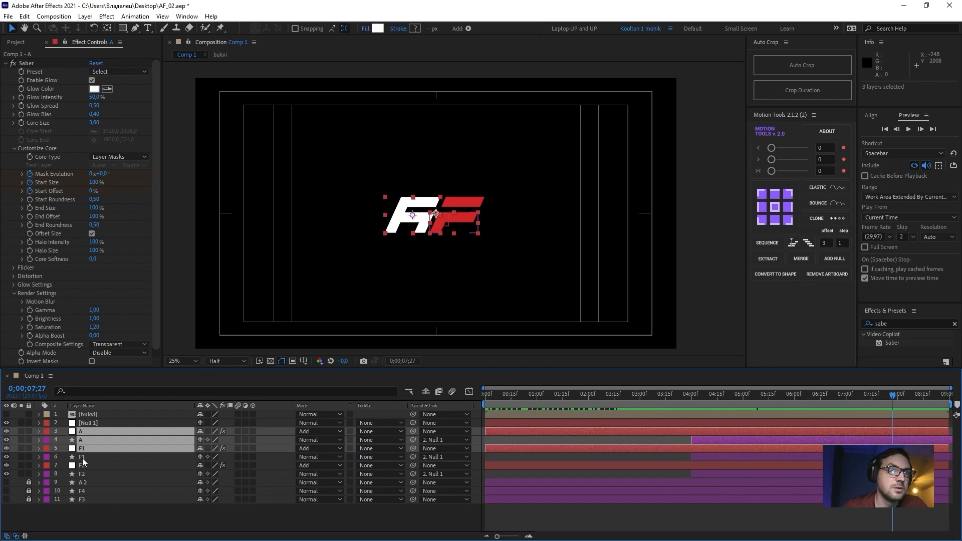
left_click(82, 465)
left_click(82, 449, "ctrl")
left_click(84, 432, "ctrl")
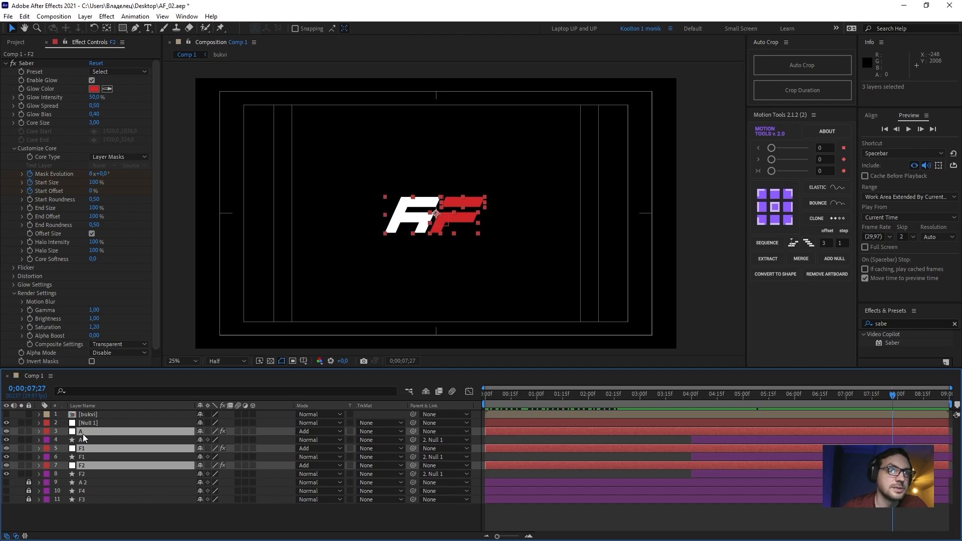
left_click_drag(413, 431, 94, 424)
- Add a Scale keyframe to Null 1 at 0;00;04;00
left_click(95, 425)
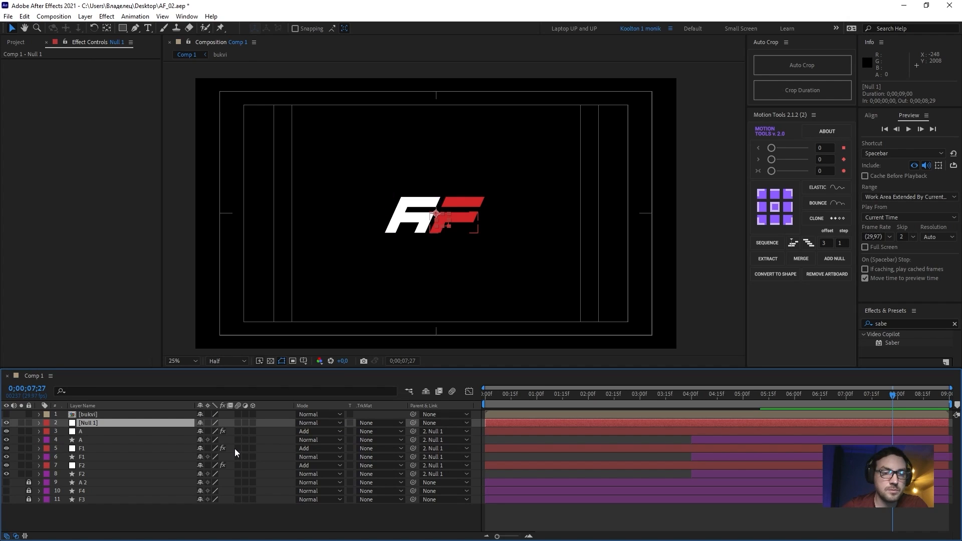
key("s")
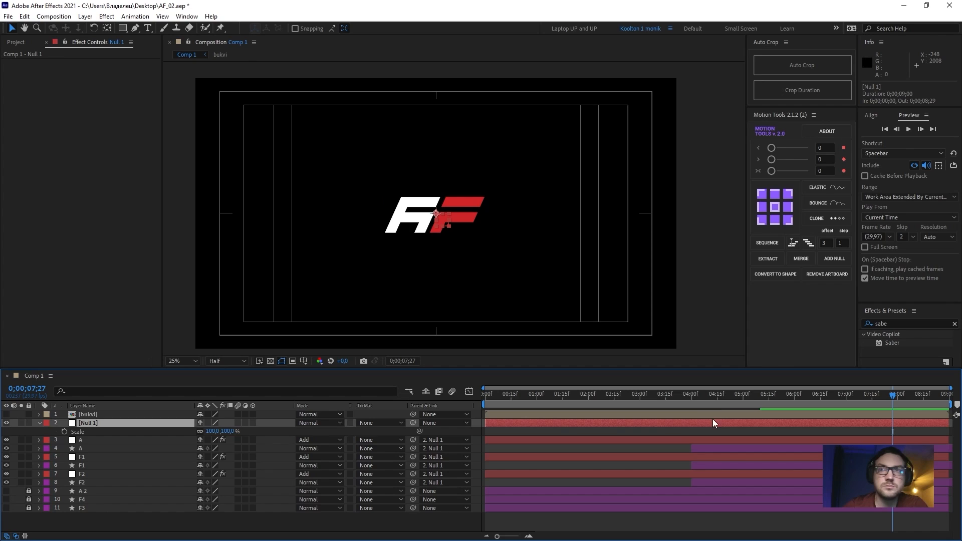
left_click_drag(680, 405, 693, 404)
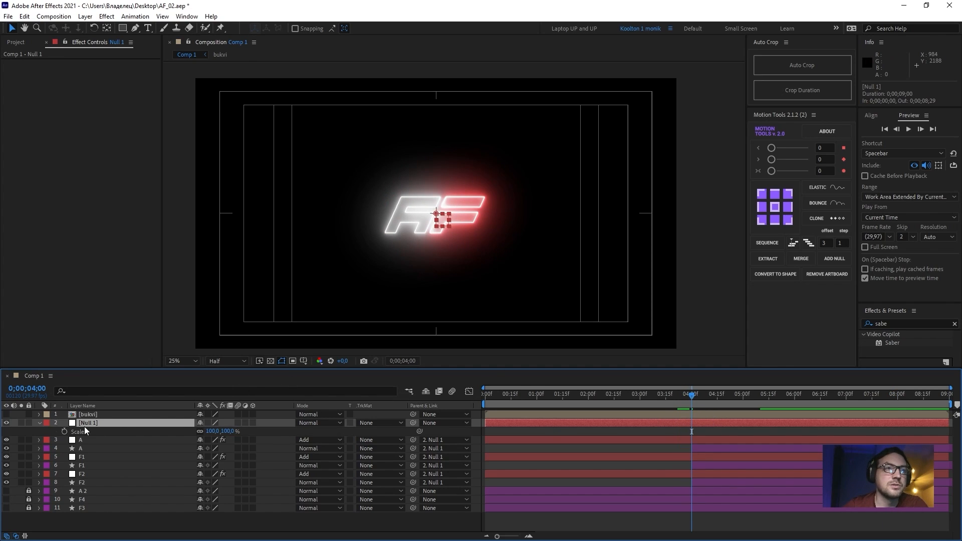
left_click(65, 432)
- Set a 50% Scale keyframe on Null 1 at the start of the composition and preview the logo's growth
key("Home")
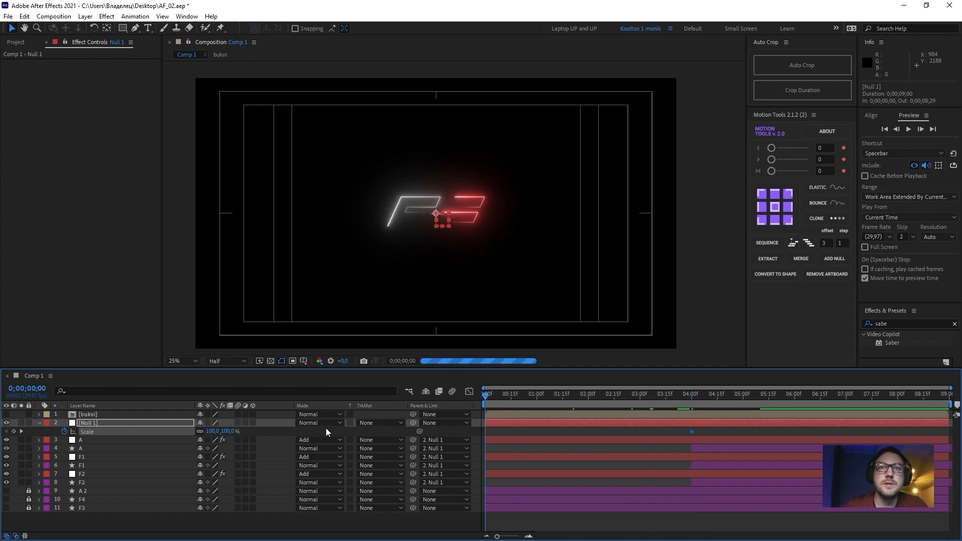
key("space")
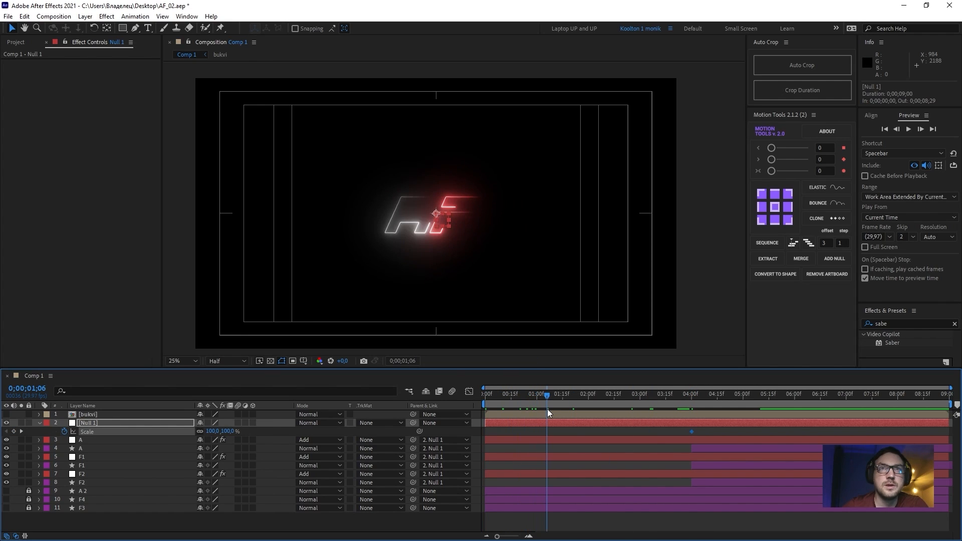
mouse_move(213, 434)
left_mouse_down()
mouse_move(187, 436)
mouse_move(212, 433)
left_mouse_up()
left_click(212, 432)
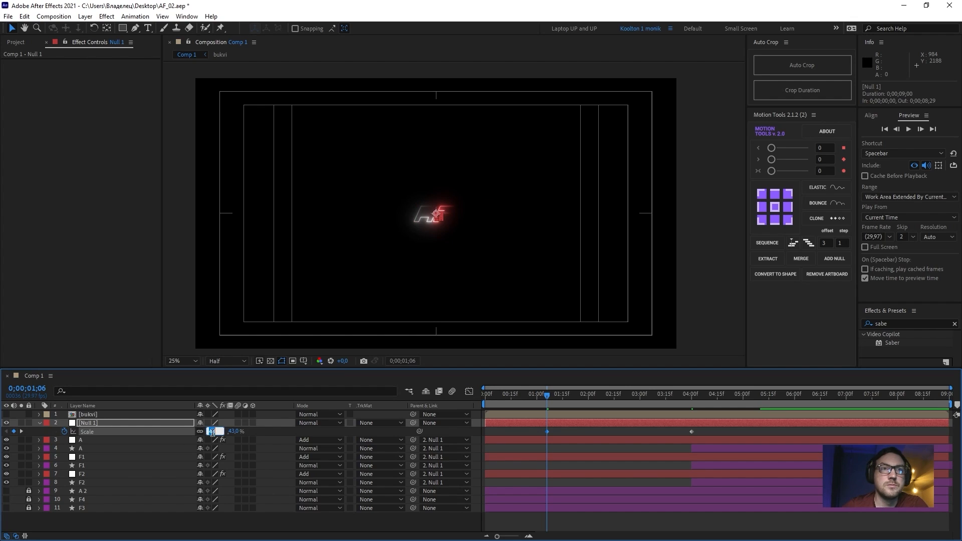
type("50")
key("Return")
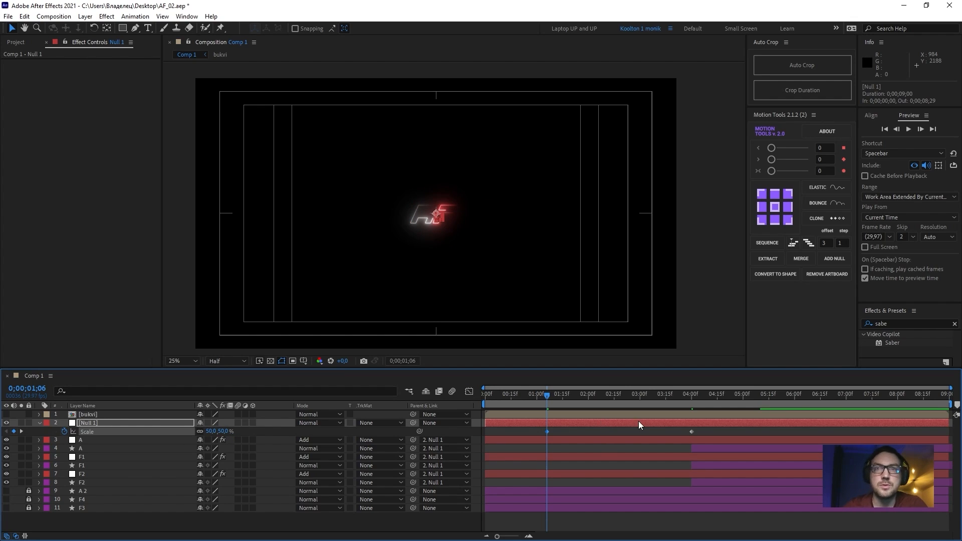
left_click_drag(547, 432, 486, 432)
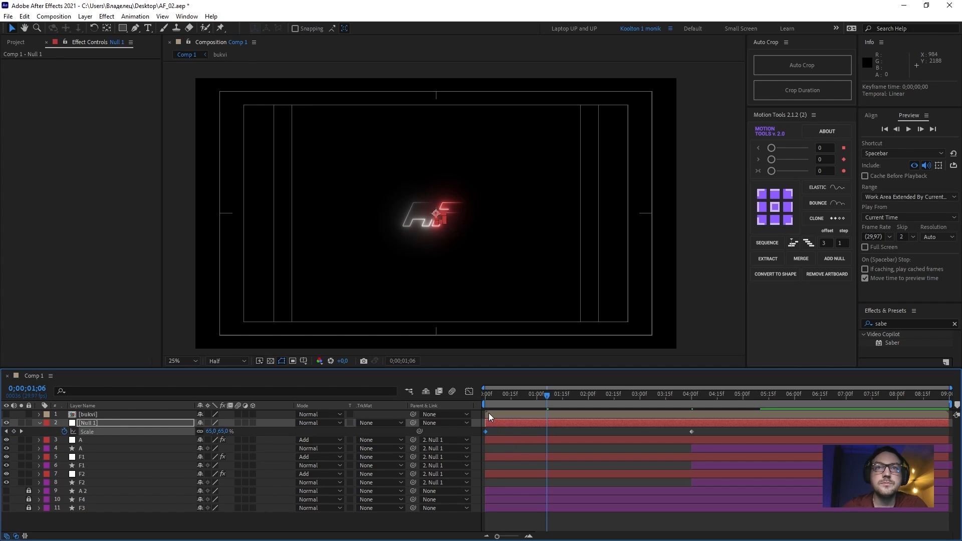
key("Home")
key("space")
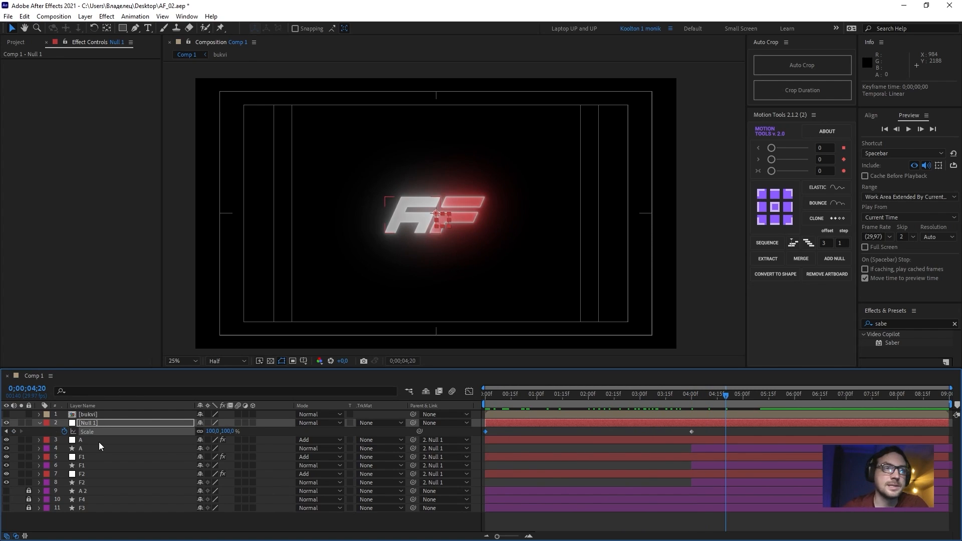
- Add a Position keyframe to Null 1 at 0;00;04;20 and go to 0;00;05;10
key("p")
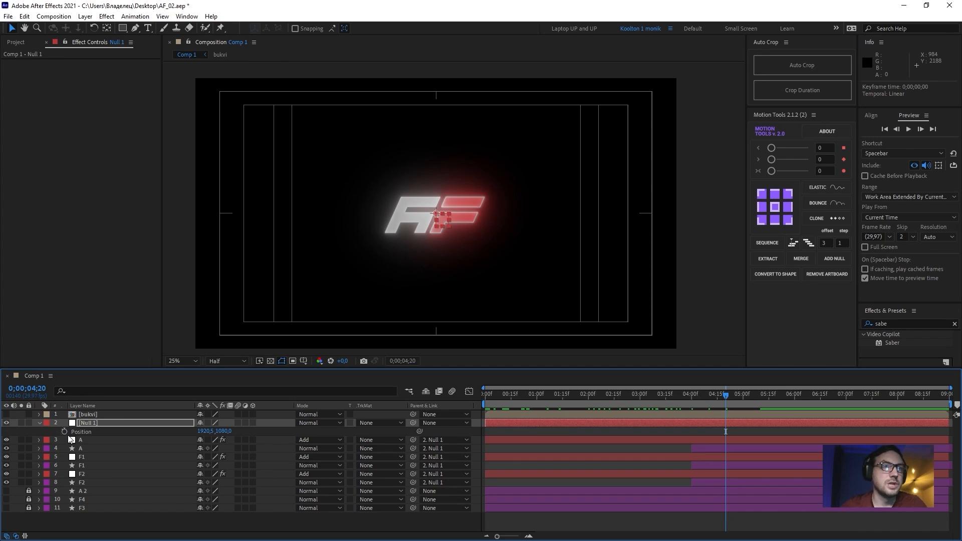
left_click(64, 431)
key("shift+Page_Down")
key("shift+Page_Down")
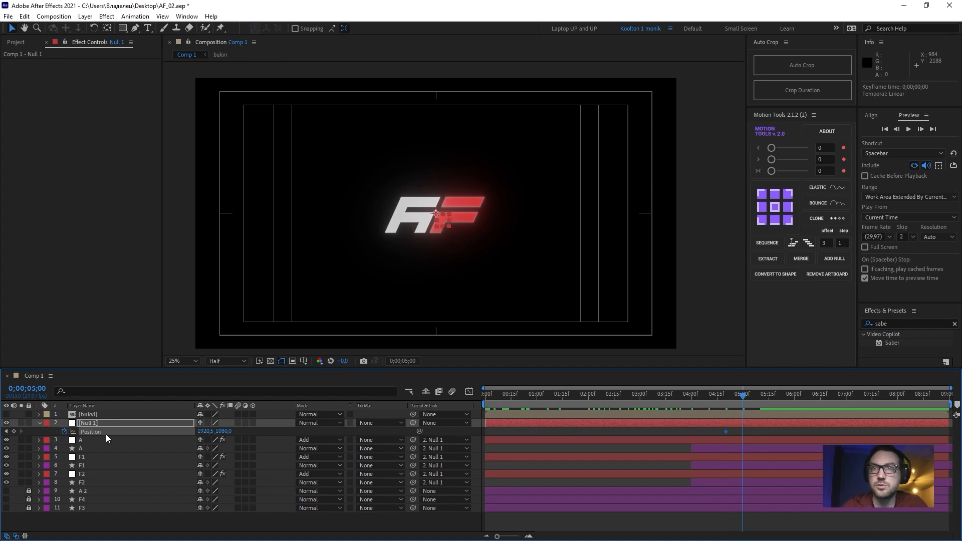
key("shift+Page_Down")
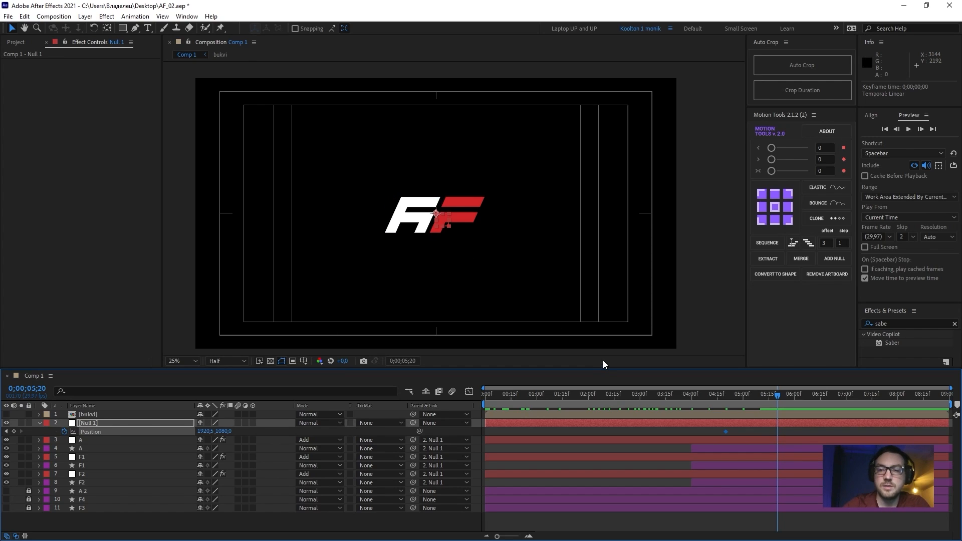
key("shift+Page_Up")
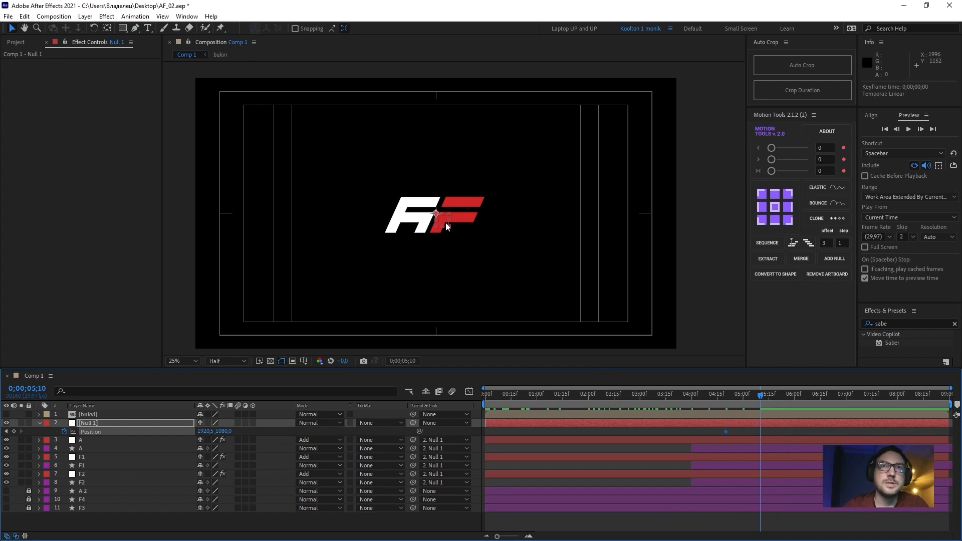
- Show the A 2, F4 and F3 reference layers and move Null 1 to 1290,5, 1080,0 so the logo covers them
left_click_drag(438, 219, 407, 219)
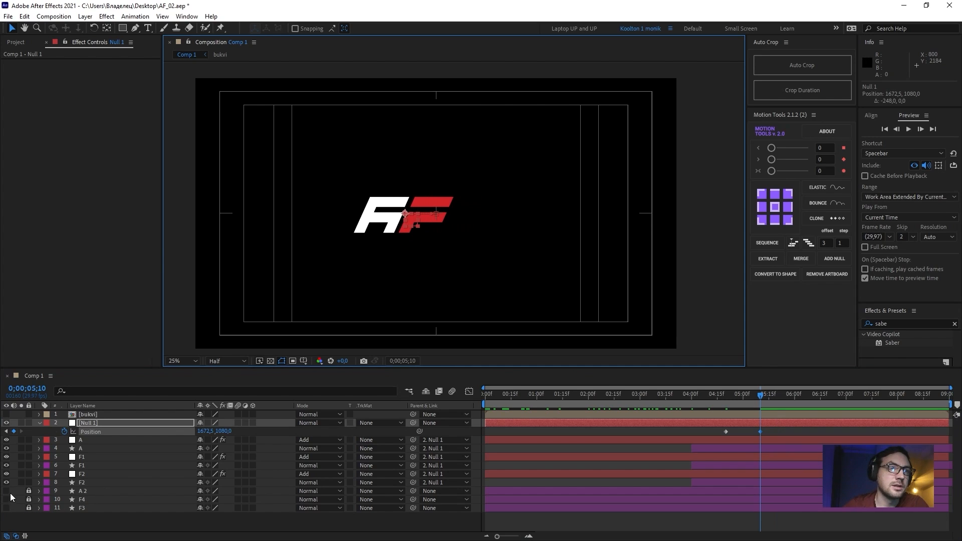
left_click_drag(7, 492, 7, 508)
key("period")
key("period")
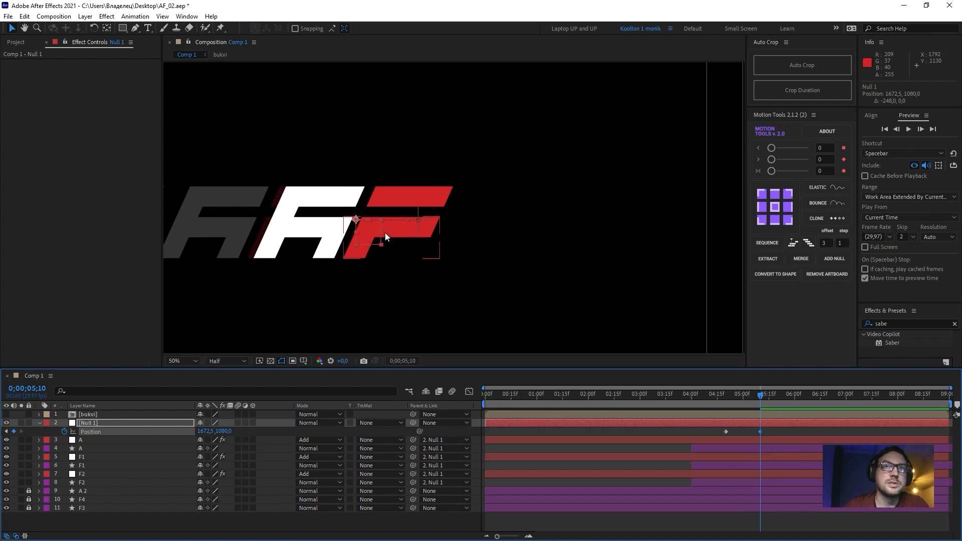
left_click_drag(369, 241, 277, 246)
left_click_drag(299, 299, 507, 289)
scroll(510, 287, "up", 1)
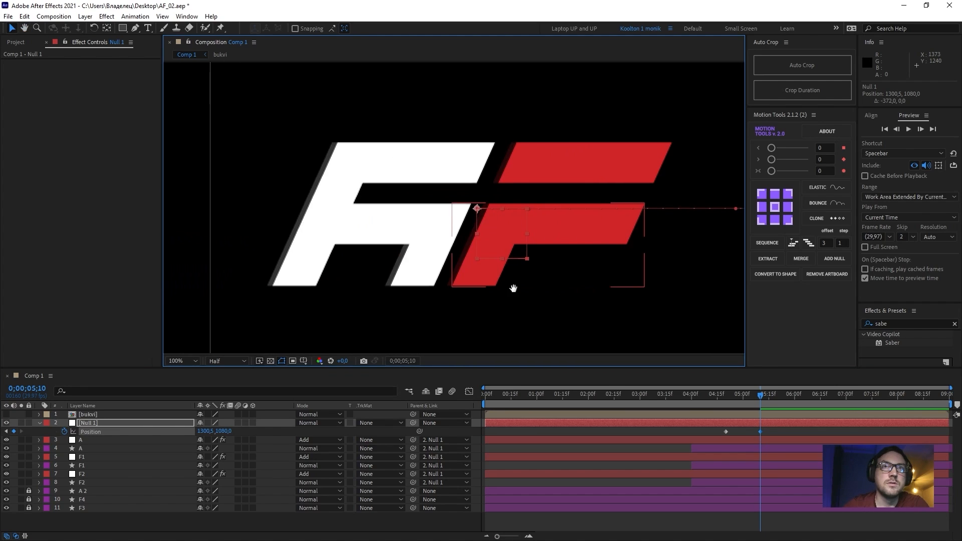
left_click_drag(503, 240, 497, 240)
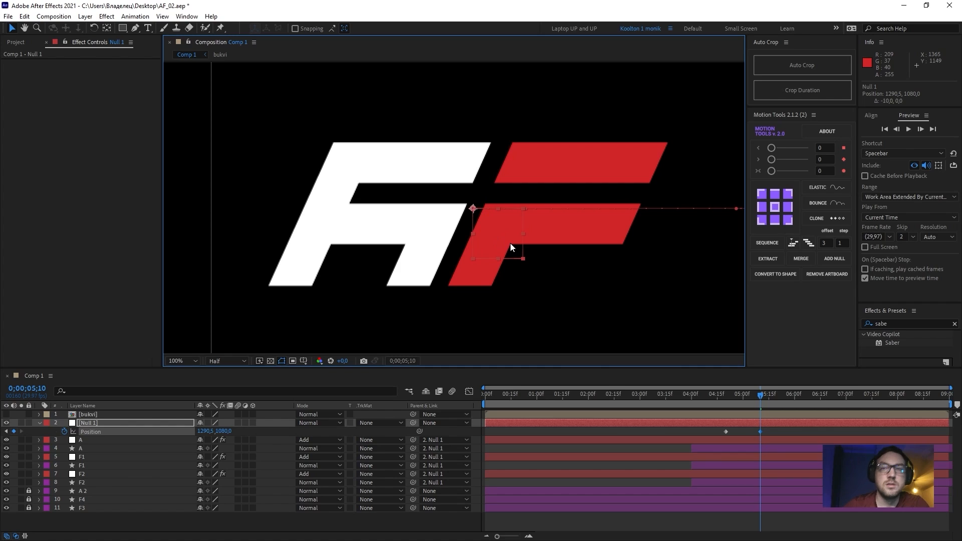
- Try nudging Null 1 three pixels to the right against the reference letters
key("Right")
key("Right")
key("Right")
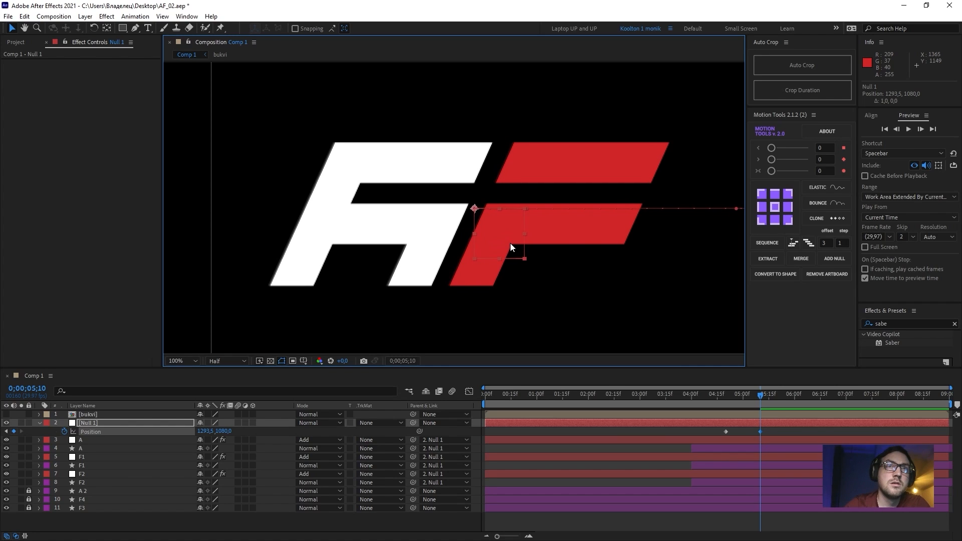
key("Left")
key("Left")
key("Left")
- Unlock and delete the reference layers A 2, F4 and F3
scroll(454, 207, "down", 4)
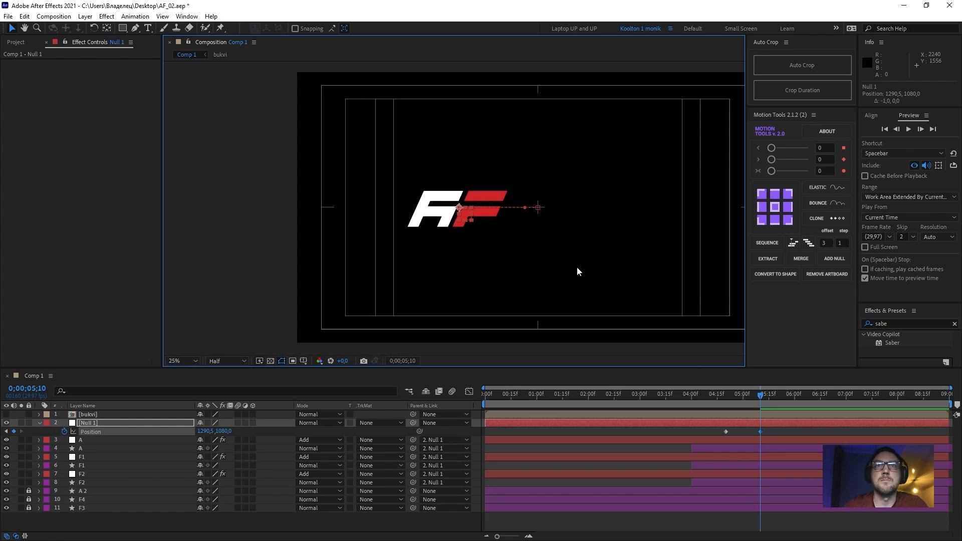
left_click_drag(577, 268, 519, 274)
left_click_drag(29, 491, 7, 508)
left_click_drag(78, 517, 72, 485)
key("Delete")
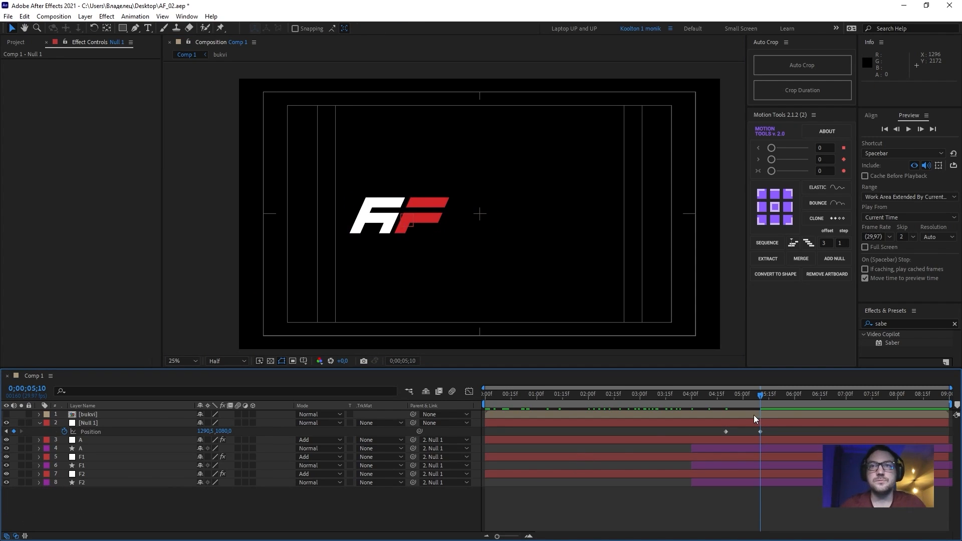
- Ease Null 1's two Position keyframes with a speed curve peaking sharply in the middle, and preview the move from 0;00;04;17
left_click_drag(760, 395, 722, 429)
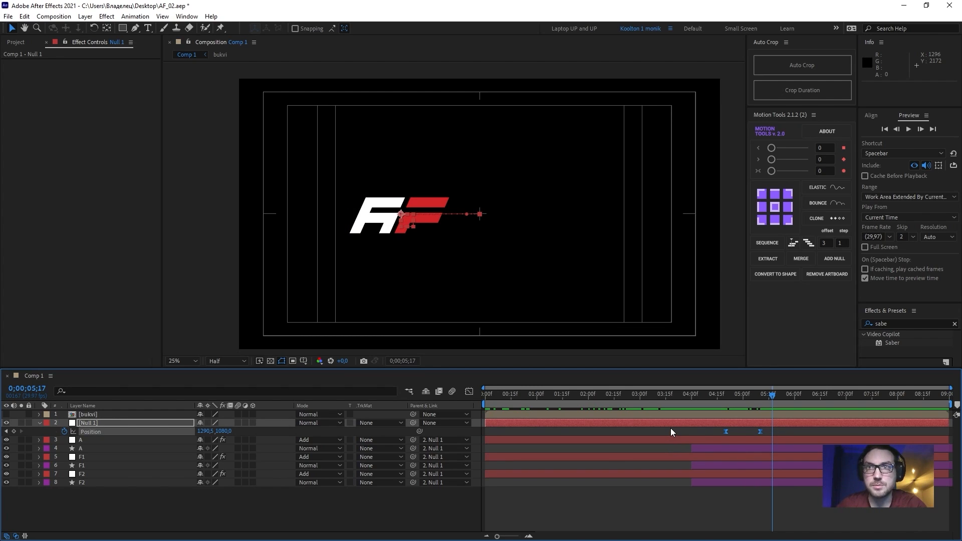
left_click(469, 391)
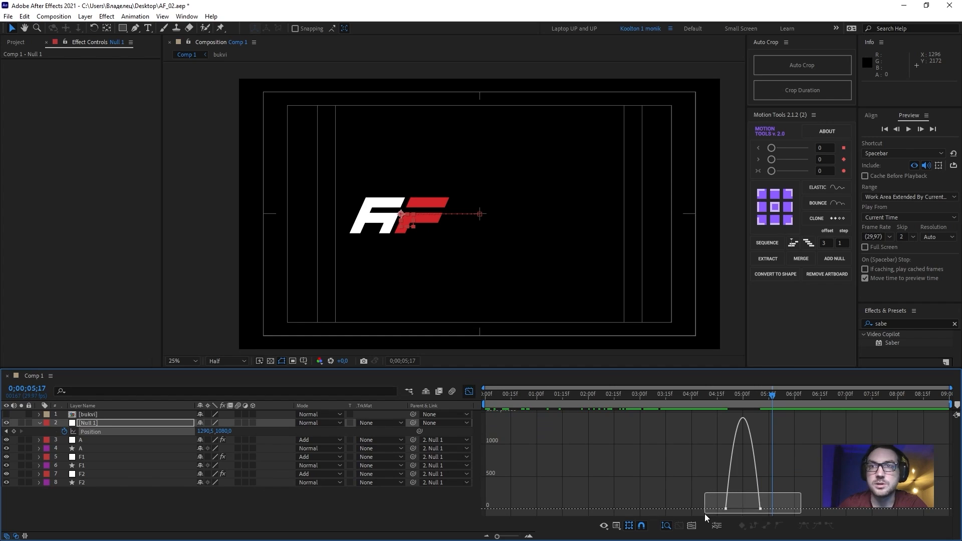
left_click_drag(706, 516, 746, 507)
left_click(721, 400)
key("space")
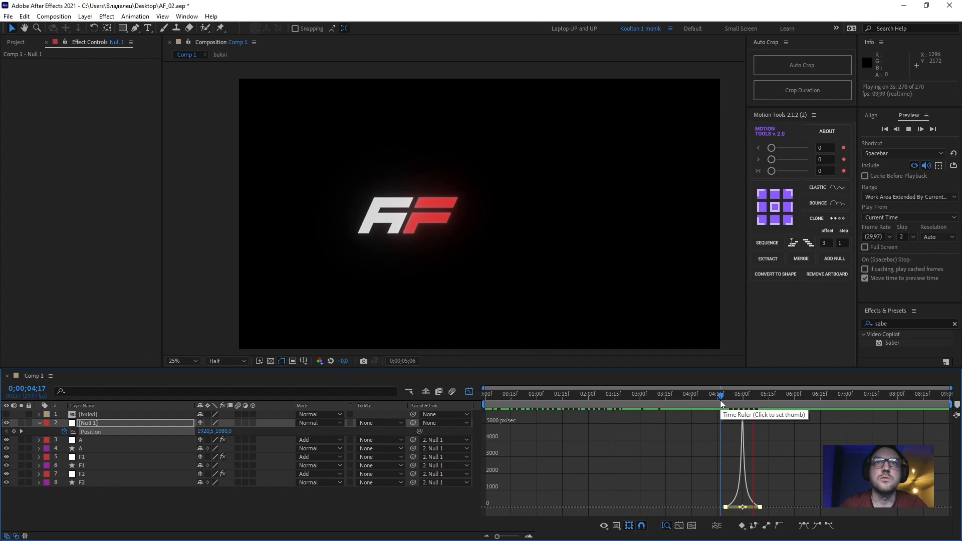
key("space")
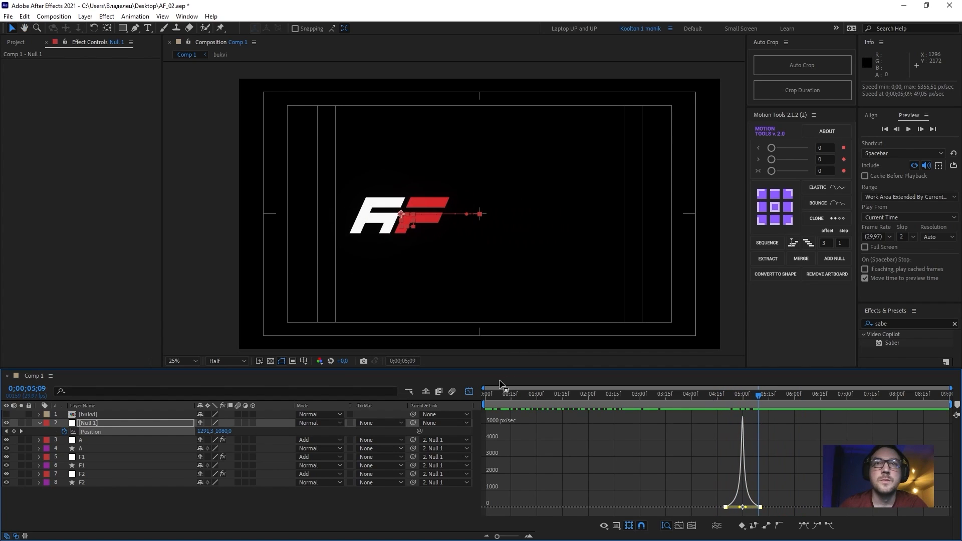
left_click(470, 392)
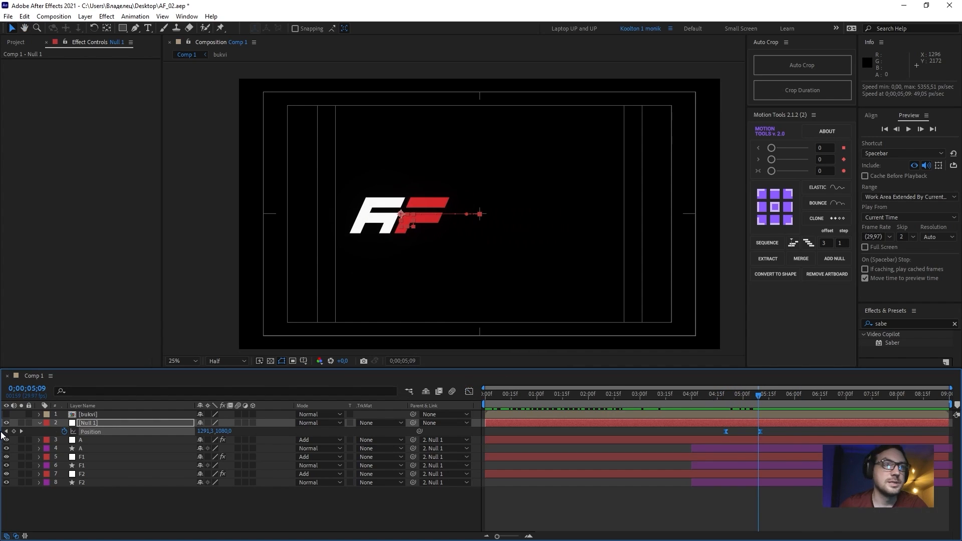
- Collapse Null 1's properties and open the bukvi precomposition at its first frame
left_click(39, 423)
left_click(106, 494)
double_click(80, 417)
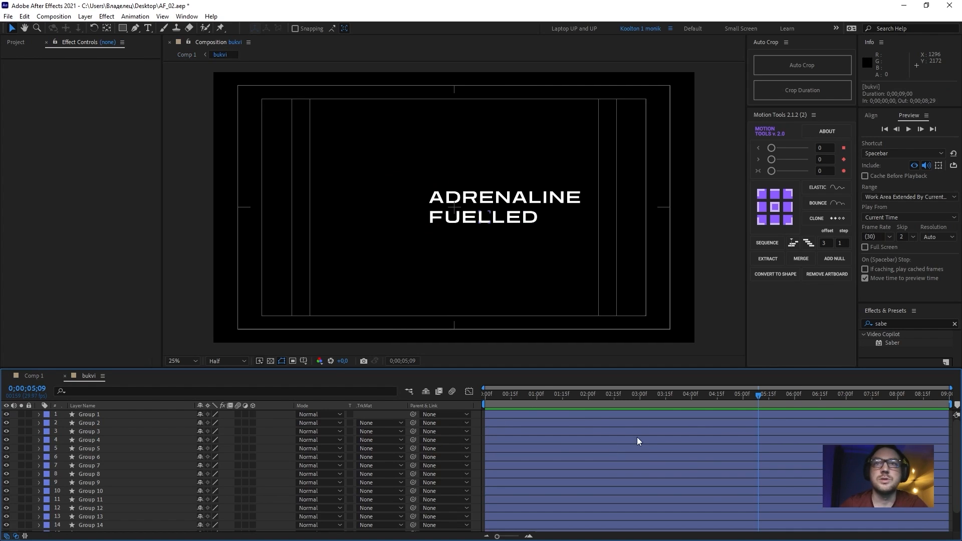
key("Home")
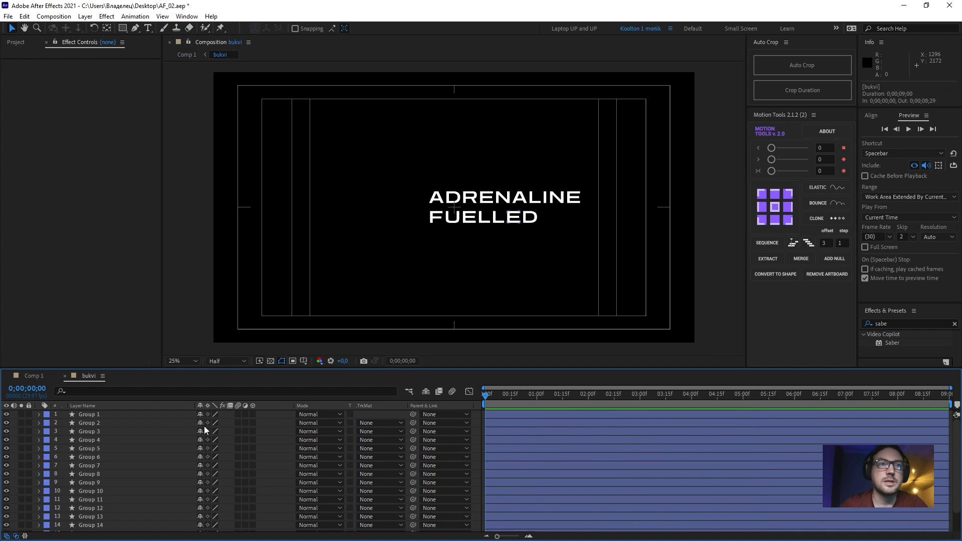
- Label the ADRENALINE letter layers, Group 8 to Group 17, orange and move them above the FUELLED letter layers
left_click_drag(626, 197, 423, 181)
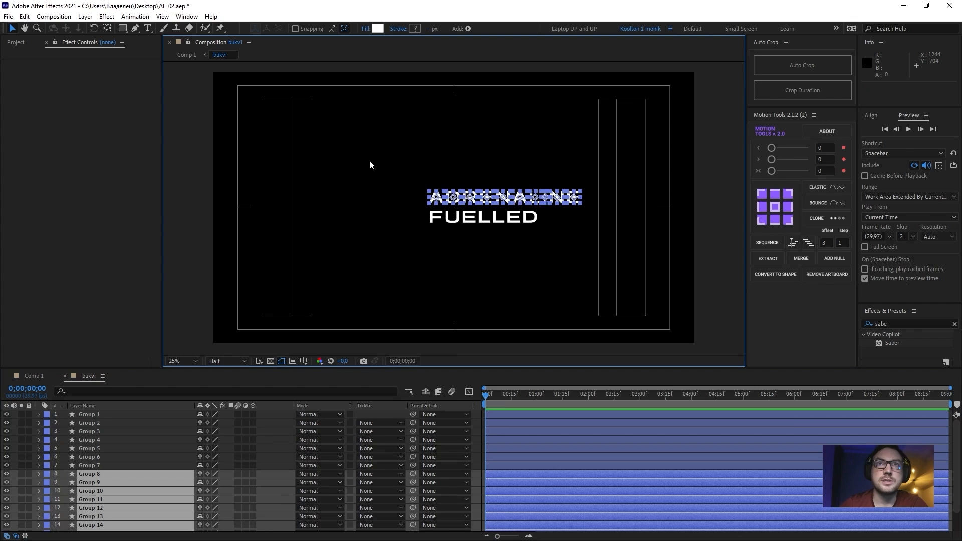
scroll(106, 521, "down", 2)
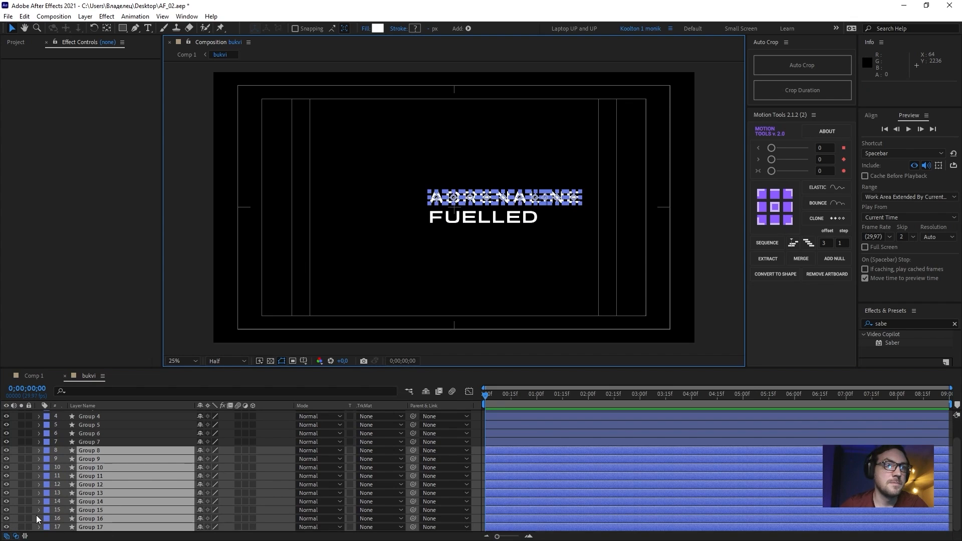
left_click(50, 530)
left_click(100, 477)
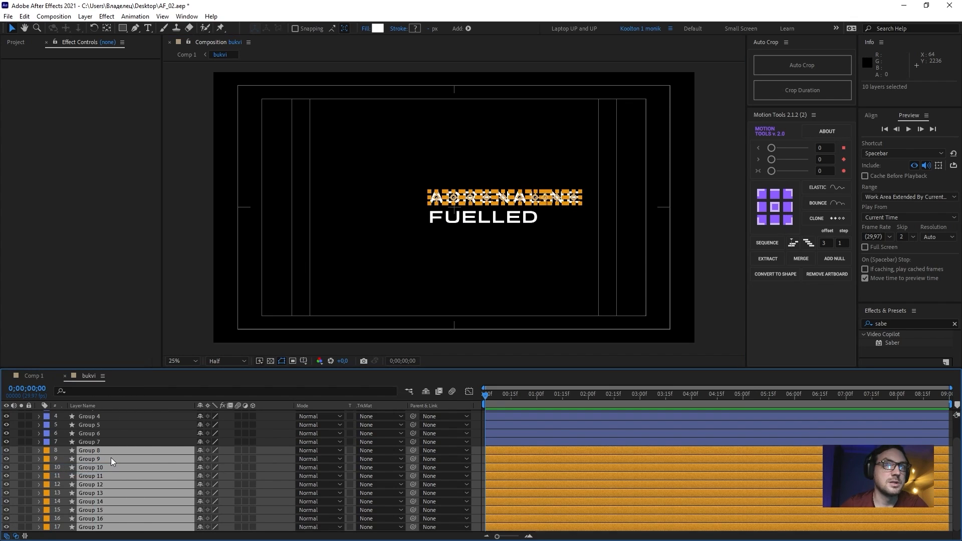
left_click_drag(105, 458, 165, 413)
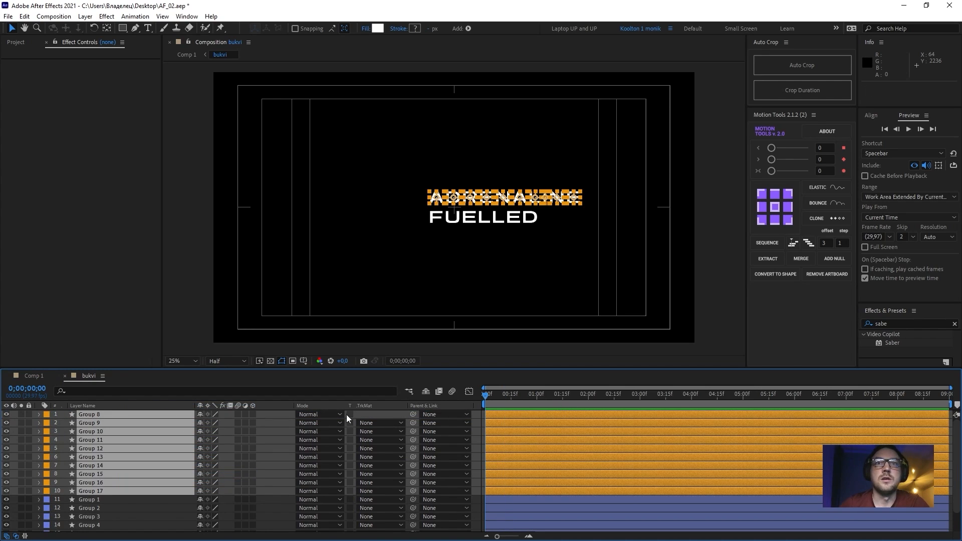
- Add a Position keyframe to all ADRENALINE and FUELLED letter layers at 0;00;00;20
key("space")
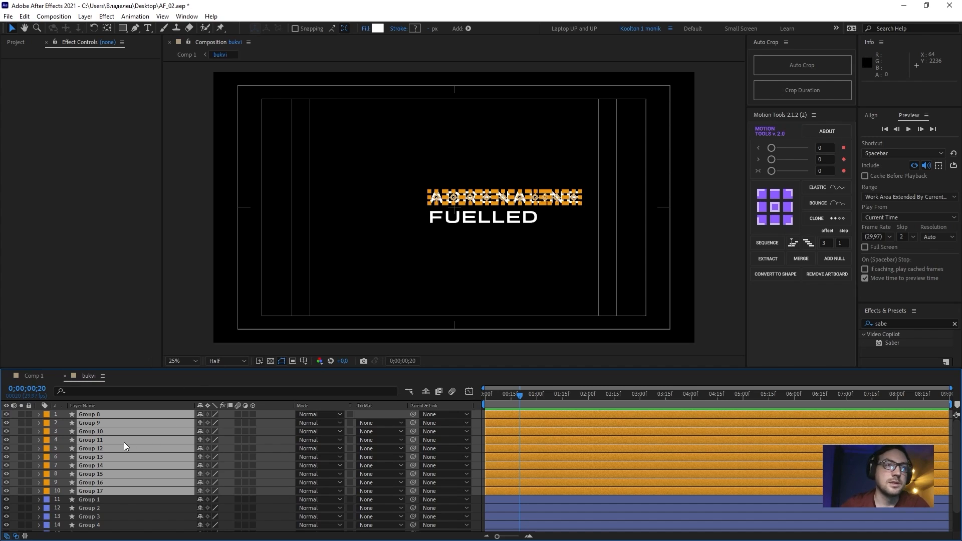
key("ctrl+a")
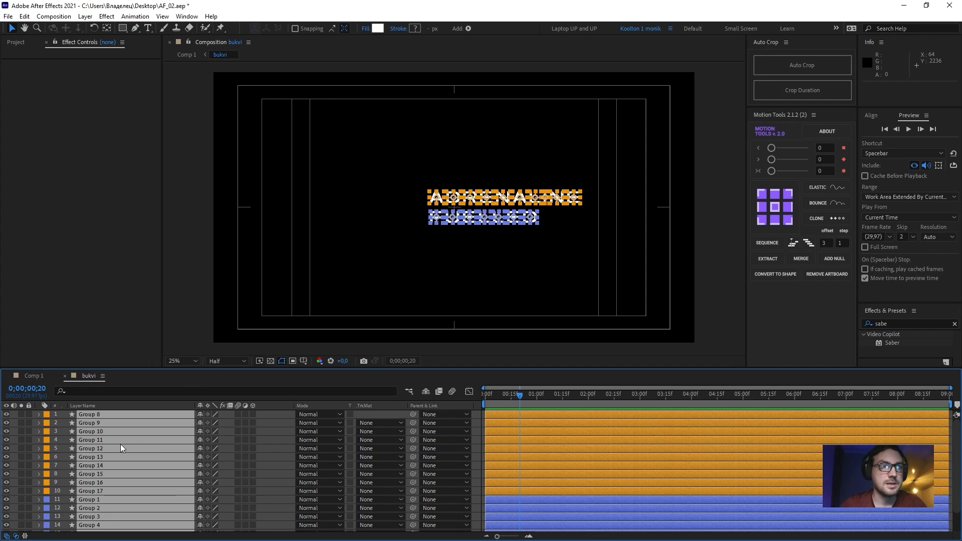
key("p")
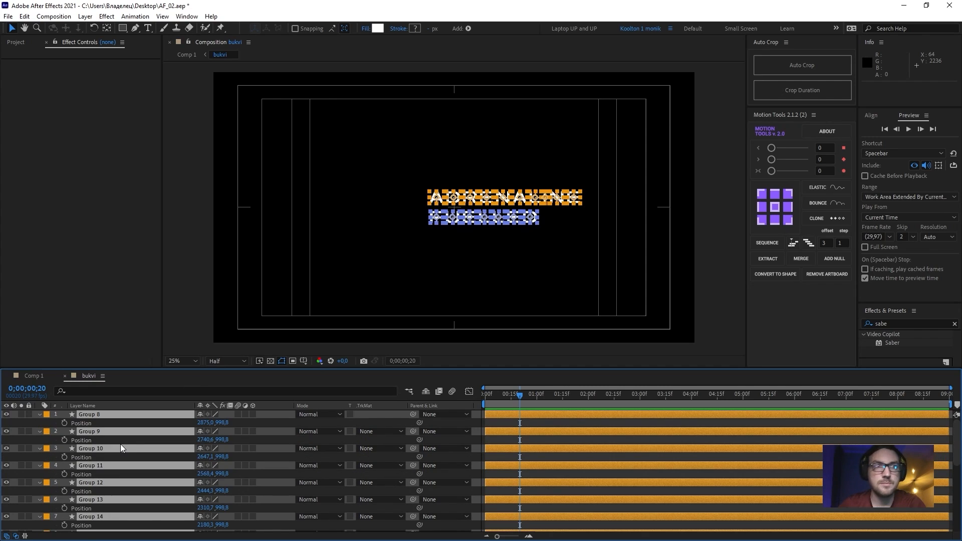
left_click(64, 457)
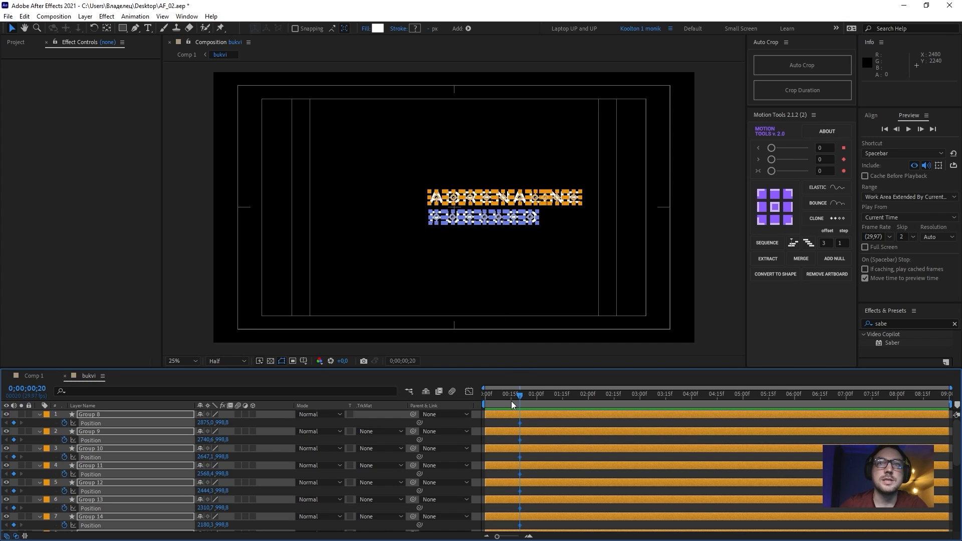
- Align all letter layers to the left edge of the selection at the first frame
key("Home")
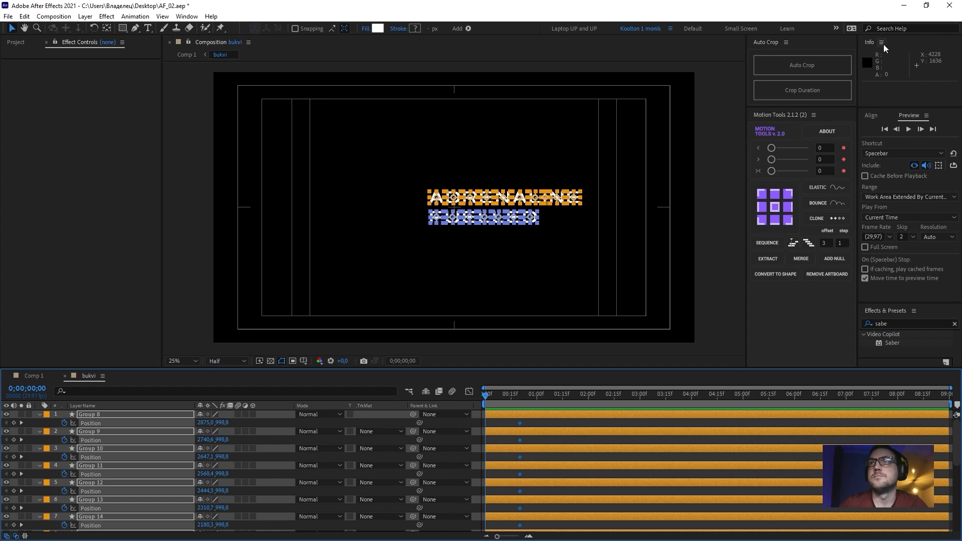
left_click(871, 115)
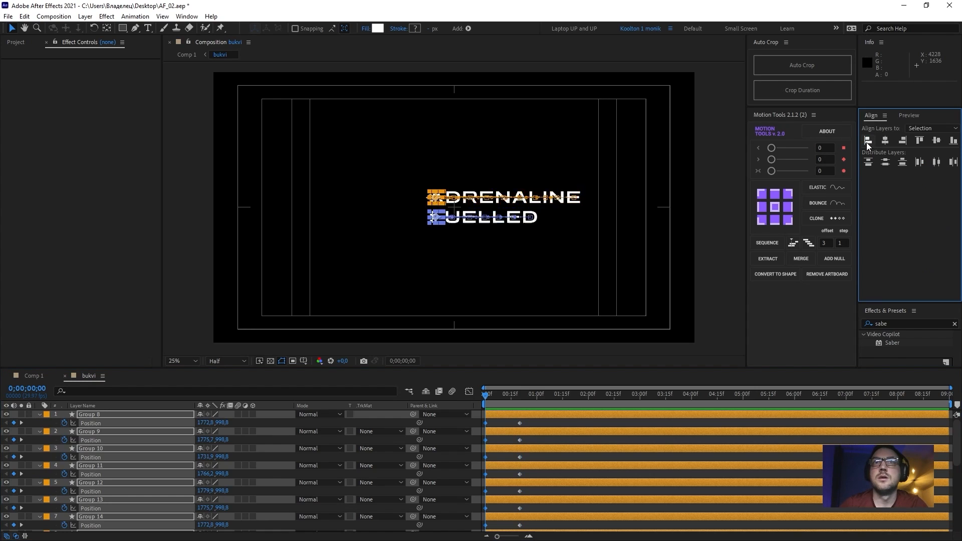
left_click(868, 142)
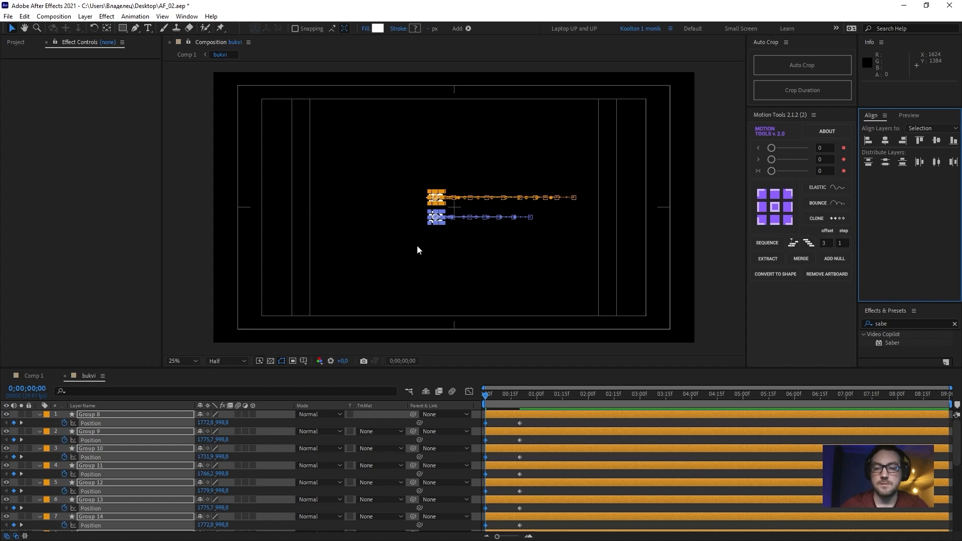
- Nudge the stacked letters about 360 px to the left at the first frame
key("shift+Left")
key("shift+Left")
key("shift+Left")
key("shift+Left")
key("shift+Left")
key("shift+Left")
key("shift+Left")
key("shift+Left")
key("shift+Left")
key("shift+Left")
key("shift+Left")
key("shift+Left")
key("shift+Left")
key("shift+Left")
key("shift+Left")
key("shift+Left")
key("shift+Left")
key("shift+Left")
key("shift+Left")
key("shift+Left")
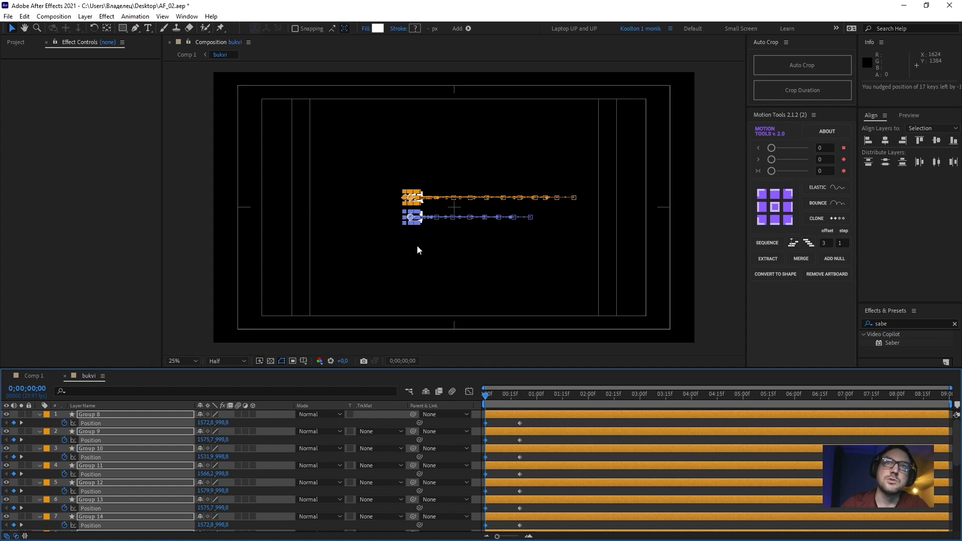
key("shift+Left")
key("shift+Left")
key("shift+Left")
key("shift+Left")
key("shift+Left")
key("shift+Left")
key("shift+Left")
key("shift+Left")
key("shift+Left")
key("shift+Left")
key("shift+Left")
key("shift+Left")
key("shift+Left")
key("shift+Left")
key("shift+Left")
key("shift+Left")
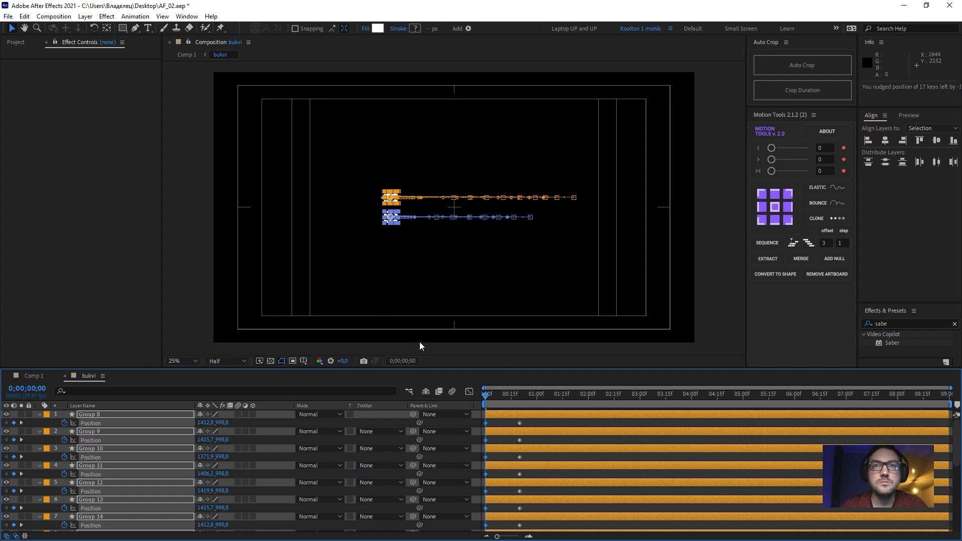
- Easy Ease all letter Position keyframes and shape their speed curves to peak sharply in the middle
double_click(82, 378)
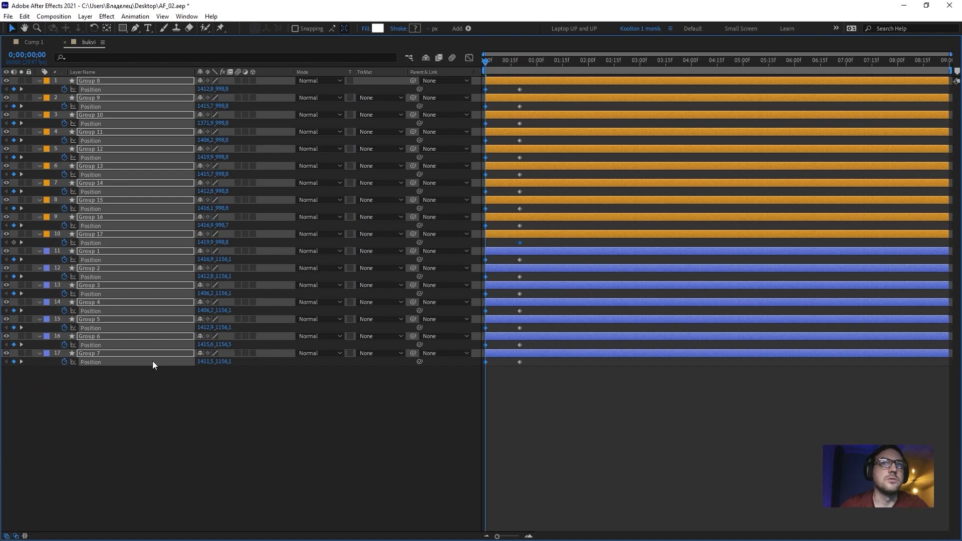
left_click_drag(623, 420, 444, 88)
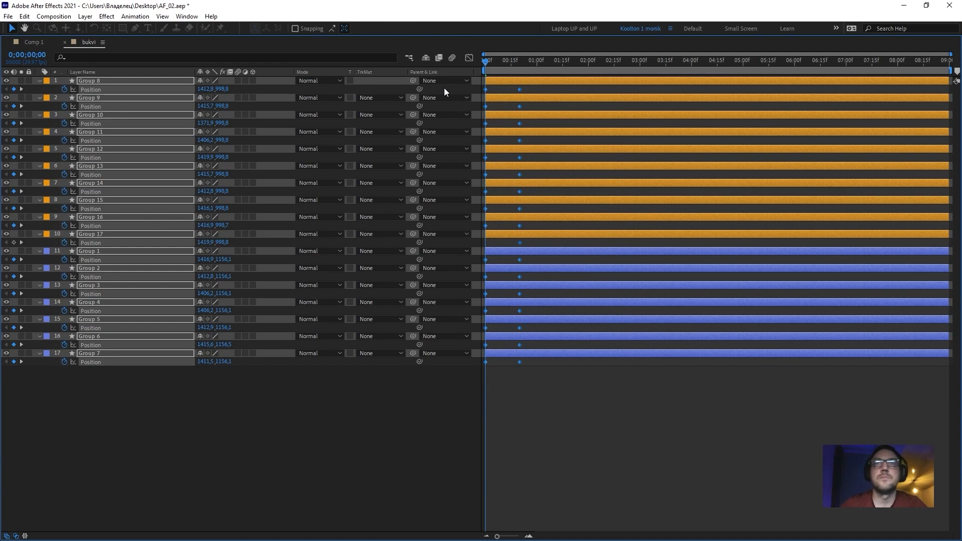
key("F9")
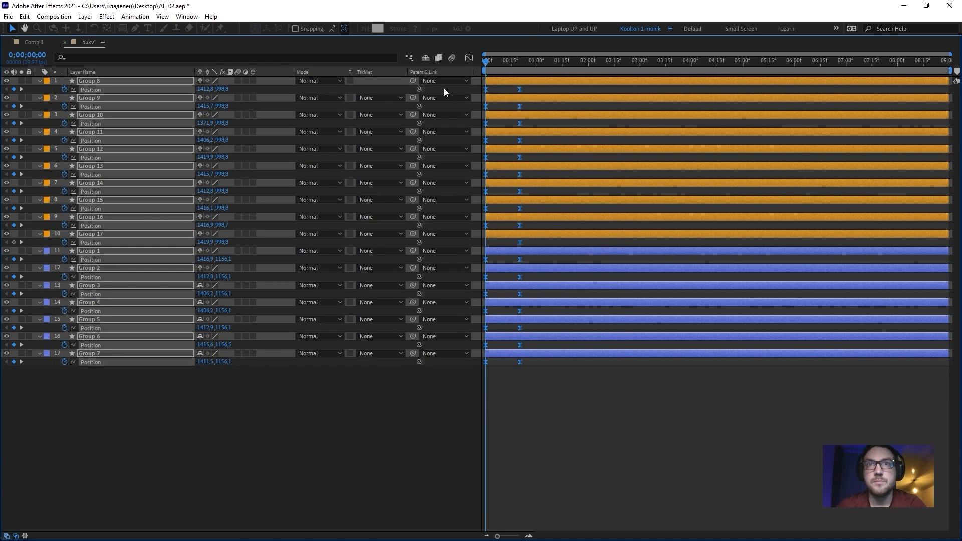
left_click(469, 59)
left_click_drag(554, 462, 514, 494)
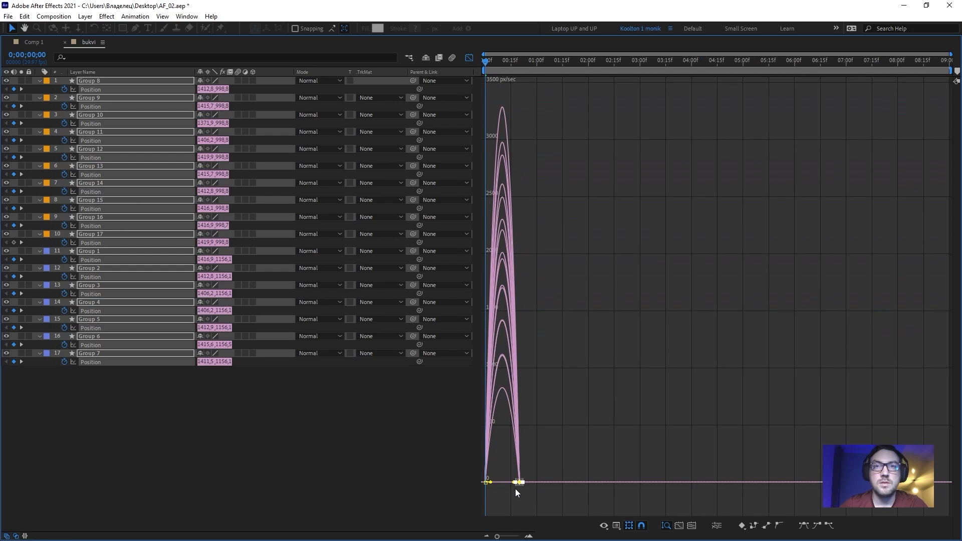
left_click(529, 536)
left_click_drag(543, 485, 516, 484)
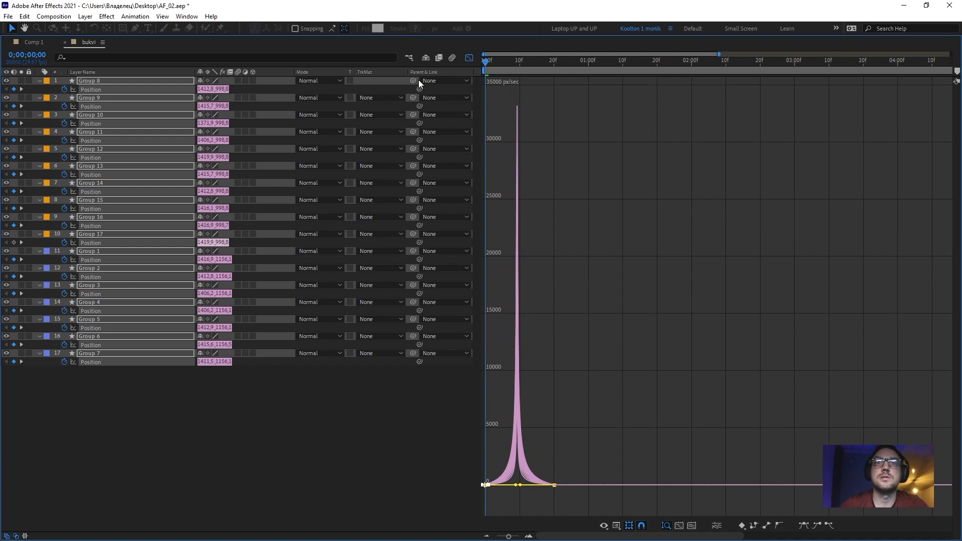
- Preview the letters spreading out from their stacked starting position
key("grave")
key("space")
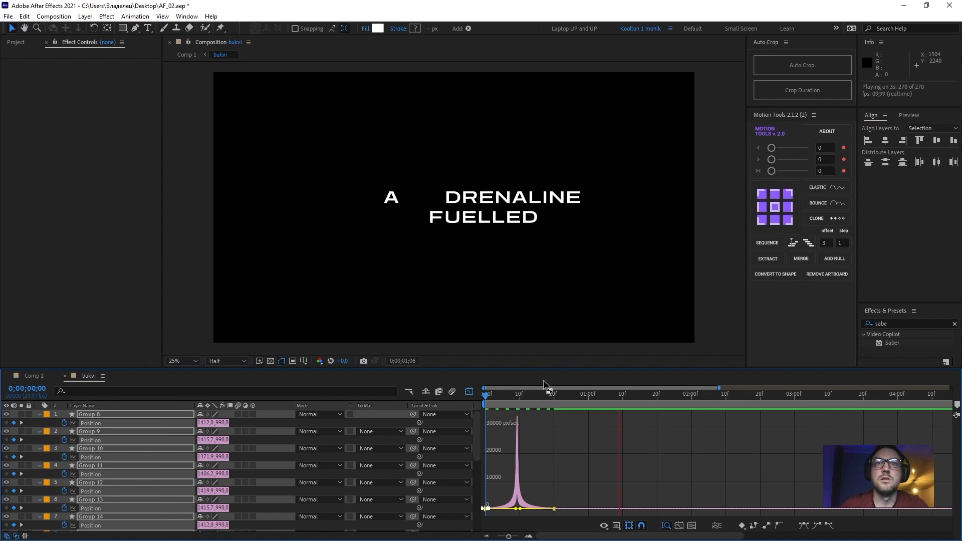
key("space")
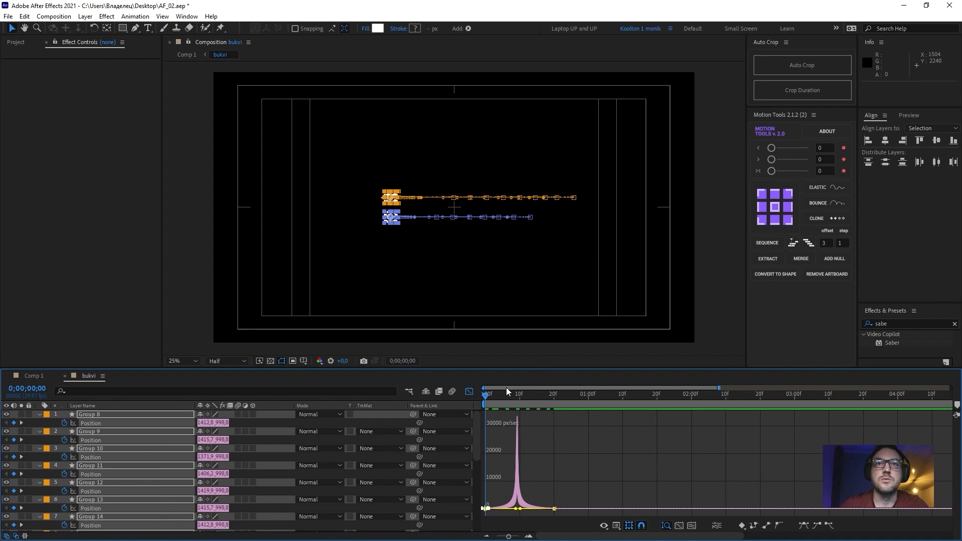
- Return to the layer bars in an enlarged timeline and examine Group 17's Position keyframes up to 0;00;00;20
left_click(469, 392)
left_click_drag(539, 371, 537, 247)
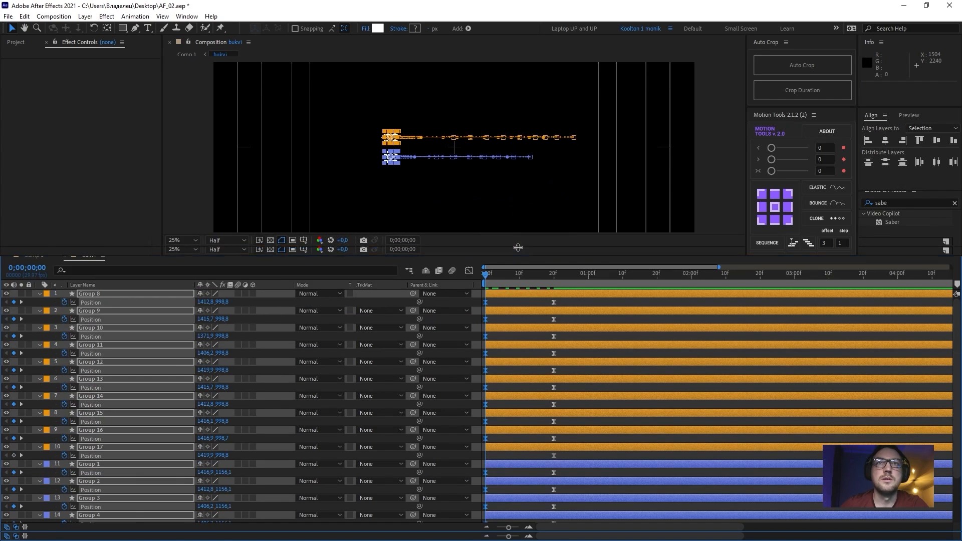
left_click(523, 504)
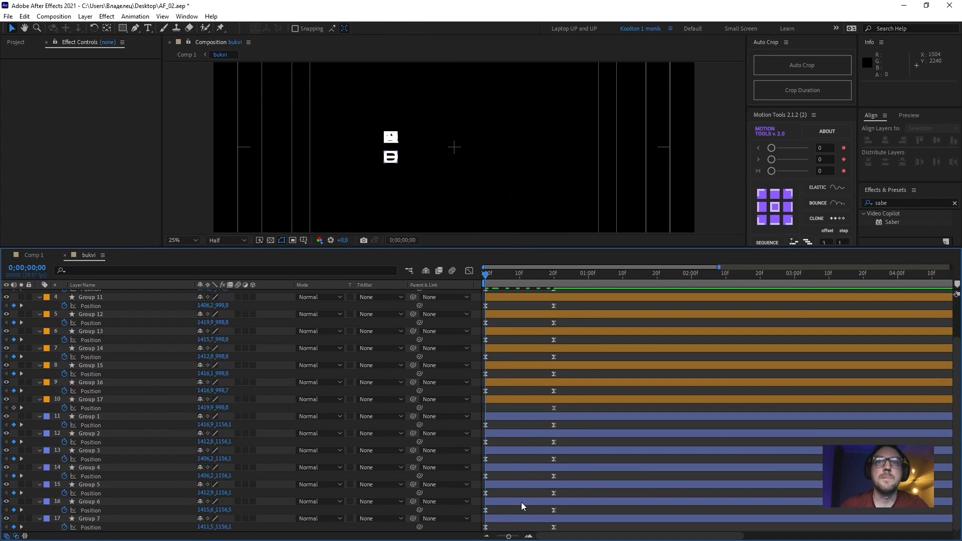
left_click(530, 446)
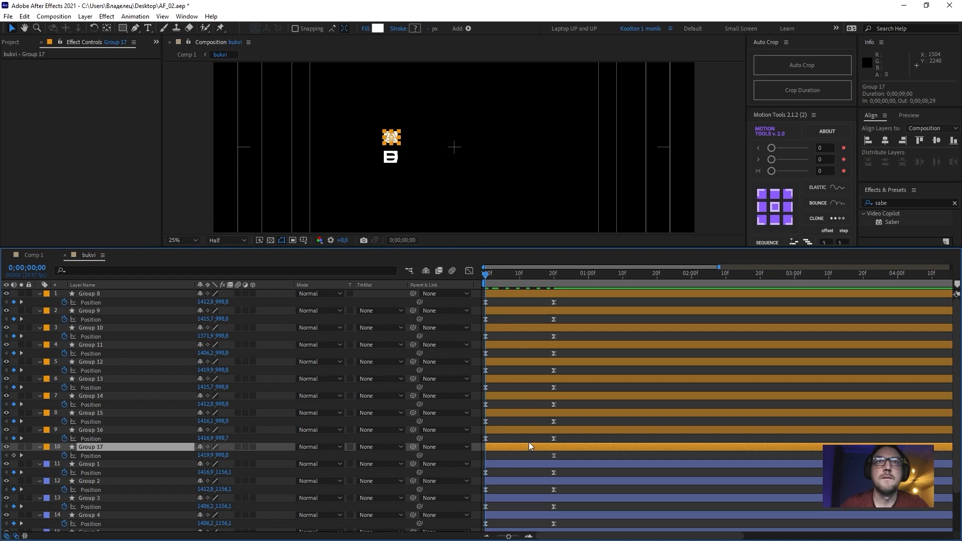
left_click_drag(490, 273, 557, 289)
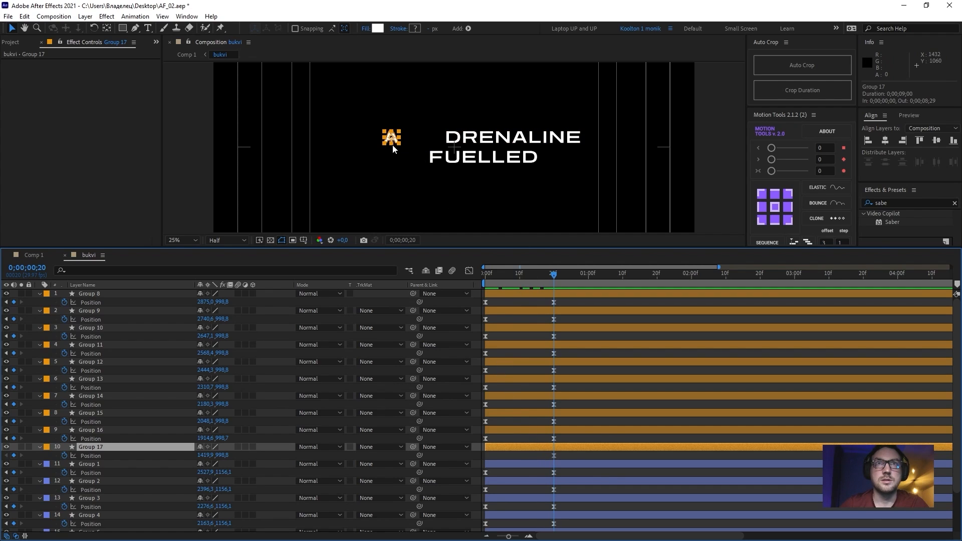
- Undo the easing, the leftward nudges and the left alignment of the letter layers
key("ctrl+a")
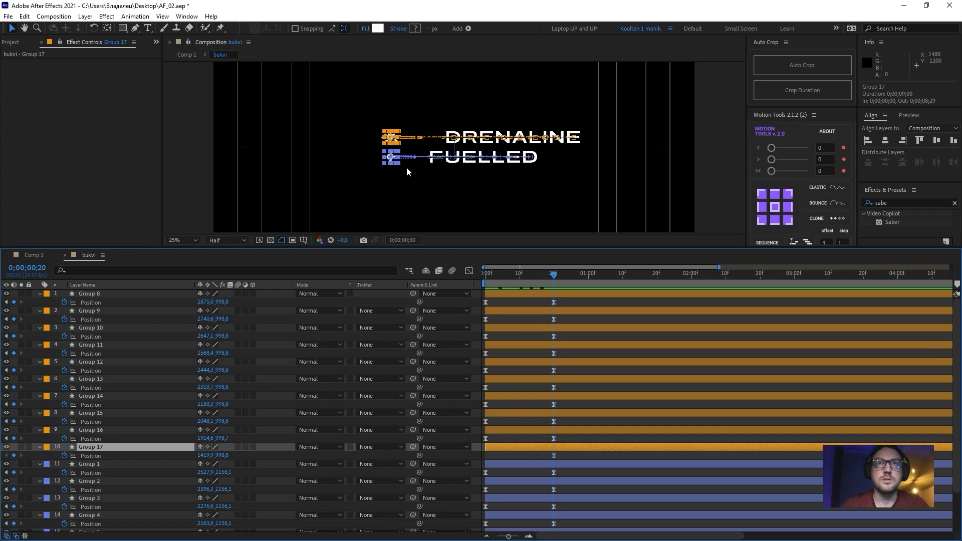
key("Home")
key("shift+Right")
key("shift+Right")
key("shift+Right")
key("shift+Right")
key("shift+Right")
key("shift+Right")
key("shift+Right")
key("shift+Right")
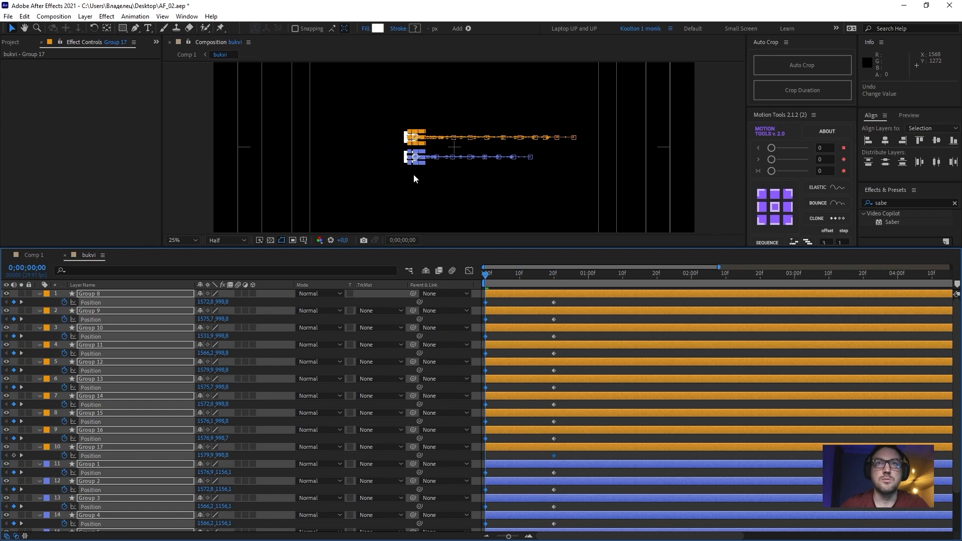
key("shift+Right")
key("shift+Right")
key("shift+Right")
key("shift+Right")
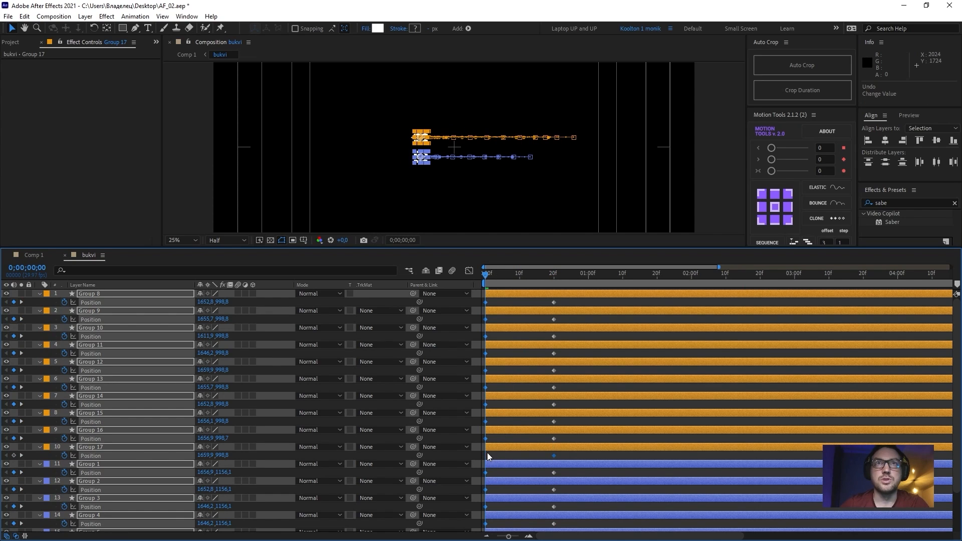
key("shift+Right")
key("shift+Right")
key("shift+Right")
key("shift+Right")
key("shift+Right")
key("shift+Right")
key("shift+Right")
key("shift+Right")
key("shift+Right")
key("shift+Right")
key("shift+Right")
key("shift+Right")
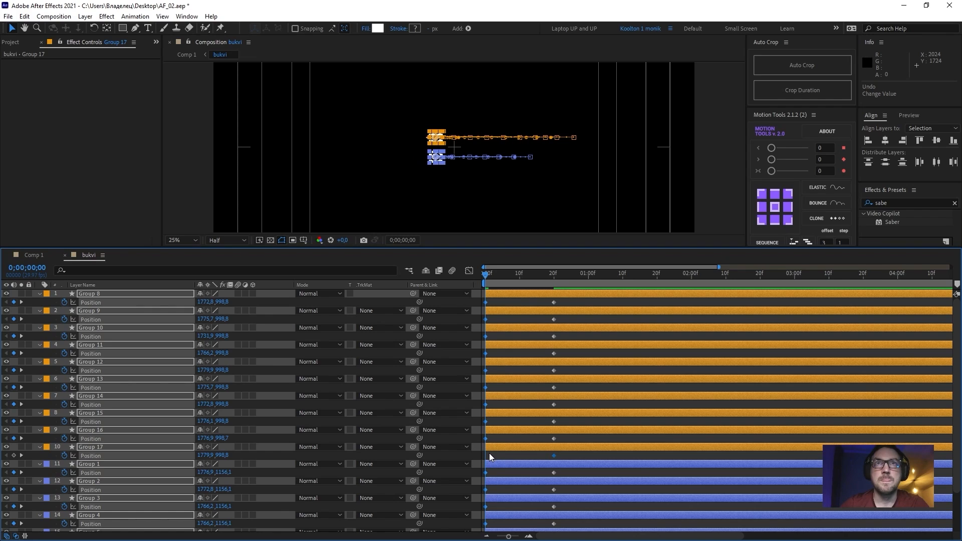
key("ctrl+z")
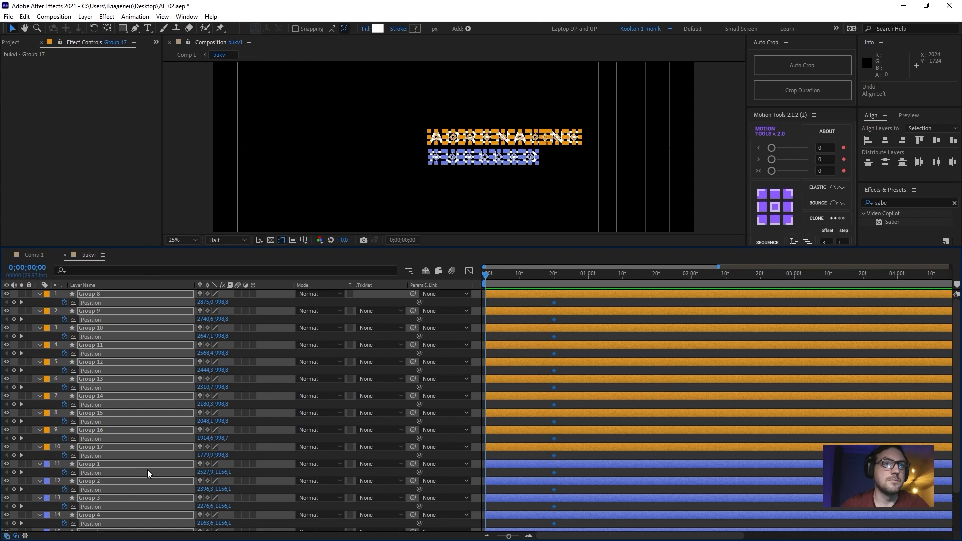
- With all letter layers still selected at the first frame, align them to the selection's left edge
scroll(149, 470, "down", 3)
scroll(144, 468, "up", 3)
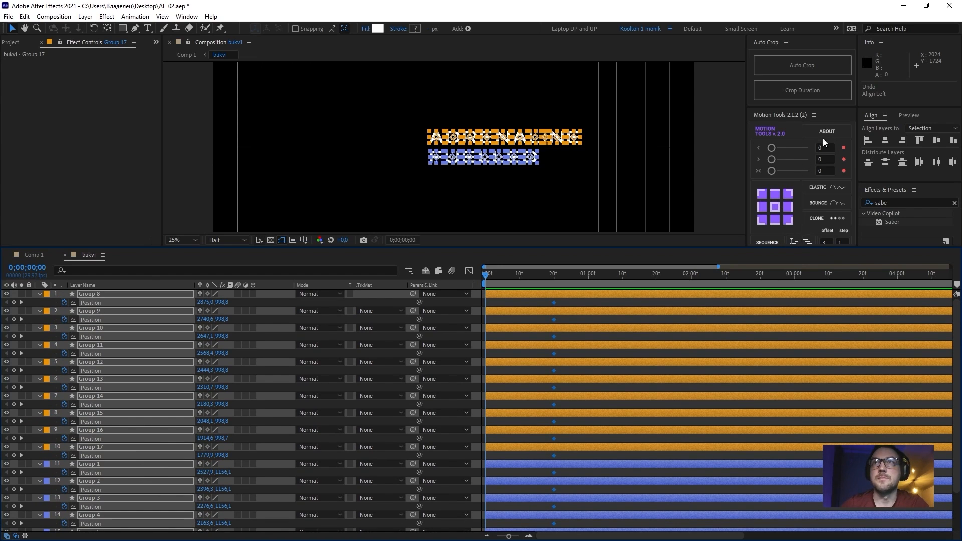
left_click(869, 141)
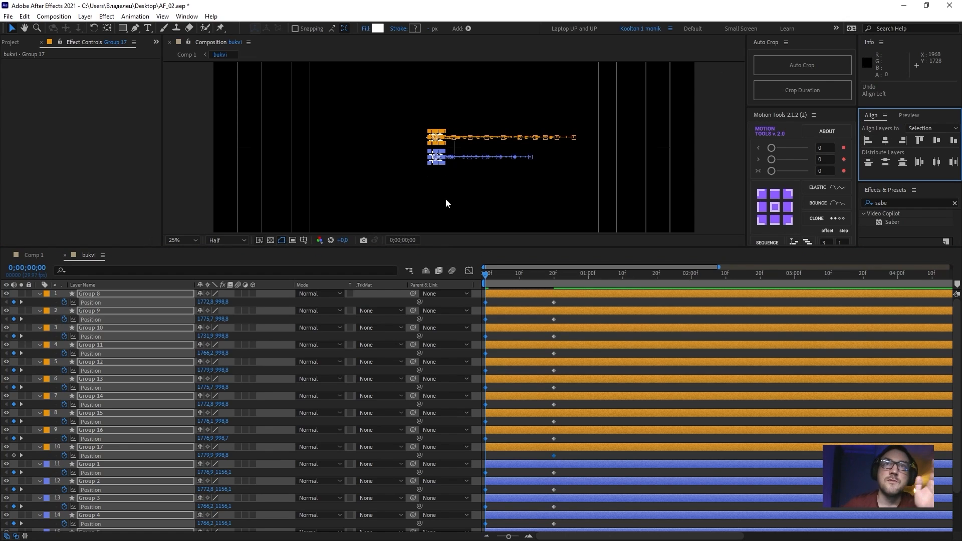
- Add the missing Position keyframe to Group 17 at the first frame
left_click(499, 454)
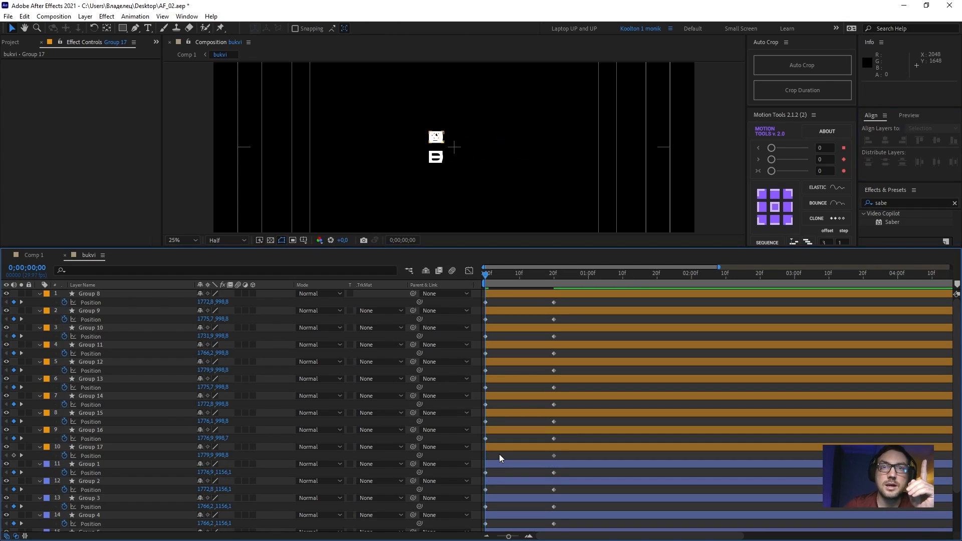
left_click(498, 448)
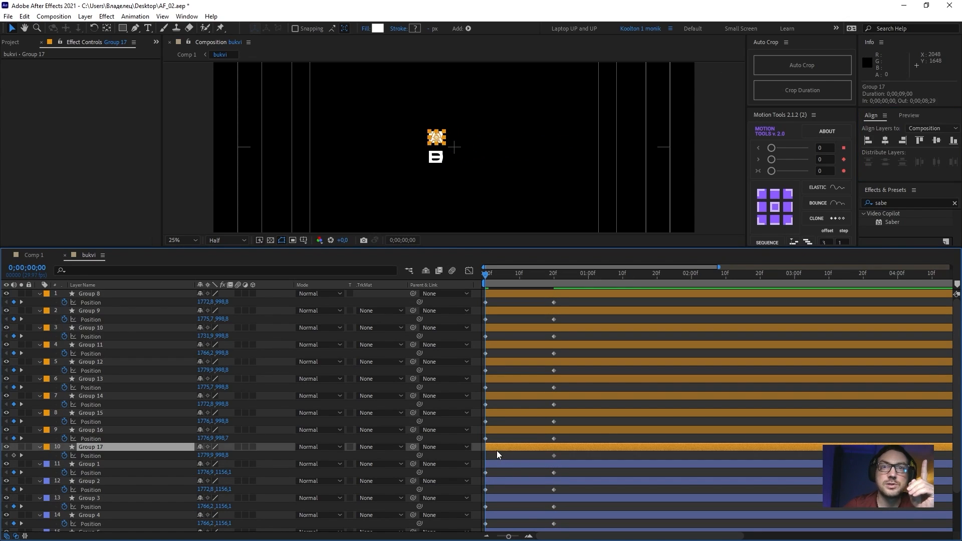
left_click(14, 457)
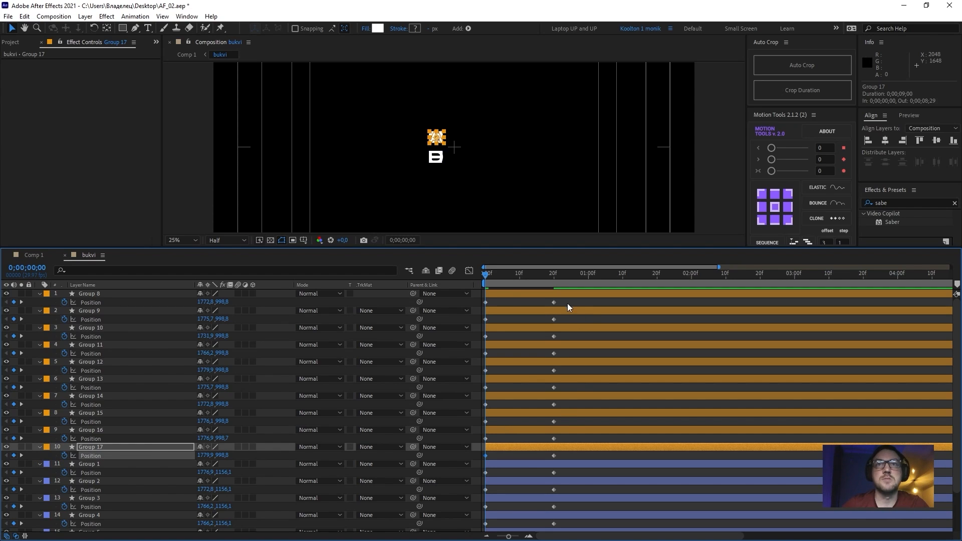
- Select the first-frame Position keyframes of all letter layers and nudge them about 320 px to the left
left_click_drag(499, 303, 445, 531)
scroll(446, 465, "up", 3)
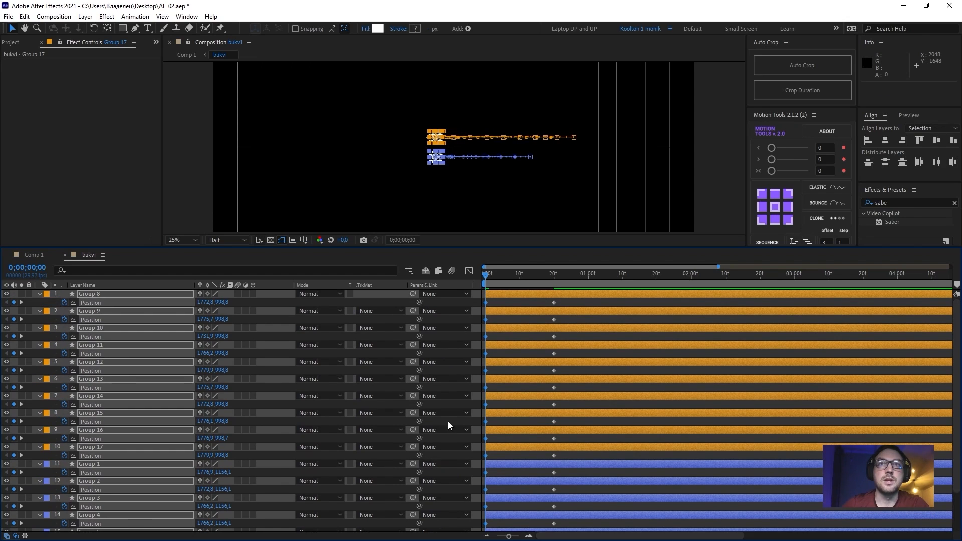
key("shift+Left")
key("shift+Left")
key("shift+Left")
key("shift+Left")
key("shift+Left")
key("shift+Left")
key("shift+Left")
key("shift+Left")
key("shift+Left")
key("shift+Left")
key("shift+Left")
key("shift+Left")
key("shift+Left")
key("shift+Left")
key("shift+Left")
key("shift+Left")
key("shift+Left")
key("shift+Left")
key("shift+Left")
key("shift+Left")
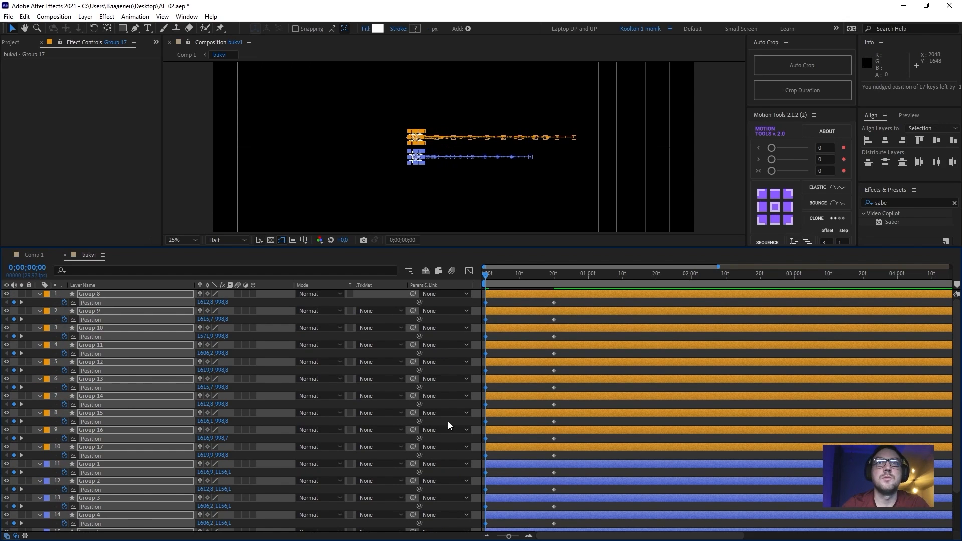
key("shift+Left")
key("shift+Left")
key("shift+Left")
key("shift+Left")
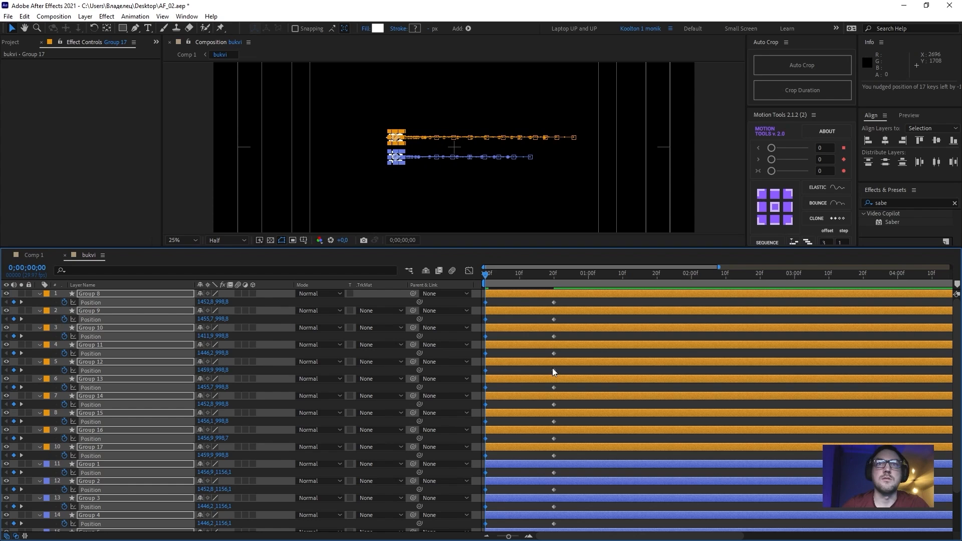
- Apply Easy Ease to both Position keyframes of every letter layer
scroll(593, 404, "down", 2)
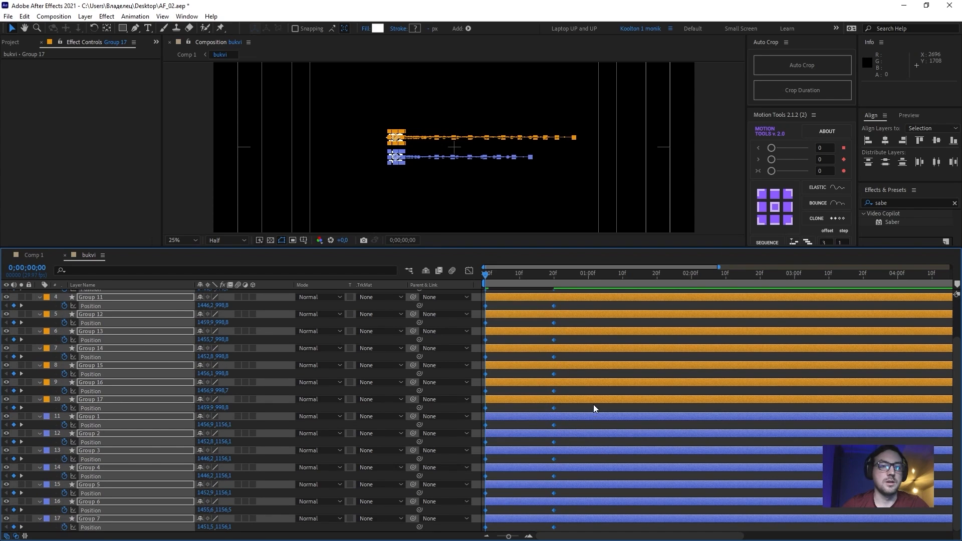
key("grave")
mouse_move(569, 95)
left_mouse_down()
mouse_move(498, 221)
mouse_move(427, 491)
mouse_move(432, 484)
left_mouse_up()
key("F9")
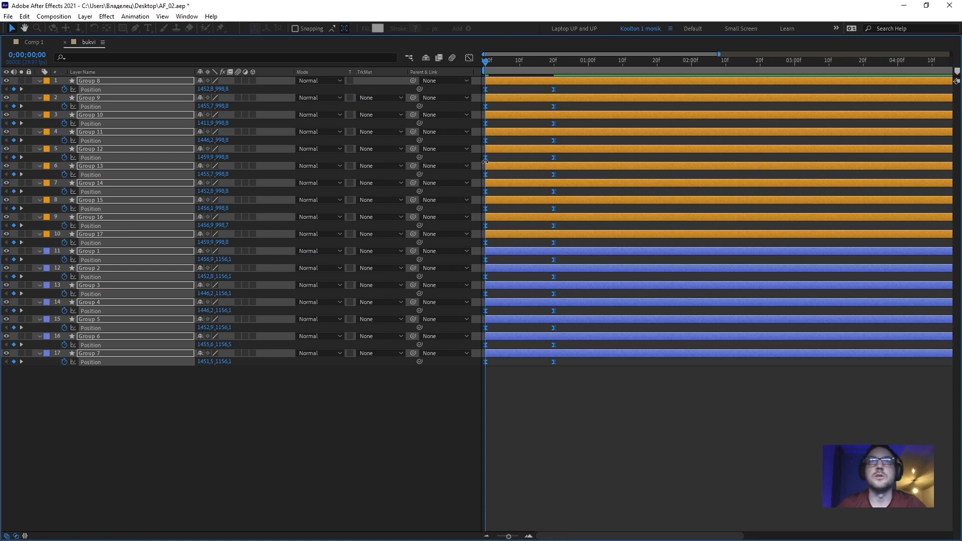
- Shape the Position speed curves of all letter layers into a sharp peak at about frame 10 with long, slow ends
left_click(470, 59)
mouse_move(511, 476)
left_mouse_down()
mouse_move(468, 514)
mouse_move(517, 485)
left_mouse_up()
left_click_drag(574, 473, 524, 485)
left_click_drag(488, 64, 554, 79)
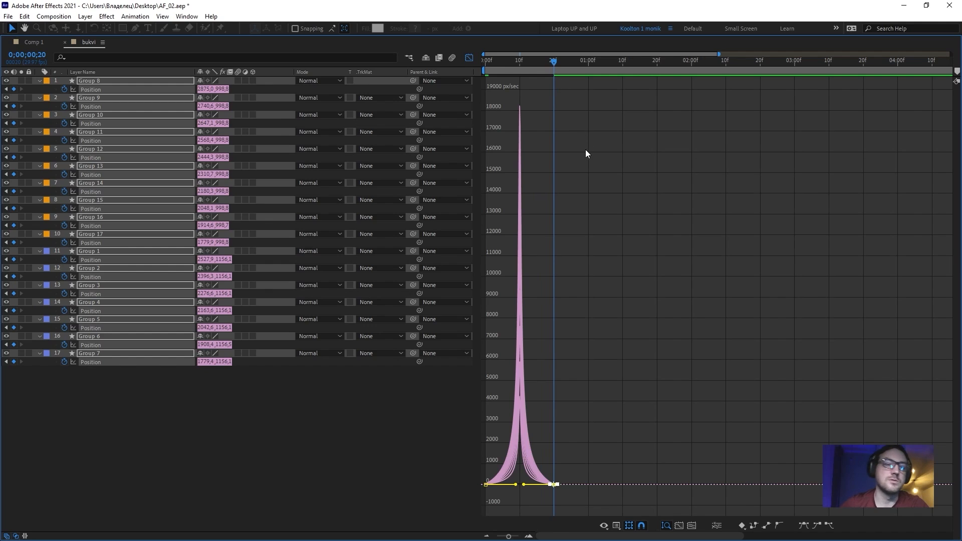
- Play back the letter spread in the bukvi composition to check the new easing
key("grave")
key("space")
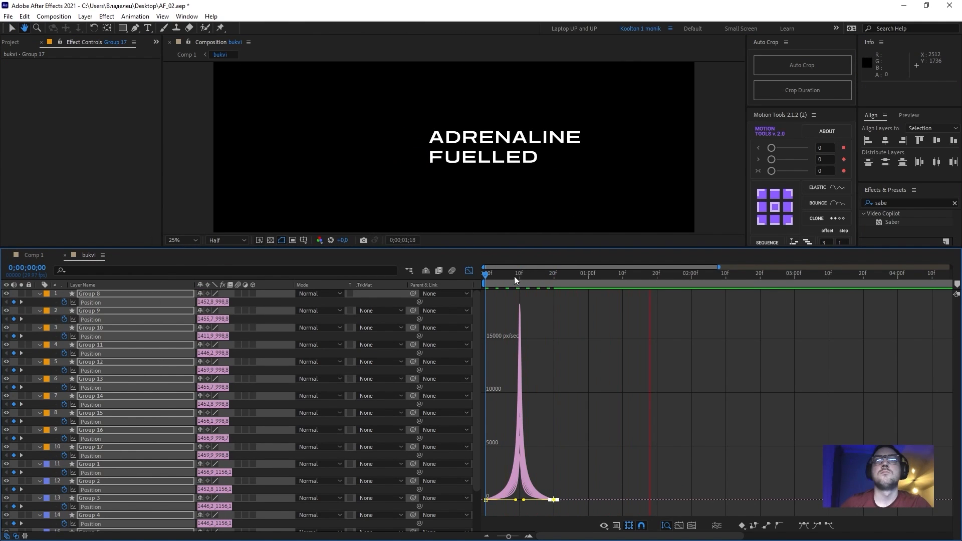
key("space")
left_click_drag(898, 108, 898, 53)
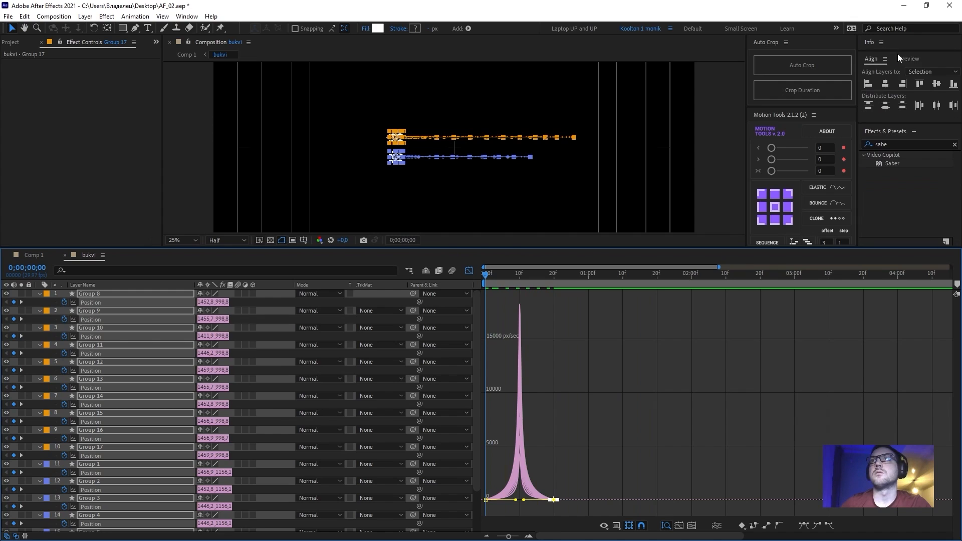
left_click(914, 58)
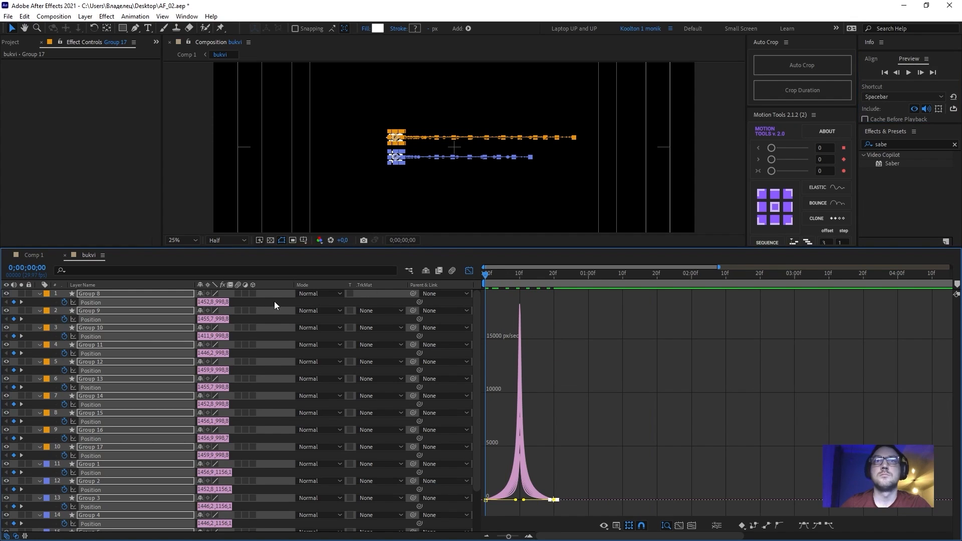
key("space")
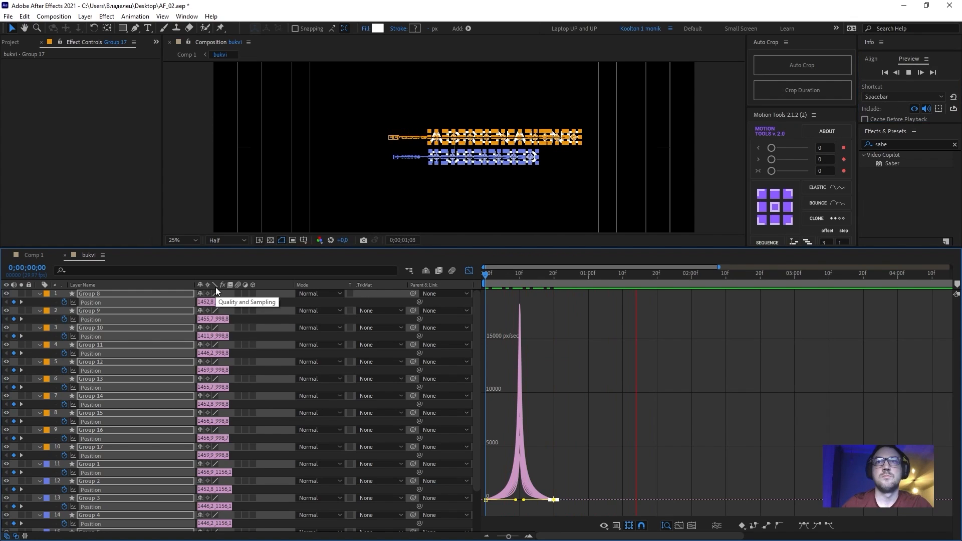
key("space")
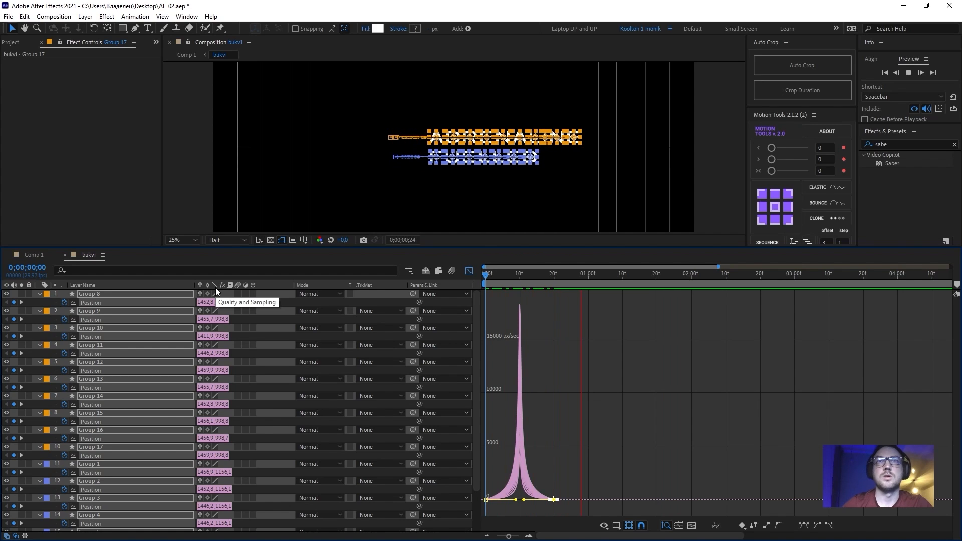
left_click(591, 313)
key("space")
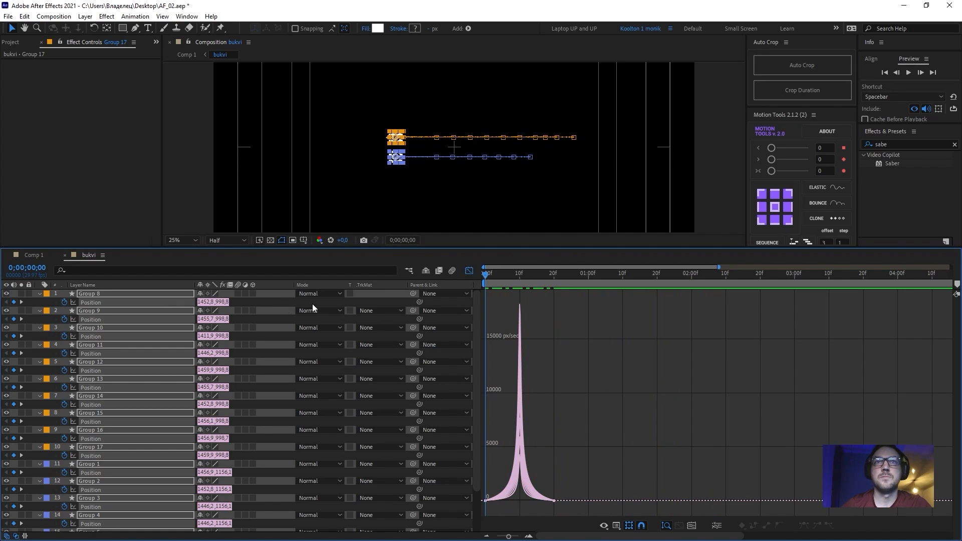
- Deselect the letter layers, replay the animation from the first frame and switch from the speed graph back to layer bars
left_click(546, 211)
left_click_drag(503, 276, 467, 282)
key("space")
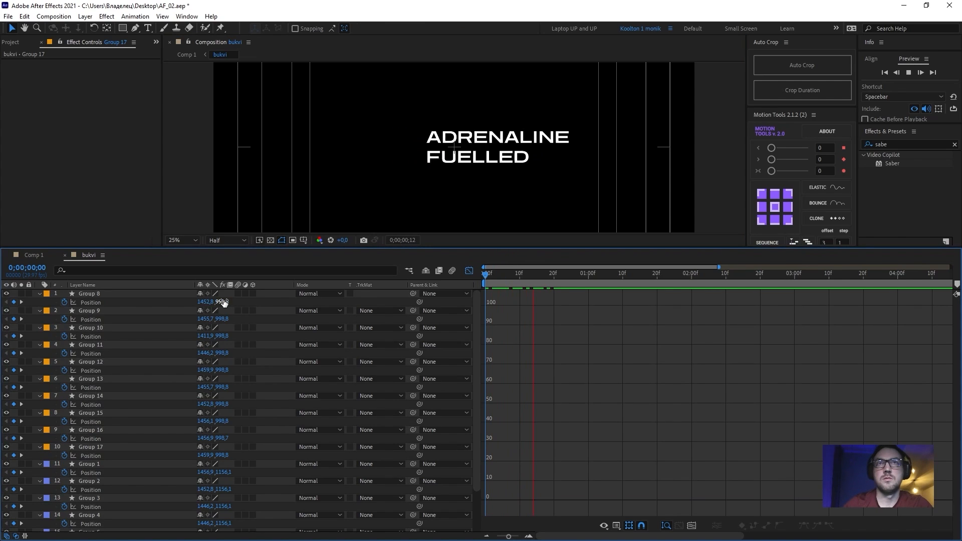
left_click(471, 272)
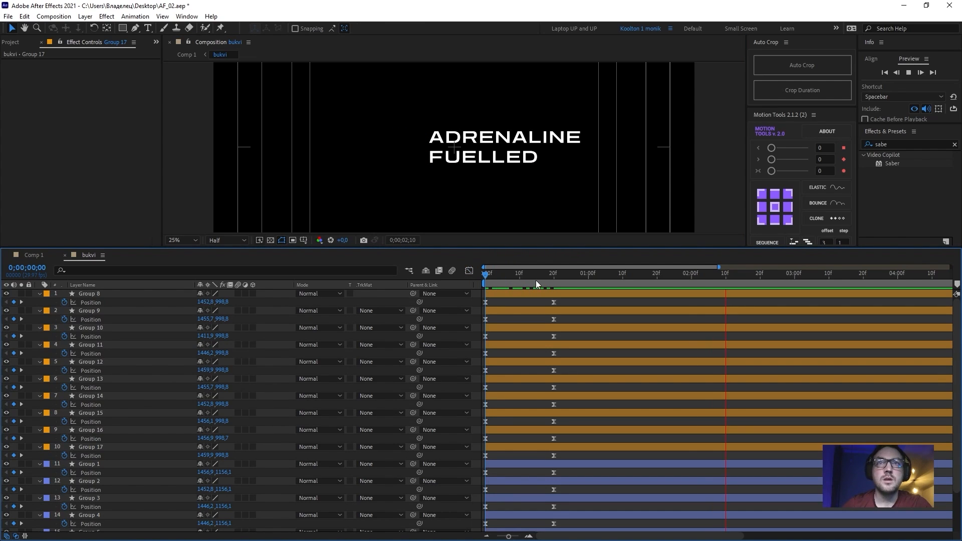
key("space")
- Collapse the properties of all letter layers and clear the selection
key("ctrl+a")
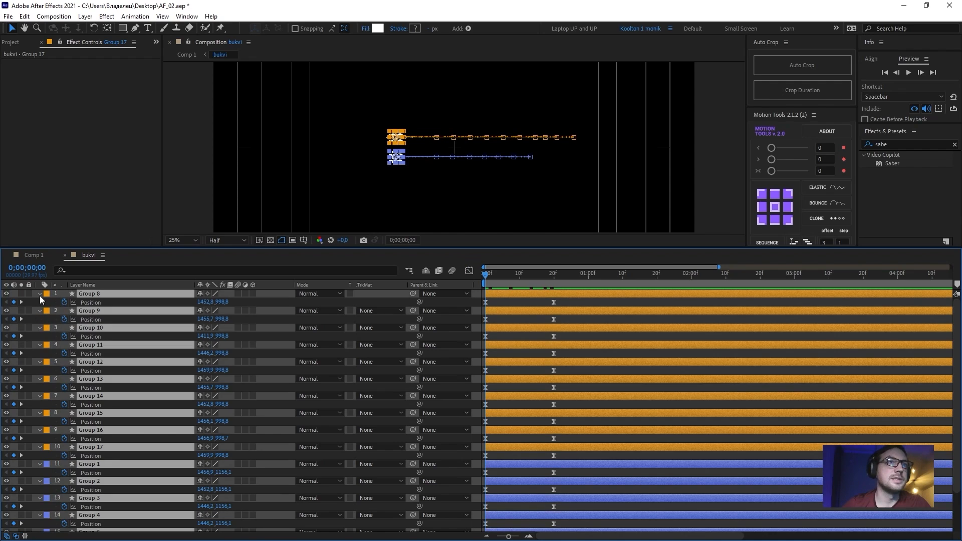
left_click(40, 295)
left_click(97, 449)
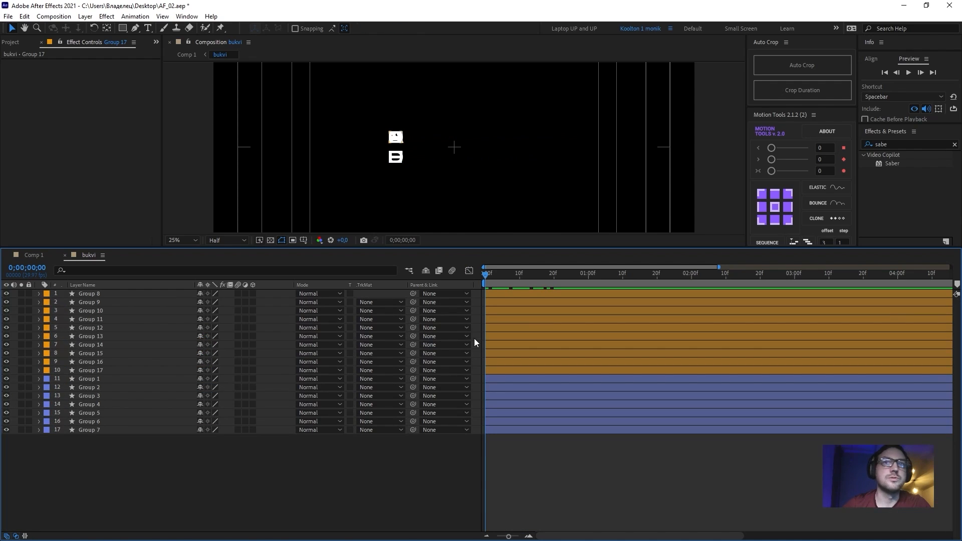
- Sequence the ADRENALINE layers Group 8 through Group 17 with Motion Tools, using an offset of 2 and a step of 1
left_click(493, 294)
left_click(495, 371, "shift")
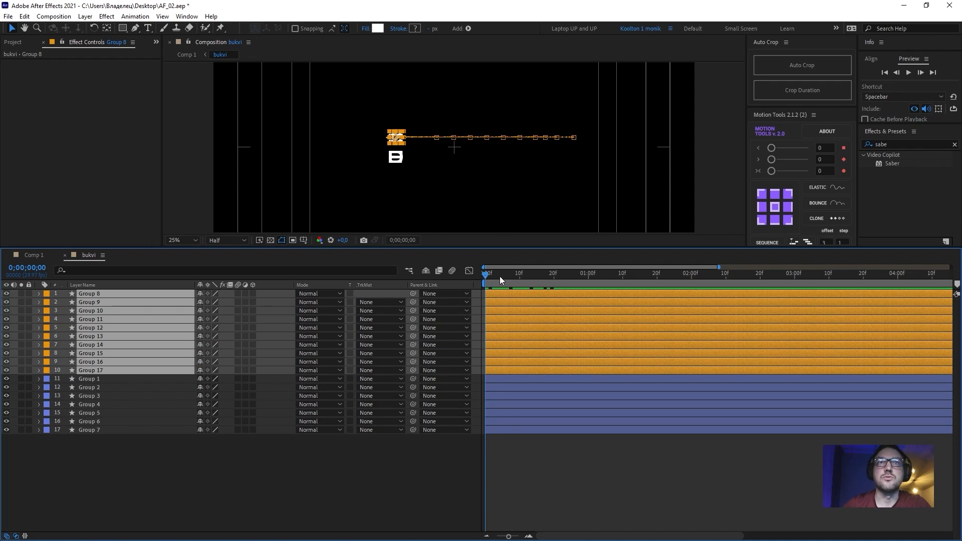
left_click_drag(501, 275, 540, 293)
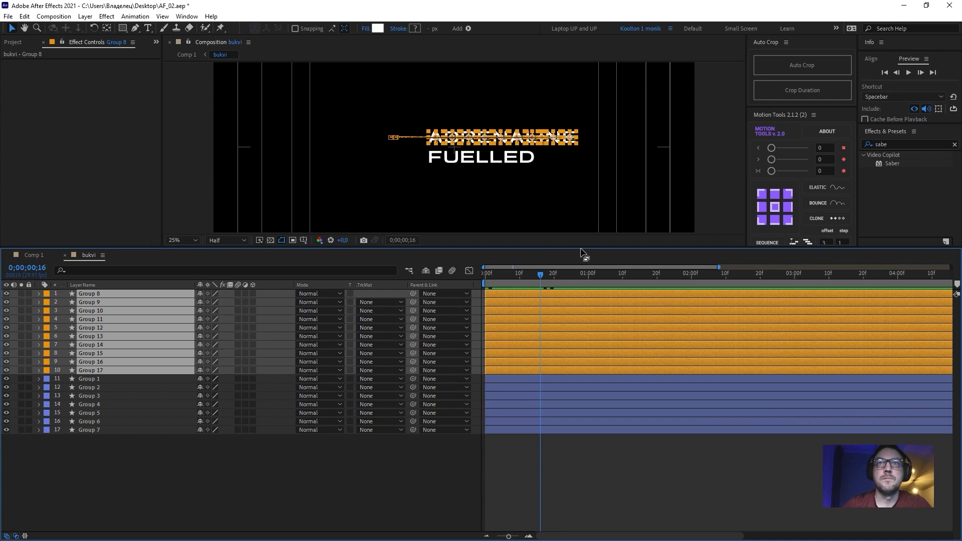
left_click_drag(579, 248, 579, 287)
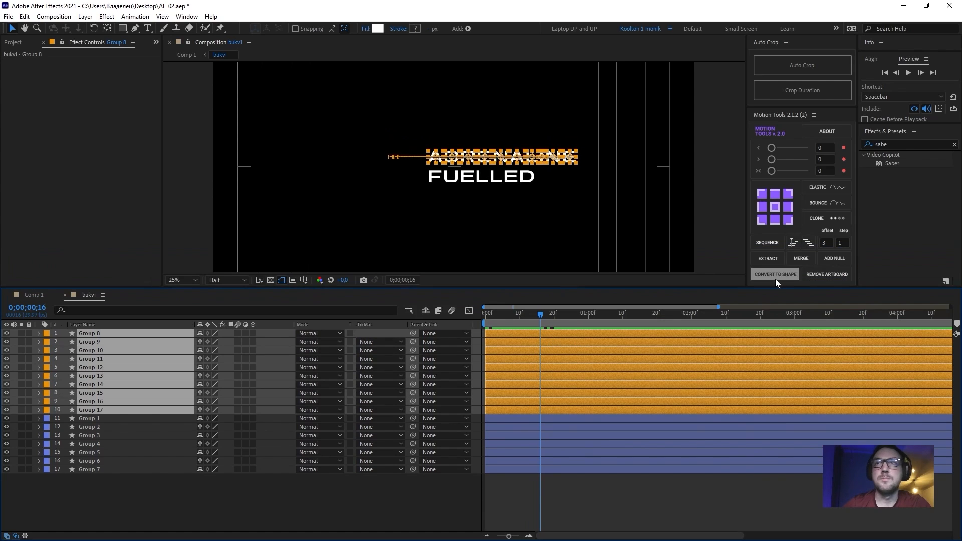
left_click(775, 117)
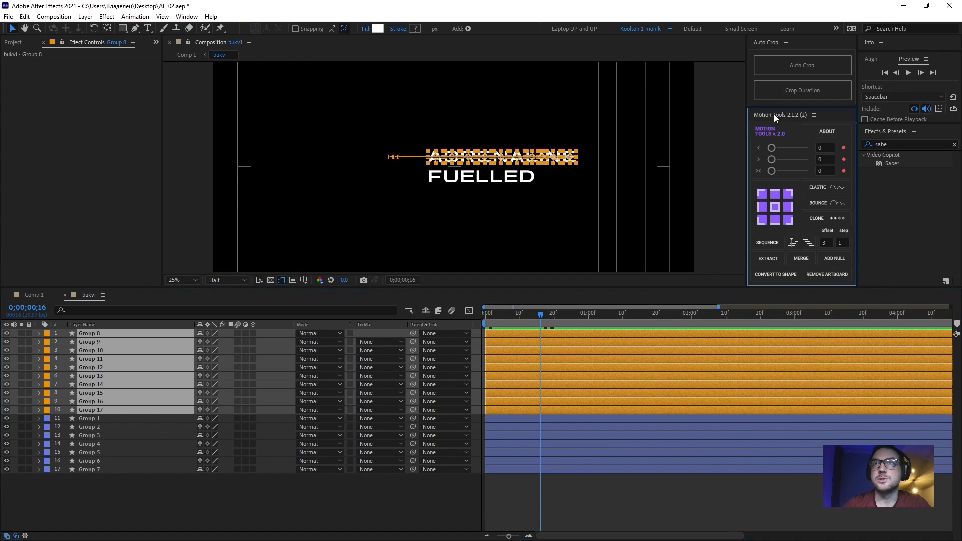
left_click(826, 243)
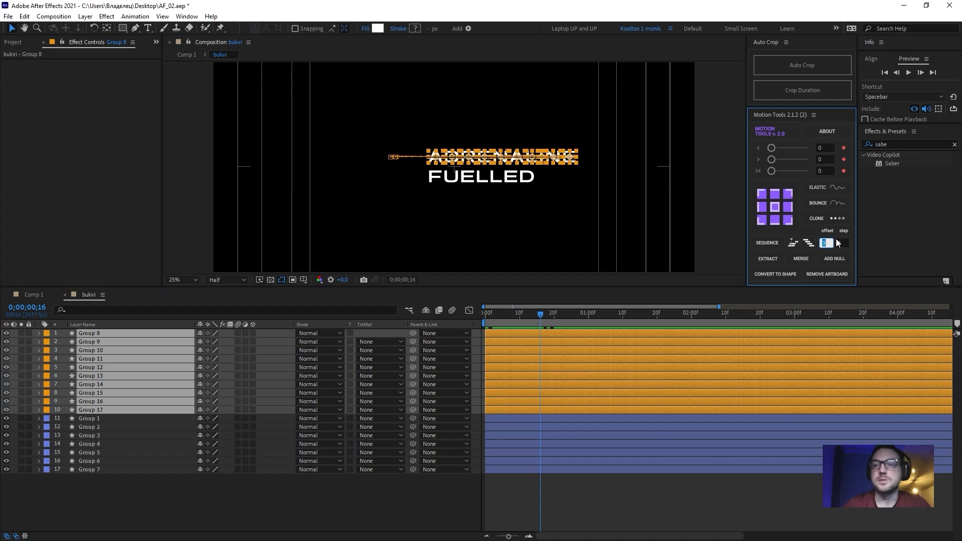
type("2")
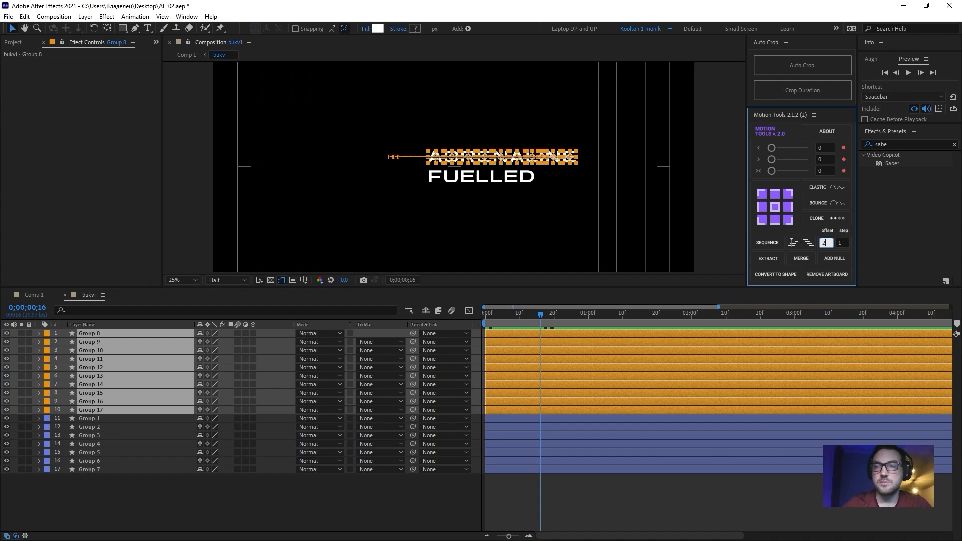
left_click(810, 243)
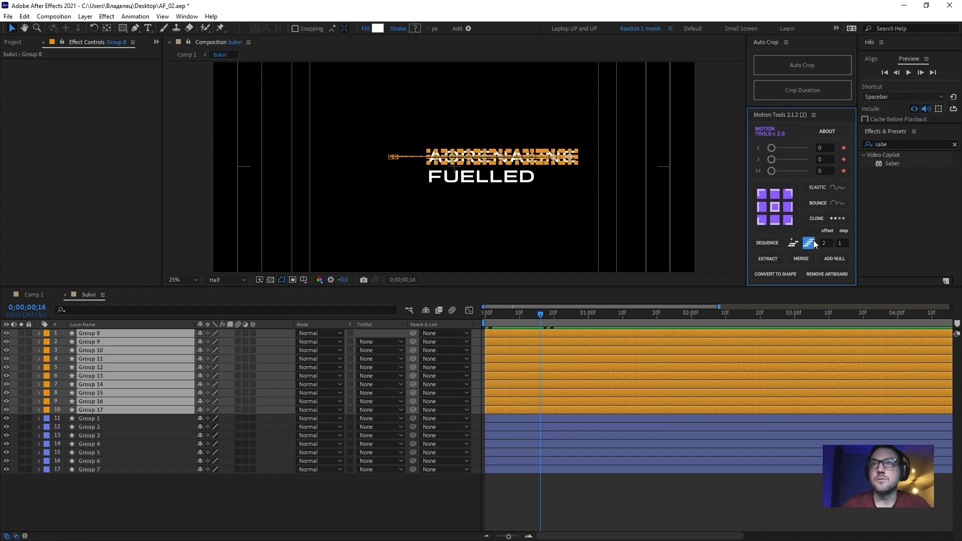
left_click(767, 243)
left_click_drag(553, 320, 475, 333)
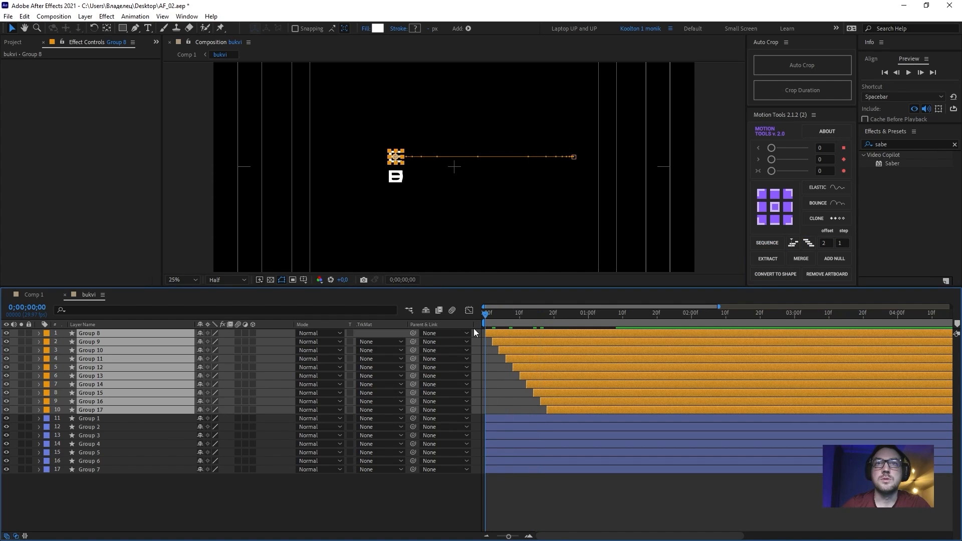
- Set the preview frame skip to 0 and play back the staggered ADRENALINE letters
left_click(529, 490)
key("space")
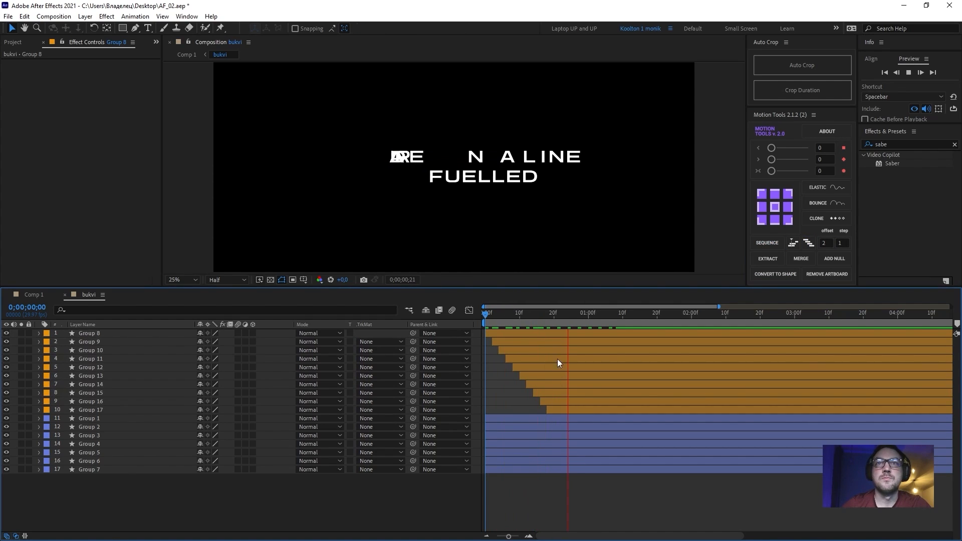
left_click(536, 323)
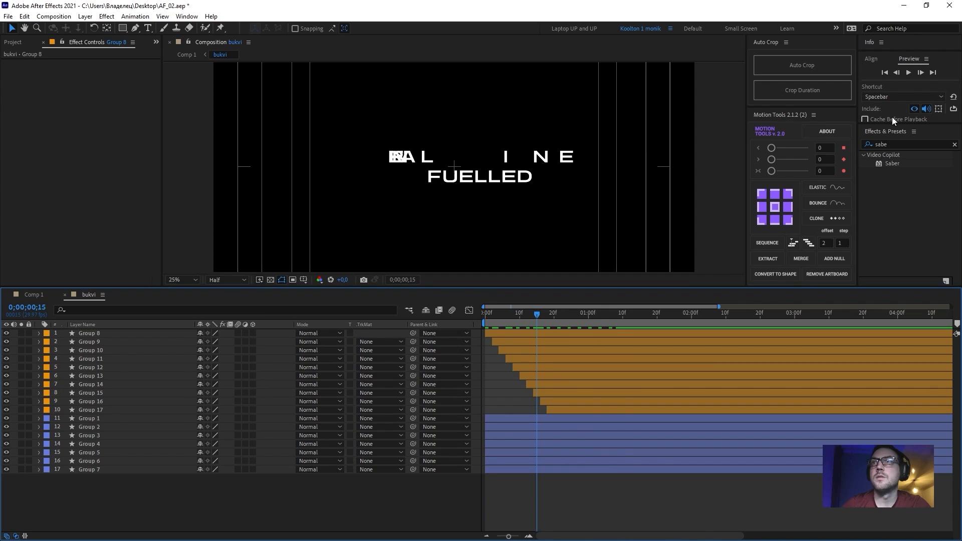
left_click_drag(887, 126, 884, 265)
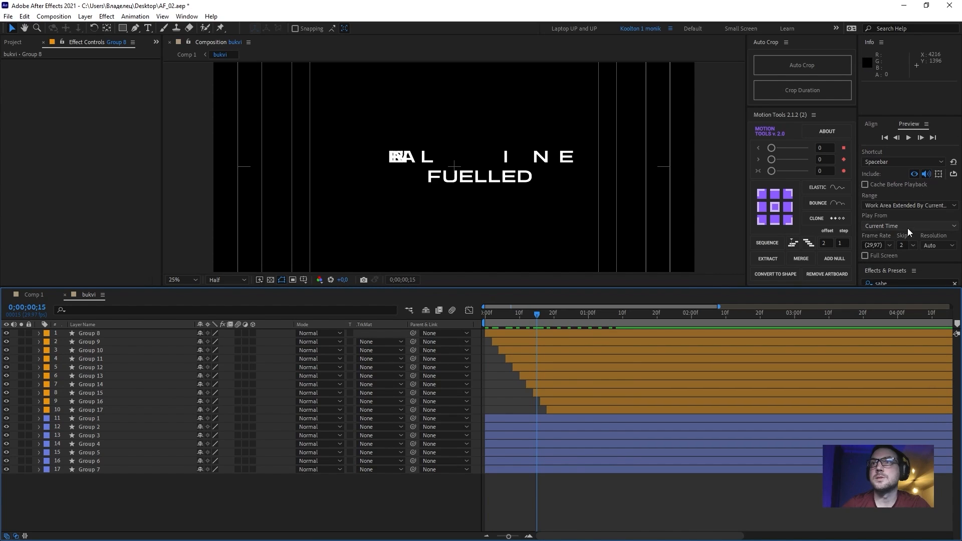
left_click(902, 245)
type("0")
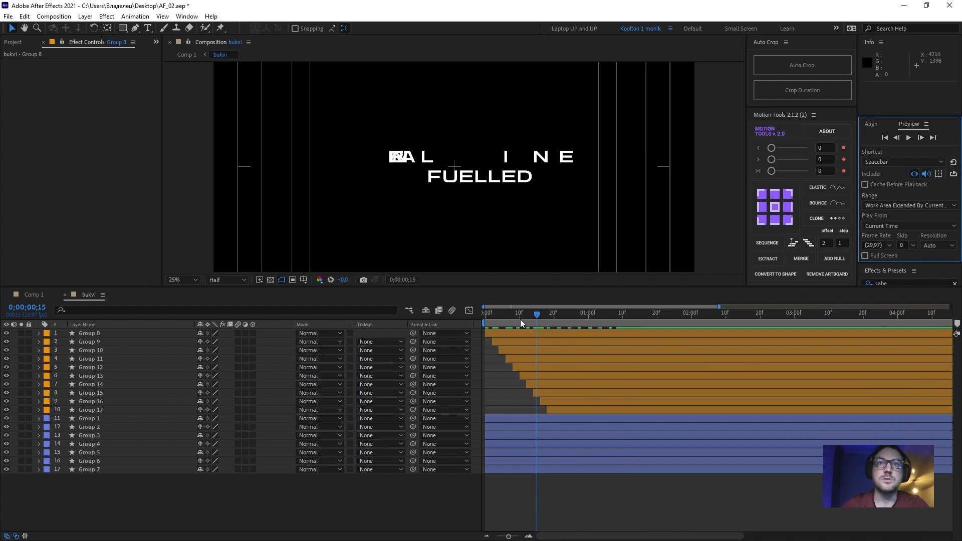
key("space")
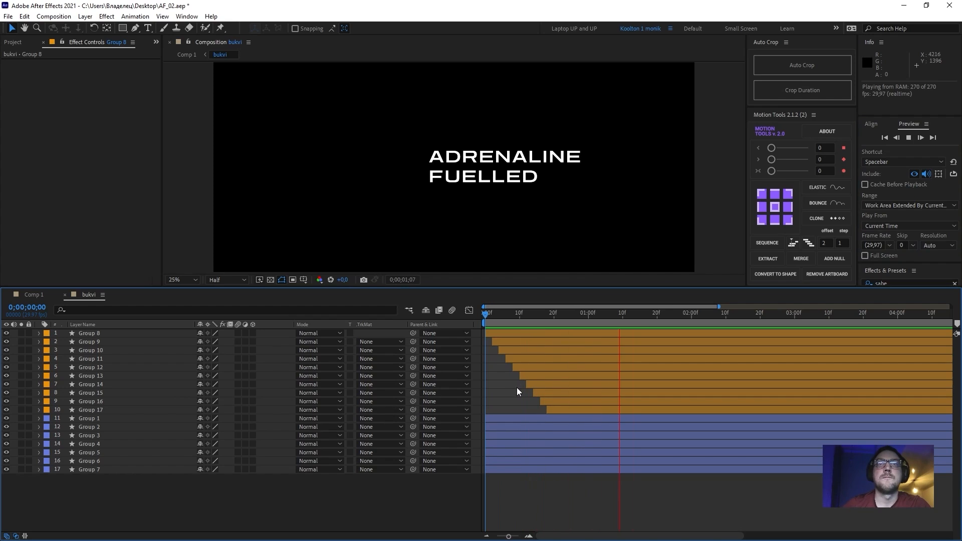
key("space")
- Sequence the FUELLED layers Group 1 through Group 7 with an offset of 2 and shift them together 8 frames later
left_click(504, 420)
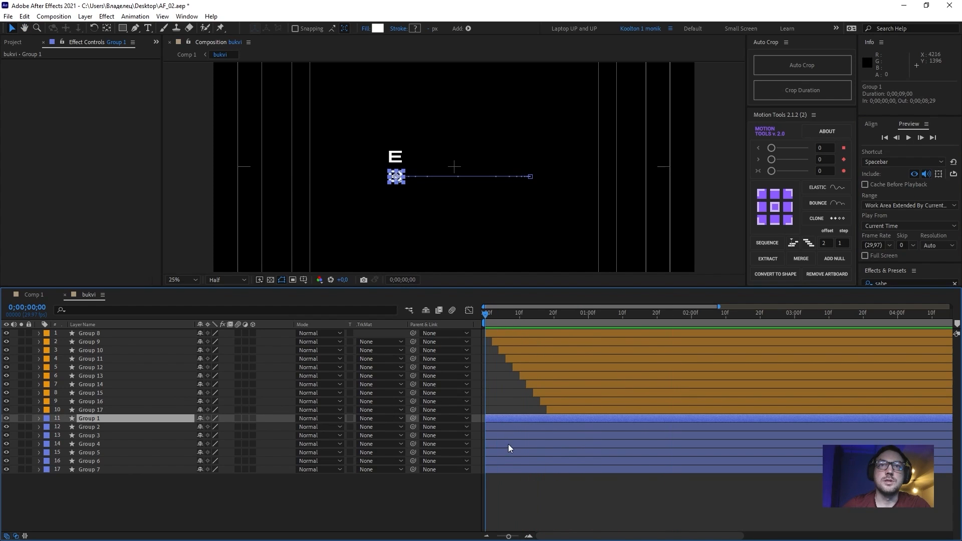
left_click(508, 470, "shift")
left_click(775, 243)
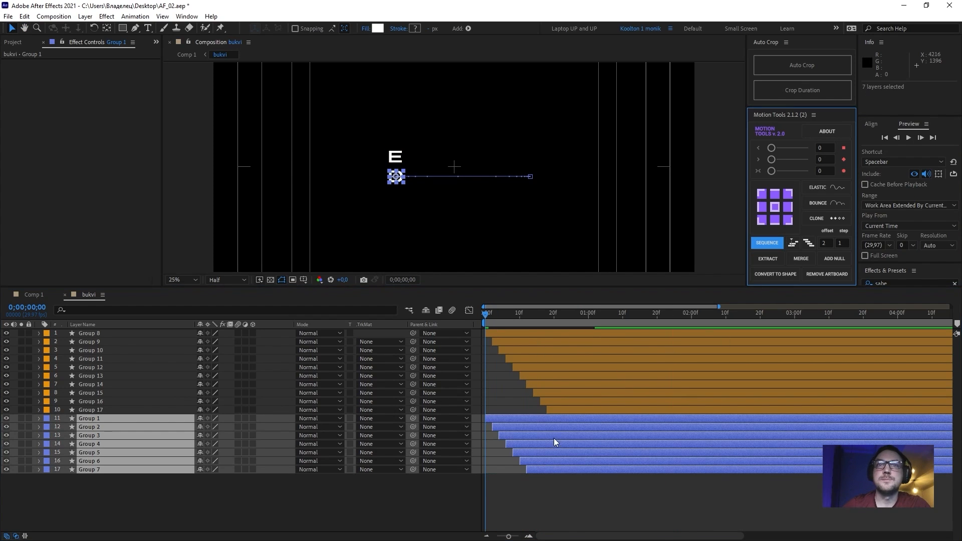
left_click_drag(506, 420, 534, 415)
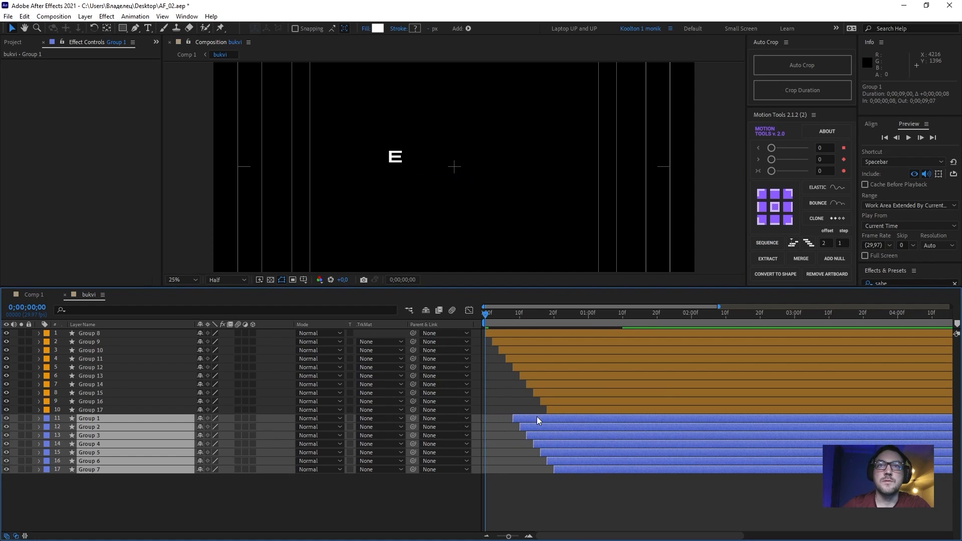
- Play back both staggered text lines to check the timing of FUELLED against ADRENALINE
key("space")
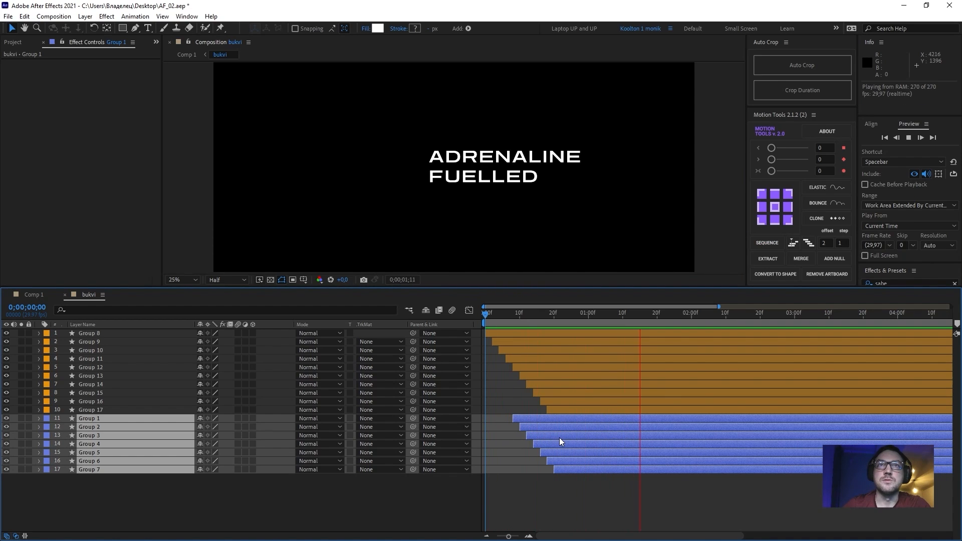
key("space")
key("space")
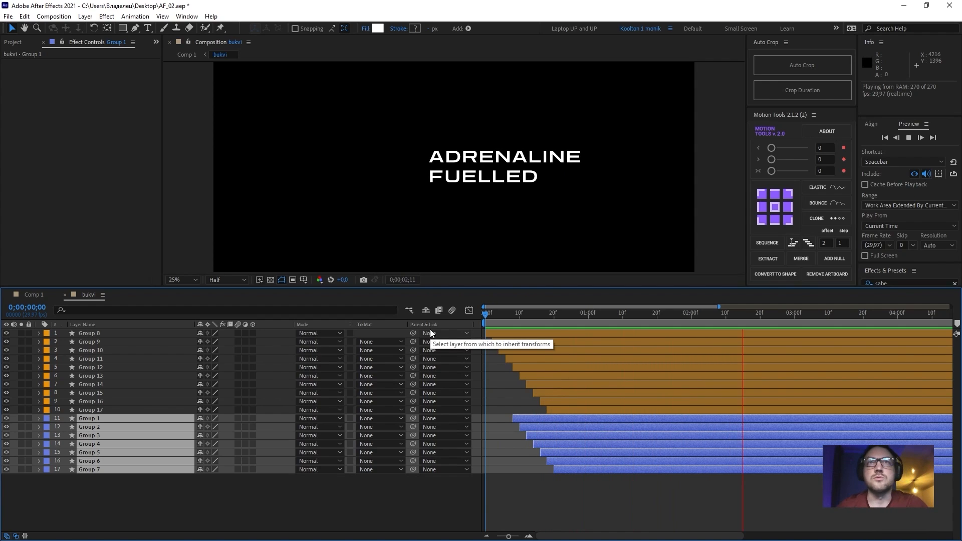
key("space")
key("space")
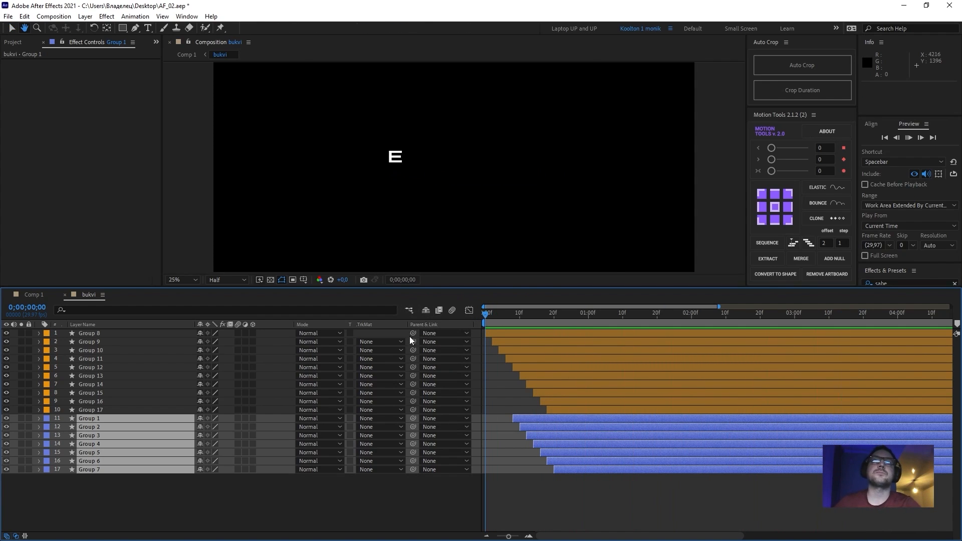
key("space")
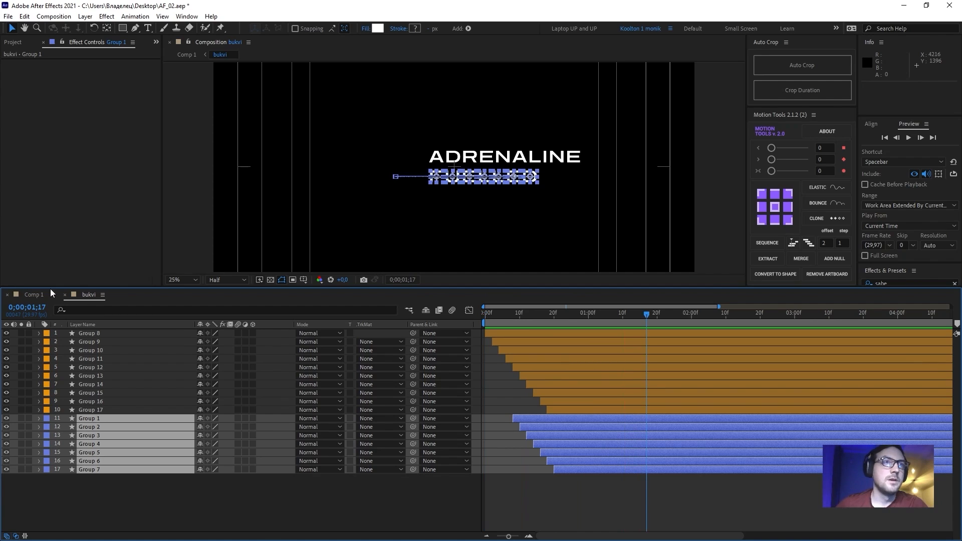
- Return to Comp 1 and make the bukvi layer visible at about 0;00;05;09
left_click(64, 295)
left_click_drag(684, 309, 759, 316)
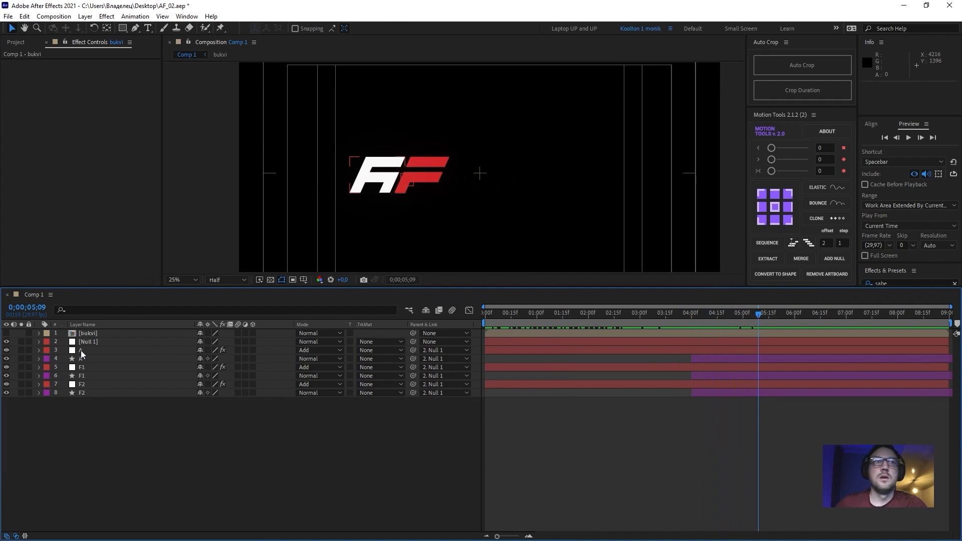
left_click(6, 334)
left_click(97, 333)
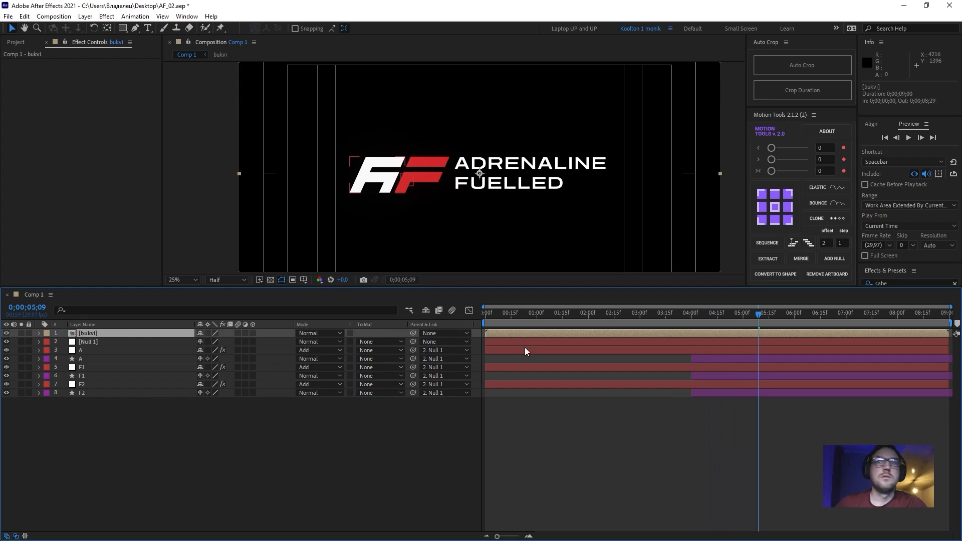
- Reveal Null 1's keyframes and move the bukvi layer to start at 0;00;04;20, in line with the null's first Position keyframe
left_click_drag(491, 332, 827, 333)
left_click(700, 315)
left_click(92, 341)
key("u")
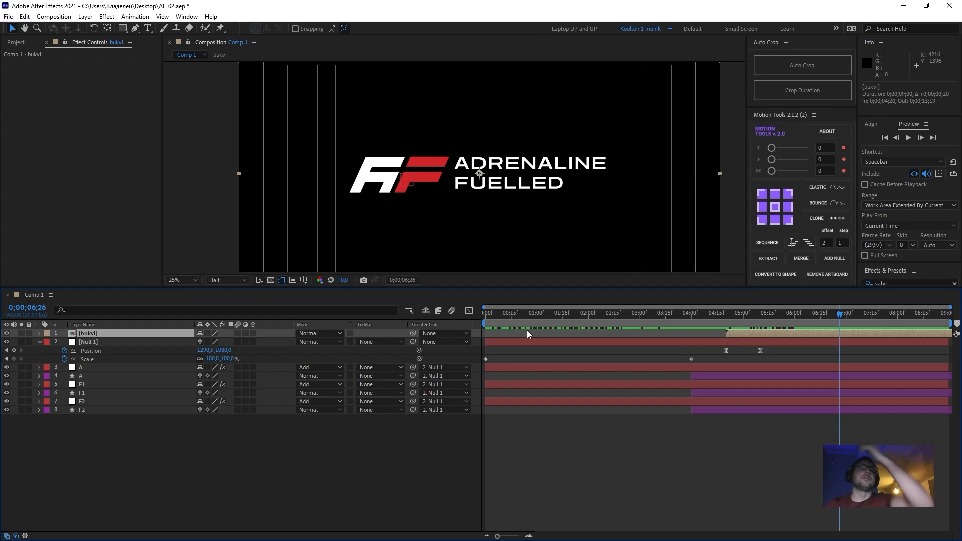
- Create a blue solid at the composition size of 3840 × 2160 px
right_click(174, 465)
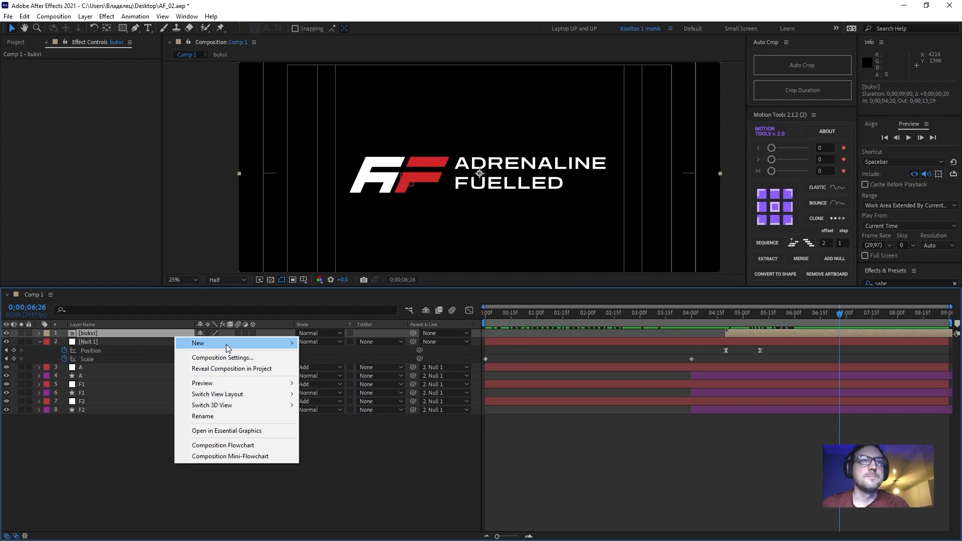
mouse_move(227, 345)
left_click(337, 377)
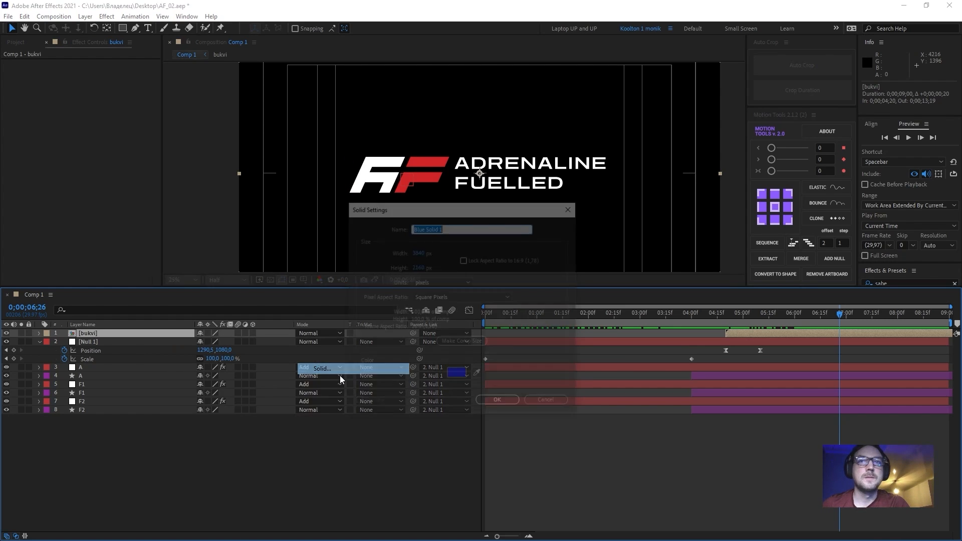
left_click(464, 342)
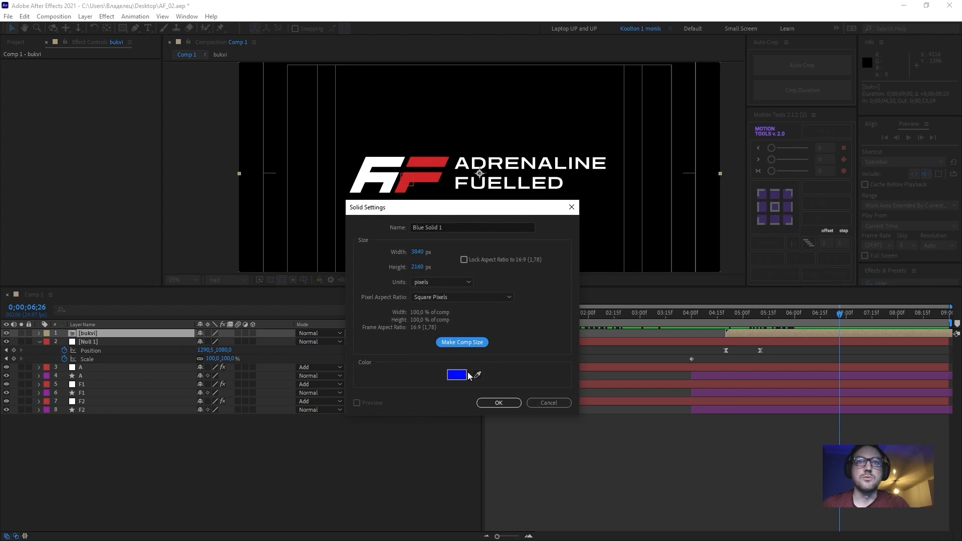
left_click(496, 403)
- Move the blue solid left to about -340, 1072 so its right edge falls on the red F
scroll(483, 206, "down", 2)
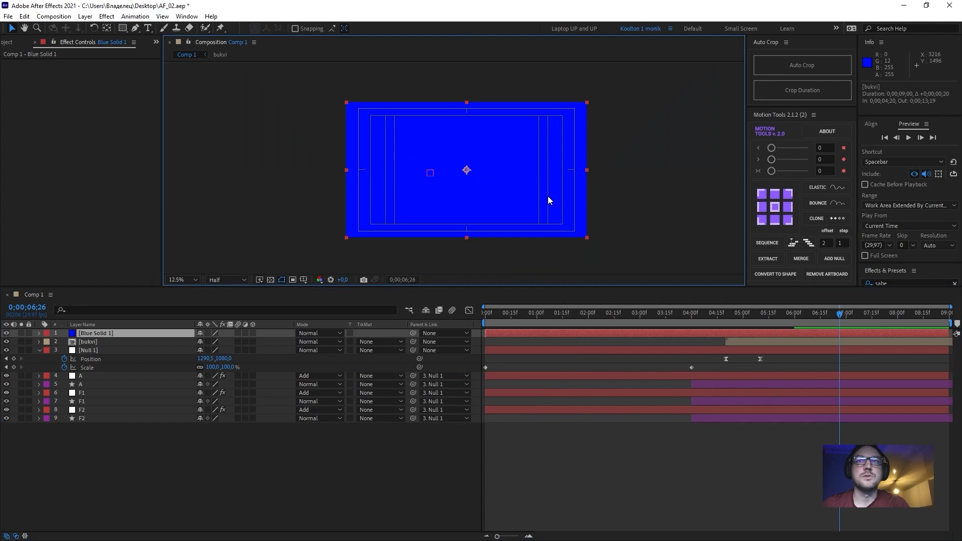
left_click_drag(548, 196, 386, 224)
scroll(425, 194, "up", 1)
scroll(439, 204, "up", 1)
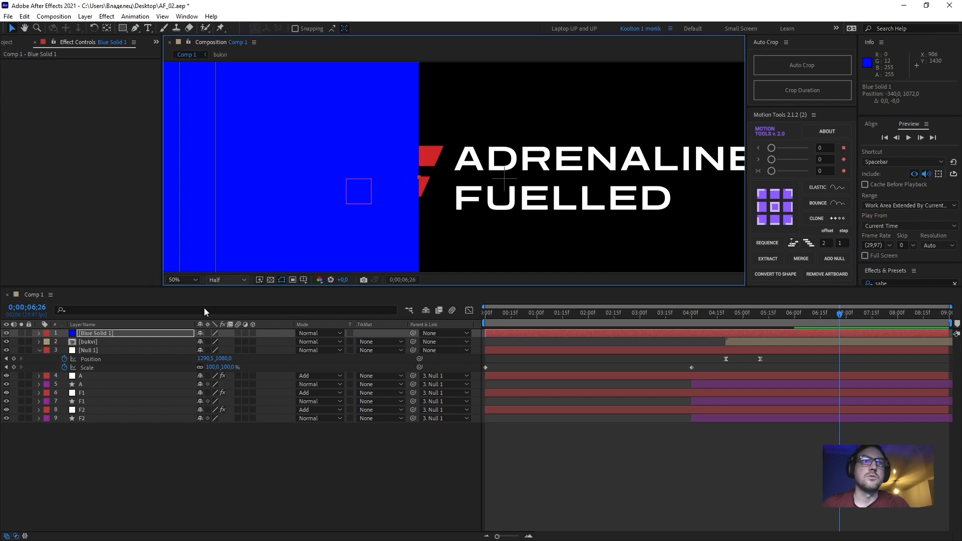
- Rename the blue solid layer as mask and parent it to Null 1
left_click(83, 349)
left_click(95, 333)
key("Return")
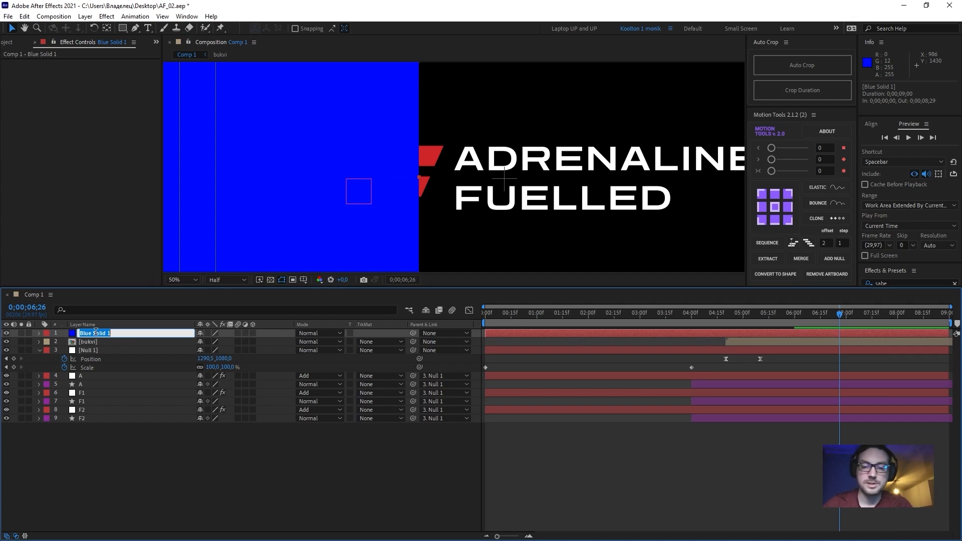
type("ma")
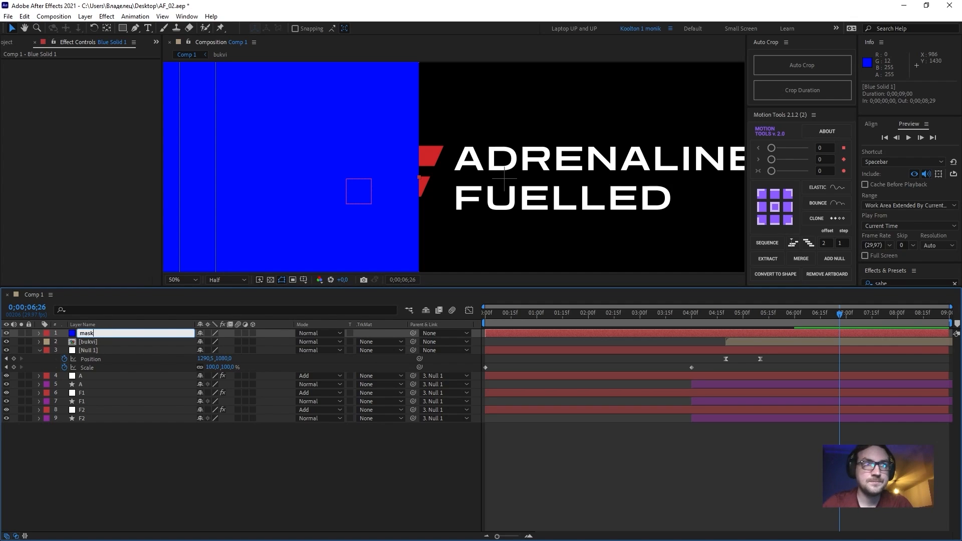
type("sk")
key("Return")
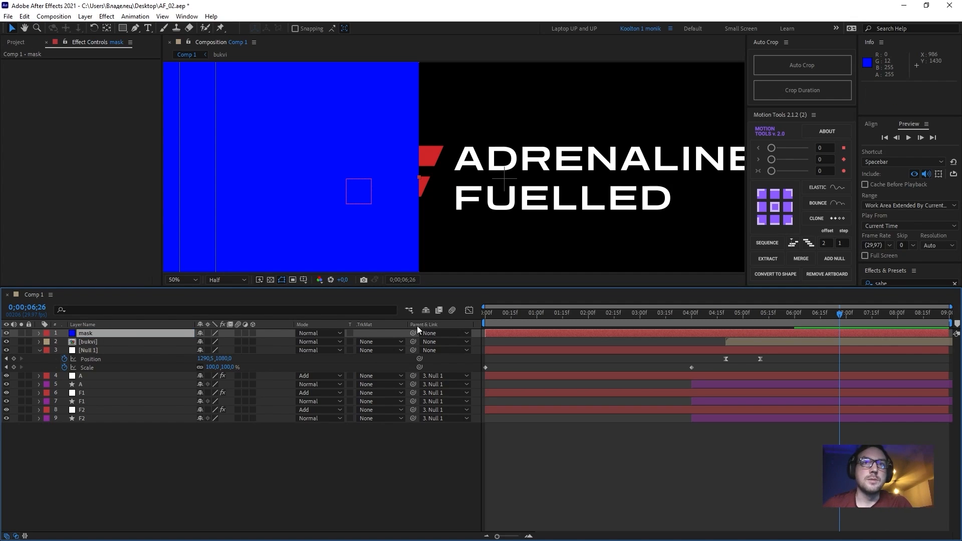
left_click_drag(412, 333, 107, 351)
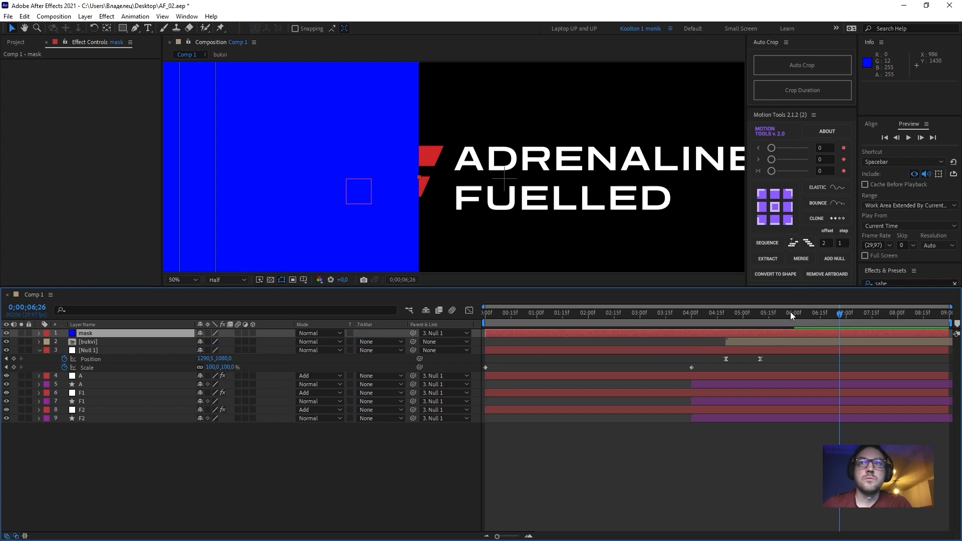
- Set the bukvi layer's track matte to Alpha Inverted Matte "mask"
left_click_drag(791, 314, 808, 327)
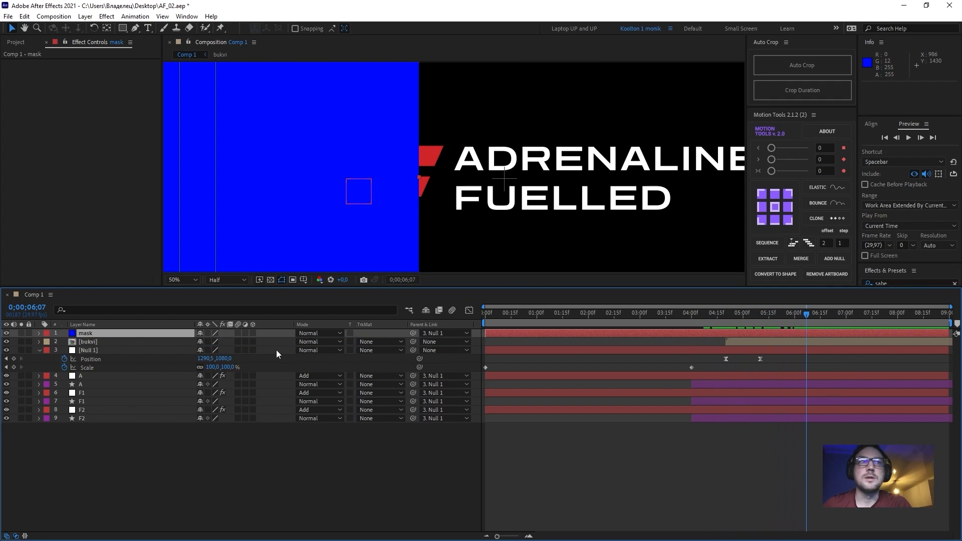
left_click(95, 342)
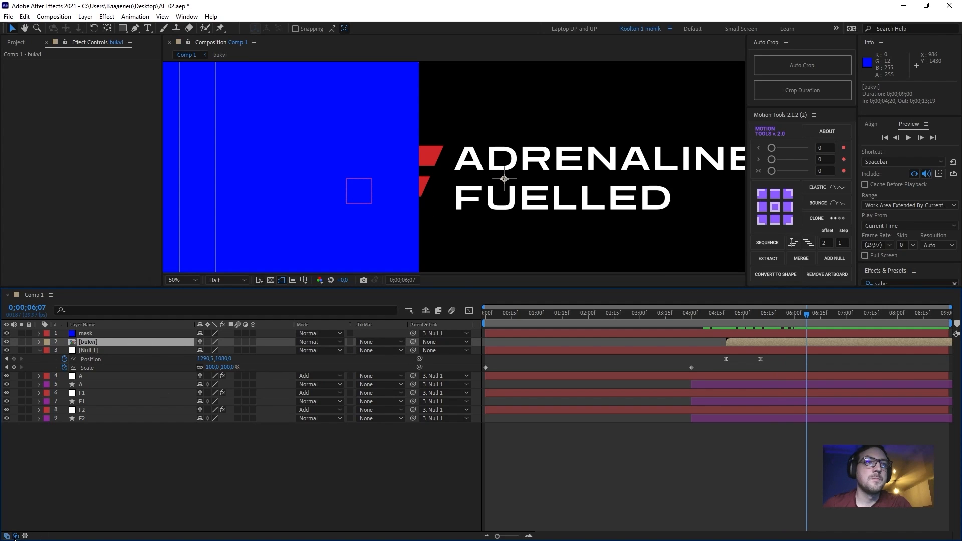
left_click(367, 349)
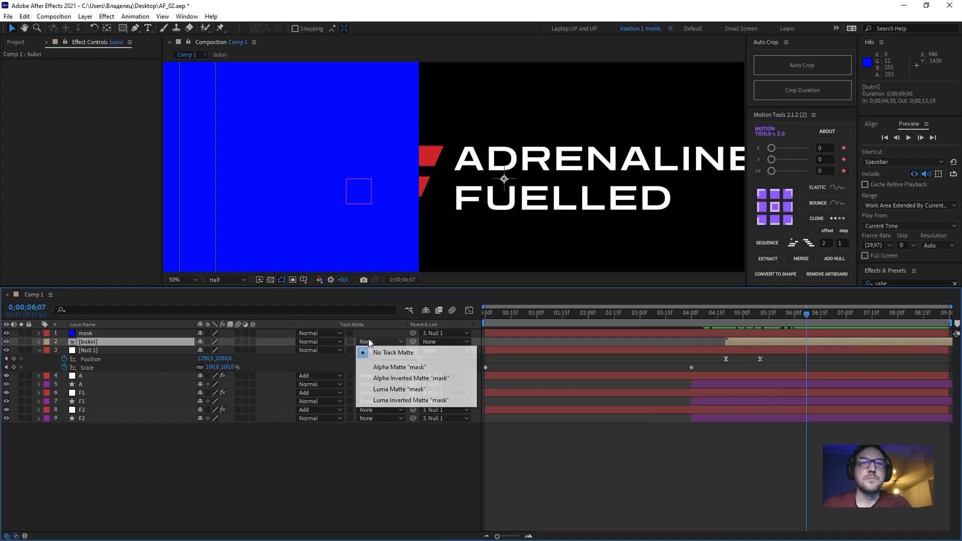
left_click(406, 368)
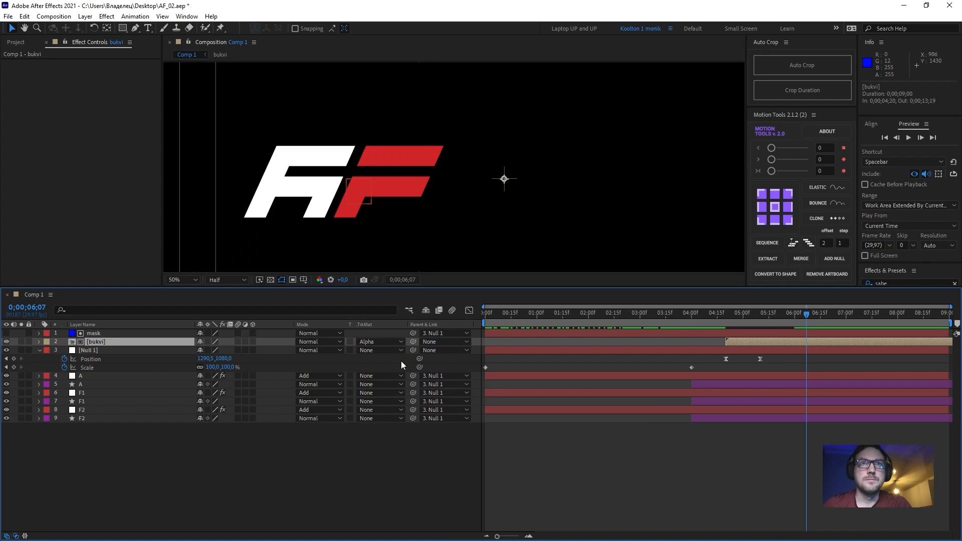
left_click(368, 341)
left_click(393, 378)
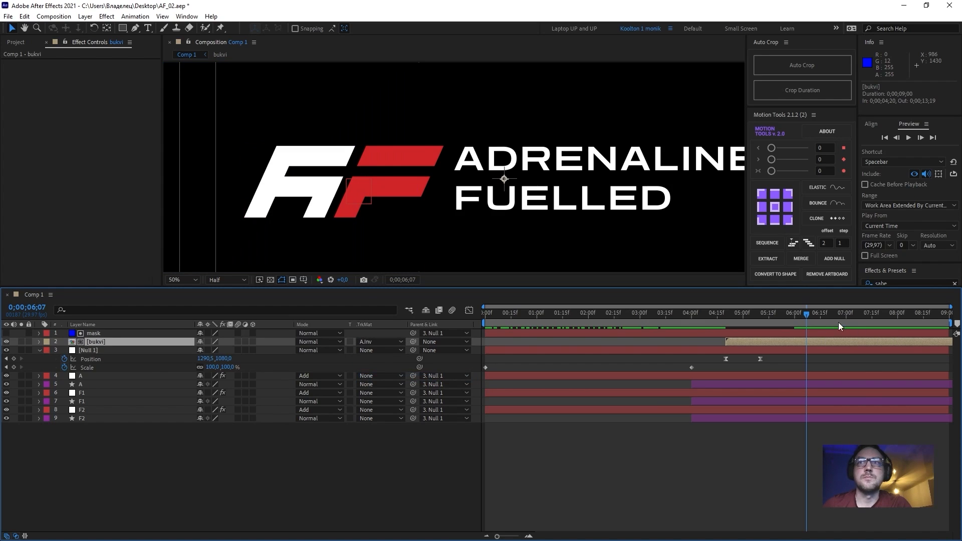
- Check the matte around 0;00;05;10 and move the mask and bukvi layers together to the bottom of the layer stack
left_click(796, 315)
left_click_drag(790, 318, 763, 356)
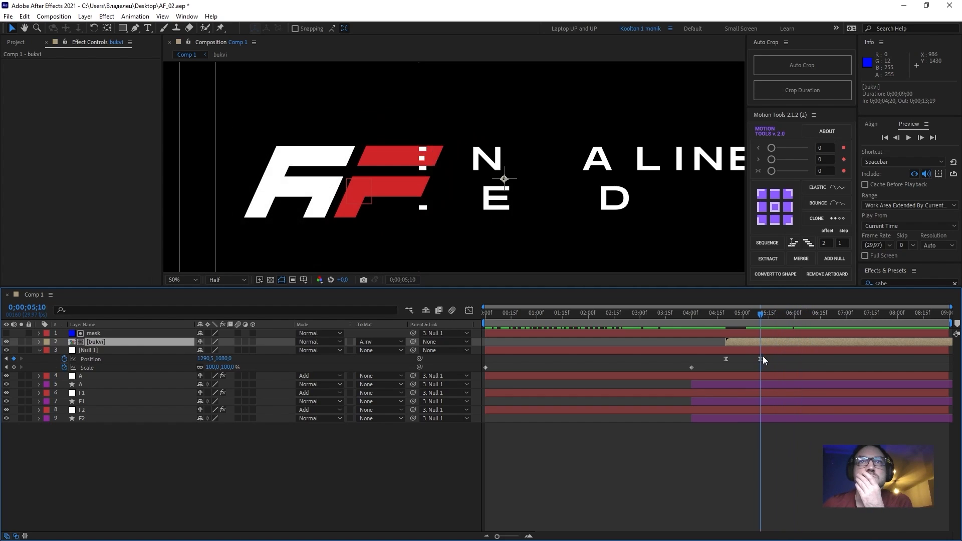
left_click(96, 335, "shift")
left_click_drag(95, 339, 281, 426)
left_click_drag(762, 320, 782, 352)
left_click(43, 445)
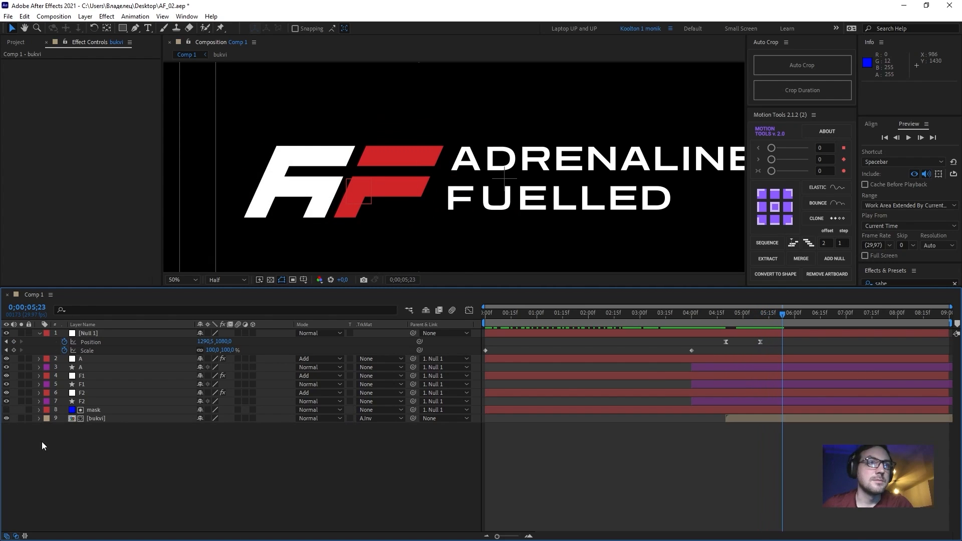
- Make the mask layer visible and shift it 144 px right so its edge reaches the first letters of the text
left_click(7, 410)
left_click(97, 412)
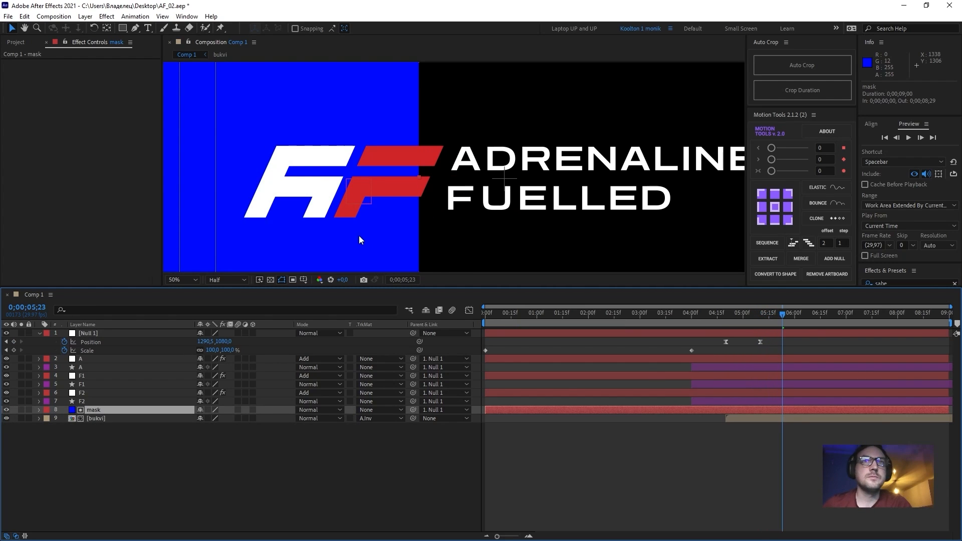
left_click_drag(364, 251, 401, 247)
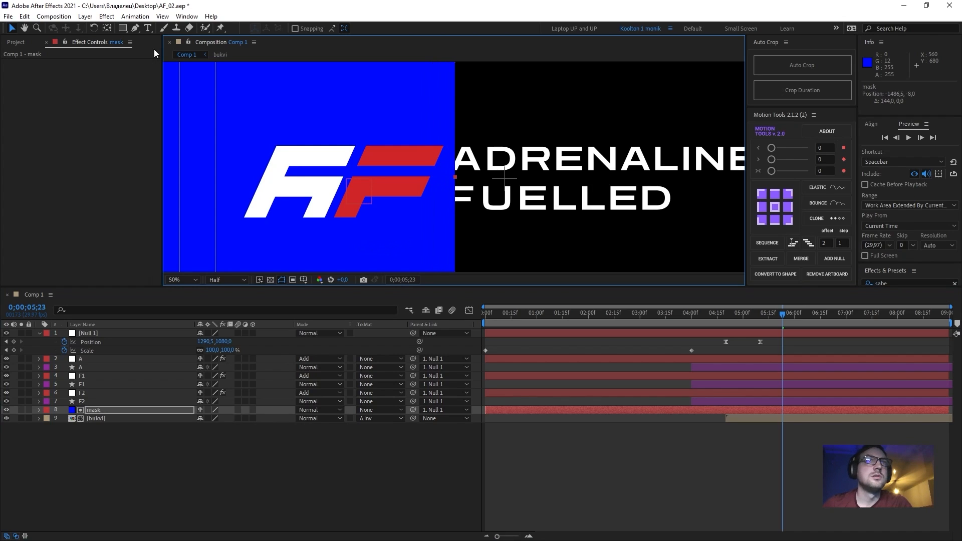
- Draw a four-point Pen mask on the mask layer along the F's slanted right side and set it to Inverted
left_click(137, 29)
left_click(502, 112)
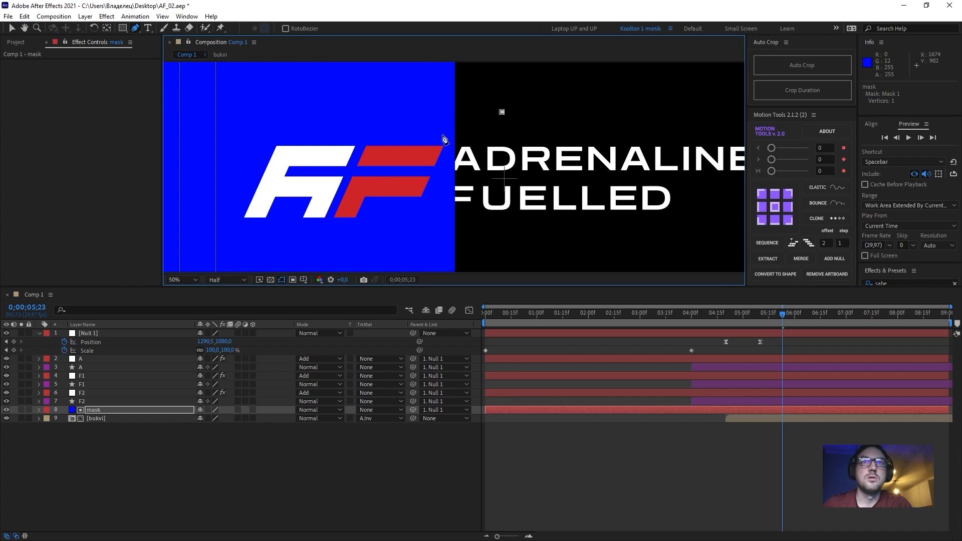
left_click(445, 146)
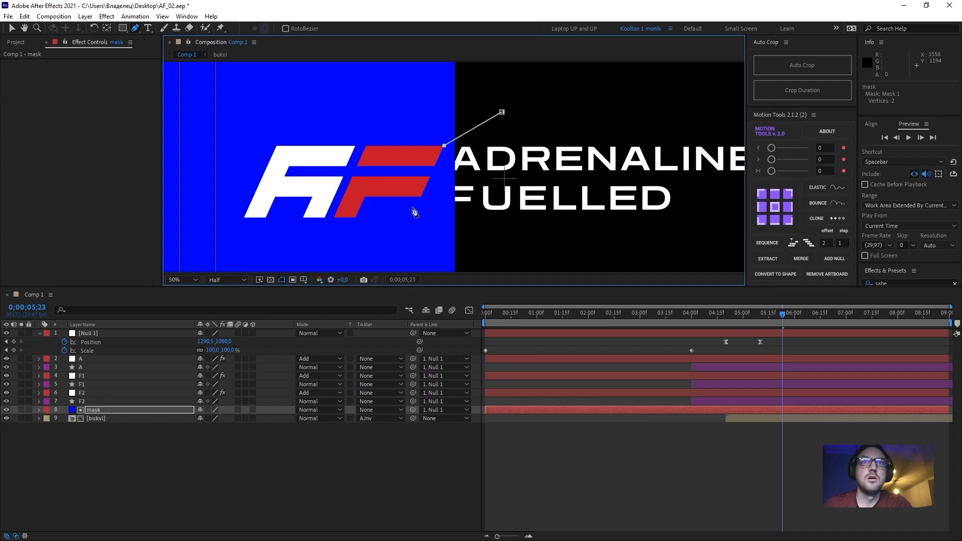
left_click_drag(401, 234, 407, 235)
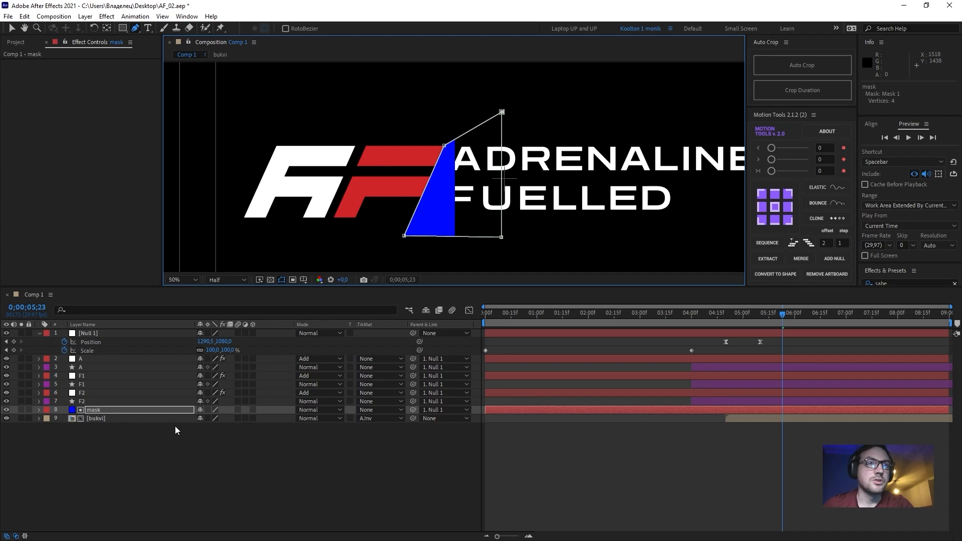
key("m")
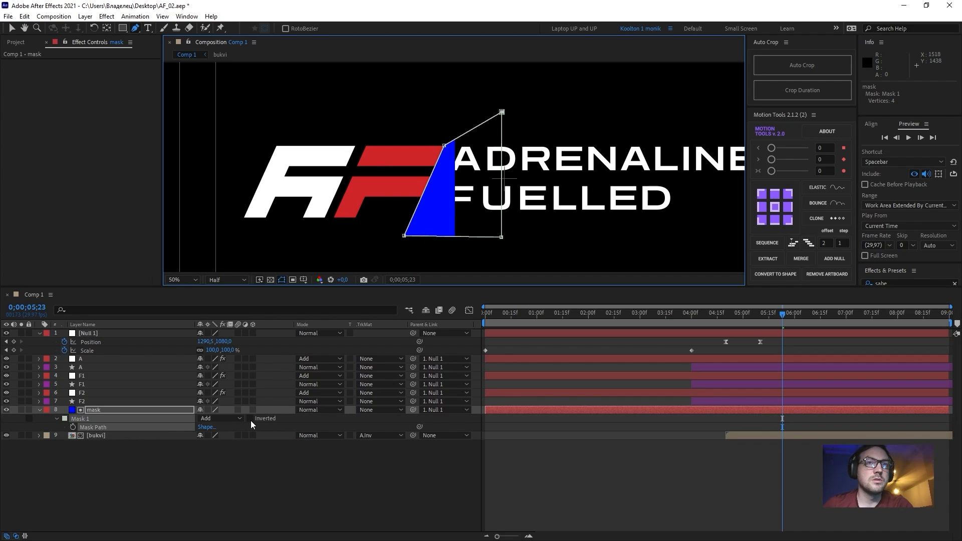
left_click(250, 419)
left_click(249, 447)
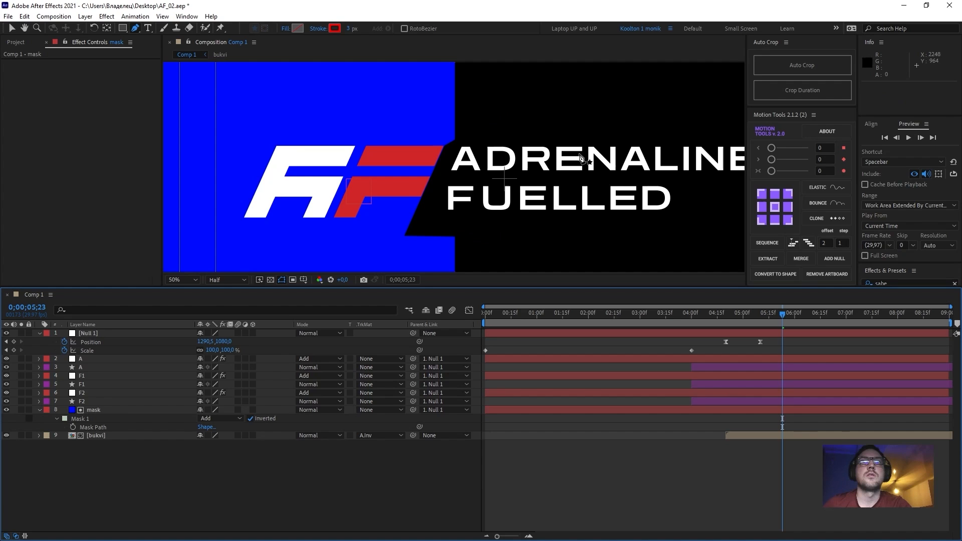
- Align the mask path's vertex with the upper right tip of the red F, then hide the mask layer
left_click(109, 409)
key("period")
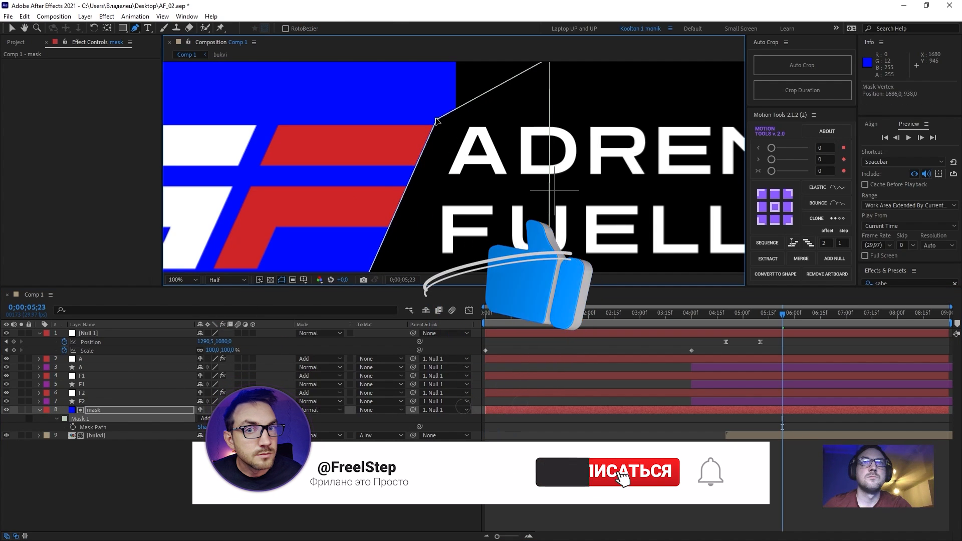
left_click(184, 461)
key("comma")
key("comma")
key("comma")
key("comma")
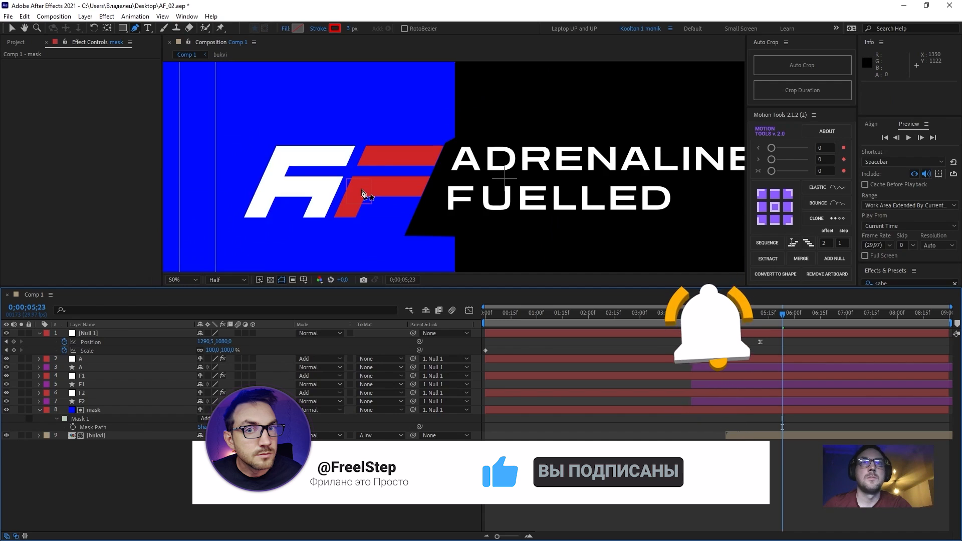
left_click(39, 410)
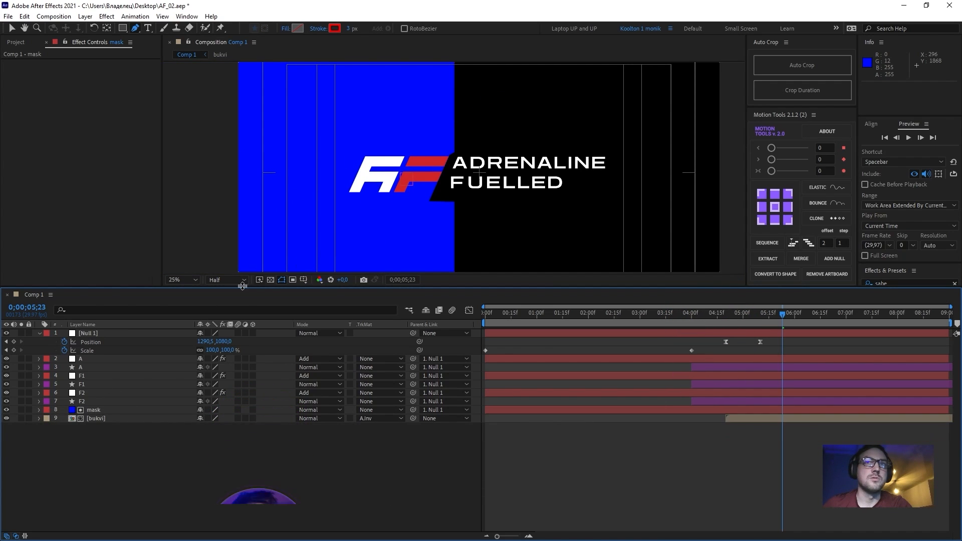
left_click(6, 410)
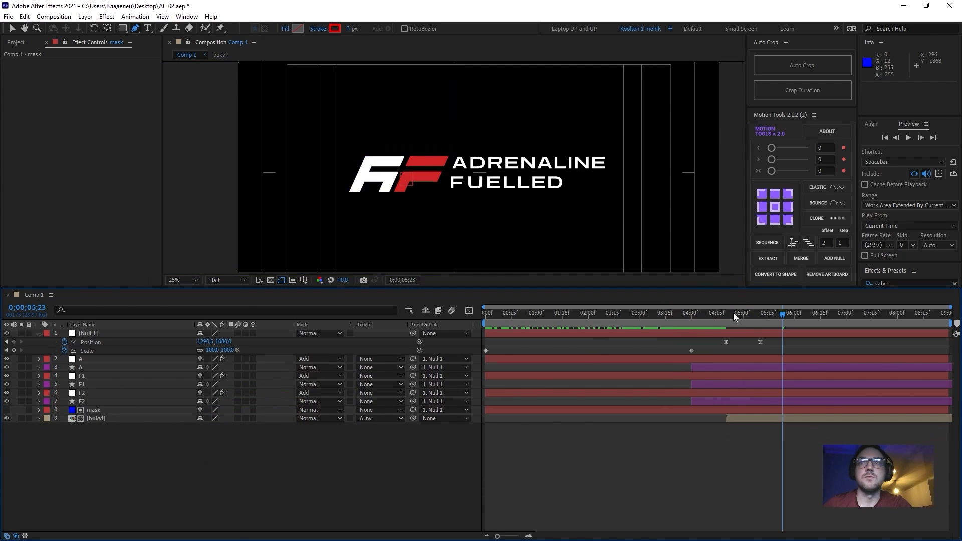
- Play back the text reveal from about 0;00;04;04 to check how the letters emerge from behind the logo
left_click_drag(734, 313, 698, 332)
key("space")
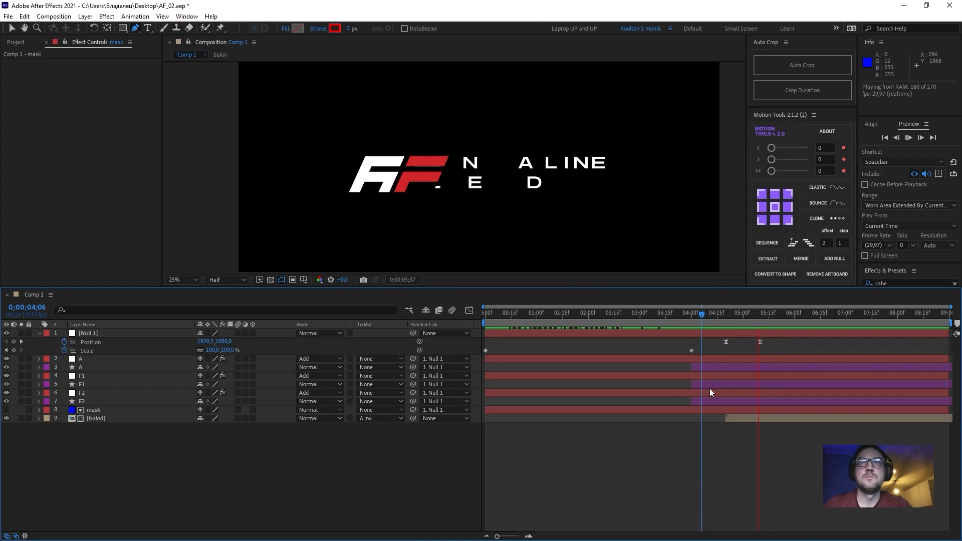
mouse_move(715, 317)
left_mouse_down()
mouse_move(822, 331)
mouse_move(736, 315)
mouse_move(699, 320)
left_mouse_up()
key("space")
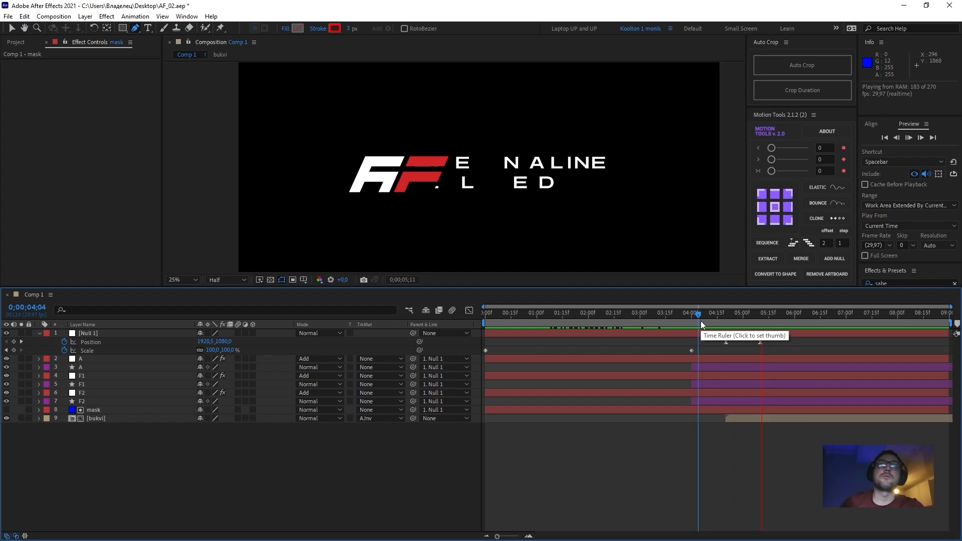
key("space")
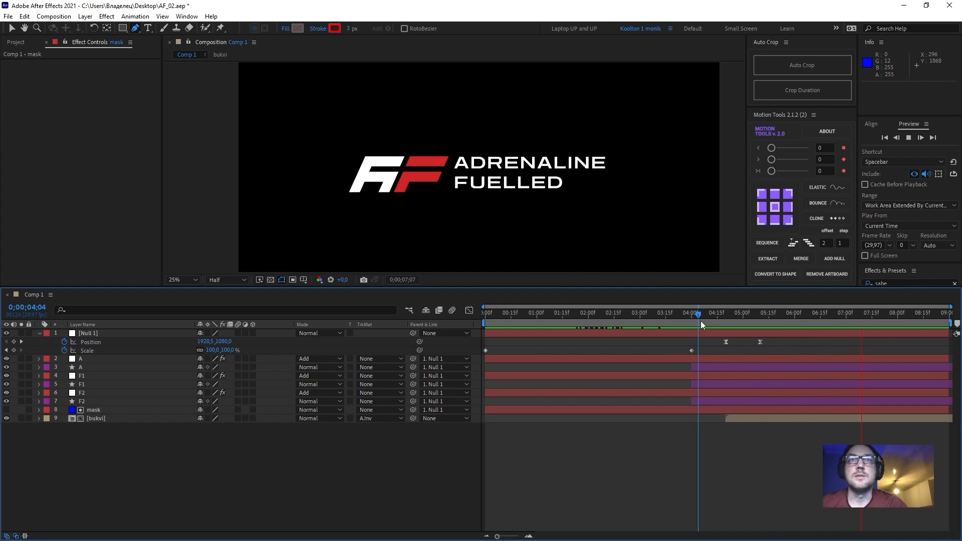
key("space")
- Save the project and collapse Null 1's properties
key("ctrl+s")
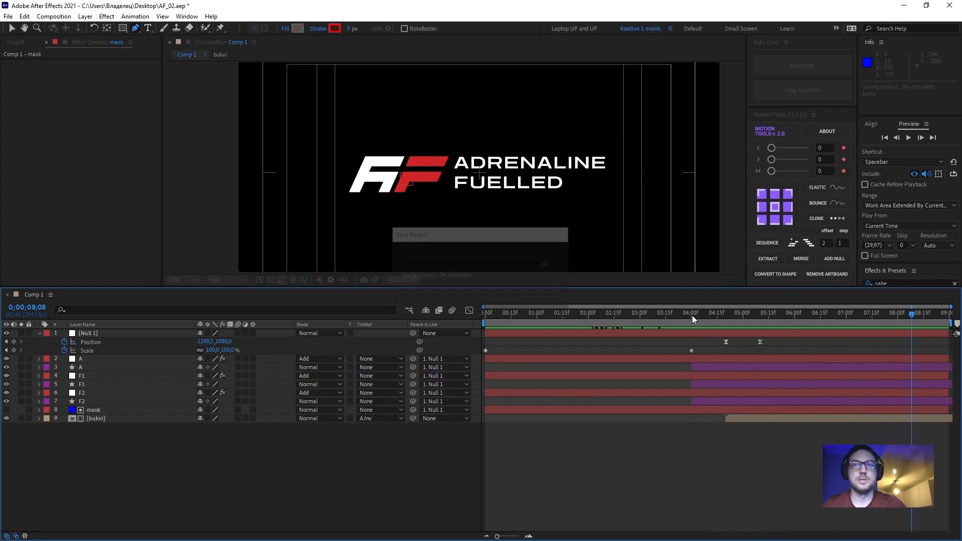
left_click(38, 335)
- Create a 3840 x 2160 px solid named BG that matches the composition size
right_click(133, 445)
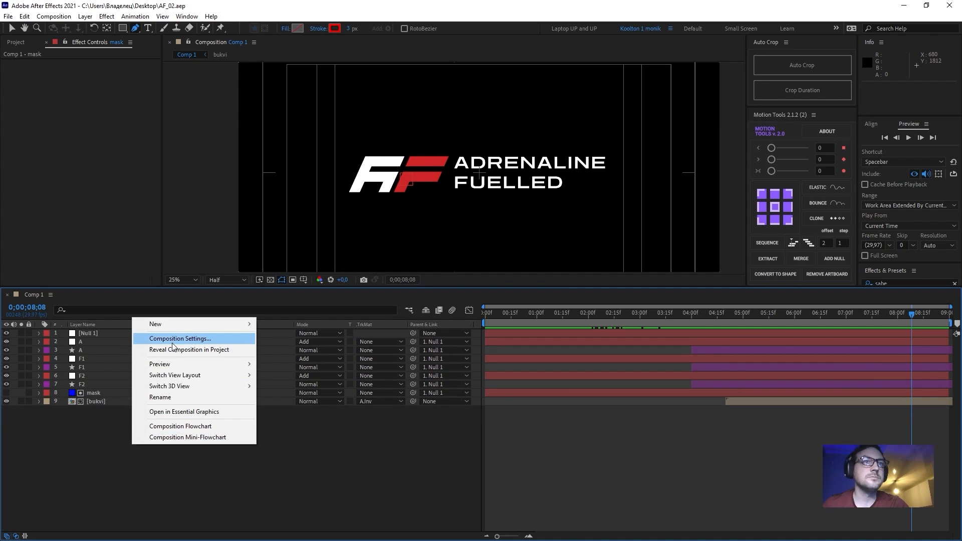
mouse_move(163, 326)
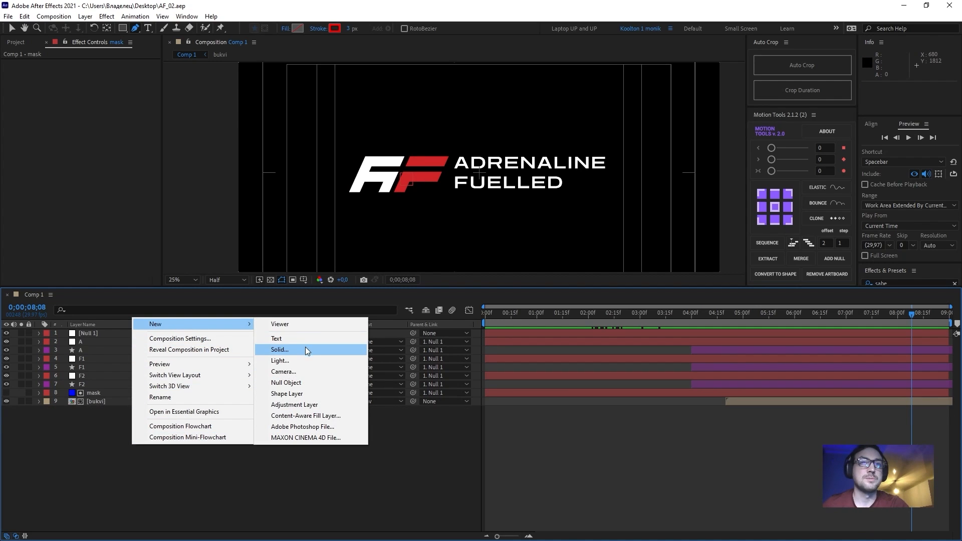
left_click(291, 351)
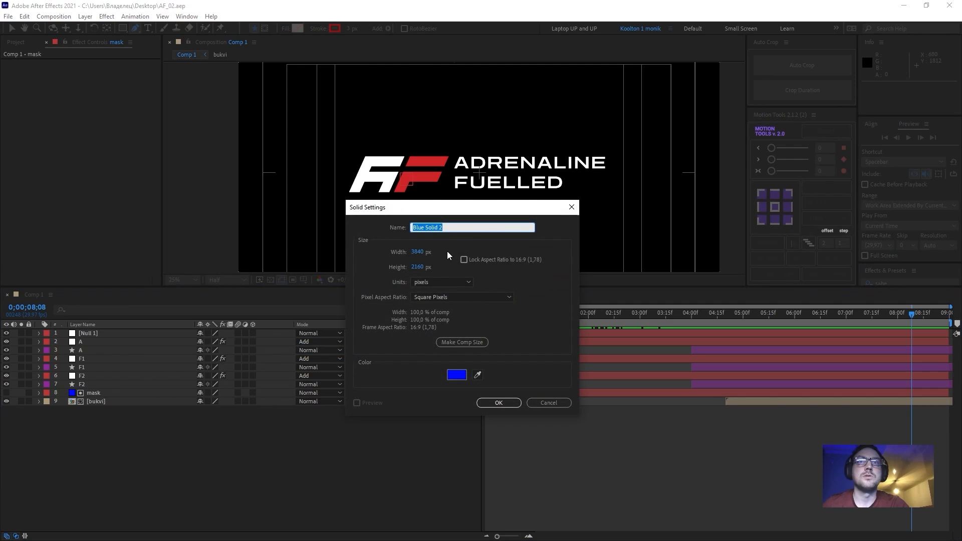
left_click(452, 341)
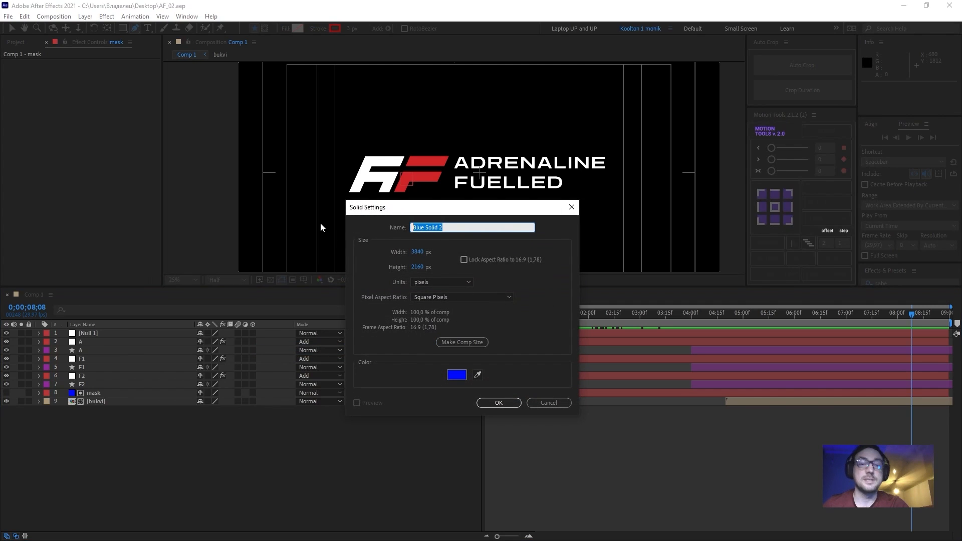
type("BG")
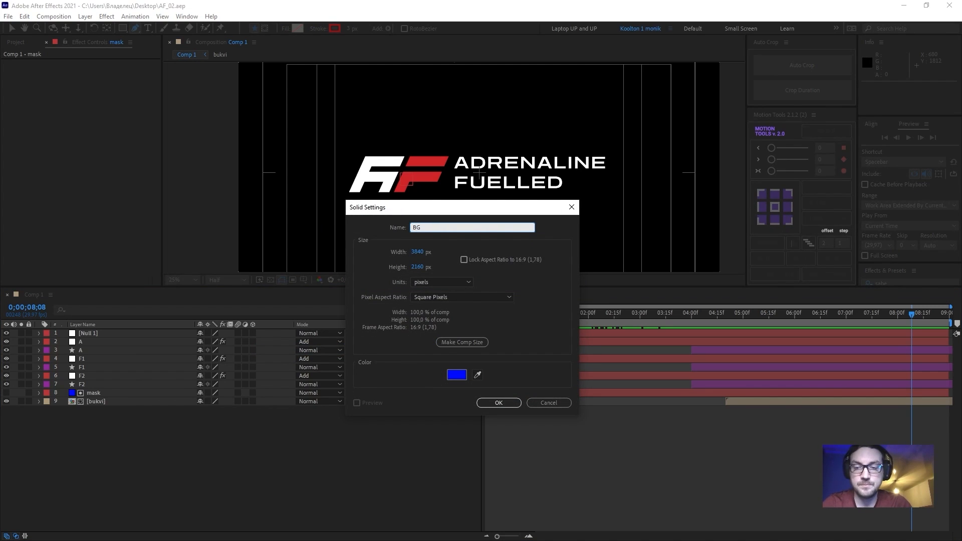
key("Return")
- Move the BG solid beneath all other layers and briefly solo it to check it alone
left_click_drag(89, 335, 91, 445)
left_click(93, 422)
left_click(89, 412)
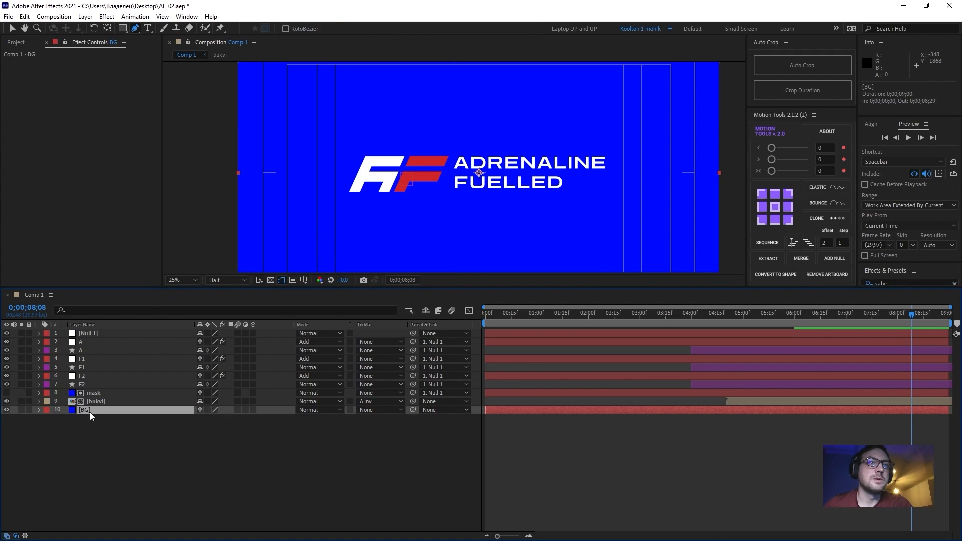
left_click(21, 411)
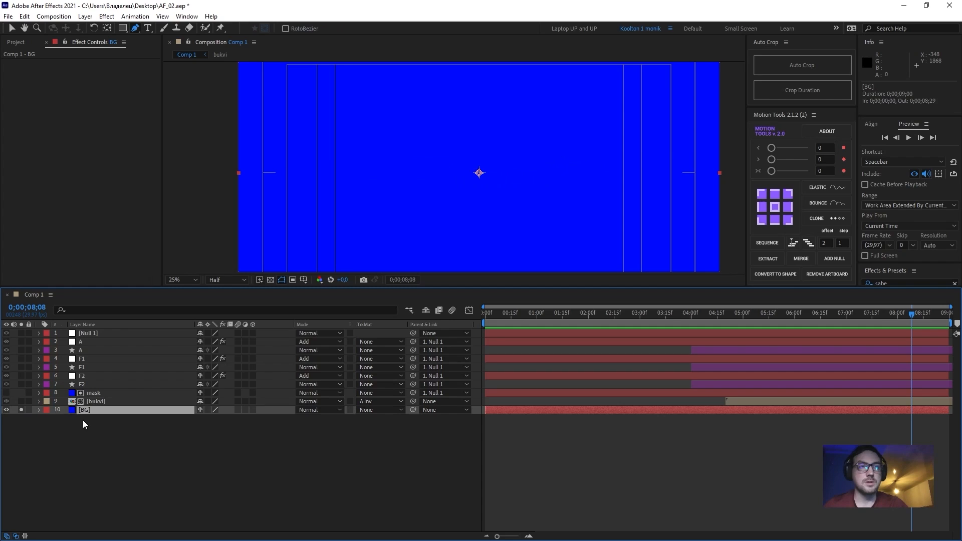
left_click(21, 410)
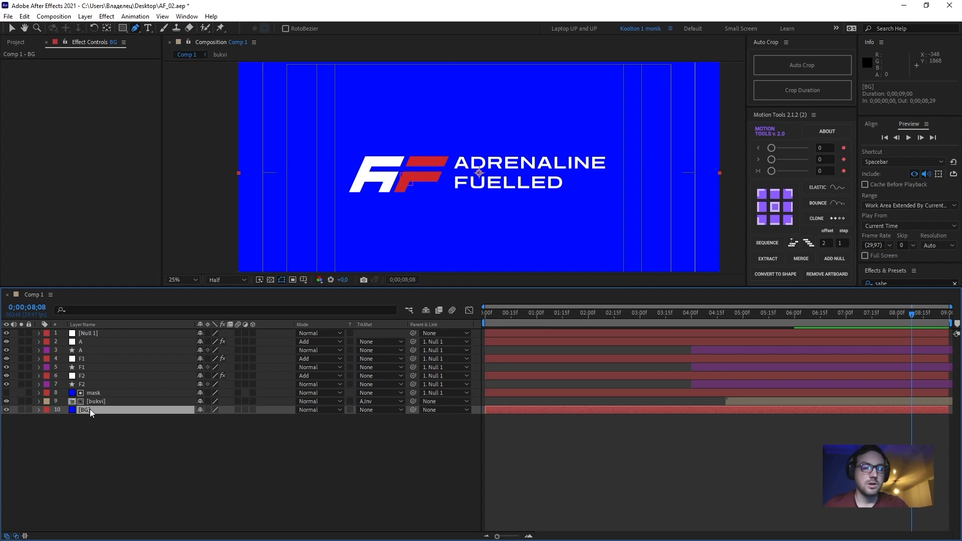
- Pre-compose the BG layer as a composition named BG, moving all attributes into the new composition
key("ctrl+shift+c")
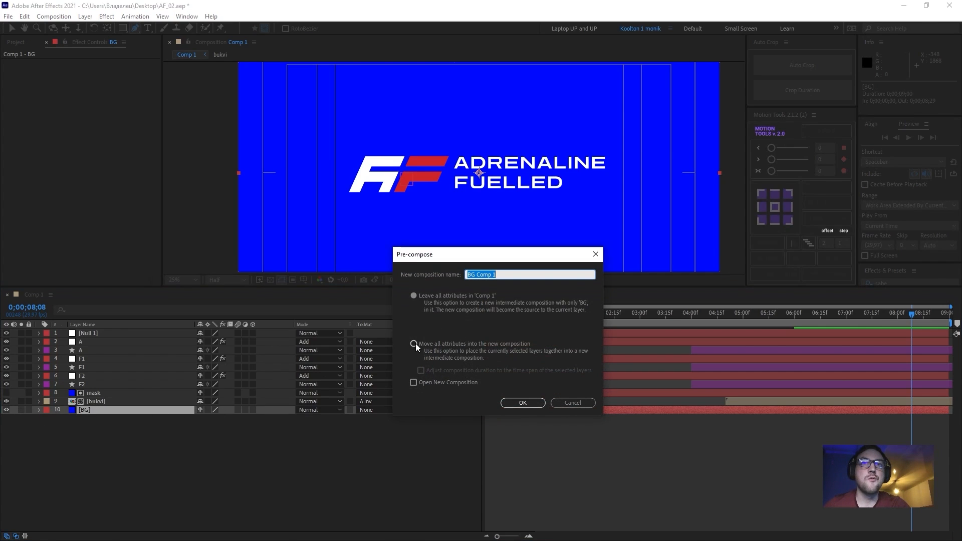
left_click(414, 344)
left_click_drag(521, 279, 411, 275)
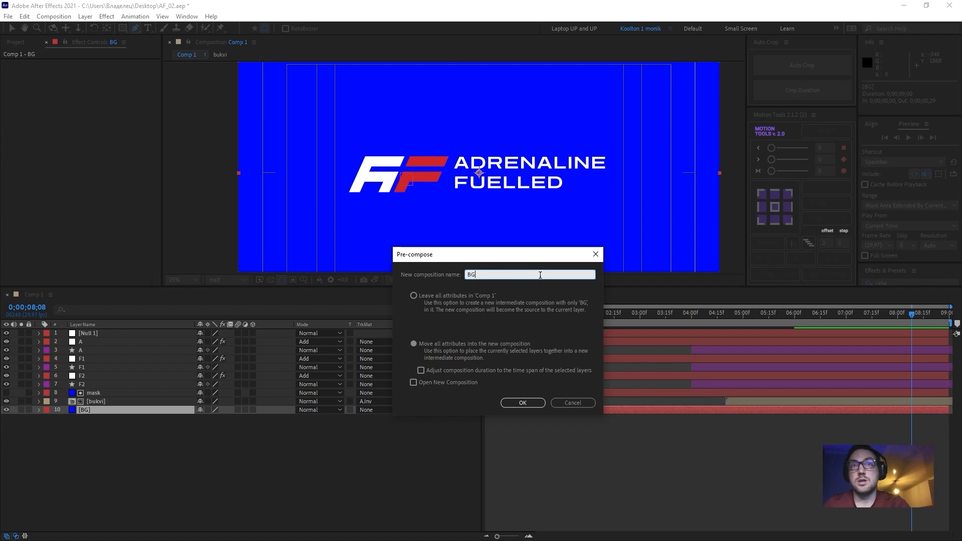
left_click(526, 406)
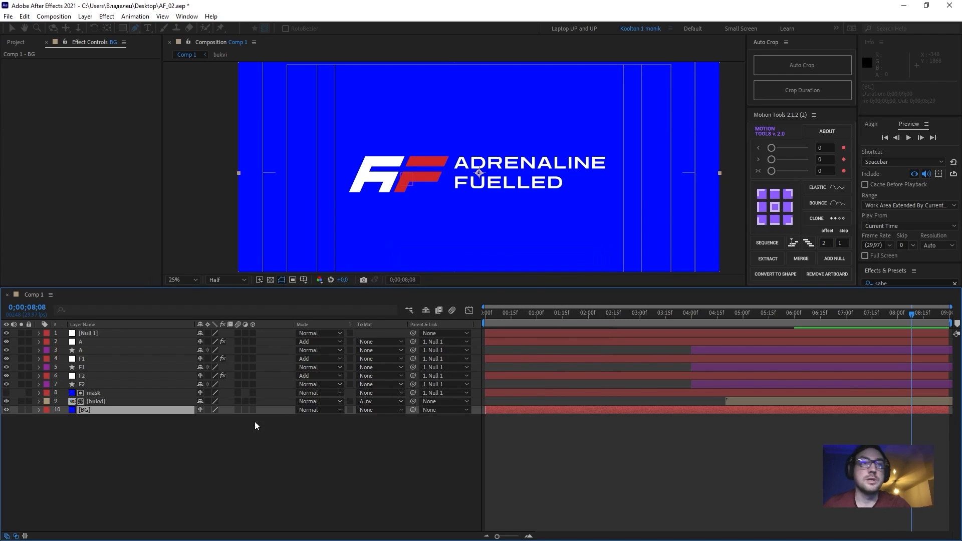
- Open the BG precomp, apply Fractal Noise to its solid and enlarge the composition viewer
double_click(92, 410)
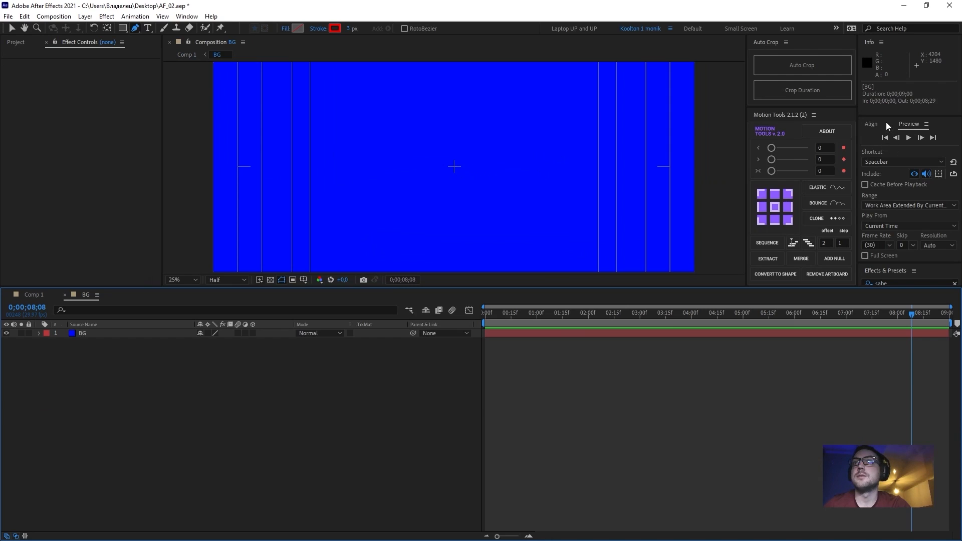
left_click_drag(886, 117, 902, 51)
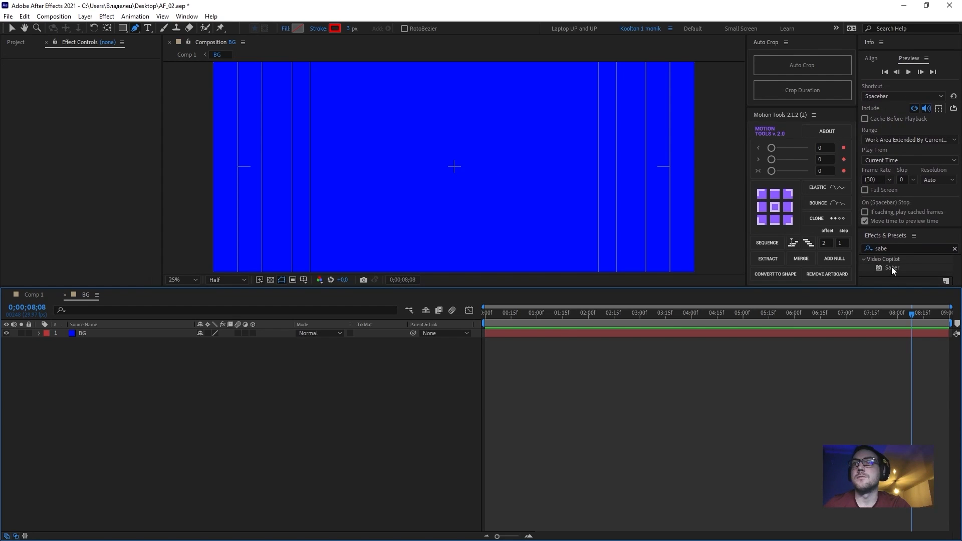
left_click_drag(895, 228, 903, 89)
left_click(901, 107)
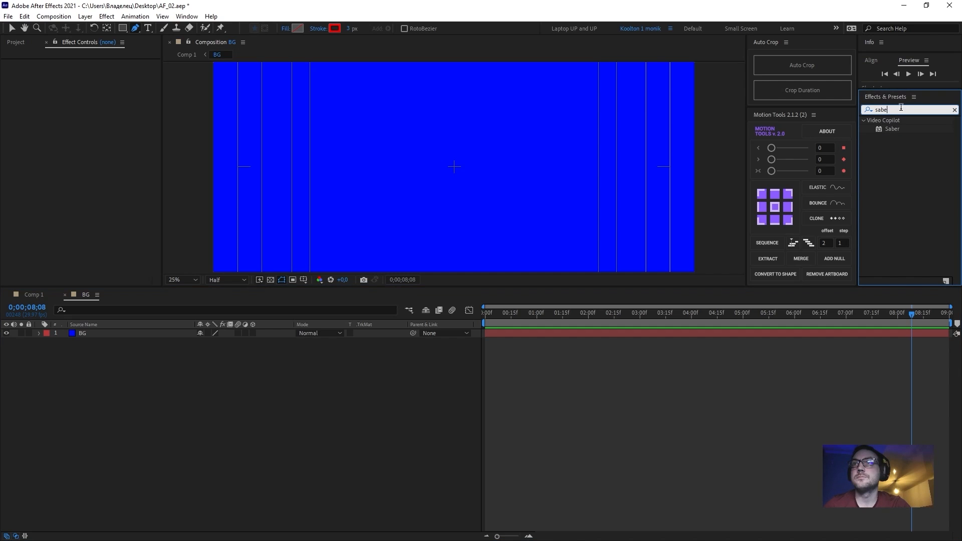
type("fra")
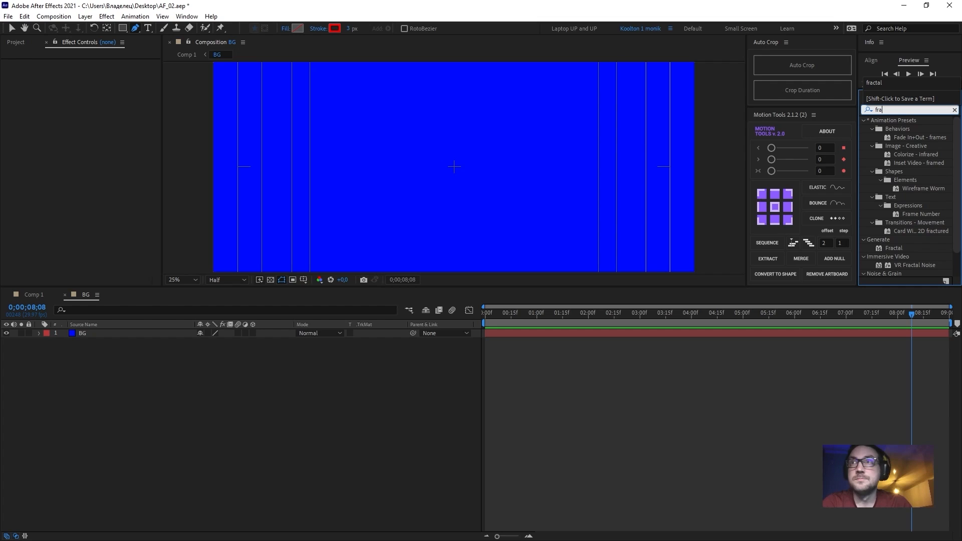
type("c")
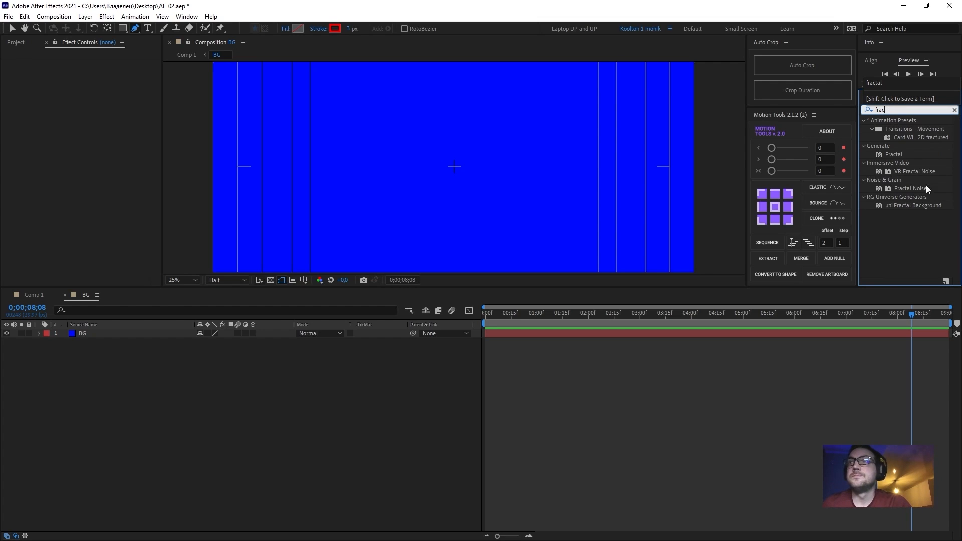
left_click_drag(916, 191, 80, 335)
left_click_drag(376, 287, 376, 377)
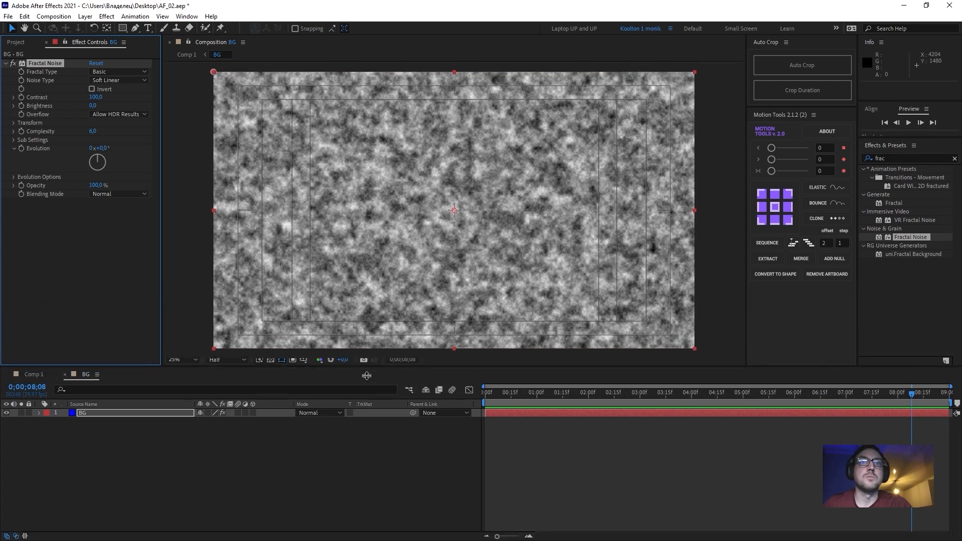
left_click(101, 261)
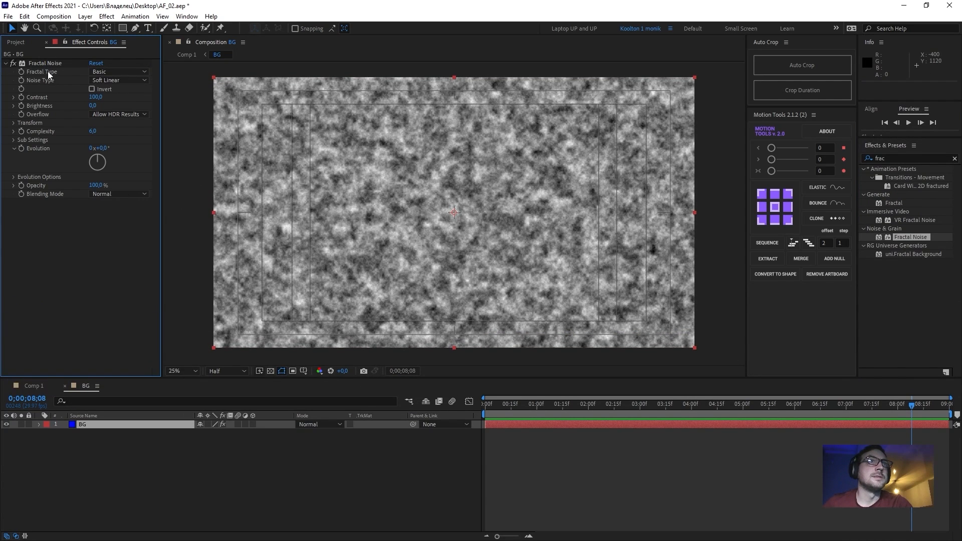
- Set the Fractal Noise Contrast to 516, Brightness to -139 and Complexity to 1
left_click_drag(95, 99, 264, 109)
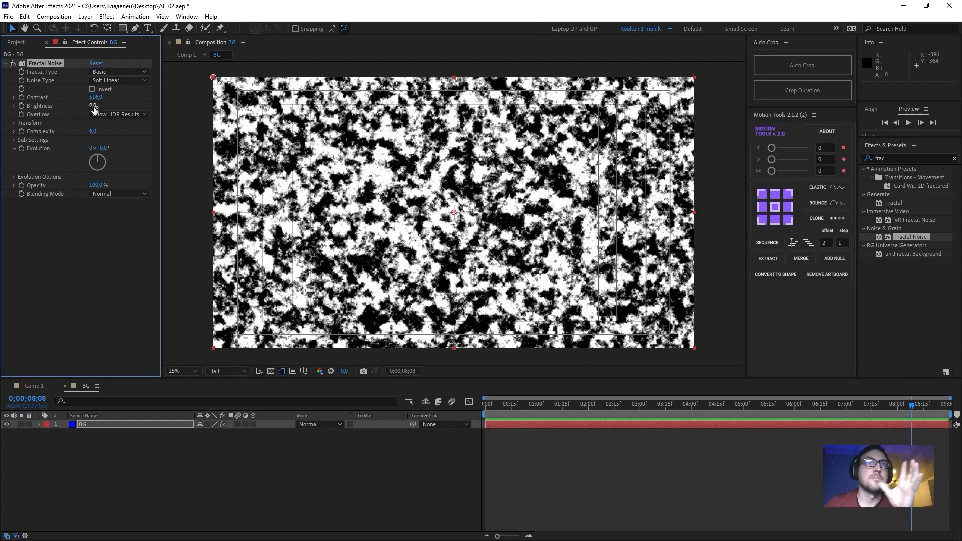
left_click_drag(93, 106, 51, 115)
mouse_move(47, 116)
left_mouse_down()
mouse_move(34, 122)
mouse_move(46, 125)
left_mouse_up()
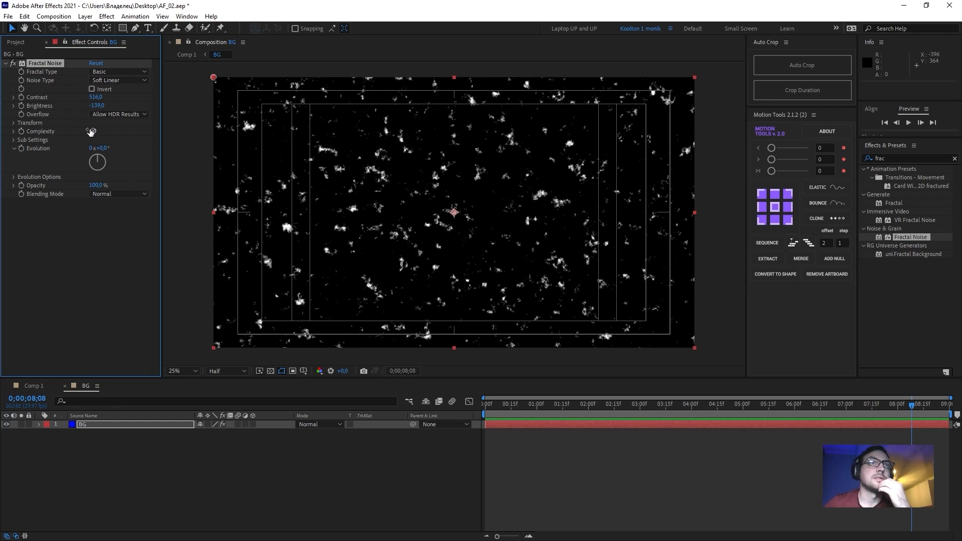
left_click_drag(93, 132, 85, 135)
left_click_drag(2, 130, 1, 131)
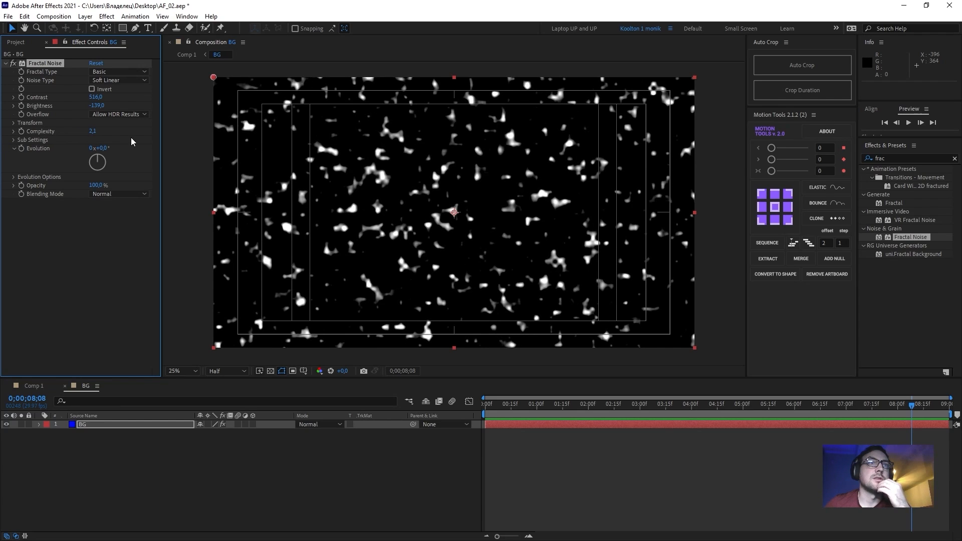
left_click_drag(94, 133, 60, 136)
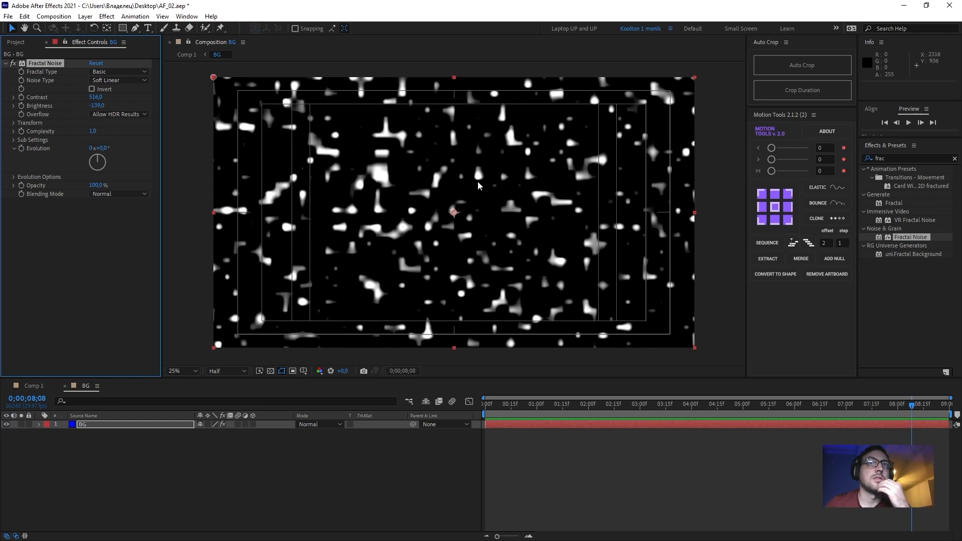
- Turn off the noise's Uniform Scaling and stretch it into thin horizontal streaks with Scale Width 6318 and Scale Height 30
left_click(14, 122)
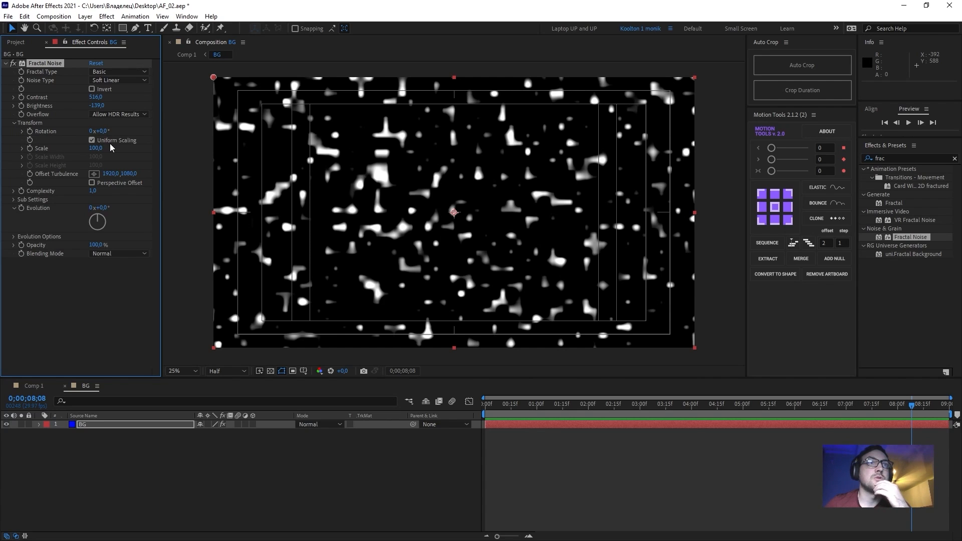
mouse_move(99, 150)
left_mouse_down()
mouse_move(69, 150)
mouse_move(97, 151)
left_mouse_up()
key("ctrl+z")
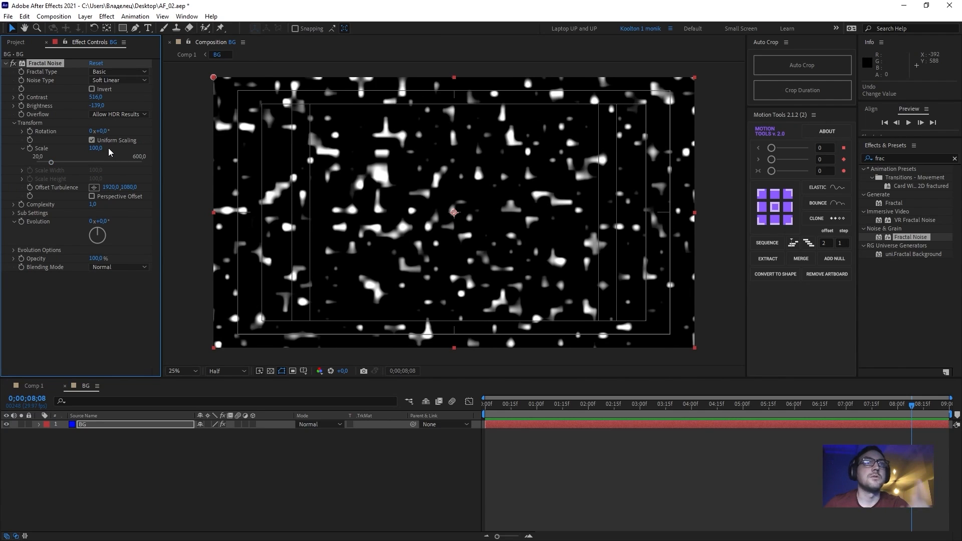
left_click(92, 141)
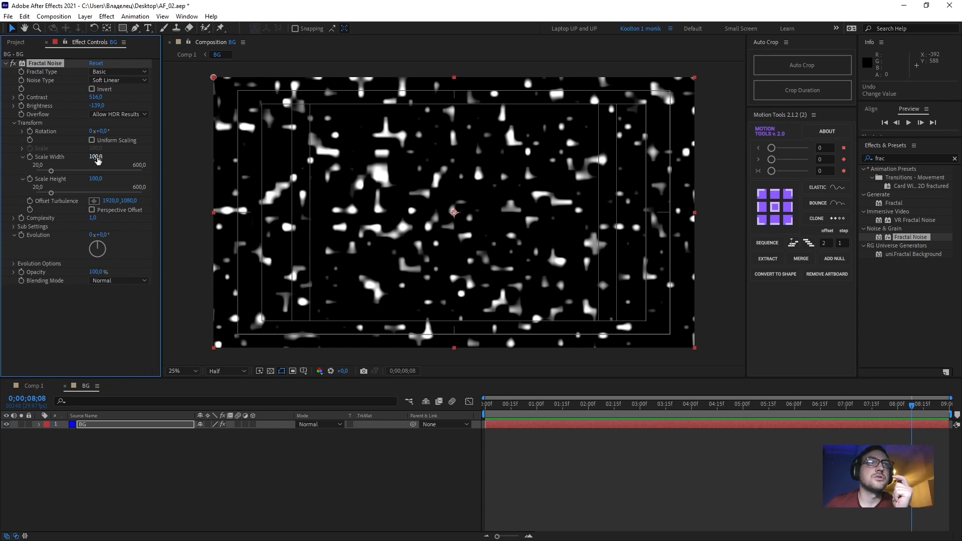
left_click_drag(97, 157, 852, 154)
left_click_drag(99, 157, 933, 126)
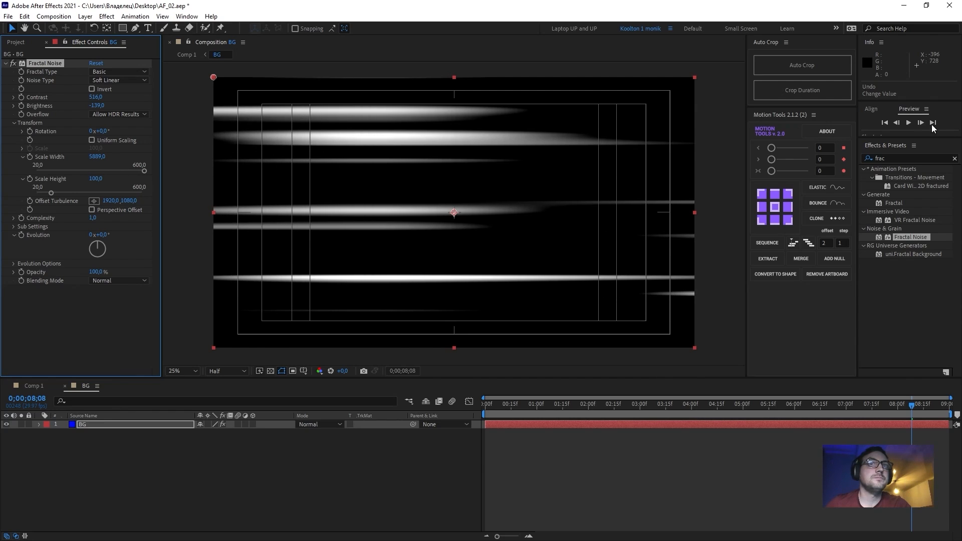
left_click_drag(97, 156, 6, 180)
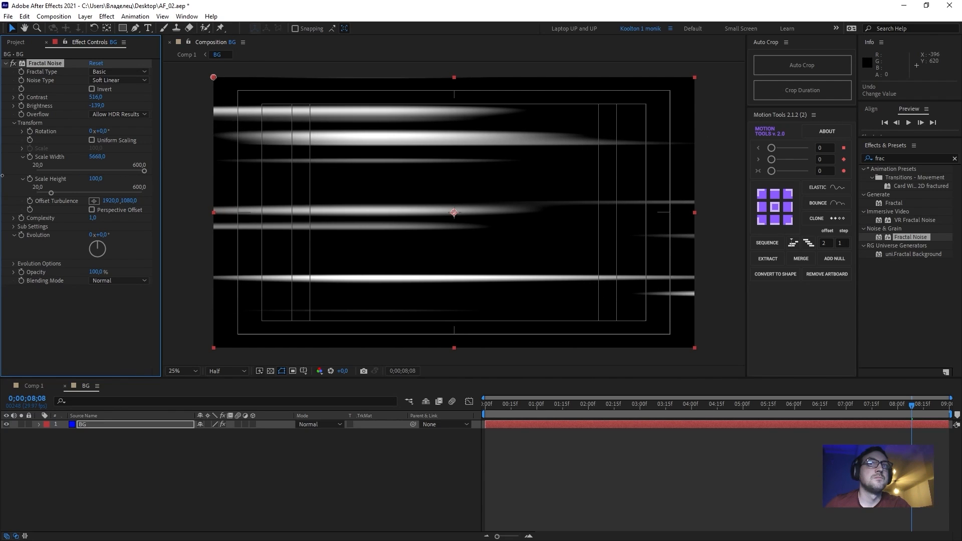
mouse_move(96, 181)
left_mouse_down()
mouse_move(61, 179)
mouse_move(95, 163)
mouse_move(239, 159)
left_mouse_up()
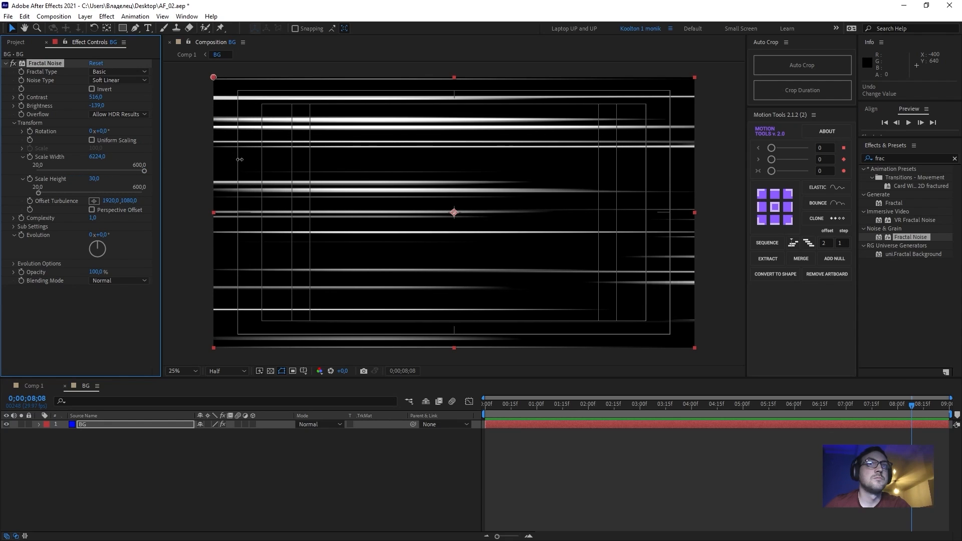
- Drive the Fractal Noise Evolution with the expression time*100, starting from the first frame, and preview the streaks
left_click_drag(515, 407, 410, 415)
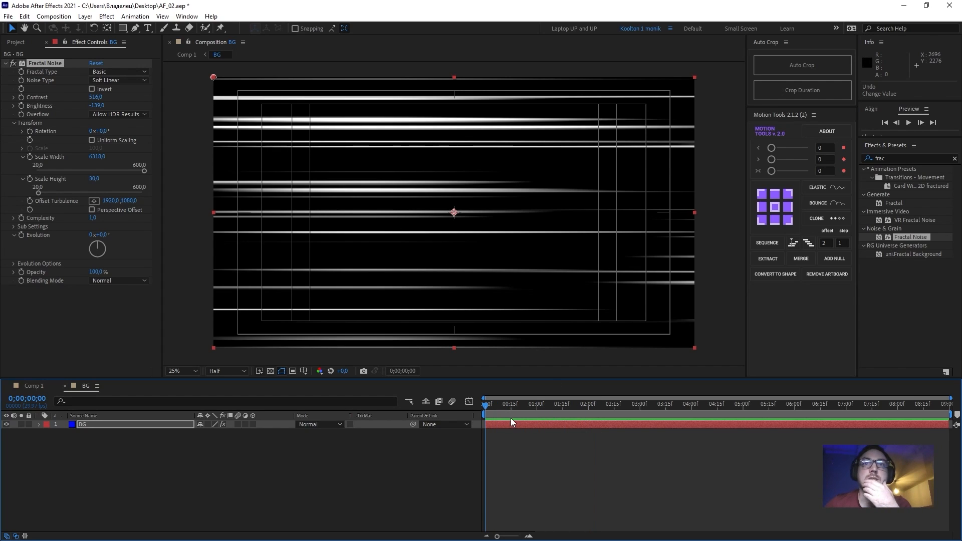
left_click_drag(517, 407, 427, 402)
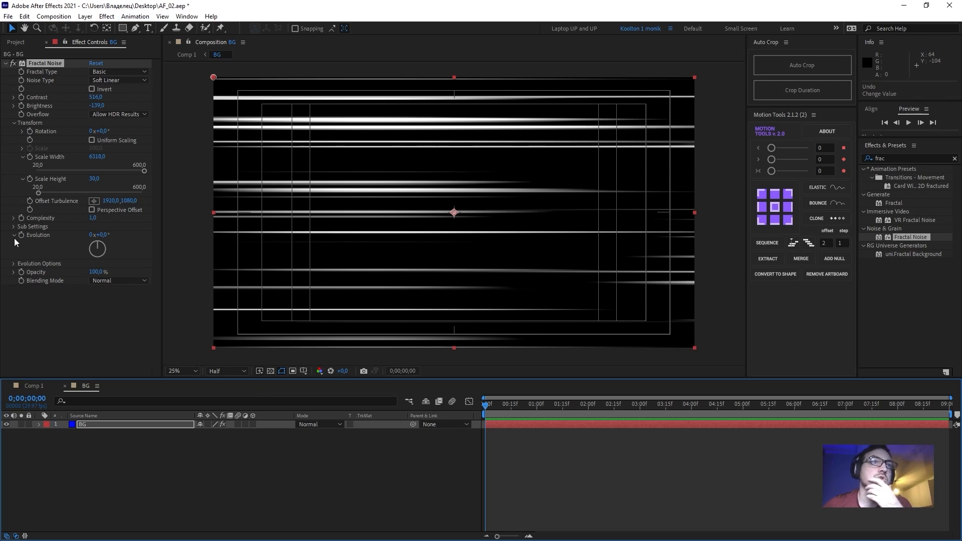
left_click(34, 263)
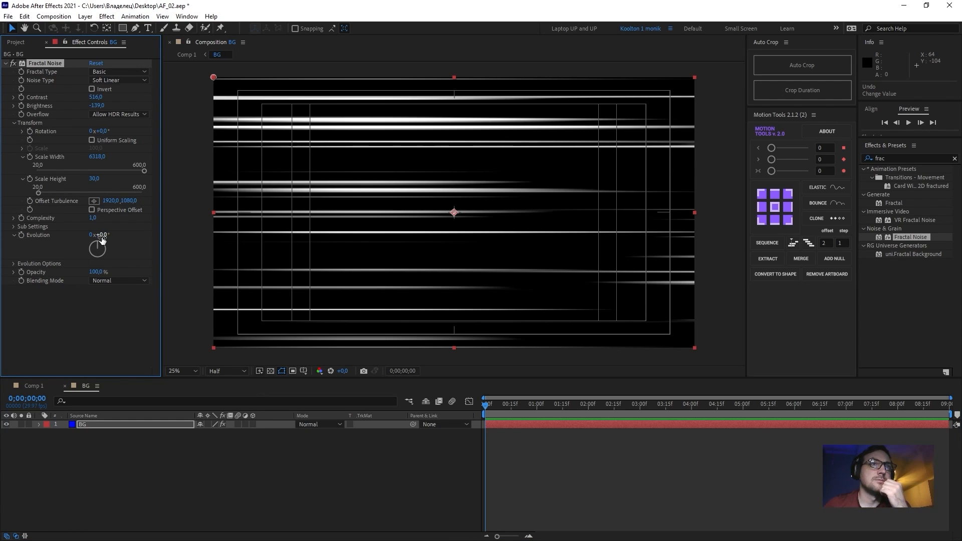
left_click(22, 235, "alt")
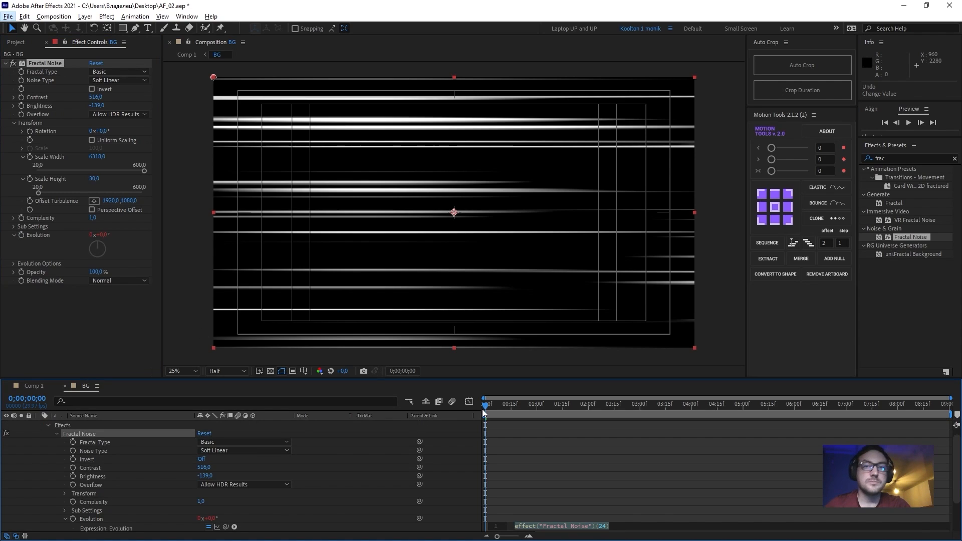
key("t")
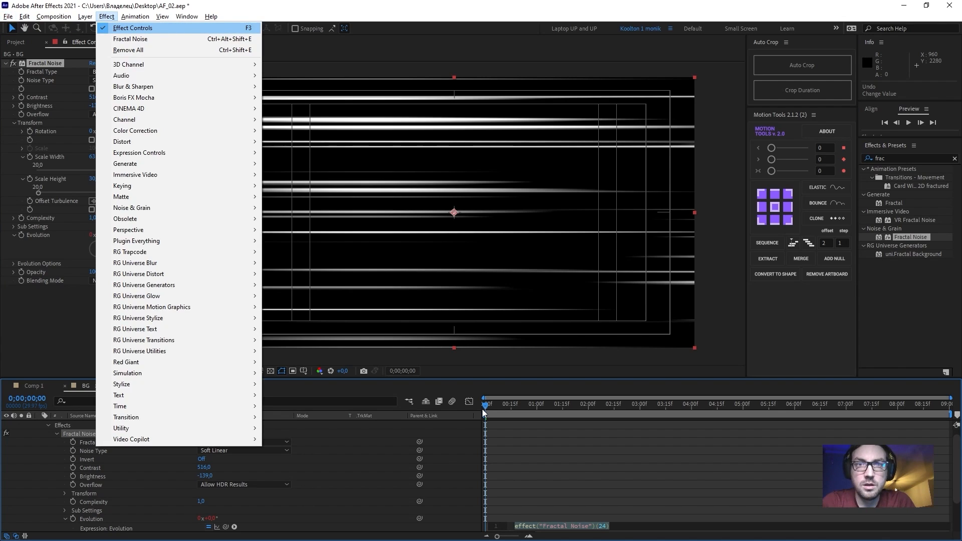
key("Escape")
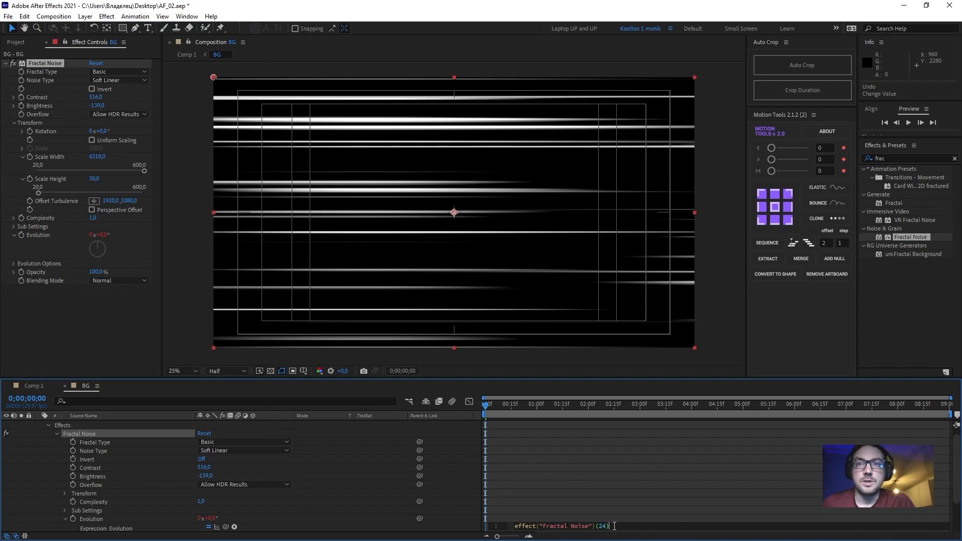
type("ti")
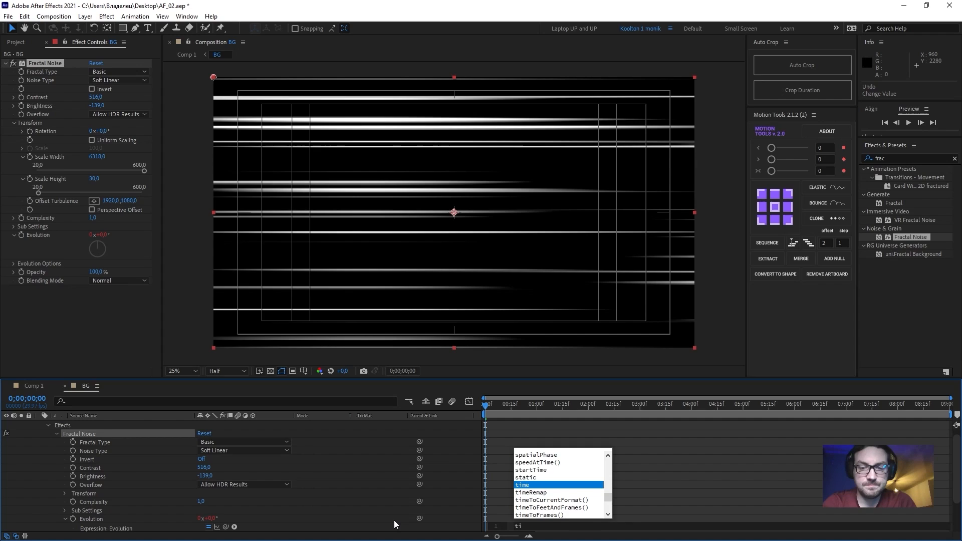
type("me*")
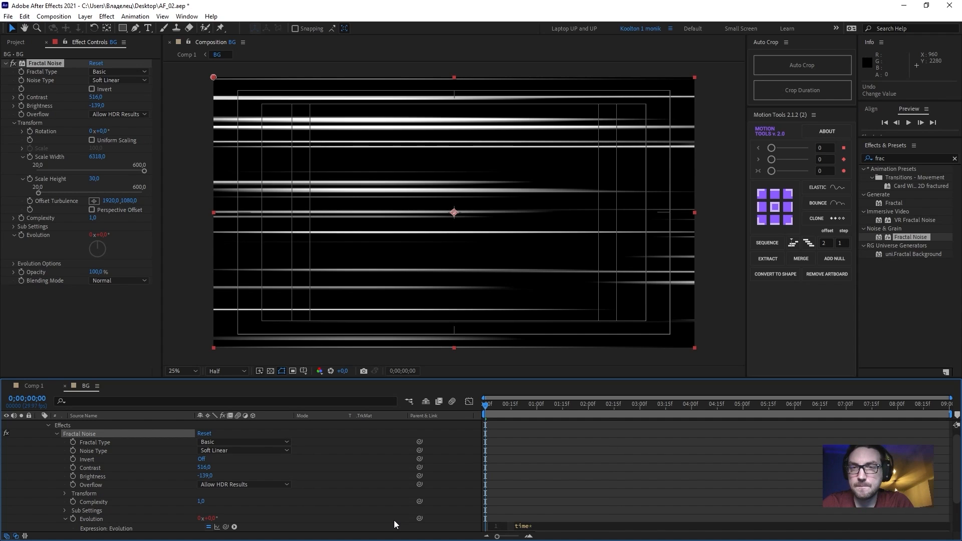
type("100")
left_click(581, 467)
left_click(520, 405)
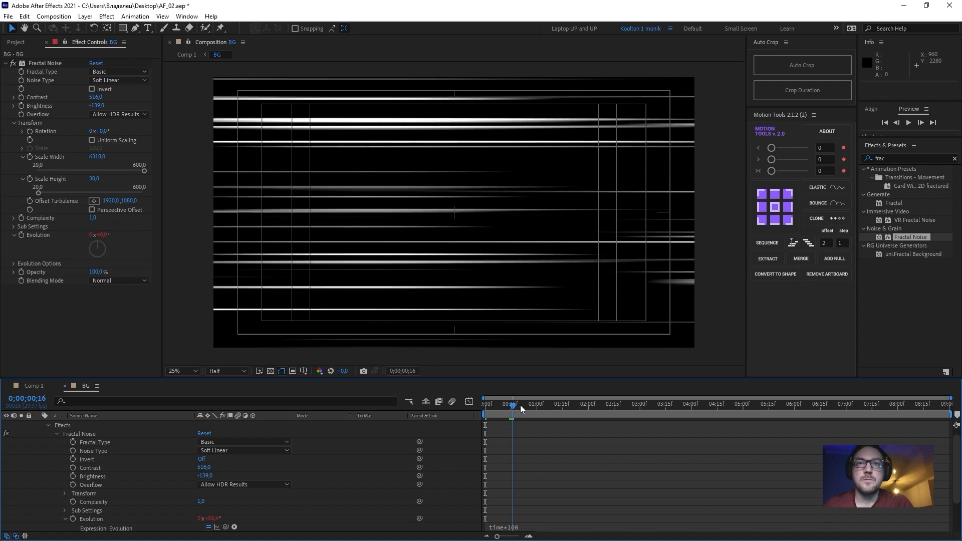
key("space")
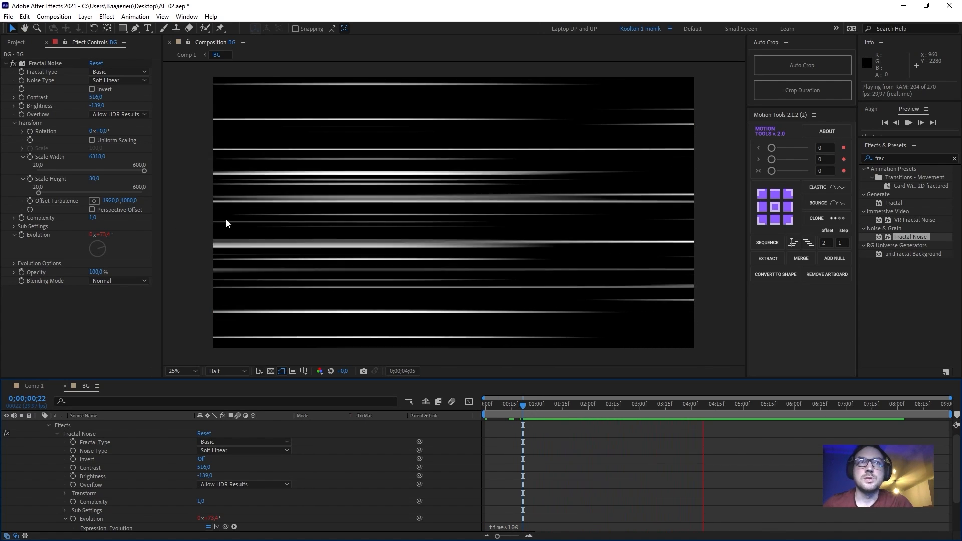
key("space")
- Speed up the Evolution expression to time*1000 and preview the faster streaks
left_click(529, 527)
left_click(531, 527)
type("0")
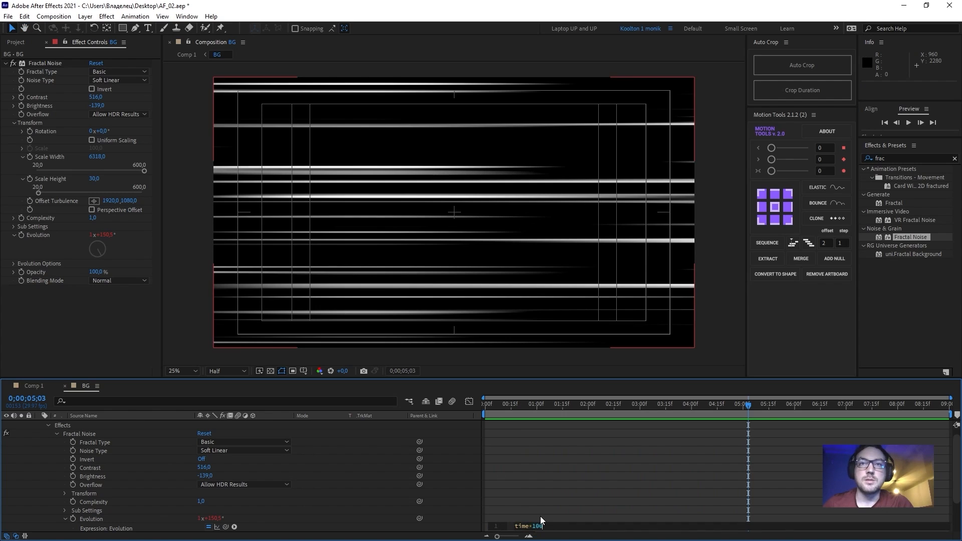
left_click(607, 489)
key("space")
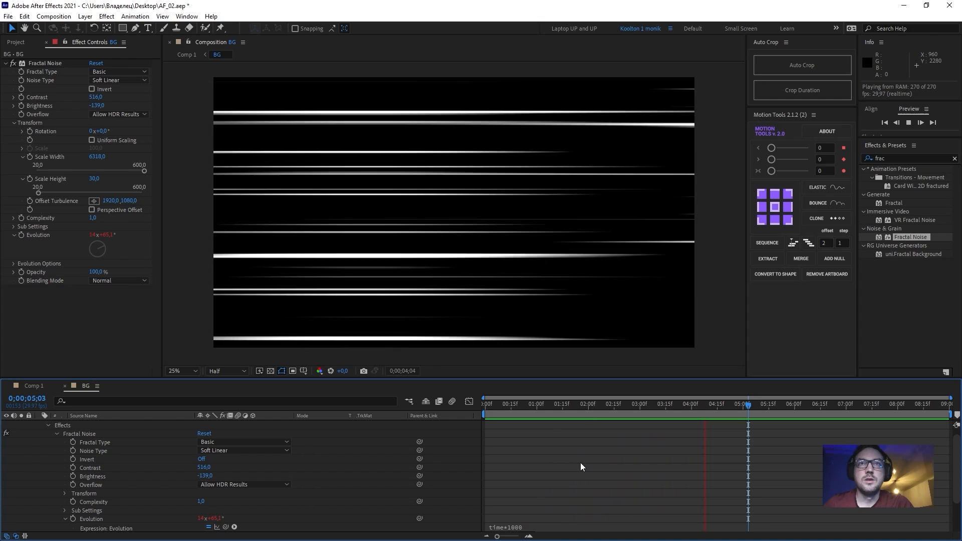
key("space")
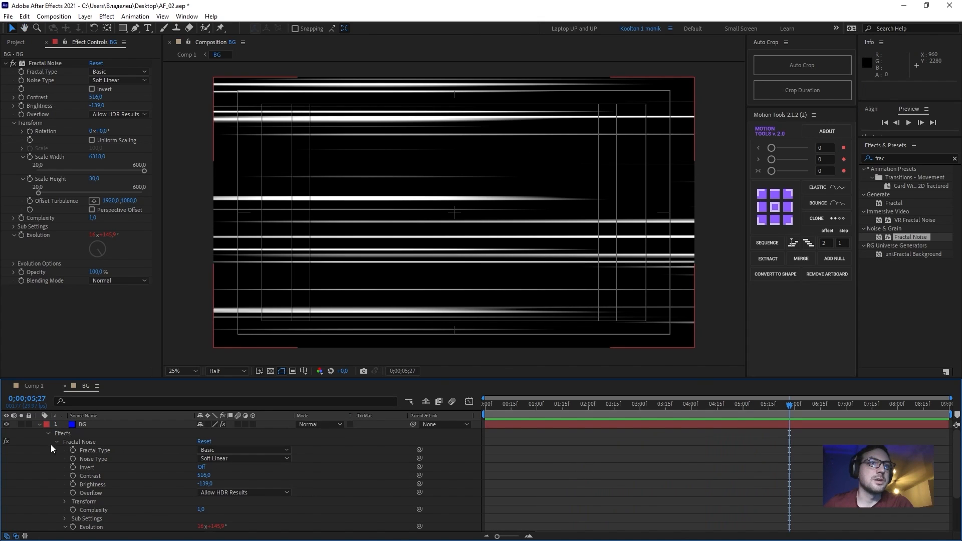
- Collapse the BG layer's properties and apply the VC Color Vibrance effect to it
left_click(39, 425)
left_click(89, 426)
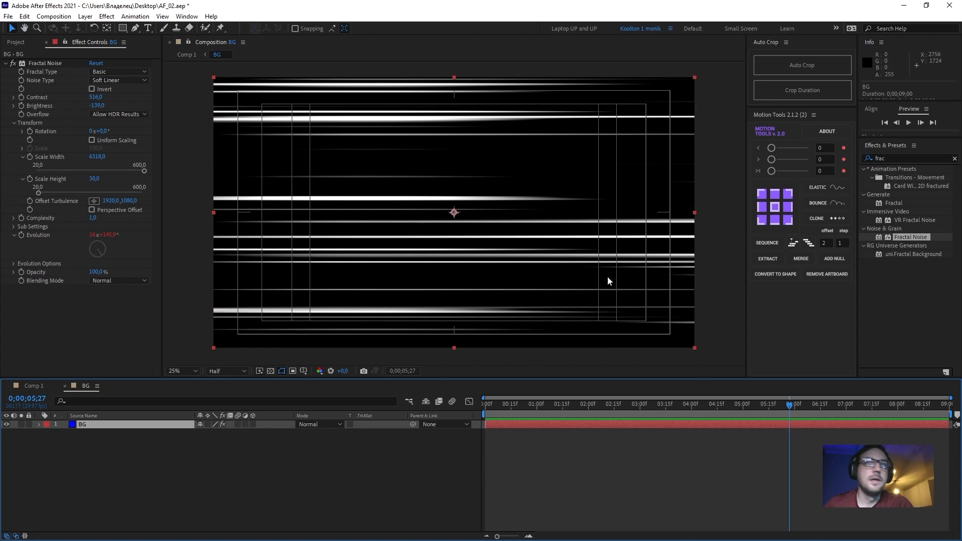
left_click(881, 157)
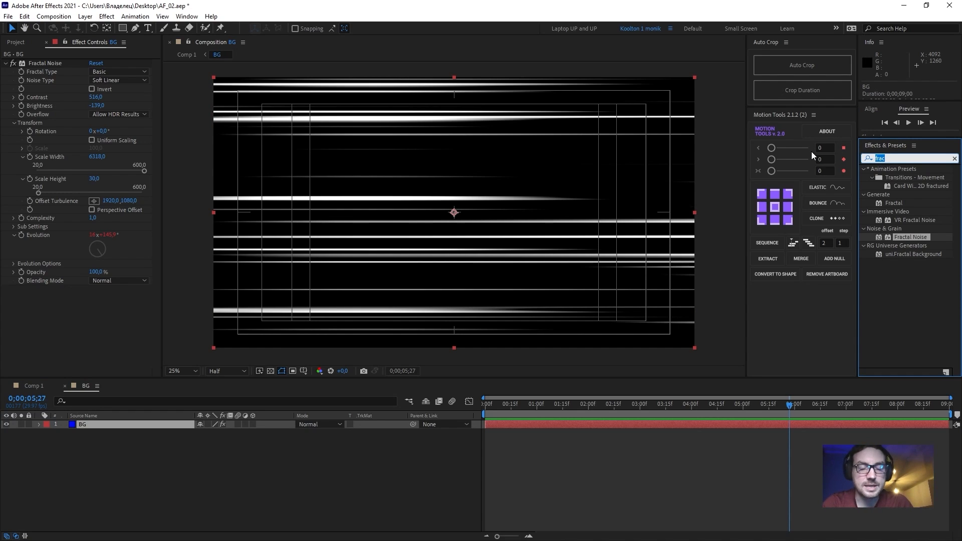
type("vib")
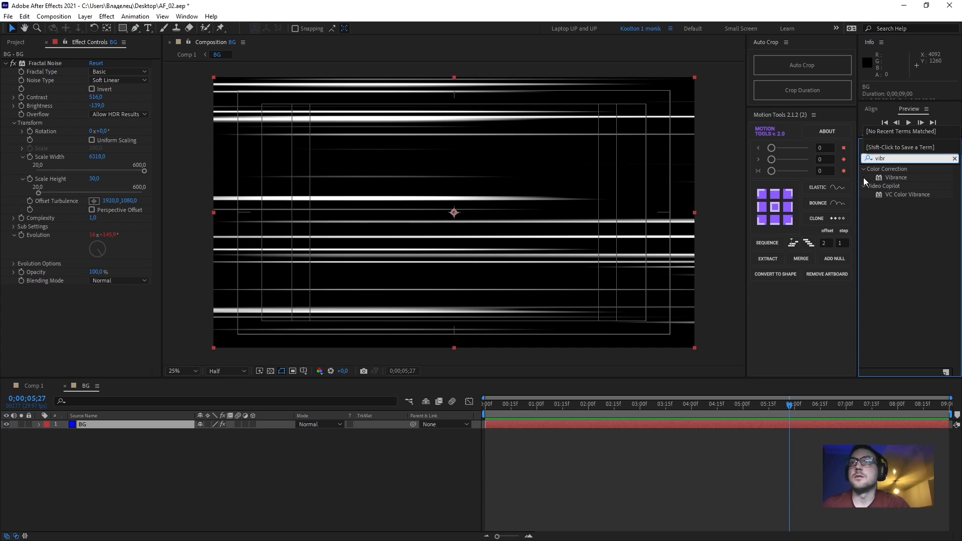
type("r")
left_click(917, 195)
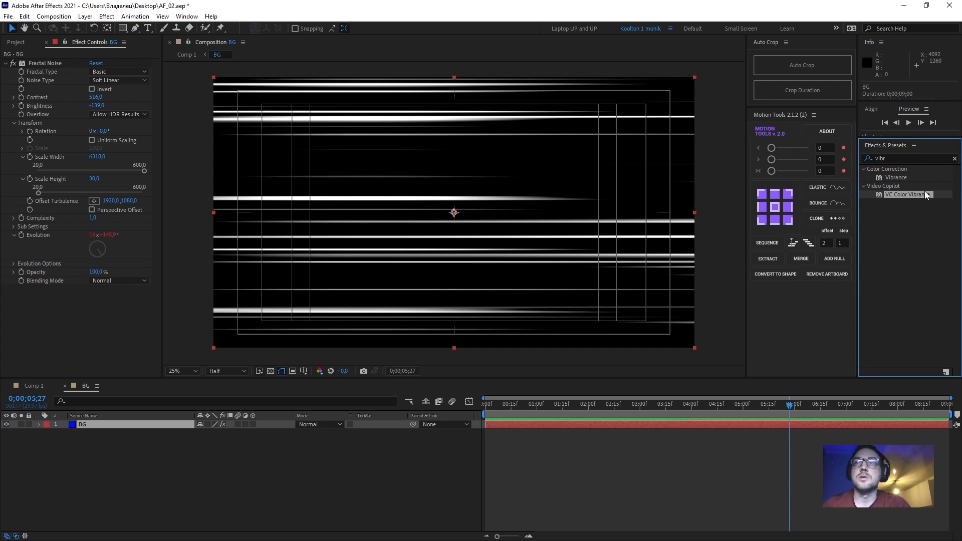
left_click(889, 186)
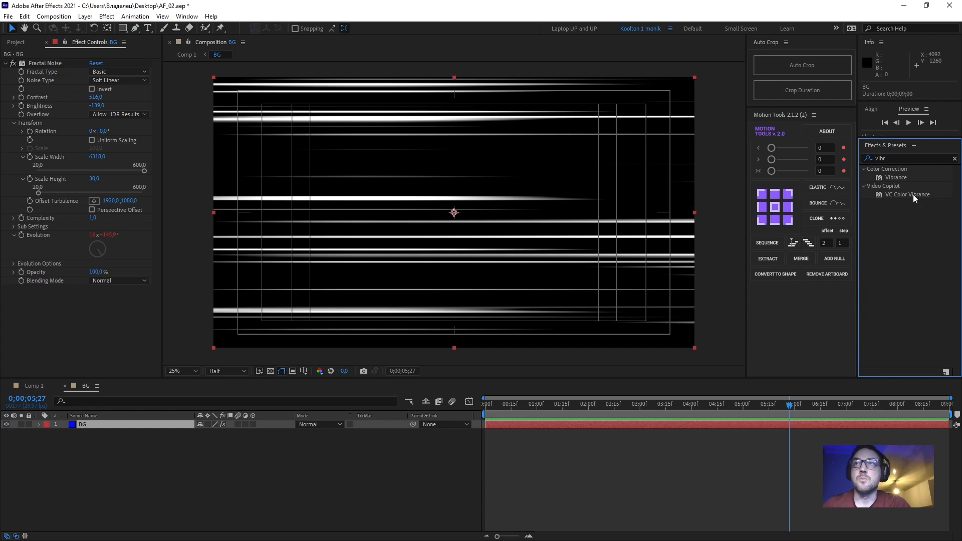
left_click_drag(914, 195, 96, 427)
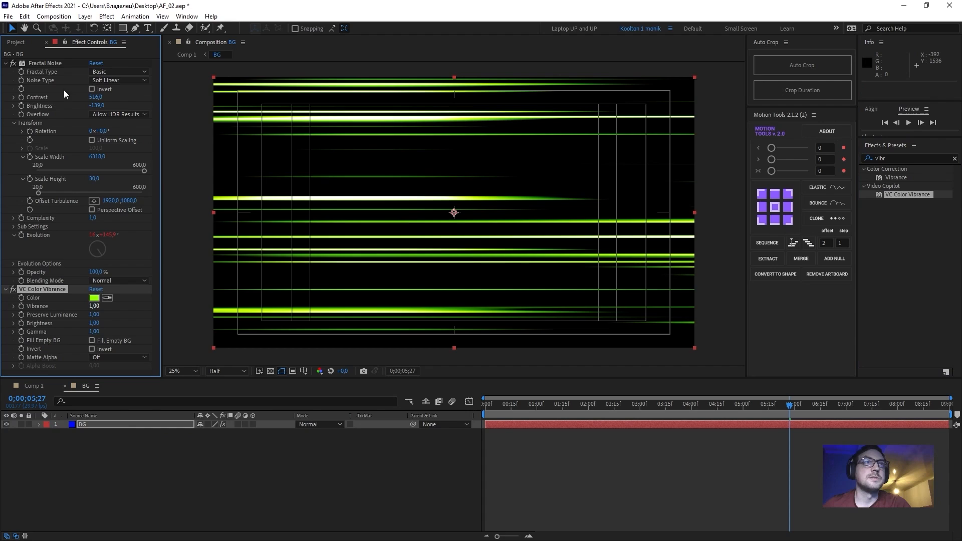
- Return to Comp 1 and apply the Fill effect to the Null 1 layer
left_click(21, 45)
left_click(40, 151)
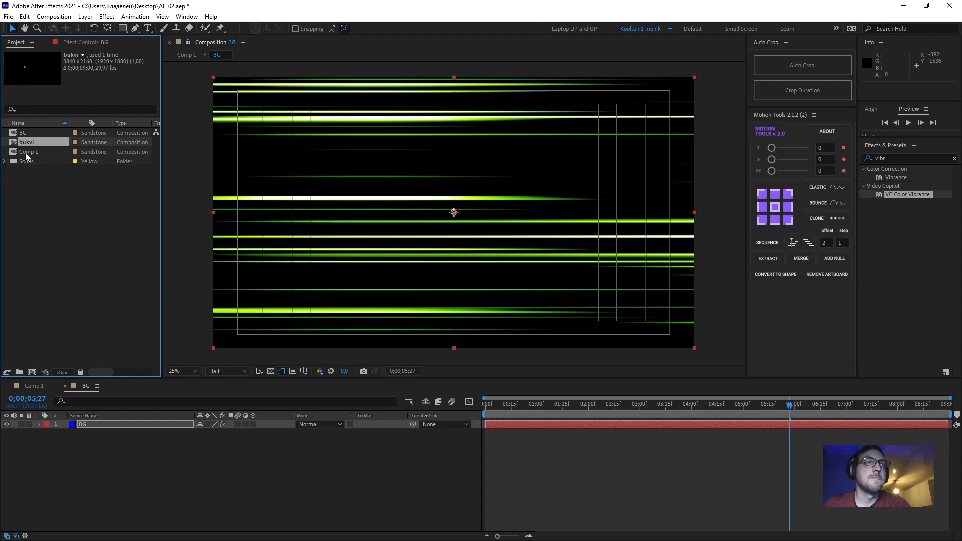
left_click(5, 162)
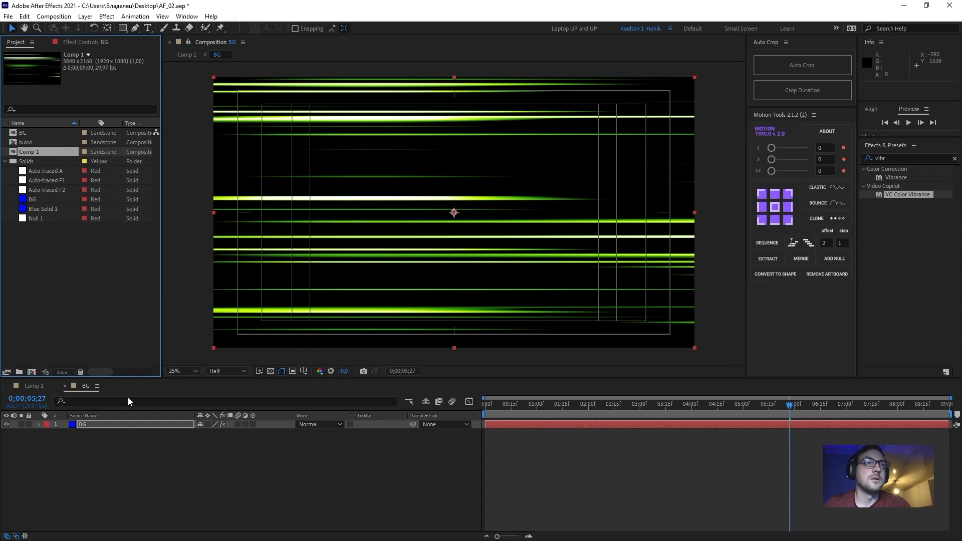
left_click(34, 386)
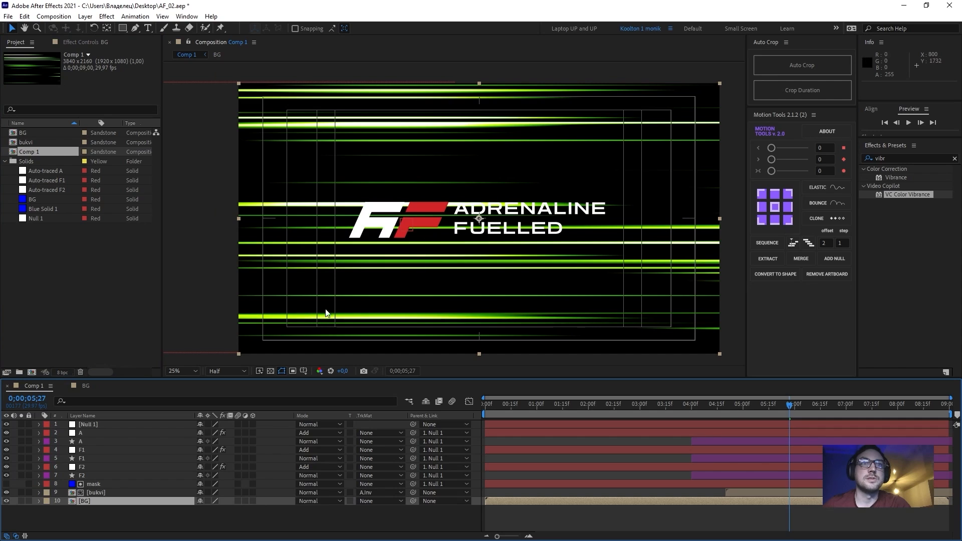
scroll(442, 217, "up", 4)
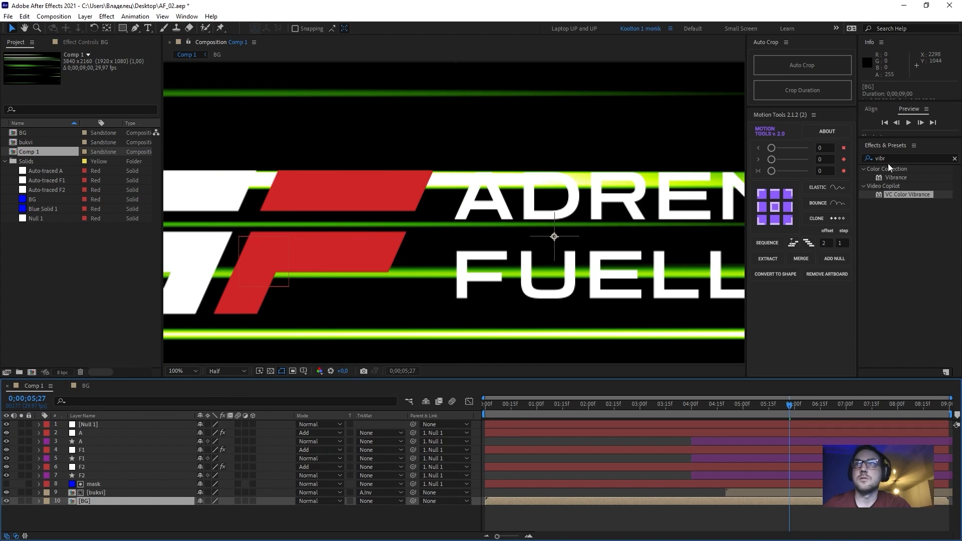
left_click(869, 156)
scroll(454, 212, "down", 2)
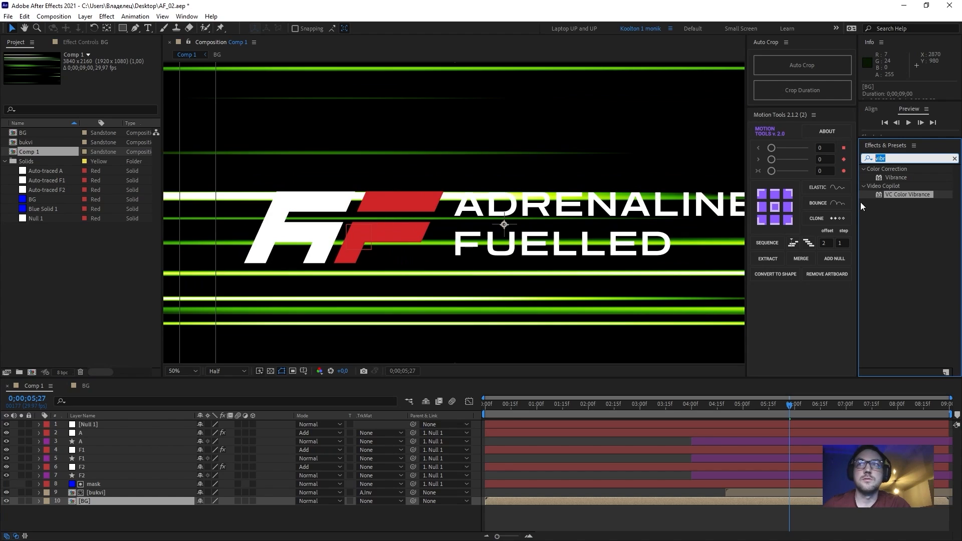
type("fill")
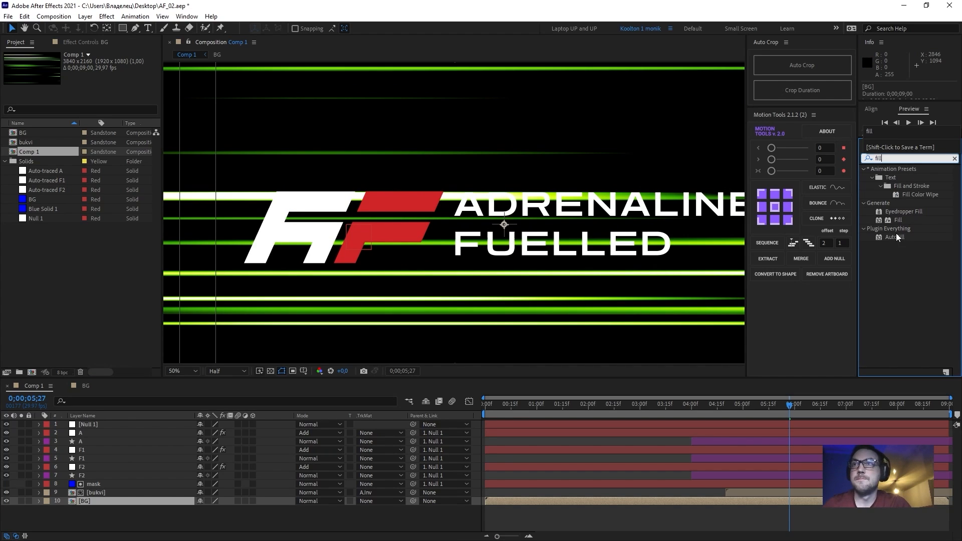
left_click_drag(898, 220, 90, 425)
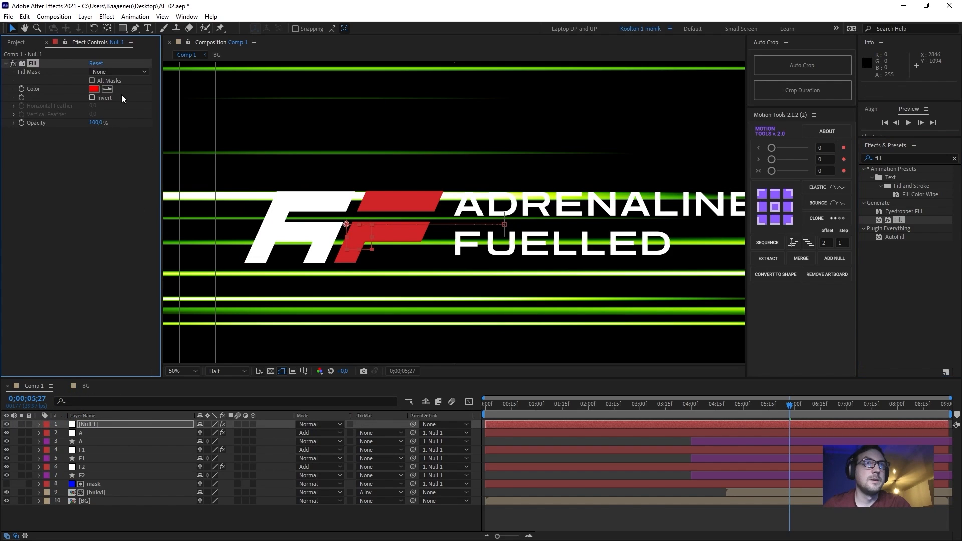
- Sample the red of the logo's F as the Fill color and copy its hex code
left_click(107, 90)
left_click(415, 225)
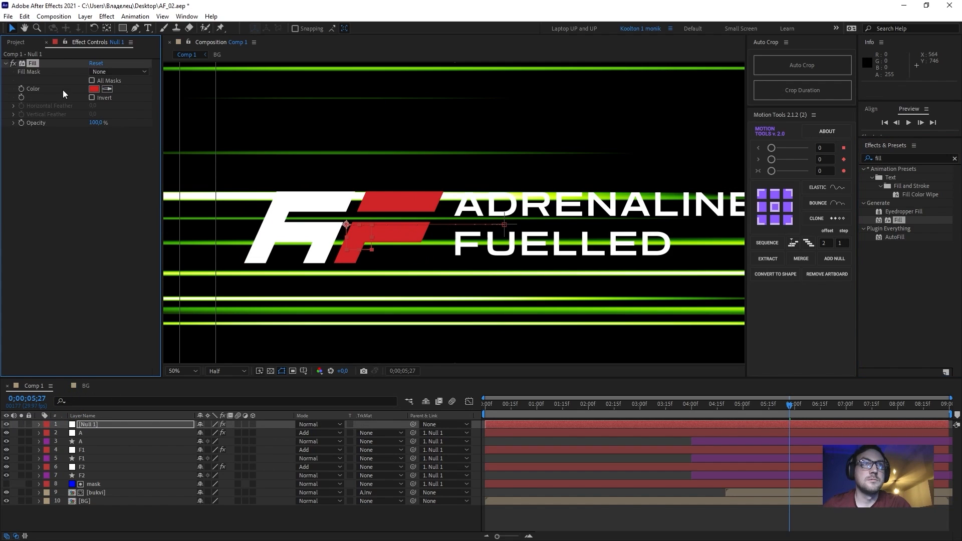
left_click(94, 90)
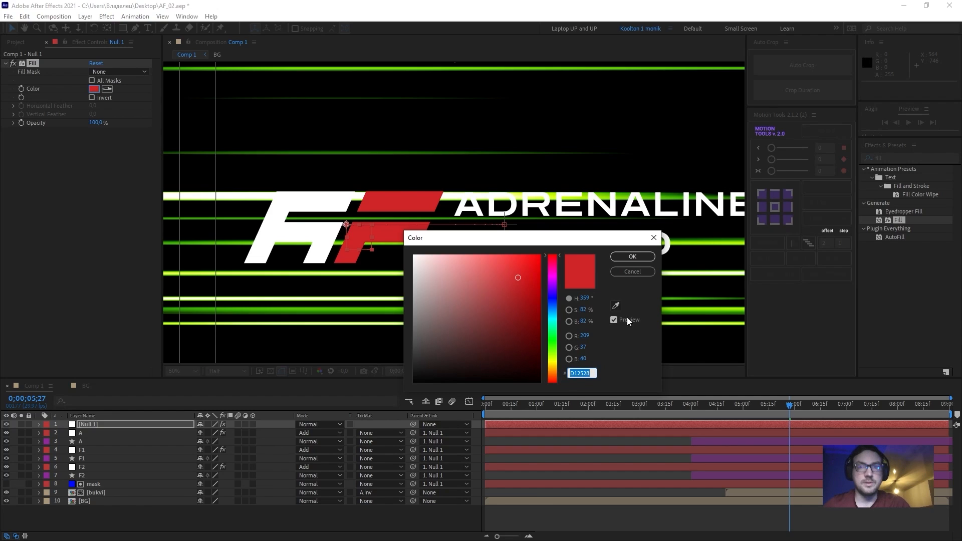
left_click(633, 257)
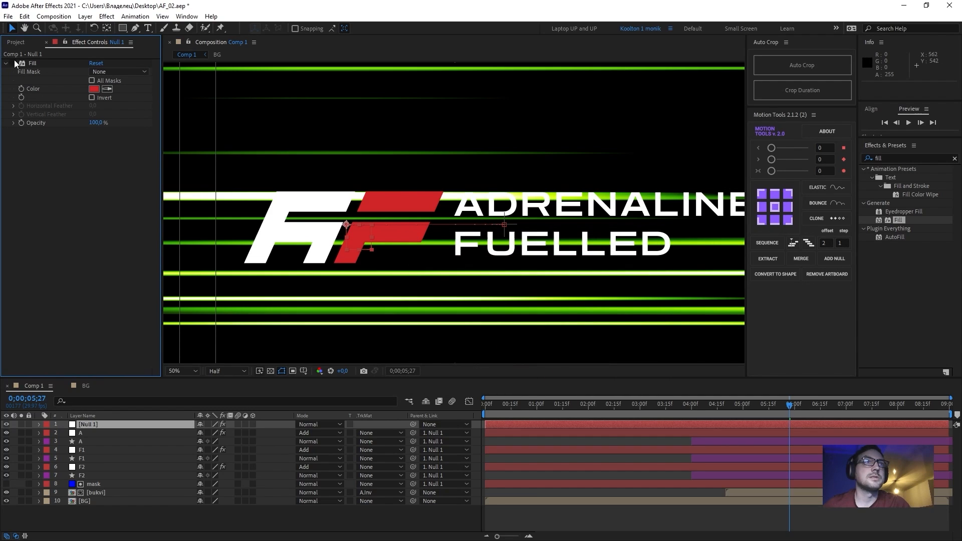
- In the BG precomp, set the VC Color Vibrance color to D12528 and preview the streaks from the start
left_click(87, 385)
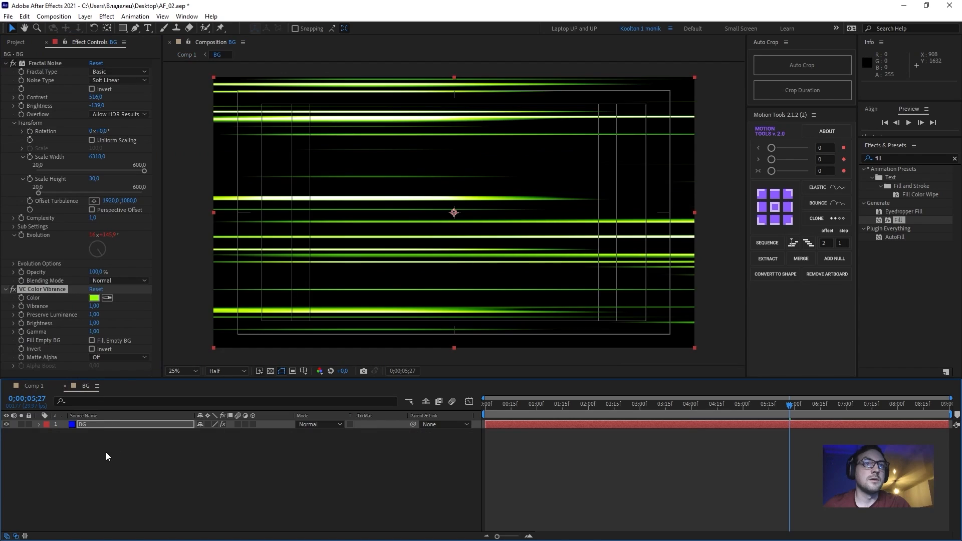
left_click(85, 425)
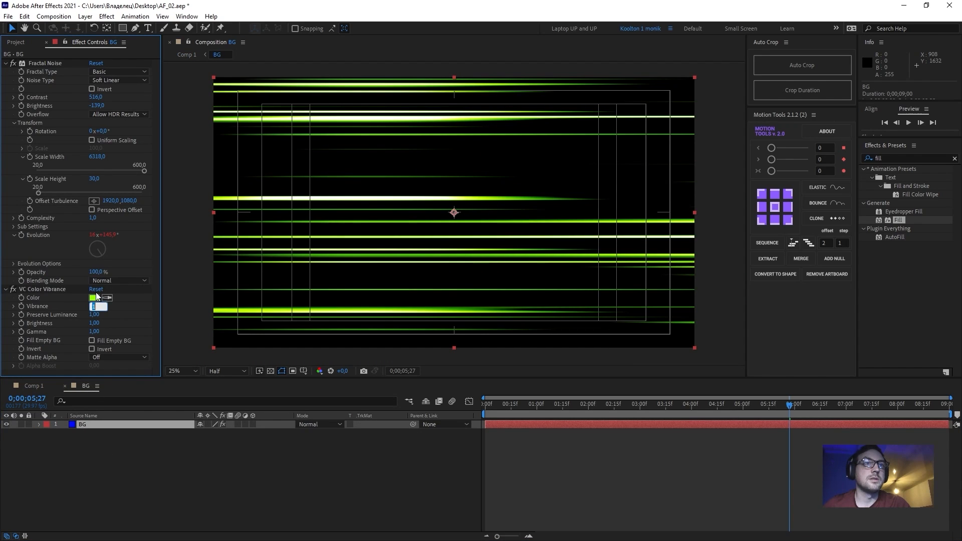
left_click(94, 299)
type("D12528")
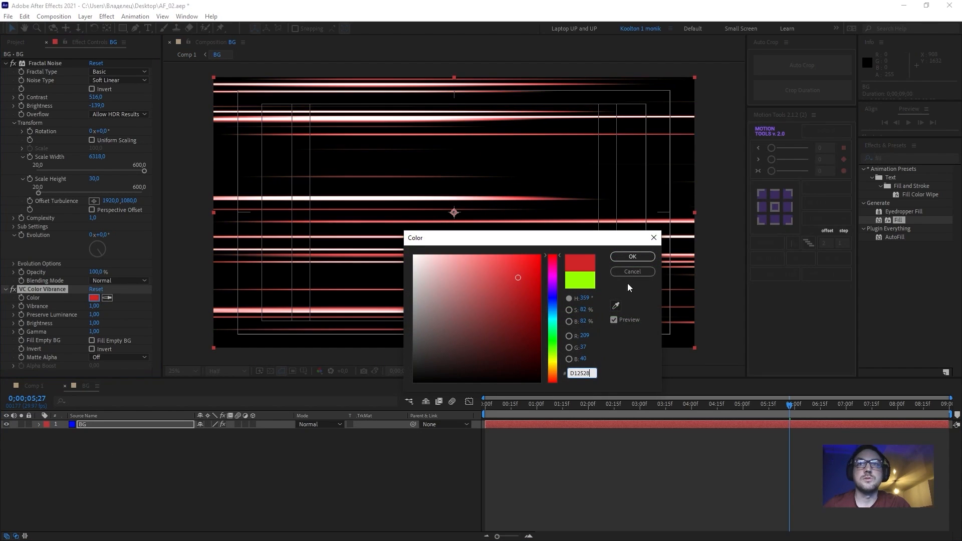
left_click(633, 257)
left_click(314, 481)
key("comma")
left_click_drag(527, 405, 449, 443)
key("space")
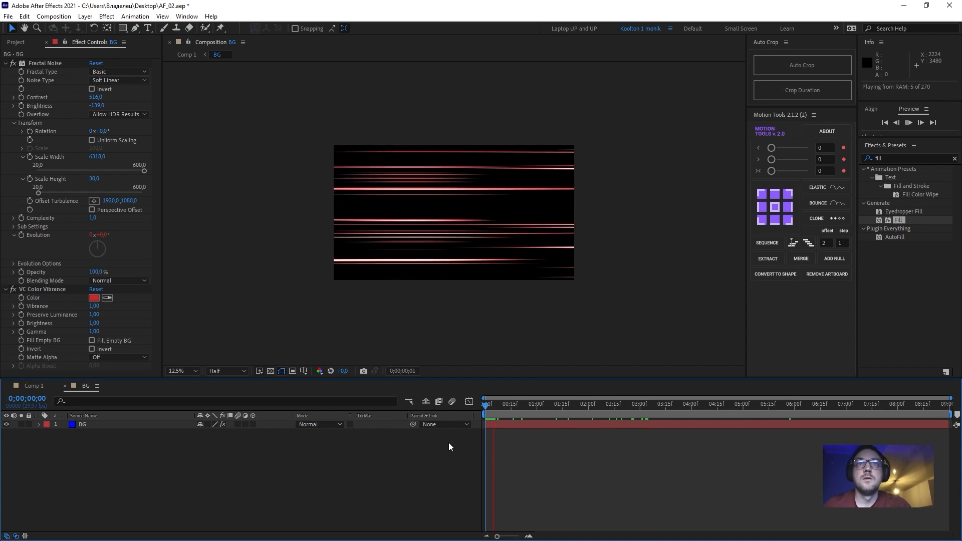
- Delete the VC Color Vibrance effect from the BG layer and deselect the layer
left_click(41, 290)
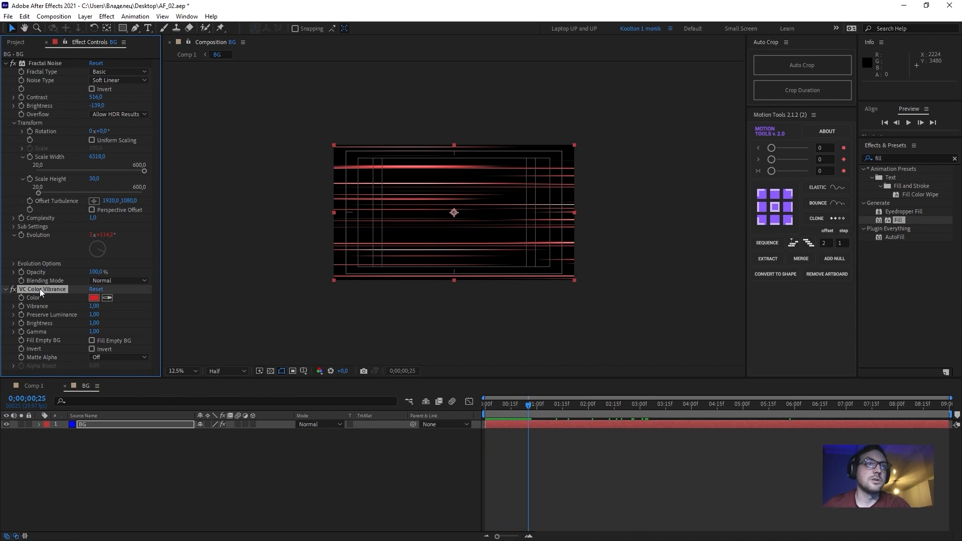
key("Delete")
left_click(133, 474)
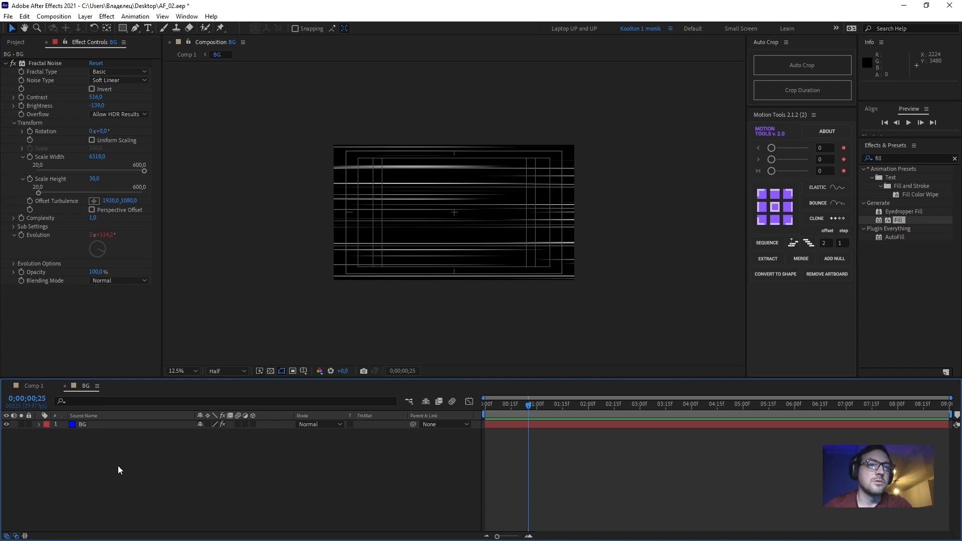
- Add an adjustment layer above the BG layer, paste the VC Color Vibrance effect onto it and compare the streaks with it off and on
right_click(116, 463)
mouse_move(159, 341)
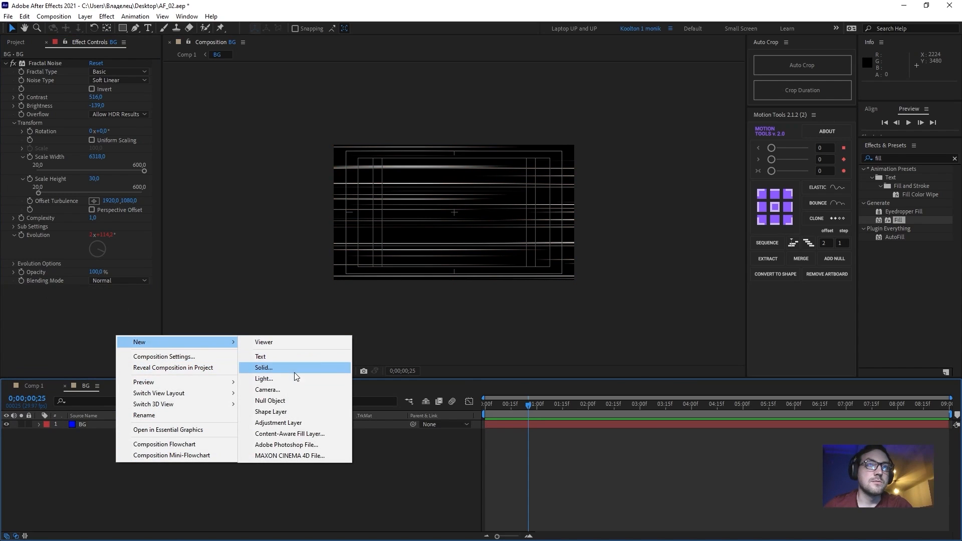
left_click(278, 423)
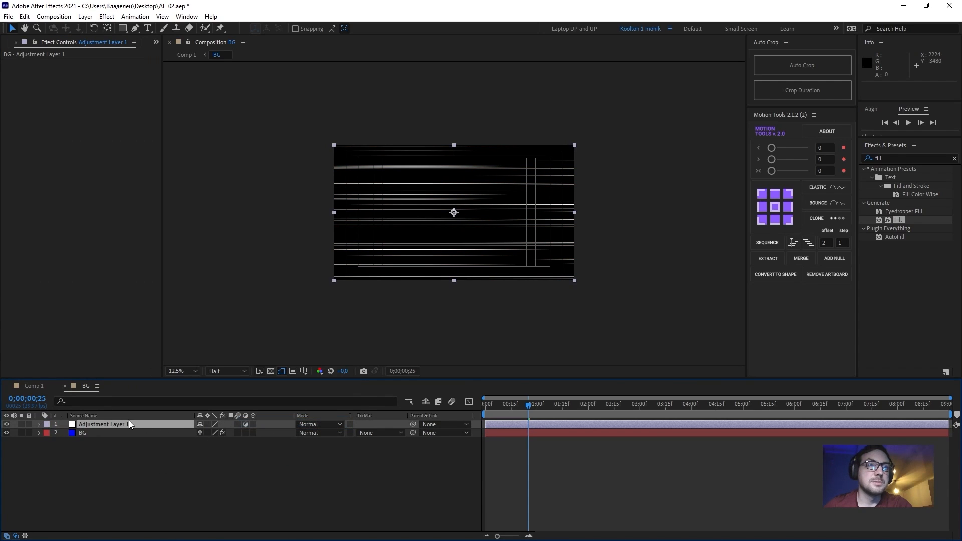
key("ctrl+v")
left_click(128, 453)
left_click(101, 424)
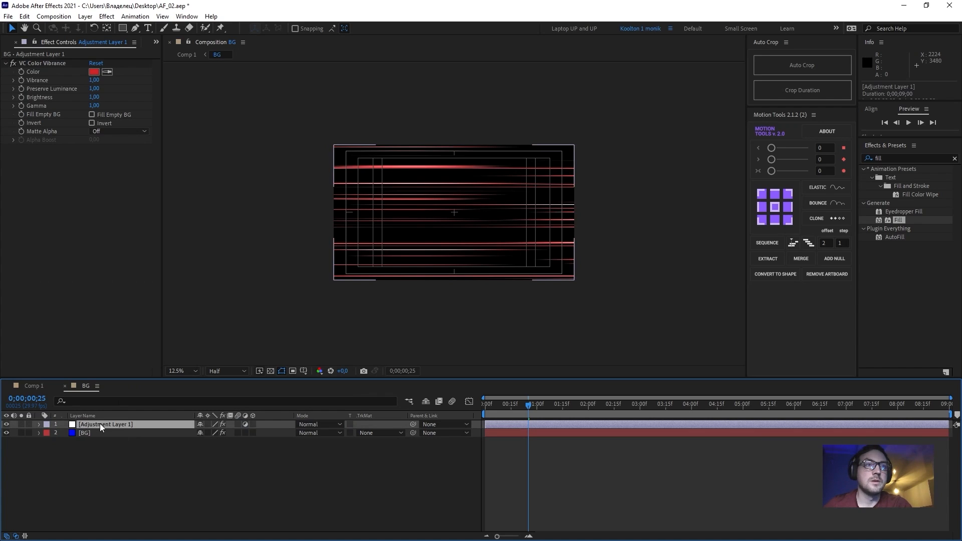
left_click(6, 425)
left_click(6, 425)
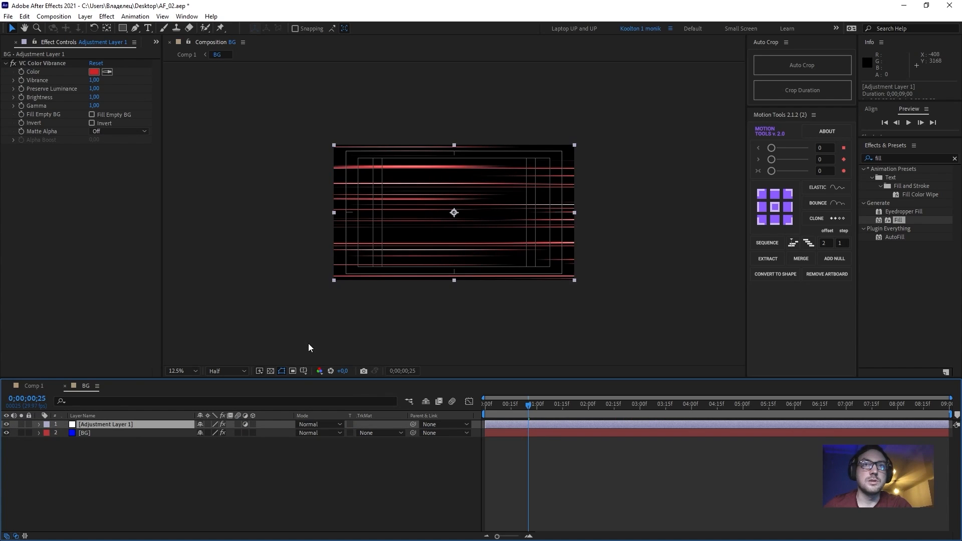
- Find the Stylize Glow effect and apply it to Adjustment Layer 1
key("period")
left_click(892, 158)
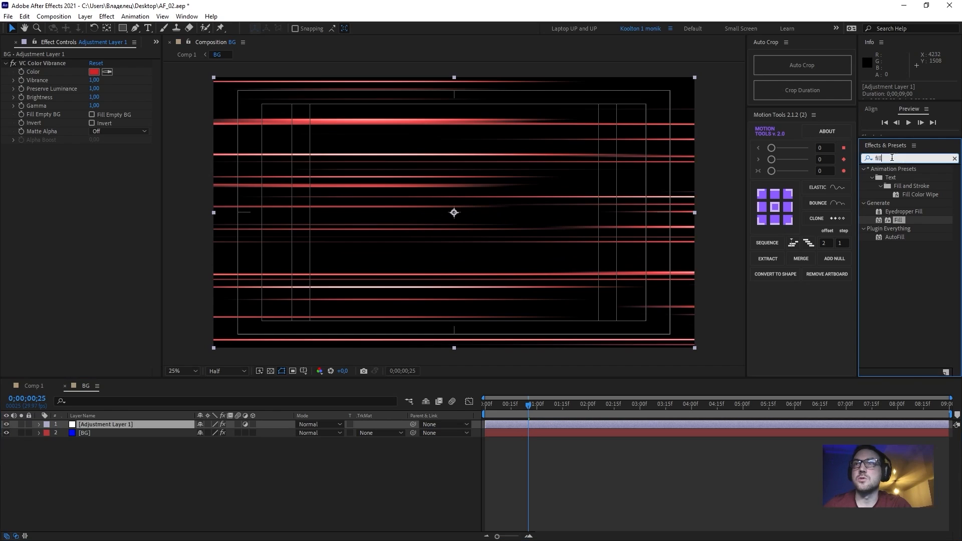
type("g")
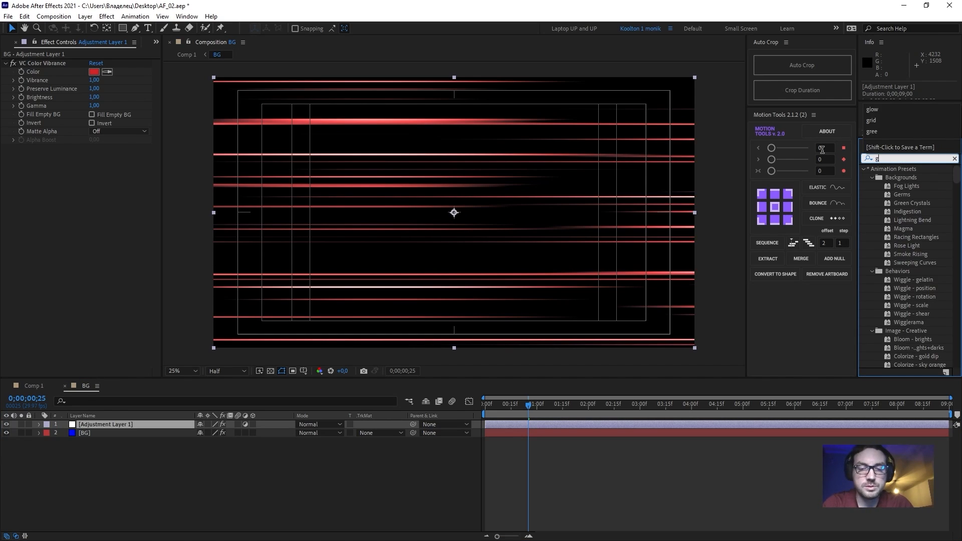
type("low")
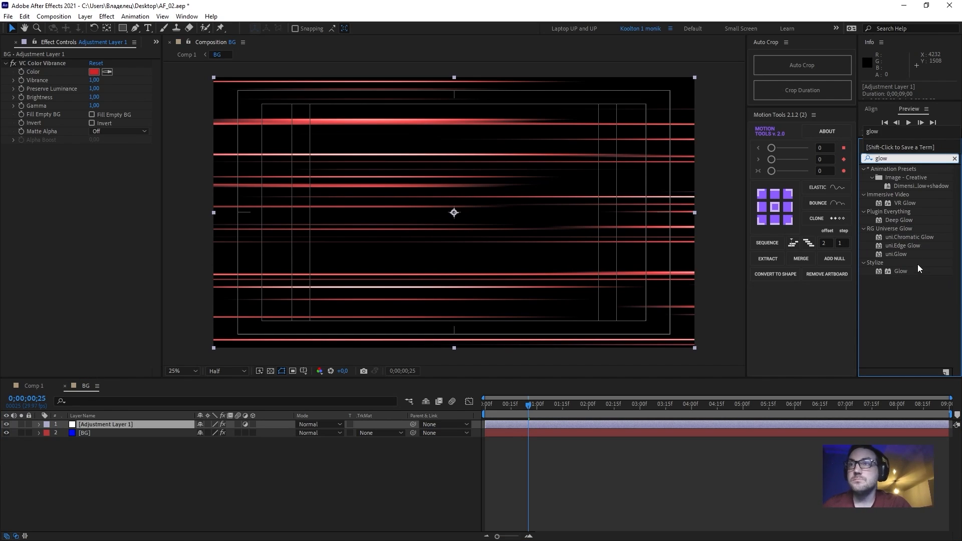
left_click_drag(898, 276, 102, 425)
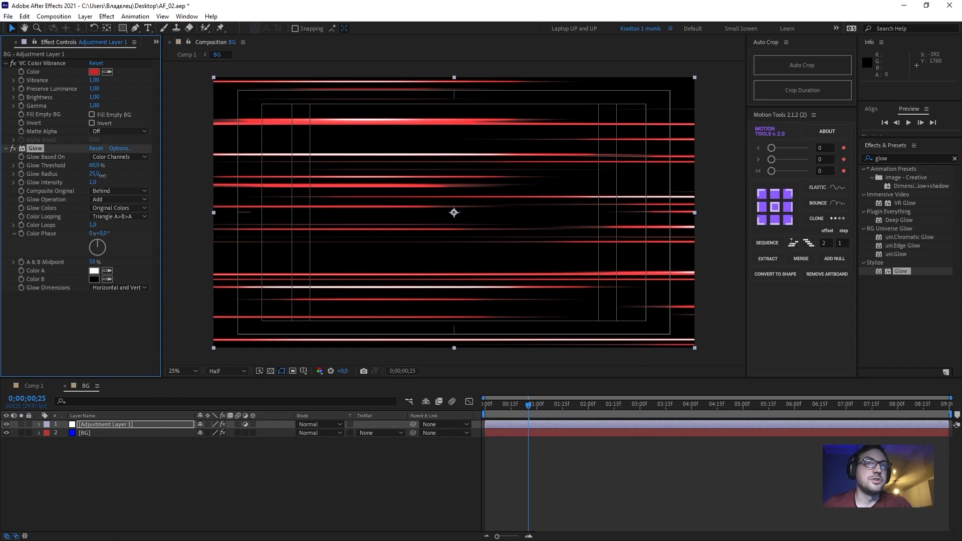
- Set the Glow effect to a threshold of 69.8%, a radius of 180 and an intensity of 2.2
left_click_drag(102, 175, 135, 175)
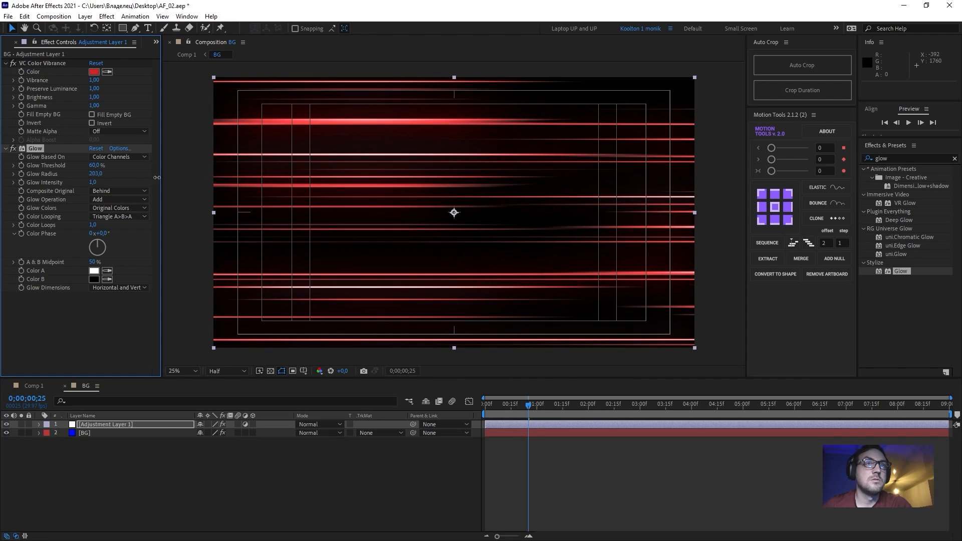
left_click_drag(211, 181, 110, 179)
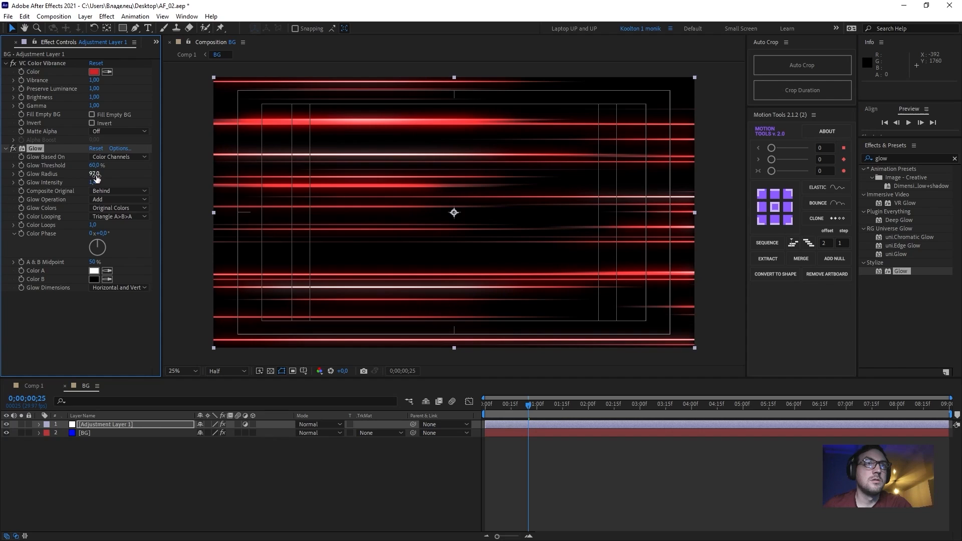
left_click_drag(99, 182, 118, 185)
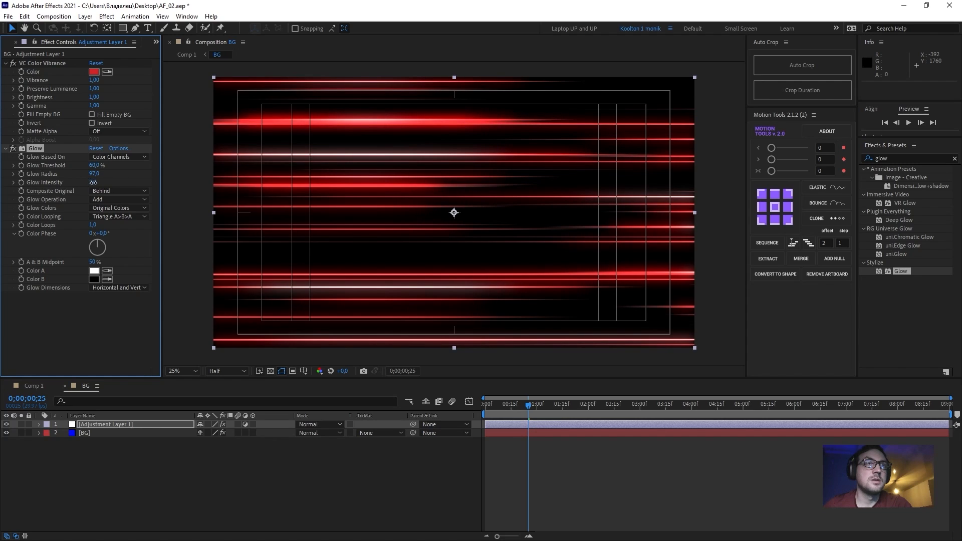
mouse_move(132, 174)
left_mouse_down()
mouse_move(145, 174)
mouse_move(111, 167)
mouse_move(141, 175)
left_mouse_up()
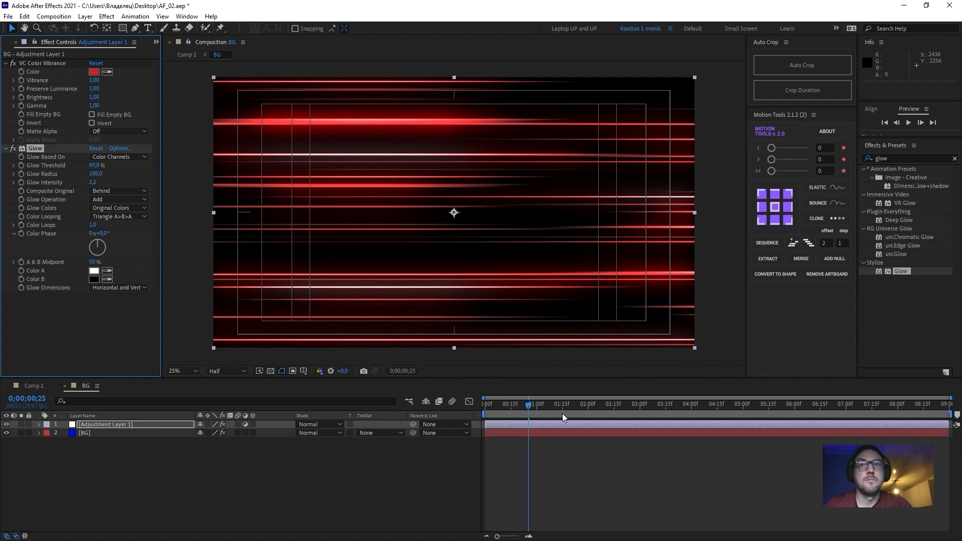
- Preview the glowing red streaks from the start and compare them with the Glow effect off and on
left_click_drag(562, 414, 494, 411)
key("comma")
key("space")
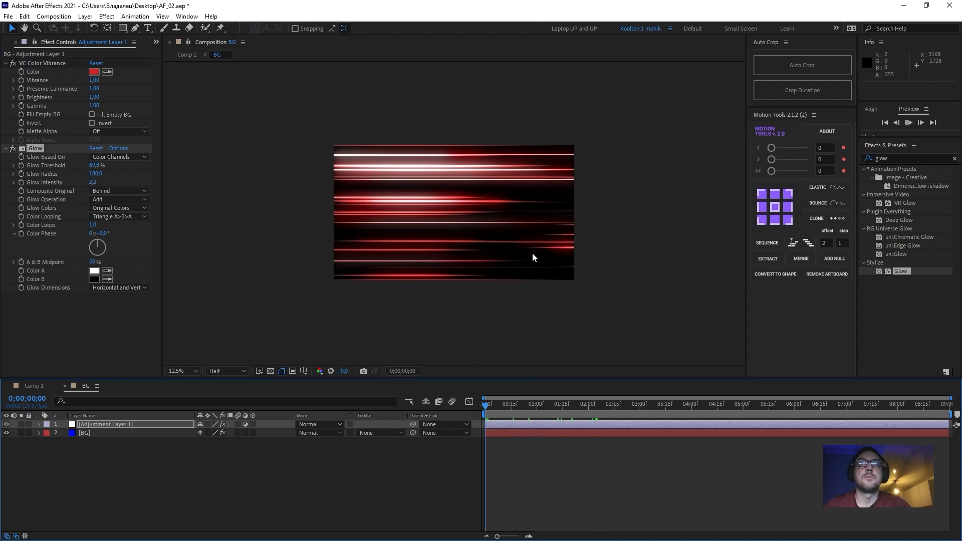
left_click(13, 148)
left_click(13, 148)
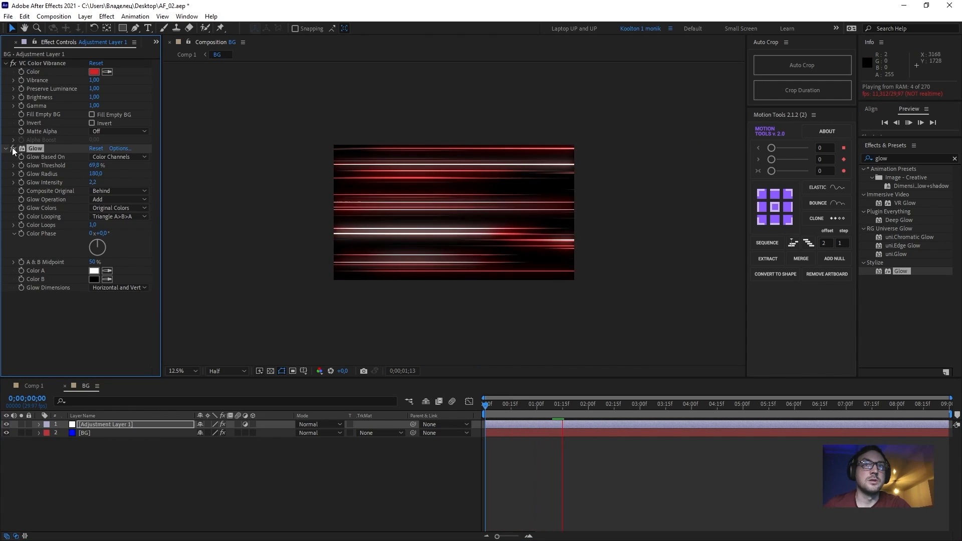
- Return to Comp 1 and add a full-frame elliptical mask to the BG layer
left_click(40, 386)
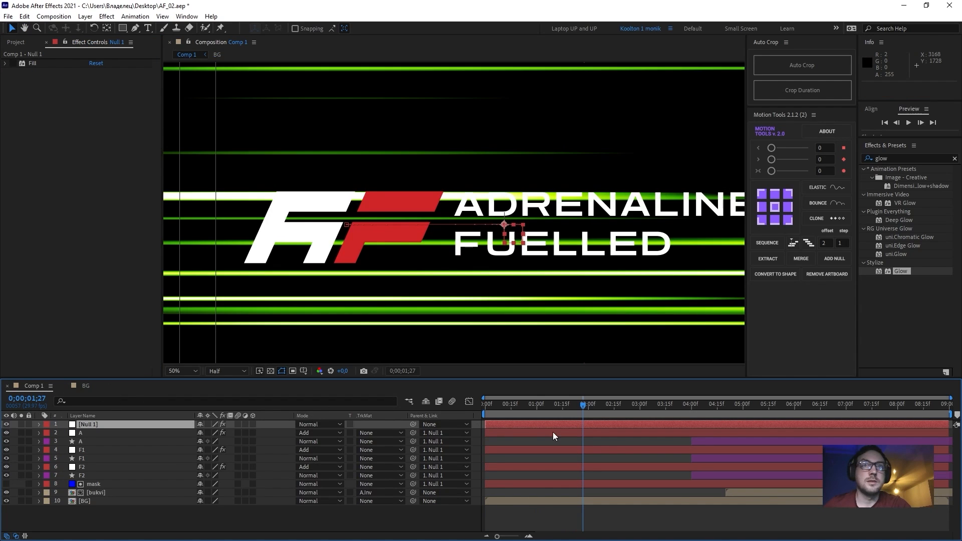
mouse_move(570, 410)
left_mouse_down()
mouse_move(520, 417)
mouse_move(570, 419)
left_mouse_up()
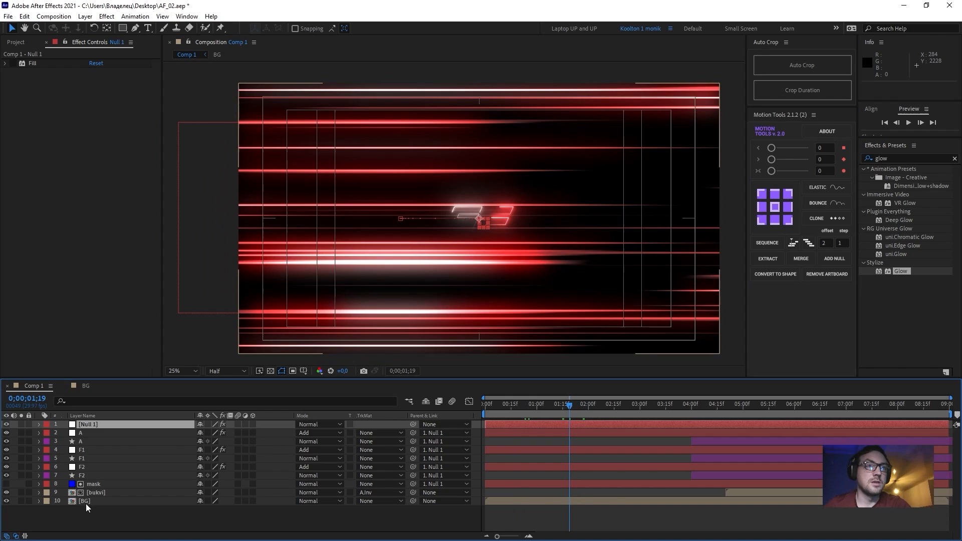
left_click(85, 502)
key("comma")
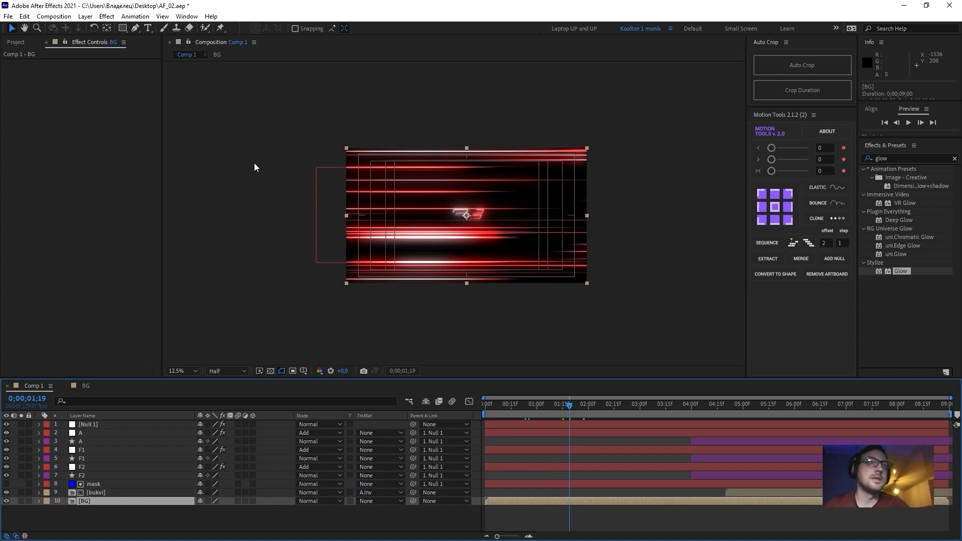
left_click_drag(121, 33, 147, 56)
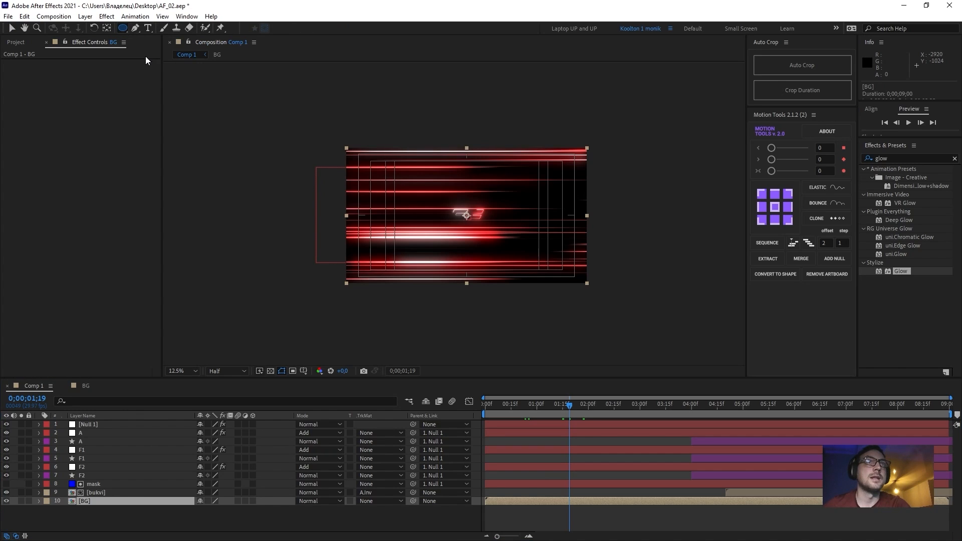
double_click(124, 30)
key("v")
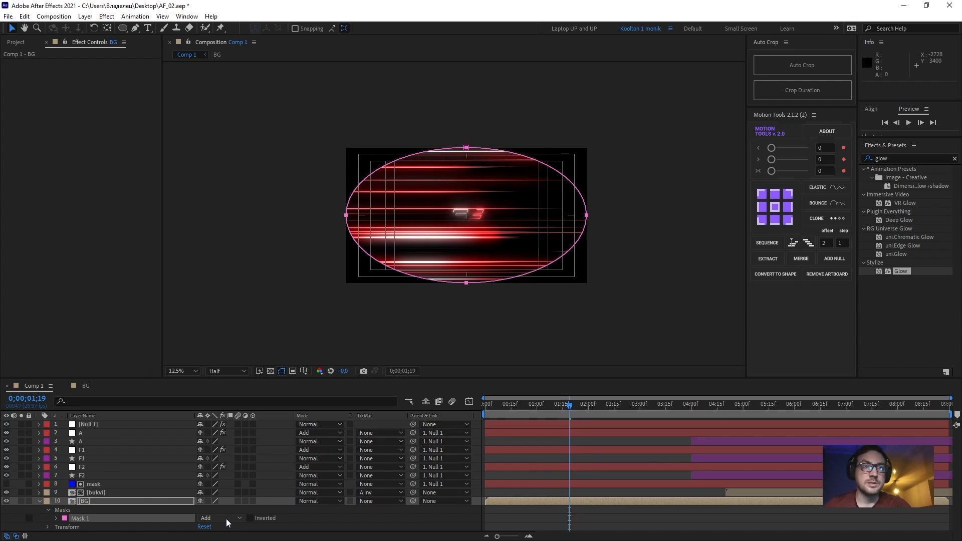
- Set the Mask Feather of the BG layer's elliptical mask to 772 pixels and deselect the layer
key("f")
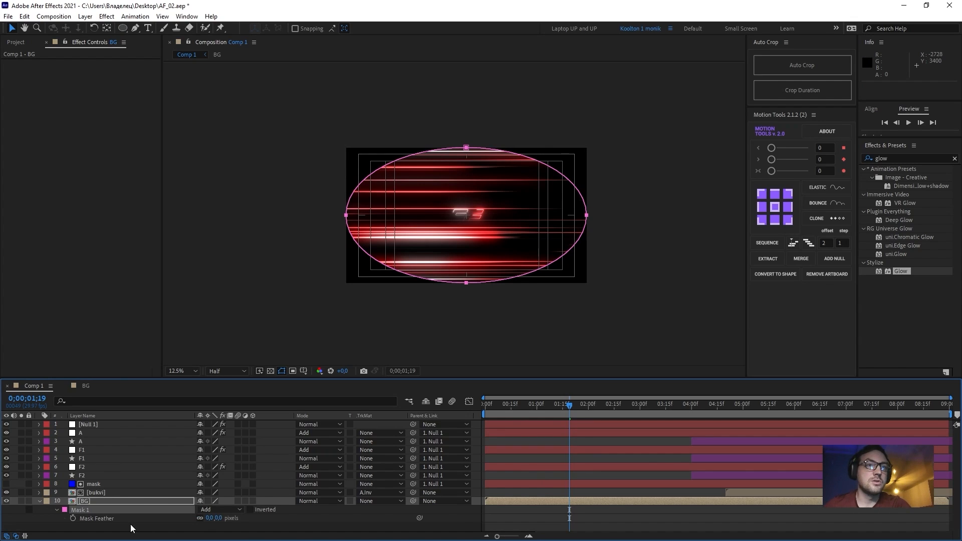
left_click(102, 519)
left_click_drag(211, 523, 445, 501)
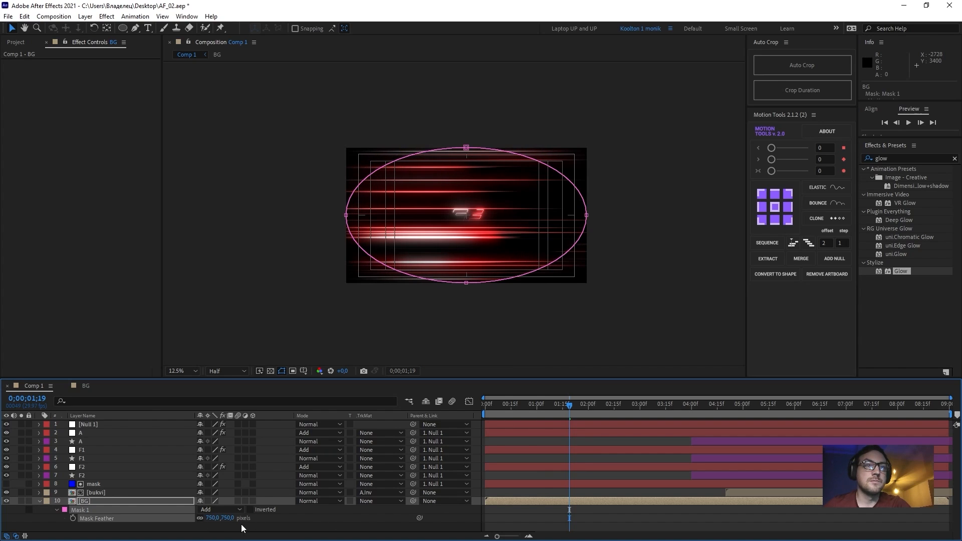
left_click(581, 518)
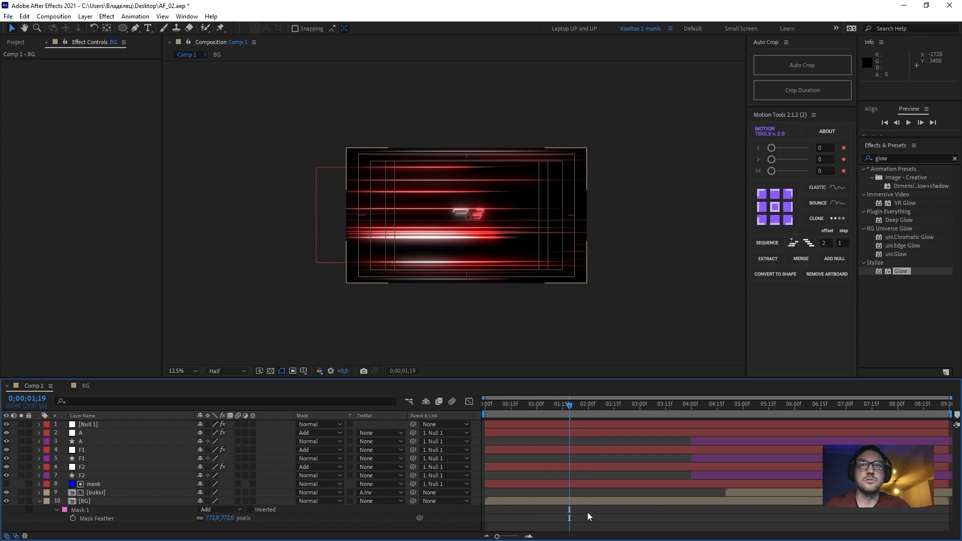
- Preview the logo animation over the feathered streaks with the whole composition fitted in the viewer
key("space")
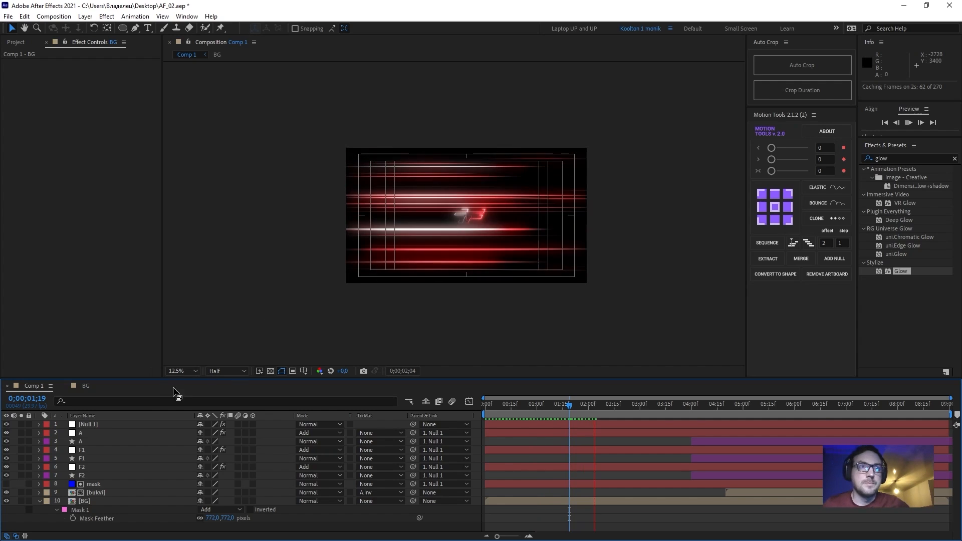
left_click(233, 372)
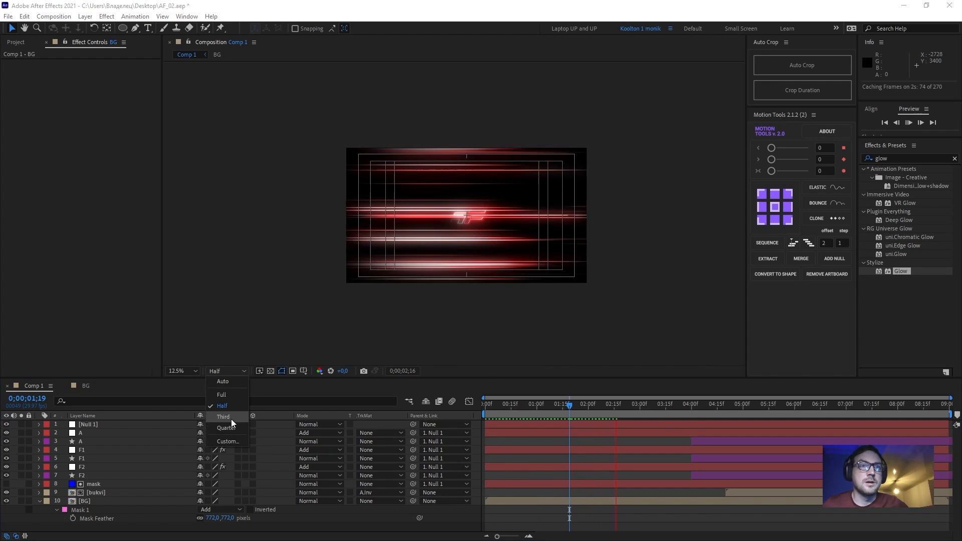
left_click(182, 371)
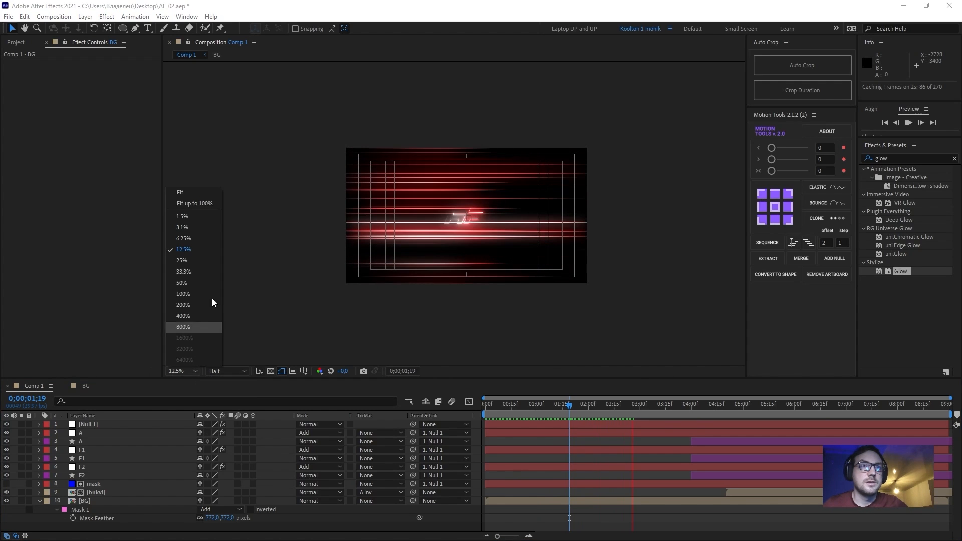
left_click(208, 208)
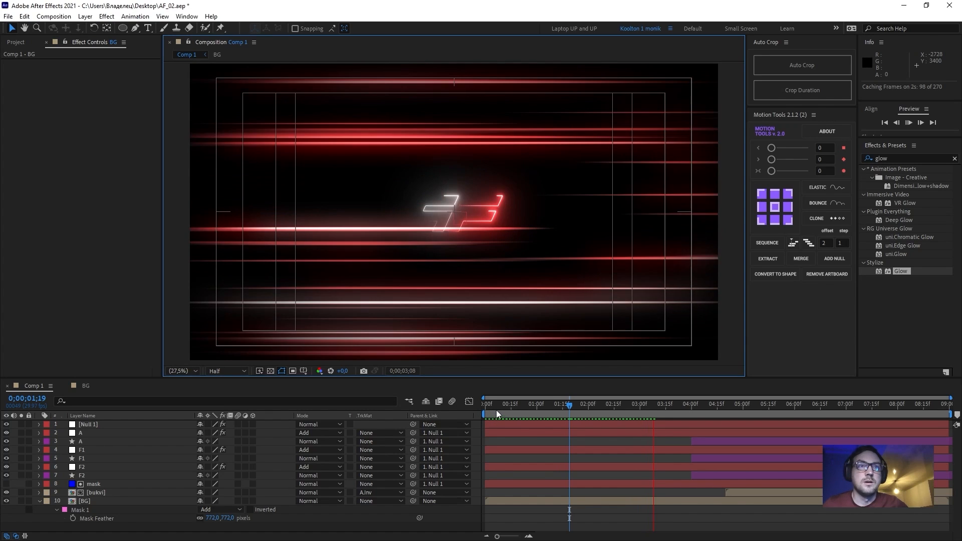
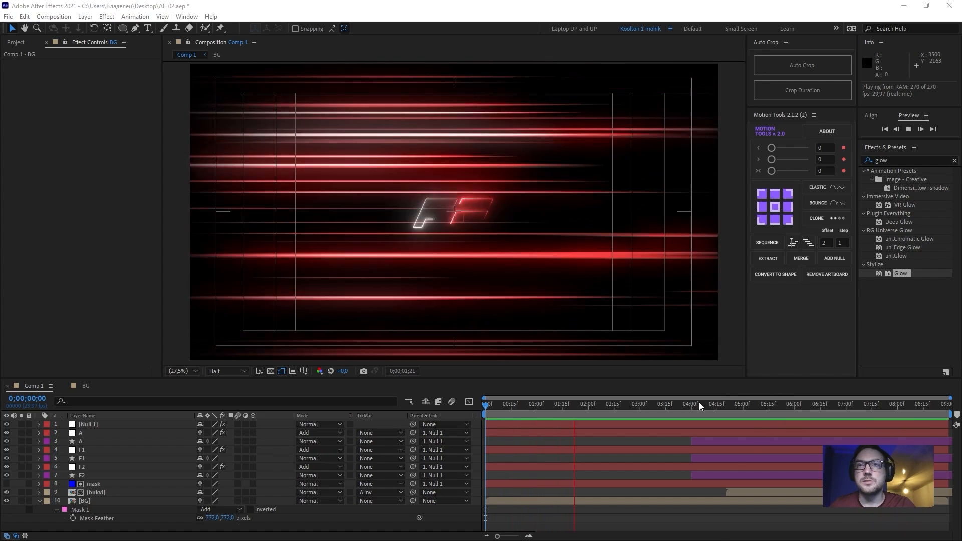
- Keyframe the BG layer's Opacity from 100% at 0;00;04;25 to 0% at 0;00;06;19 and preview the fade-out
left_click_drag(700, 406, 736, 417)
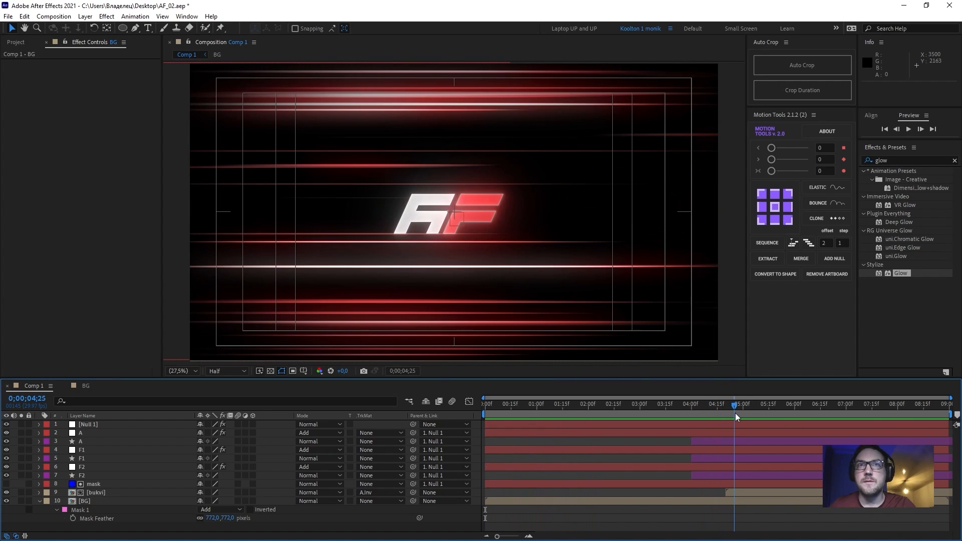
left_click(705, 501)
key("t")
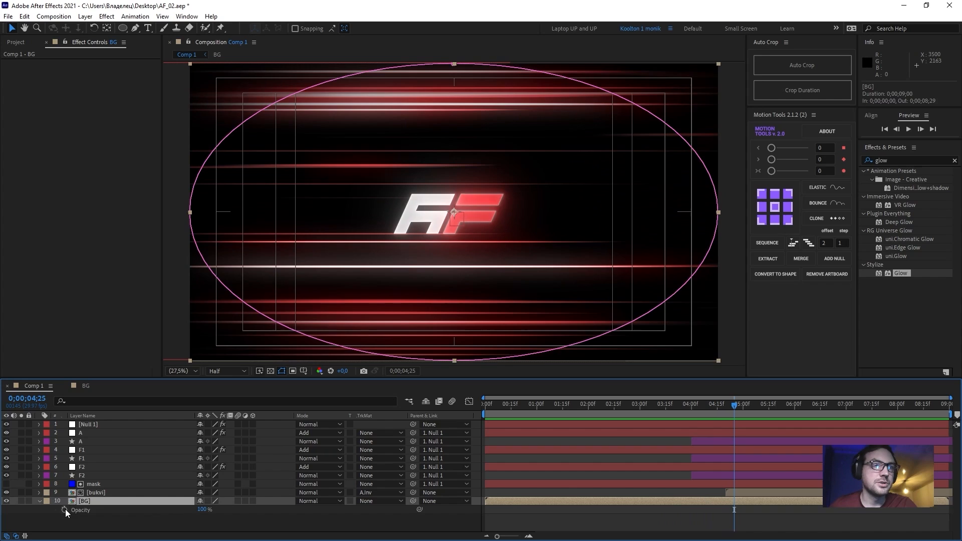
left_click(64, 510)
left_click_drag(758, 407, 827, 407)
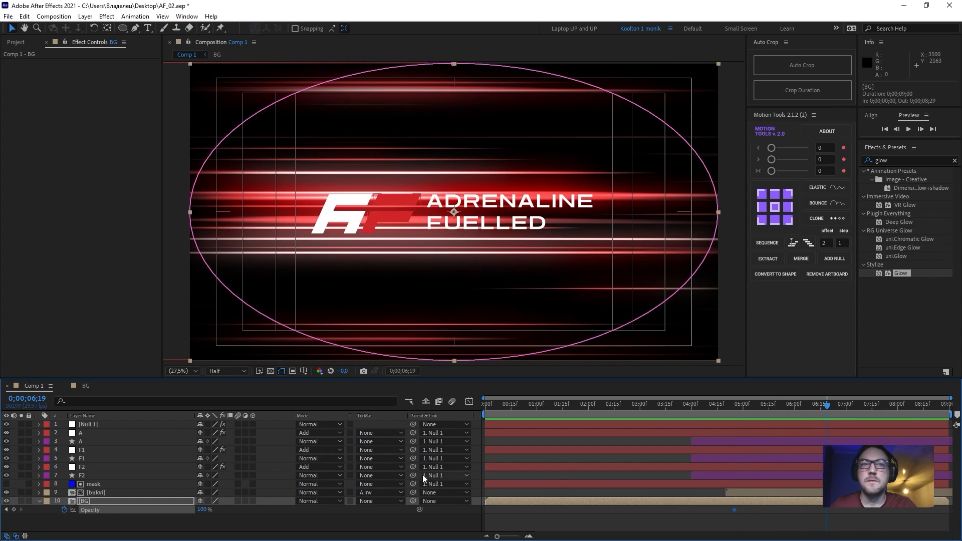
left_click(205, 506)
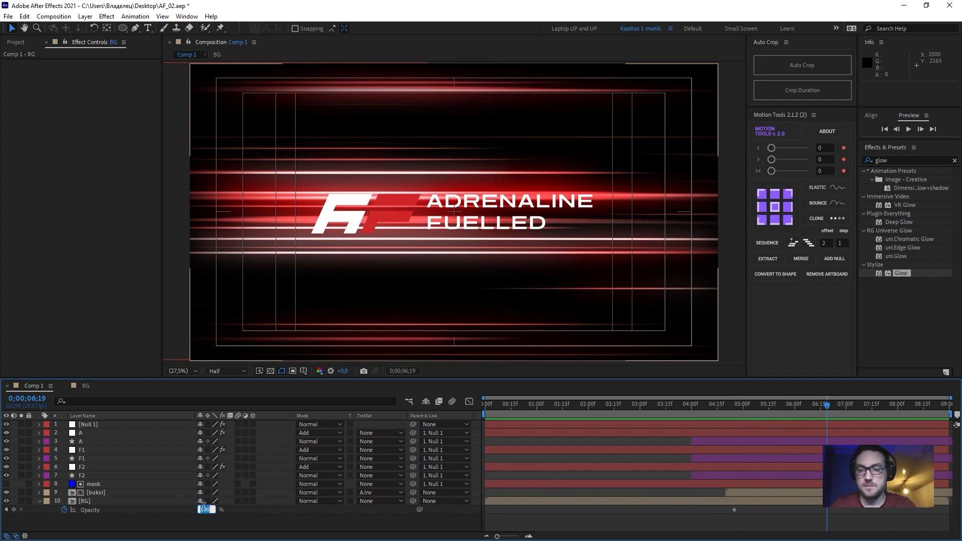
type("0")
key("Return")
left_click(672, 406)
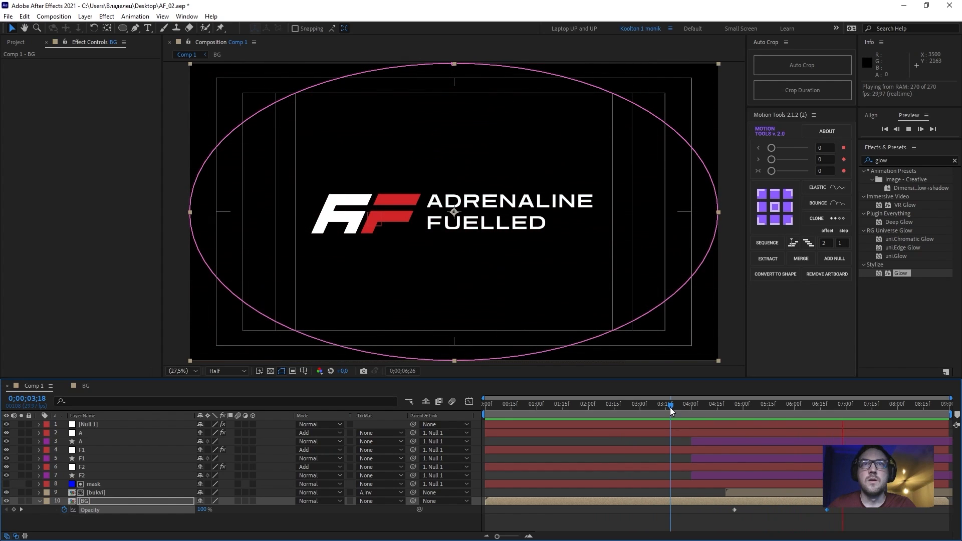
key("space")
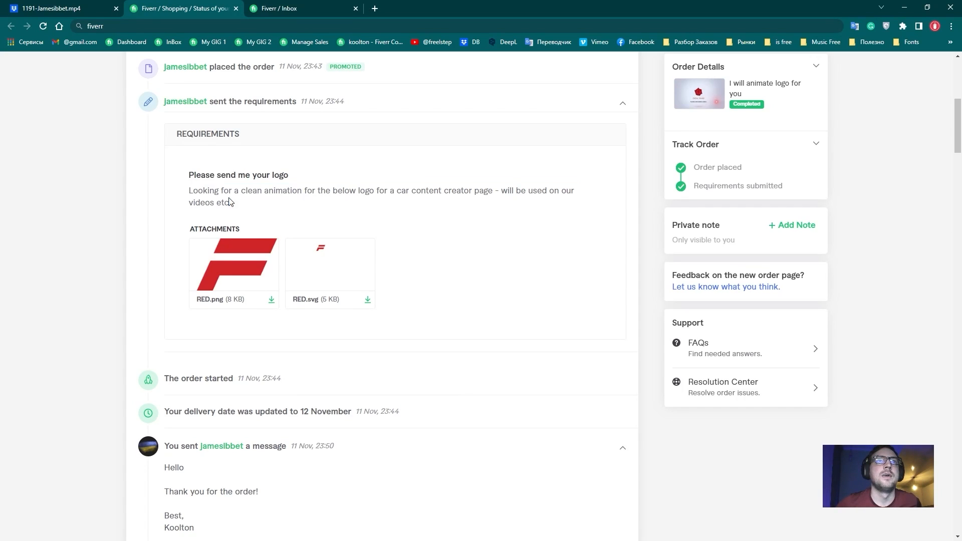
- Switch to the browser, review the client's logo requirements on the Fiverr order page and bring up the finished logo video
left_click_drag(229, 202, 204, 191)
left_click(251, 202)
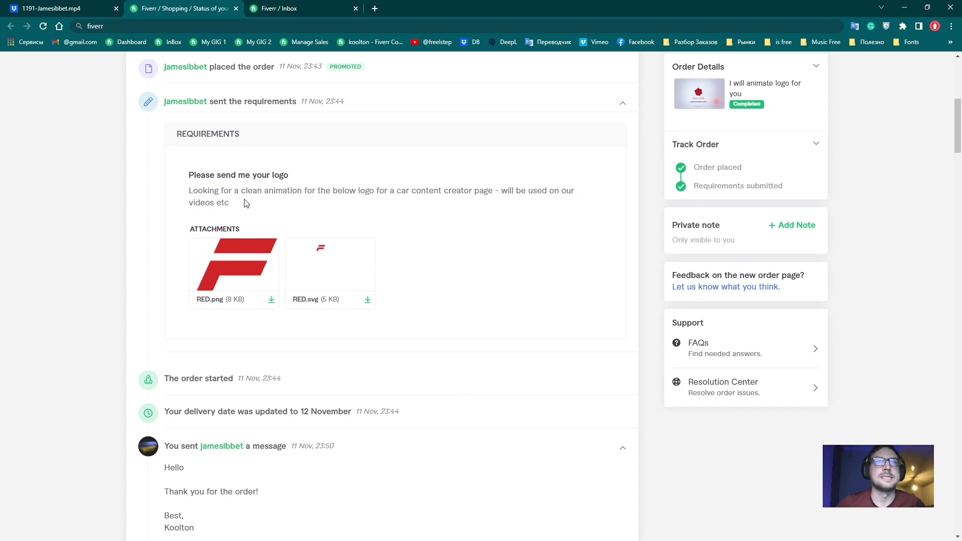
left_click(59, 6)
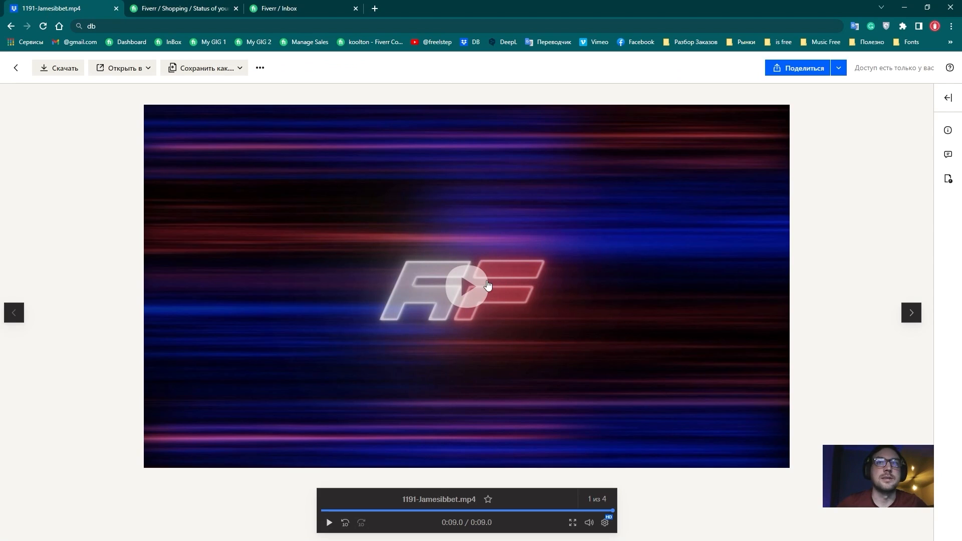
- Play the finished logo video, and read through the client's messages and revision requests on the Fiverr order page
left_click(482, 286)
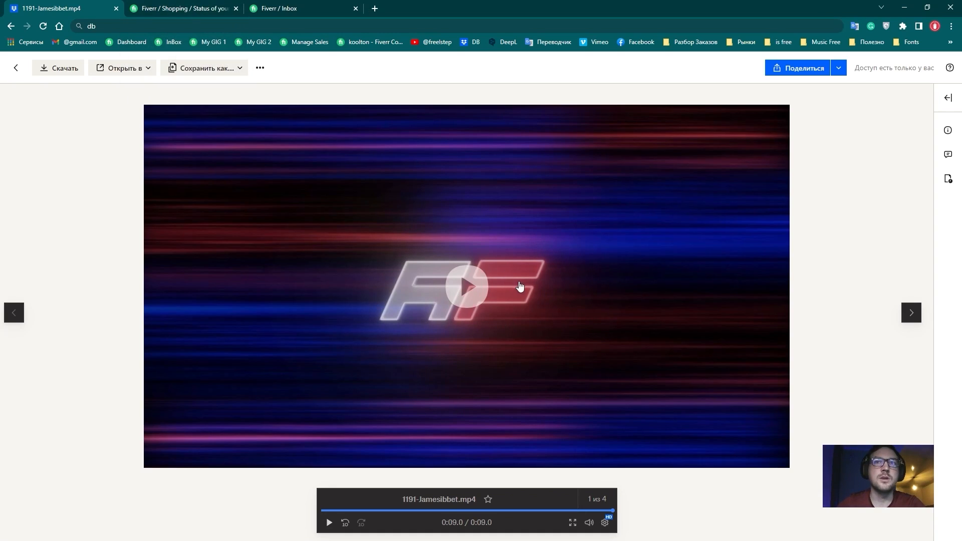
left_click(199, 15)
scroll(372, 248, "down", 10)
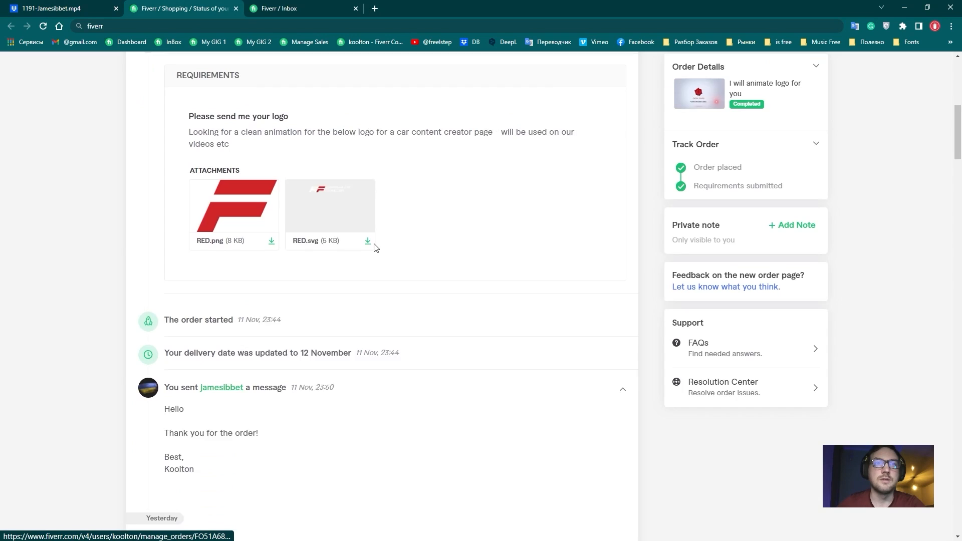
scroll(387, 257, "down", 14)
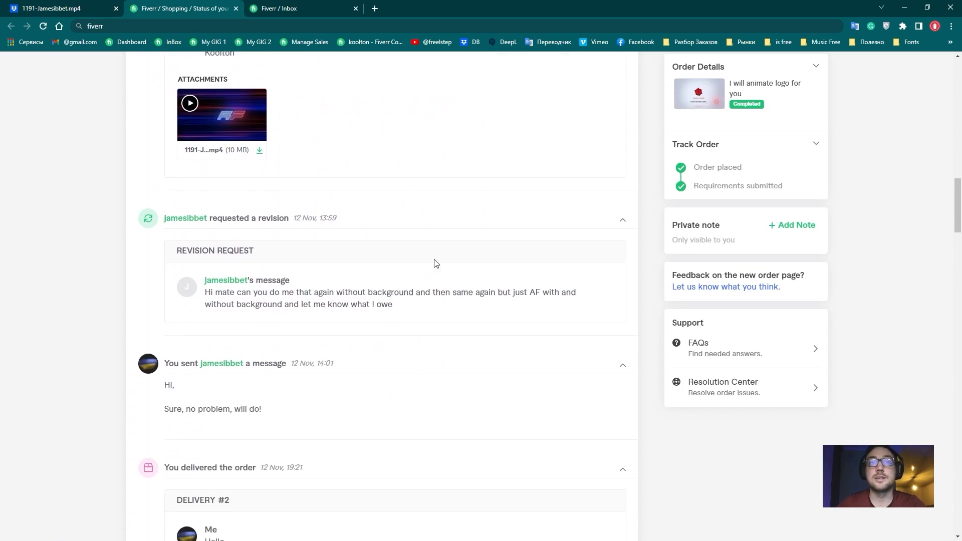
scroll(449, 261, "down", 7)
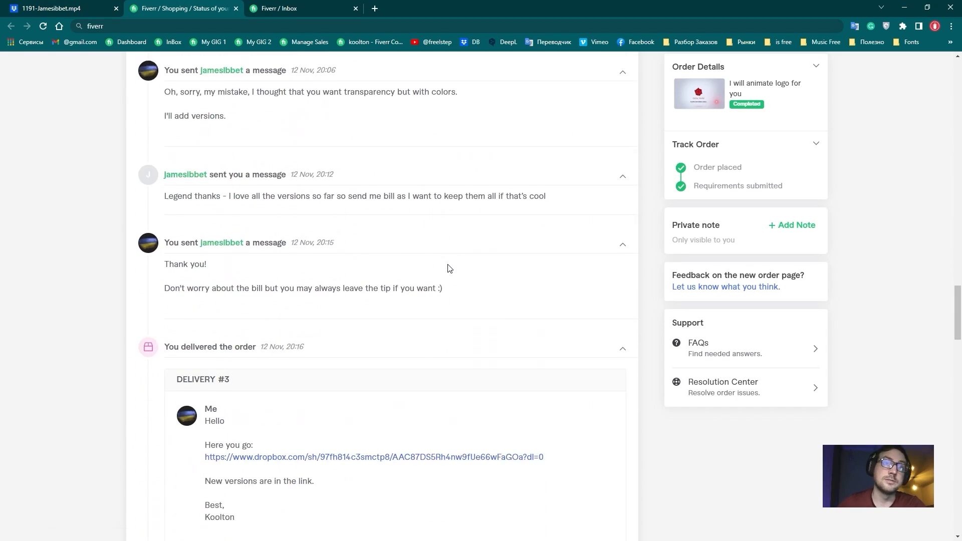
scroll(451, 286, "up", 2)
left_click_drag(453, 329, 161, 333)
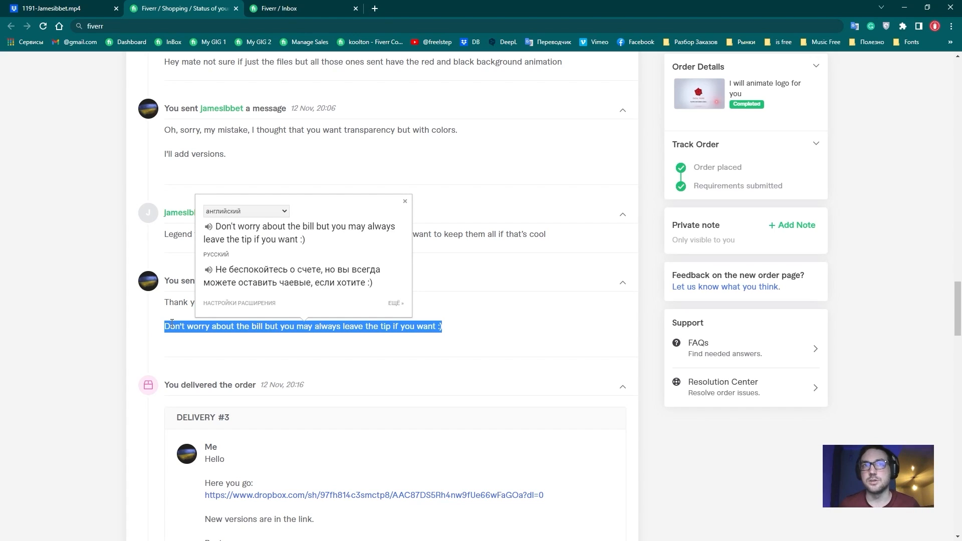
left_click(531, 343)
scroll(530, 343, "down", 9)
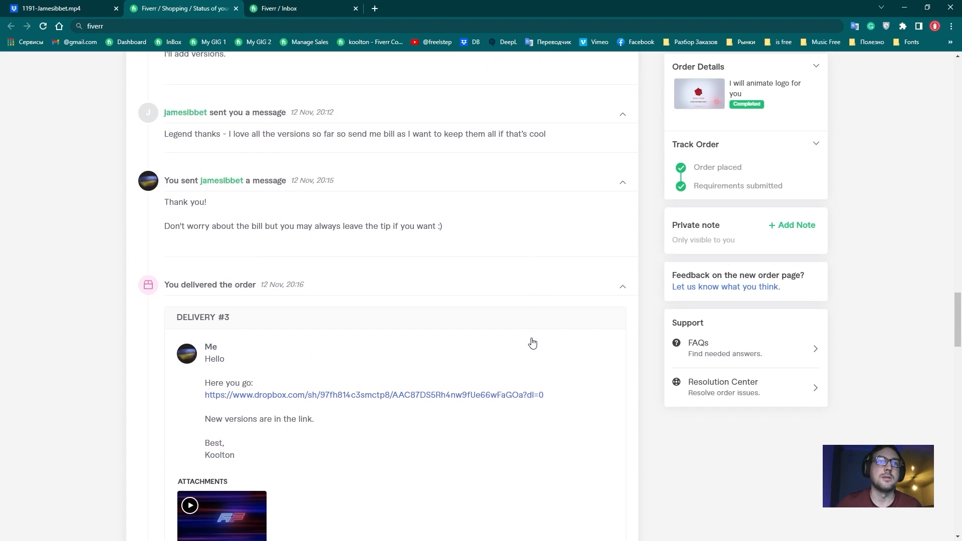
scroll(531, 345, "down", 2)
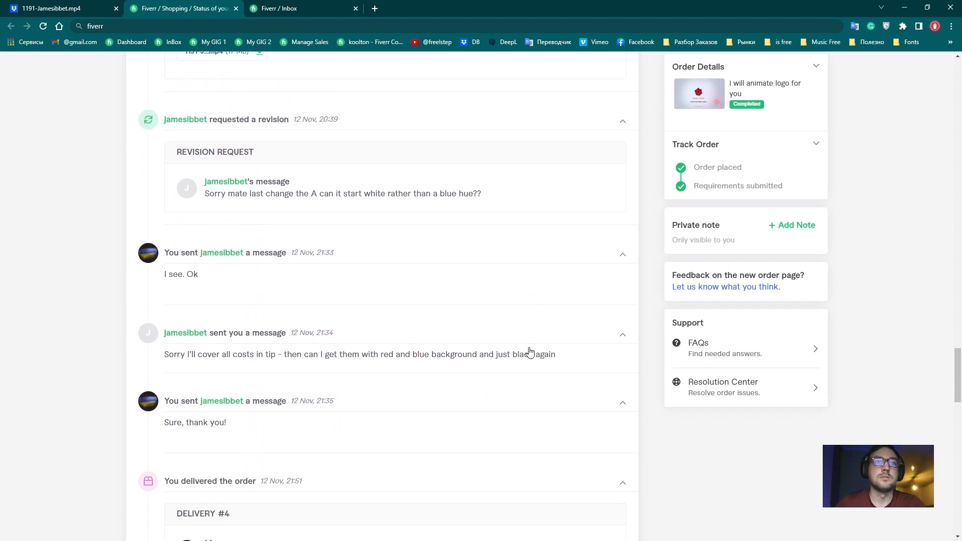
scroll(530, 351, "down", 10)
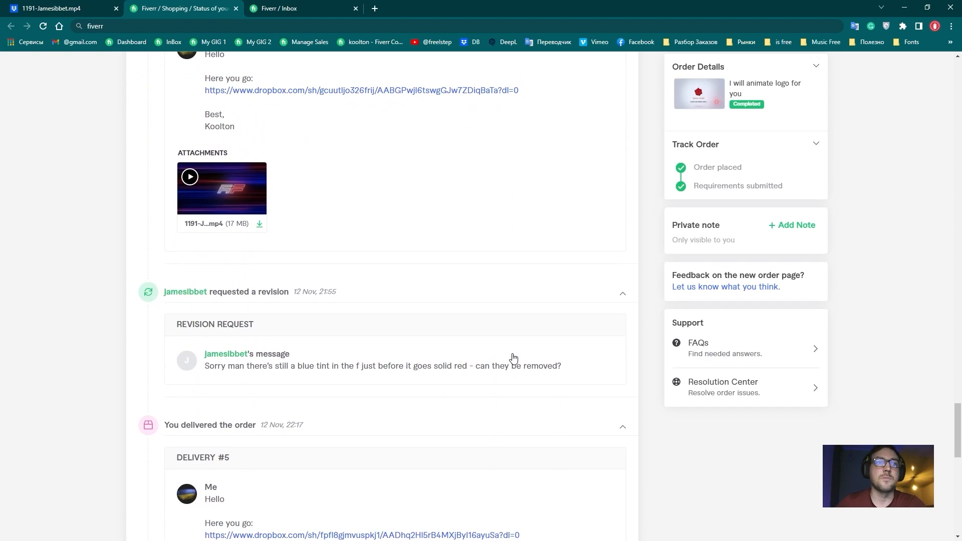
- Open the Dropbox link of delivery #5 and view its no-text and black-background versions of the logo video
scroll(507, 358, "down", 2)
middle_click(340, 436)
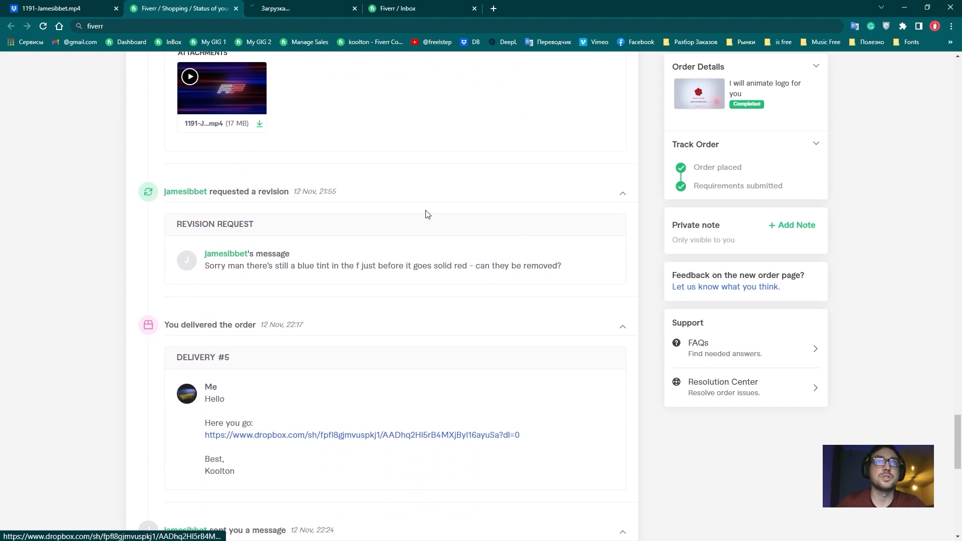
left_click(294, 10)
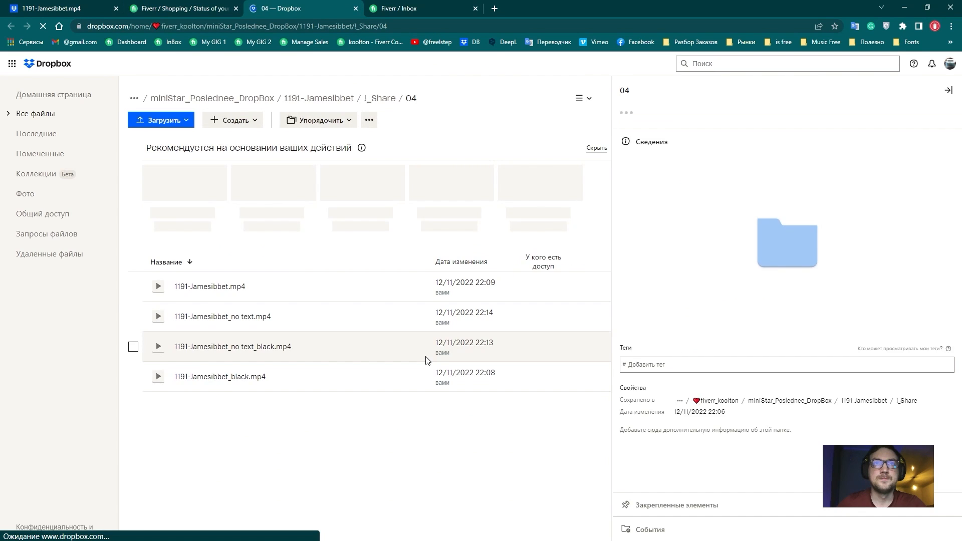
double_click(274, 317)
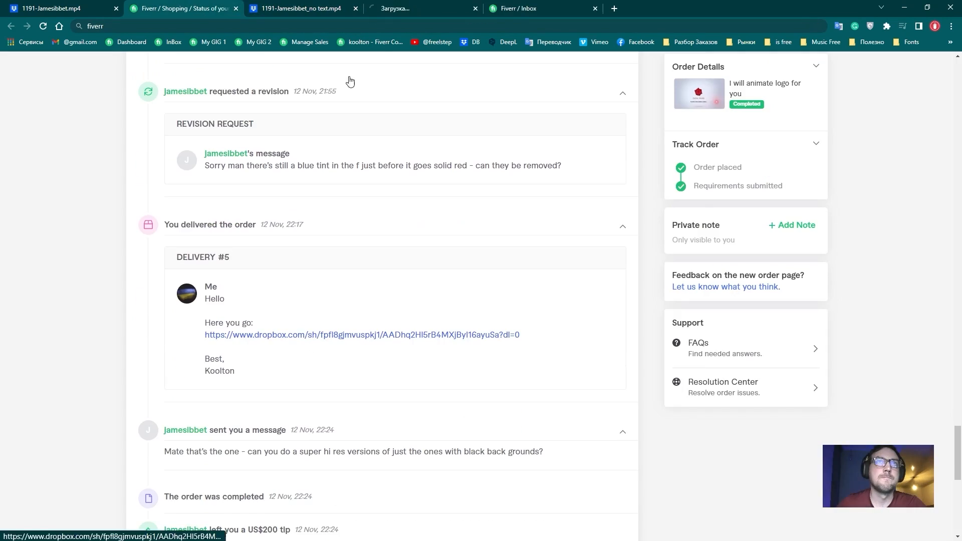
left_click(366, 352)
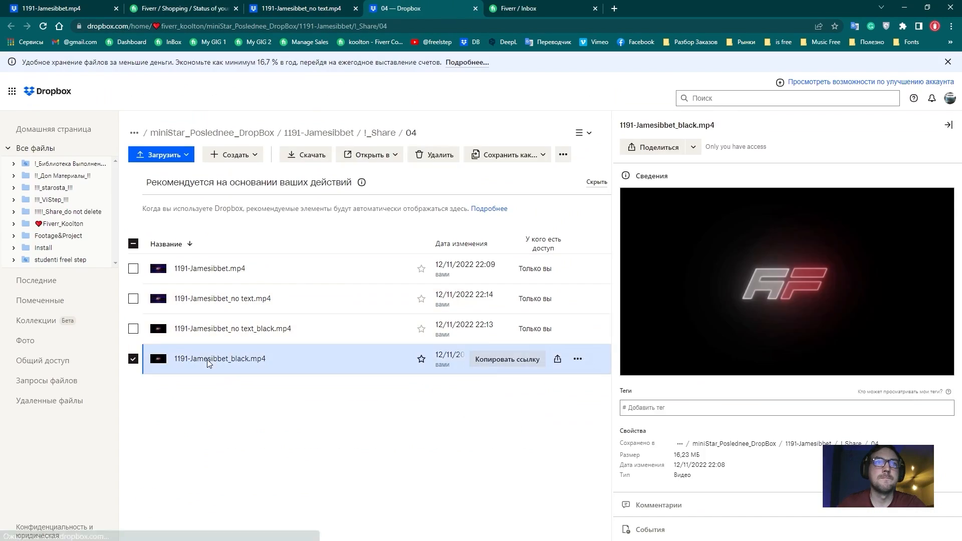
left_click(209, 360)
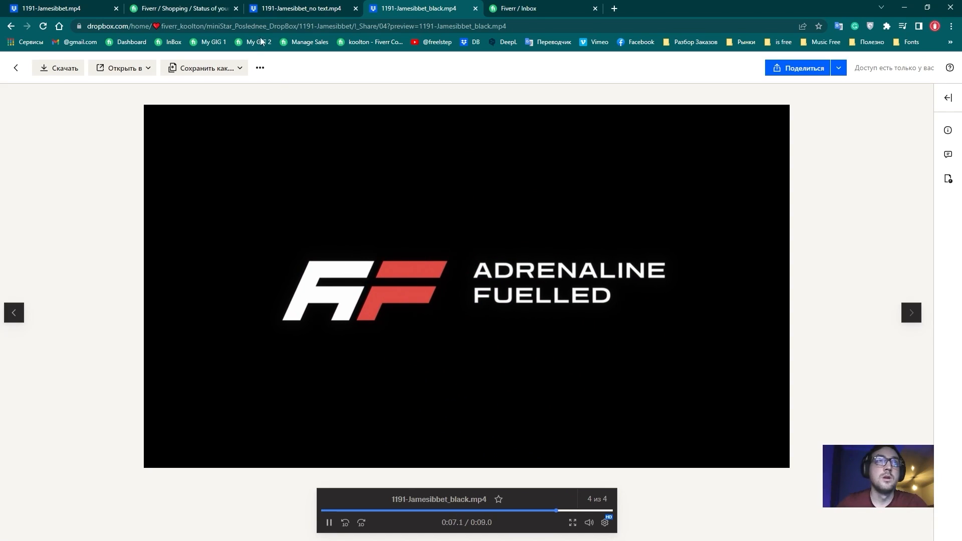
- Return to the Fiverr order page and check the client's tip and the order's total price
left_click(183, 10)
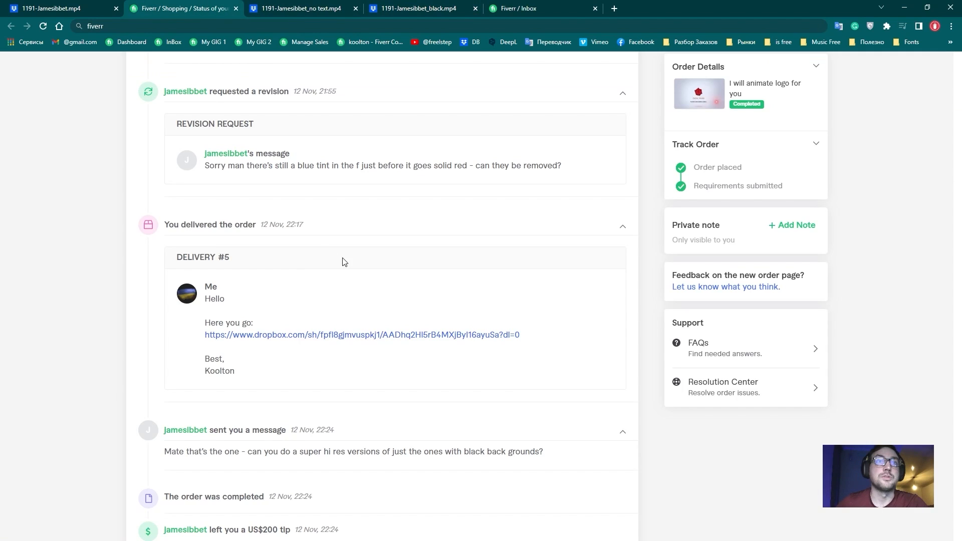
scroll(344, 262, "down", 4)
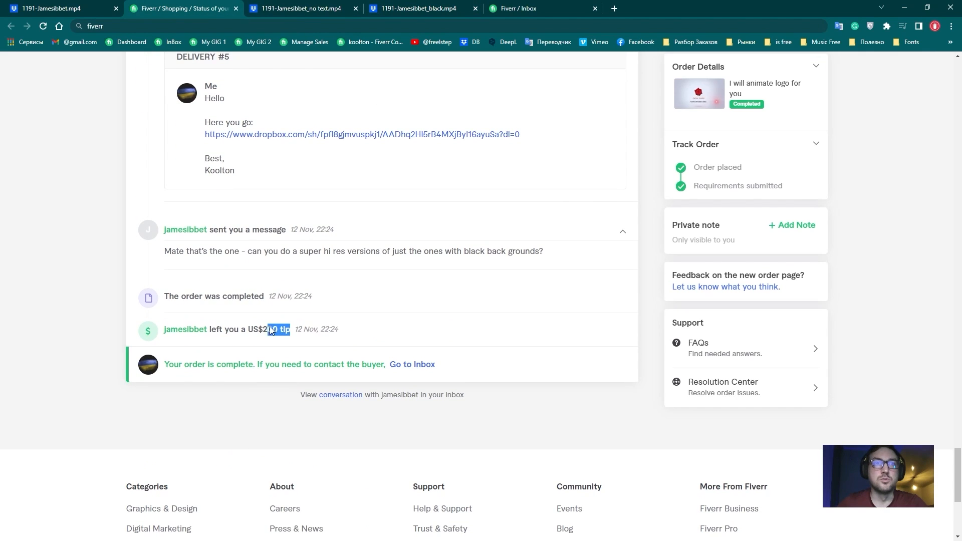
left_click_drag(270, 326, 248, 329)
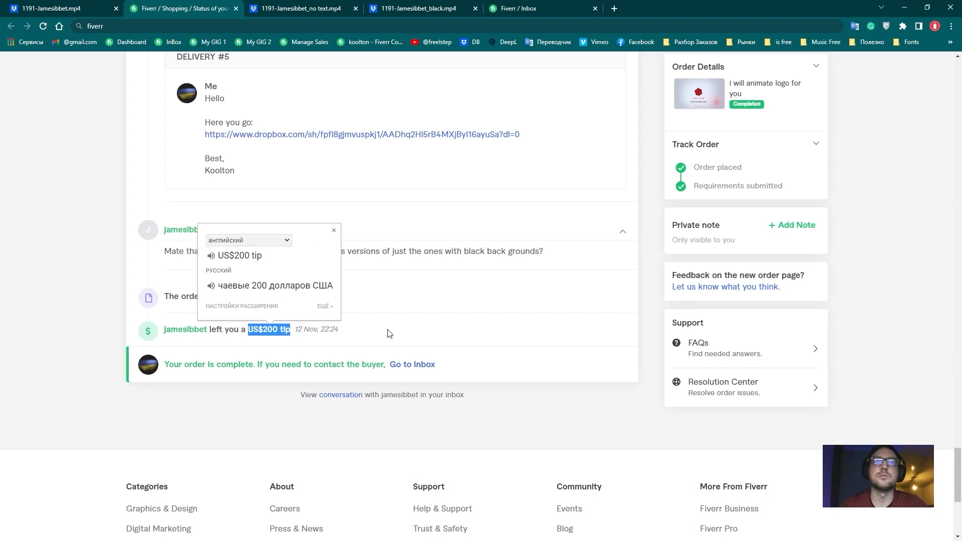
scroll(618, 248, "up", 20)
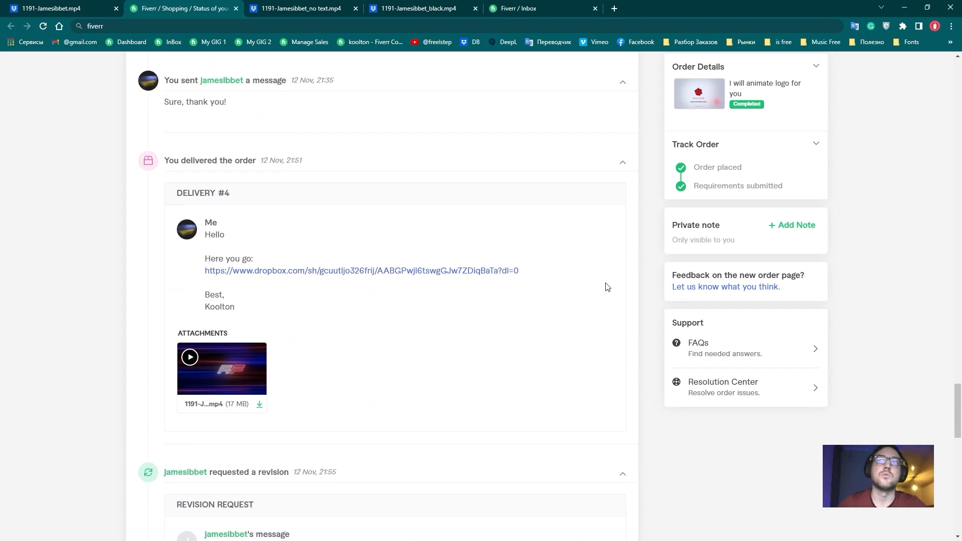
scroll(639, 333, "up", 15)
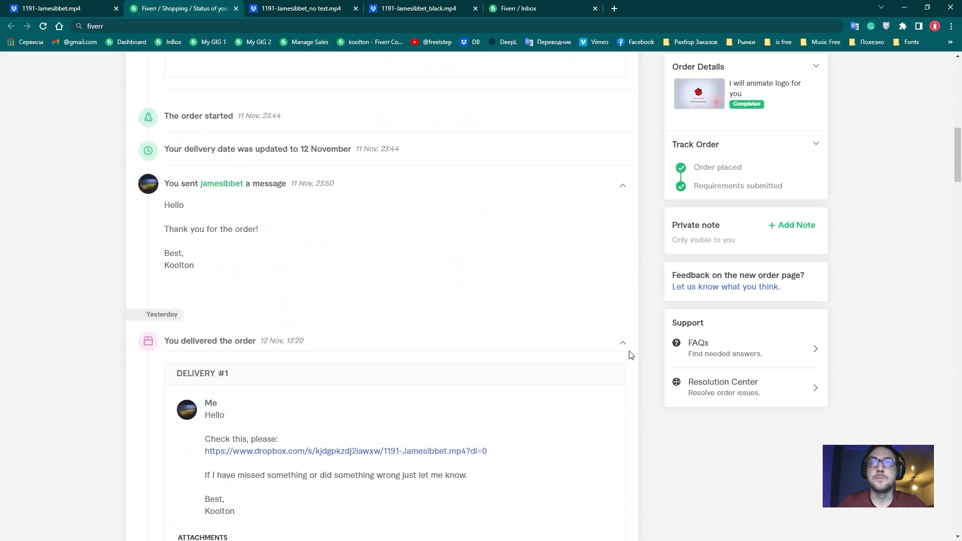
left_click(630, 348)
scroll(611, 403, "down", 2)
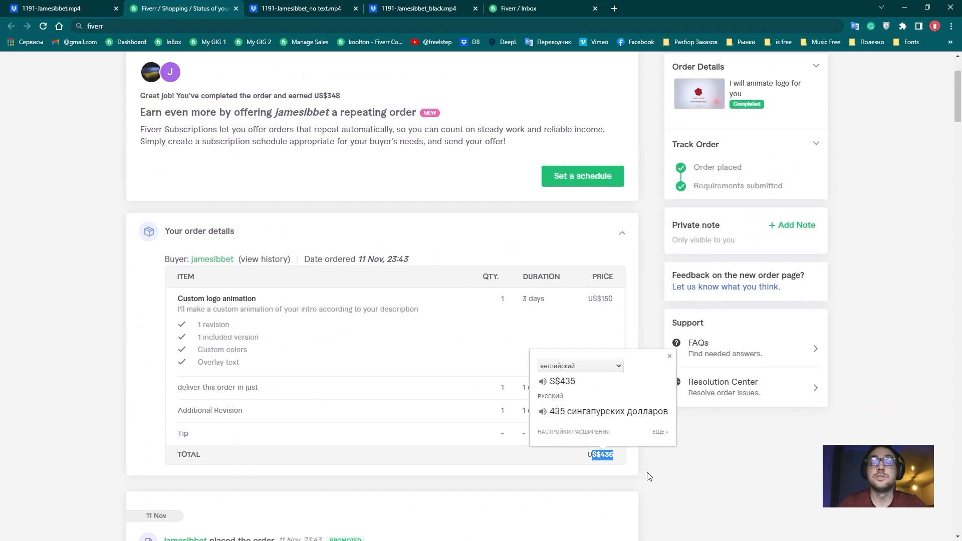
left_click(662, 469)
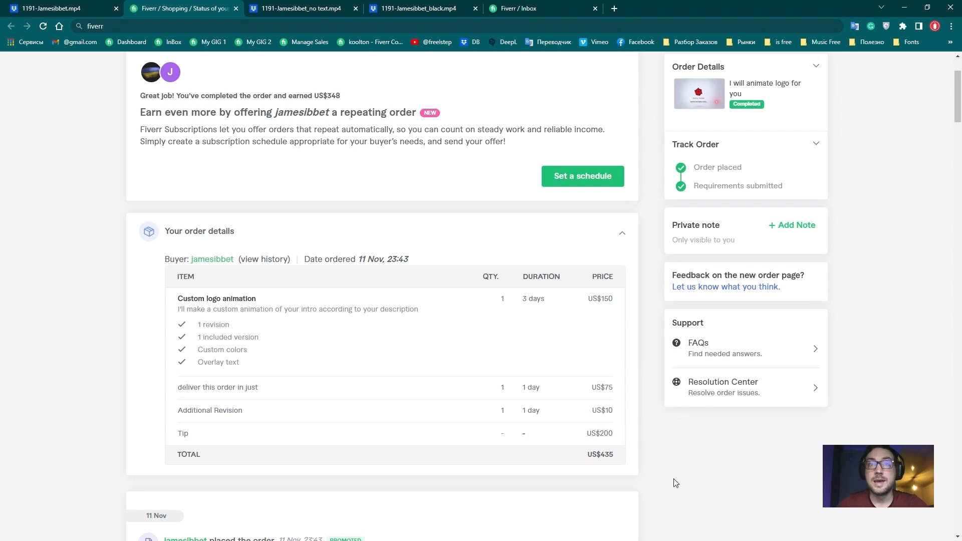
- Read the client's Fiverr inbox conversation about super high res versions and the offer to pay for them
left_click(521, 9)
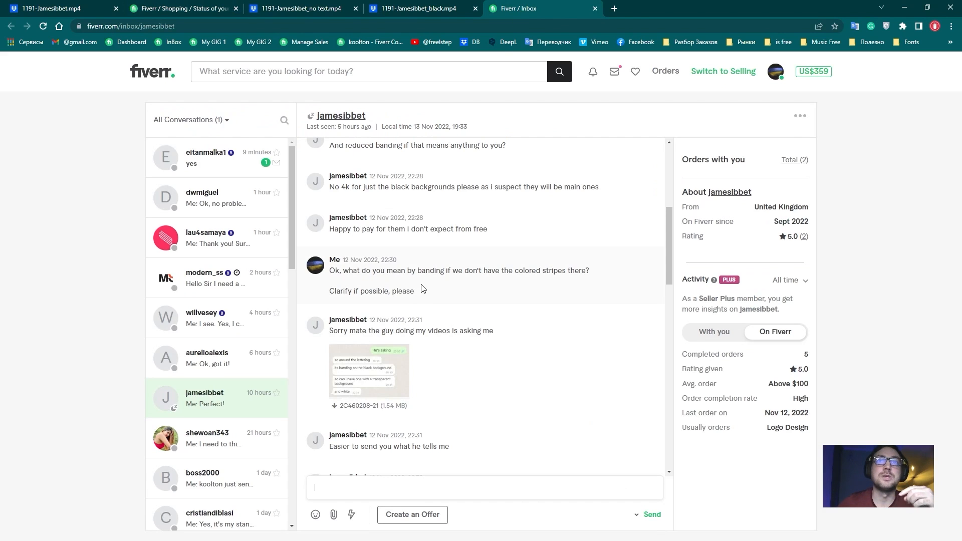
scroll(426, 289, "up", 2)
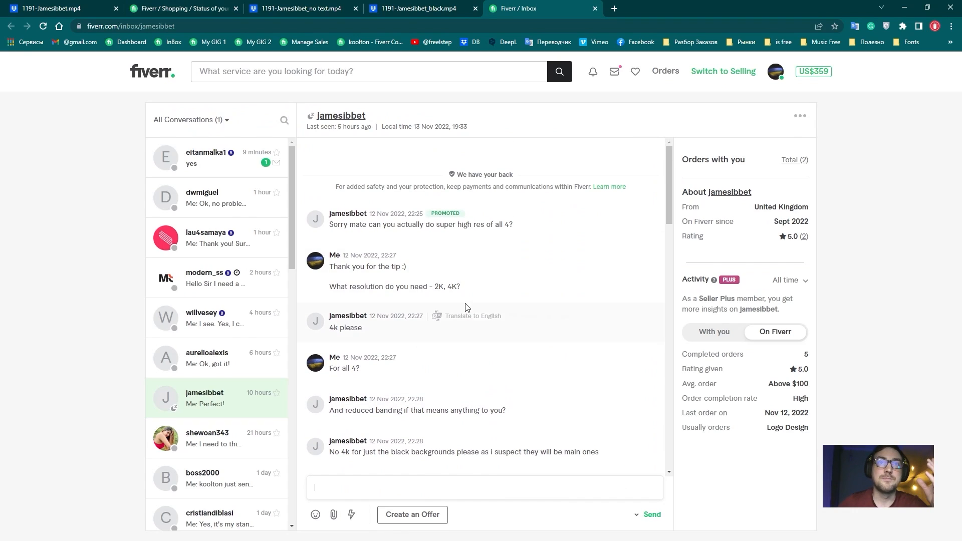
mouse_move(453, 288)
left_mouse_down()
mouse_move(350, 287)
mouse_move(456, 288)
left_mouse_up()
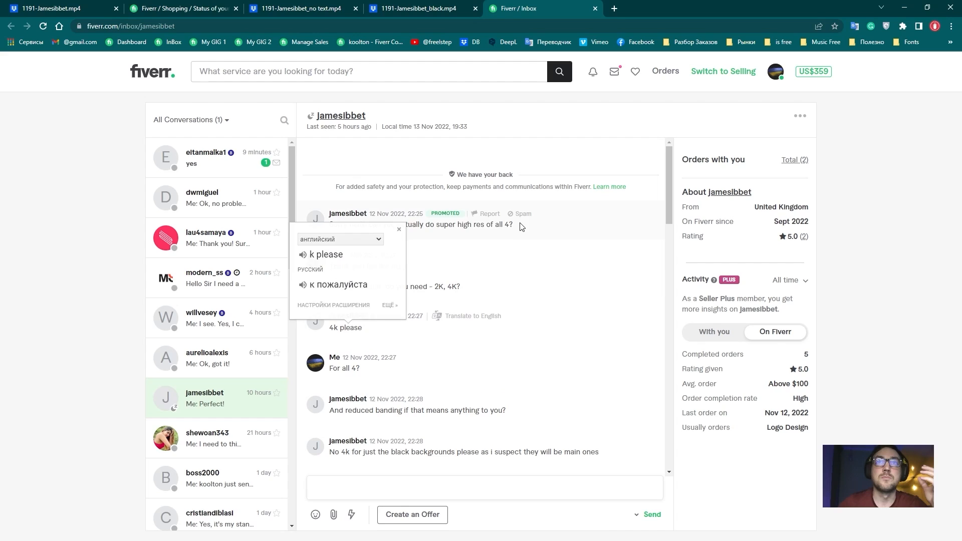
left_click_drag(513, 225, 388, 227)
left_click(435, 237)
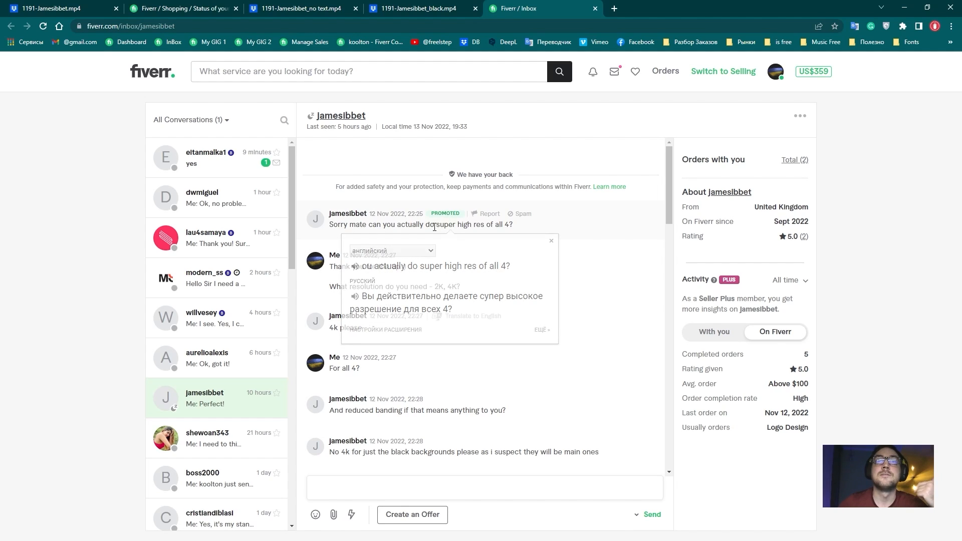
scroll(435, 237, "down", 4)
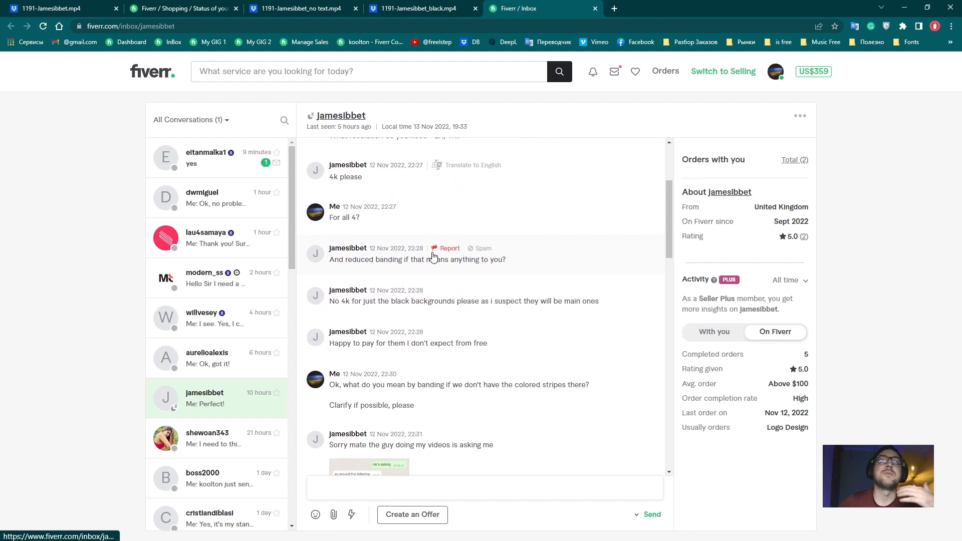
left_click_drag(504, 299, 329, 295)
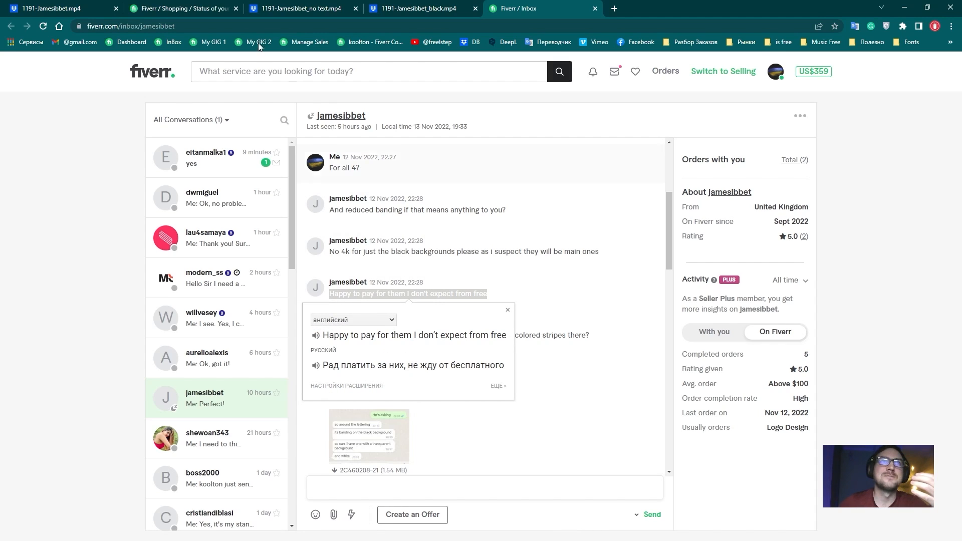
- Open the client's newest custom order from the completed sales and examine its delivery, tip and review
middle_click(306, 42)
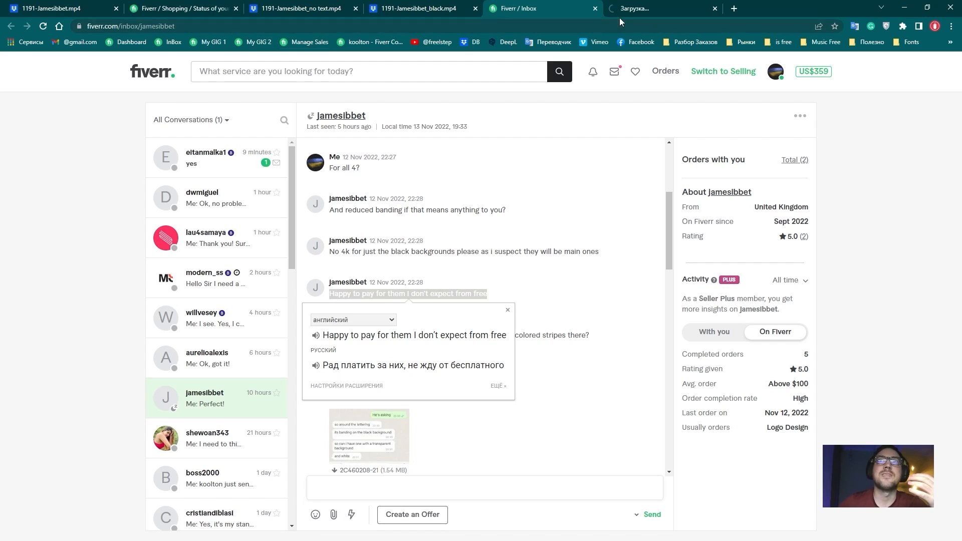
left_click(633, 8)
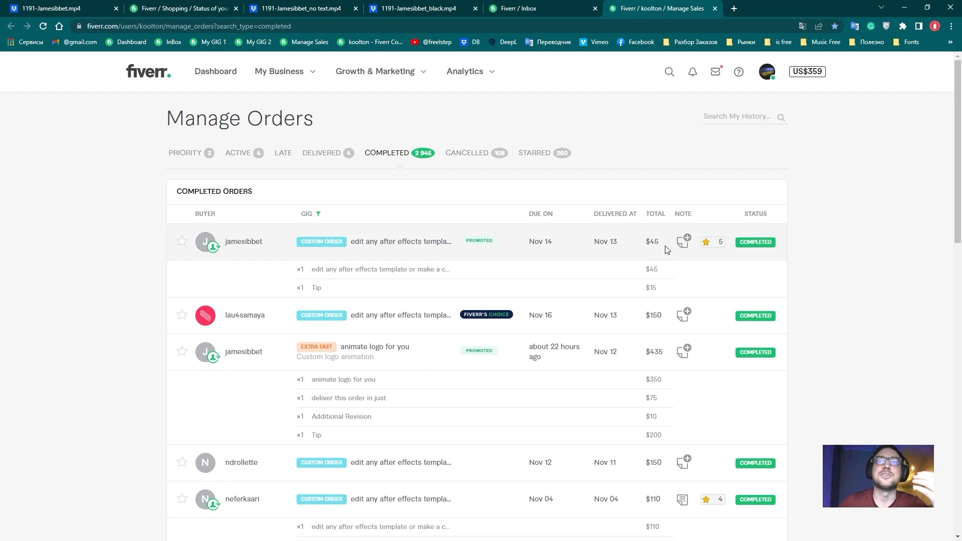
left_click(425, 246)
scroll(426, 365, "down", 15)
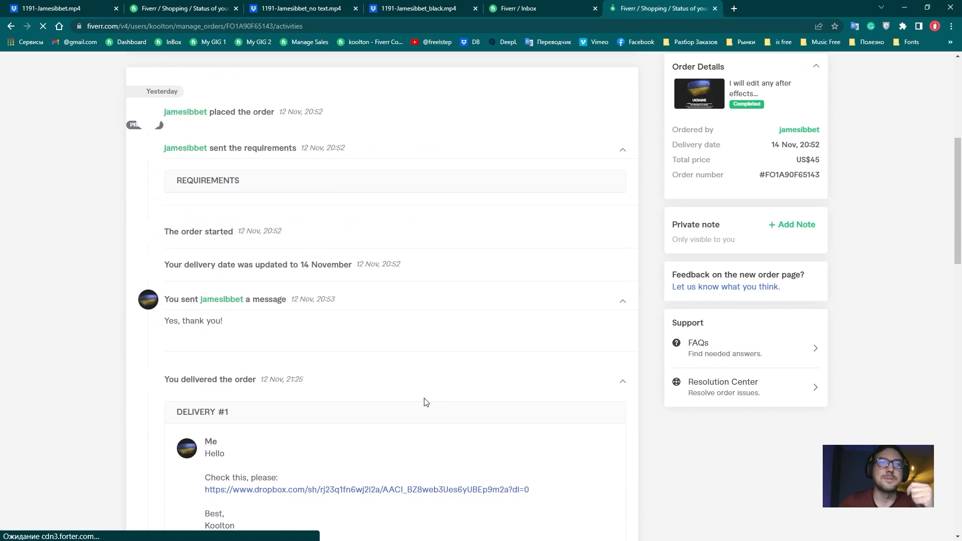
scroll(398, 410, "down", 4)
scroll(404, 412, "up", 7)
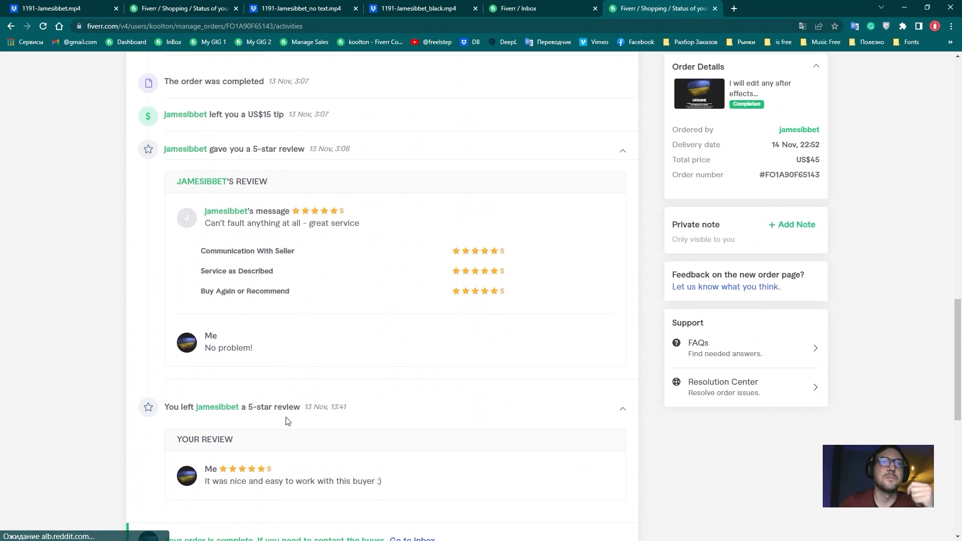
scroll(355, 472, "down", 3)
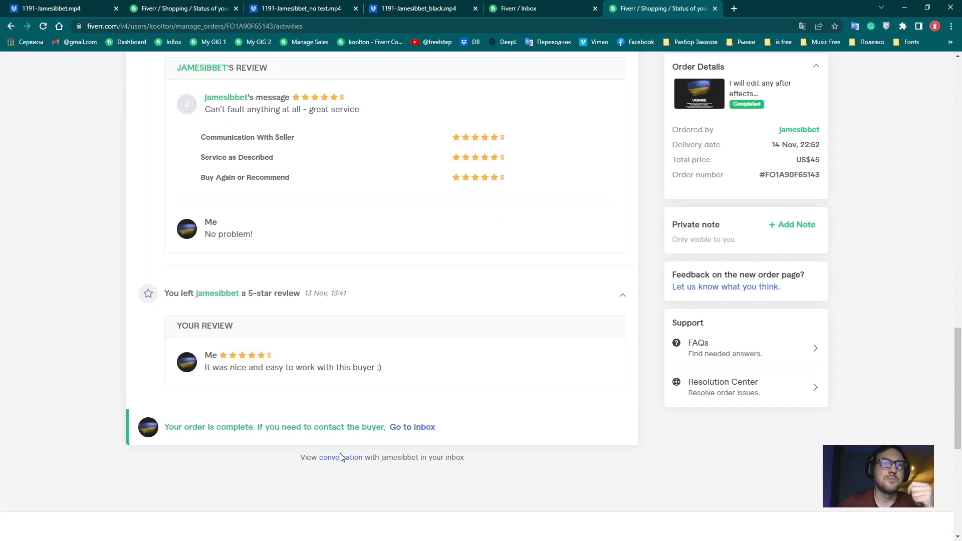
scroll(253, 270, "up", 6)
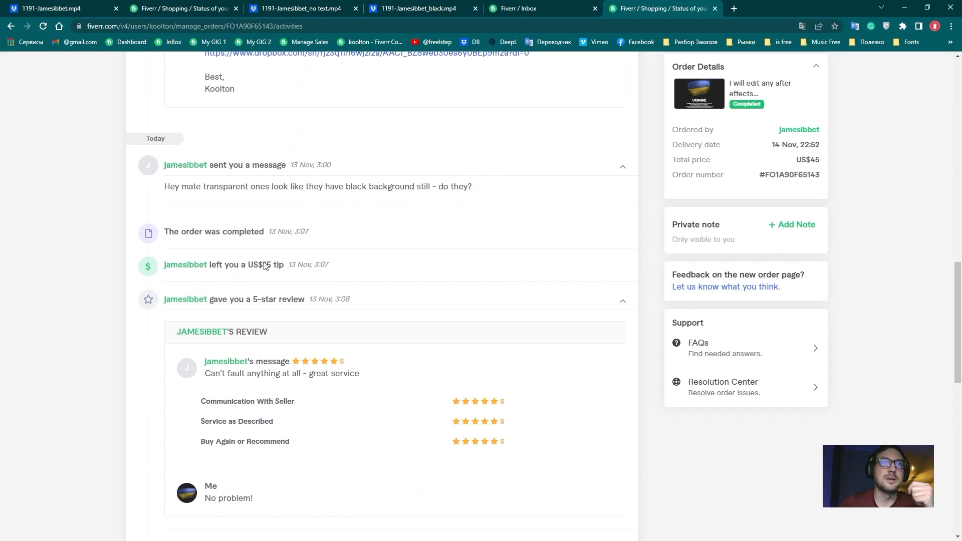
left_click_drag(362, 375, 203, 374)
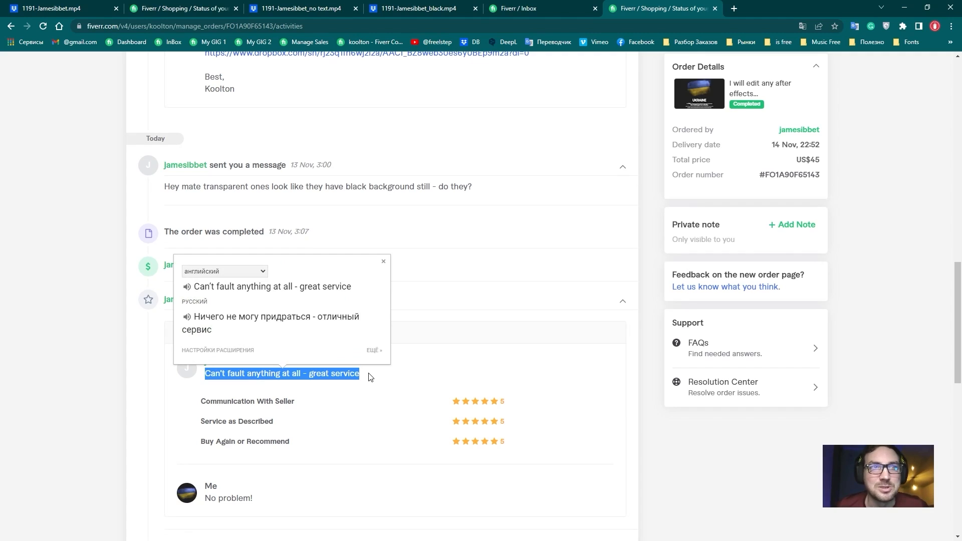